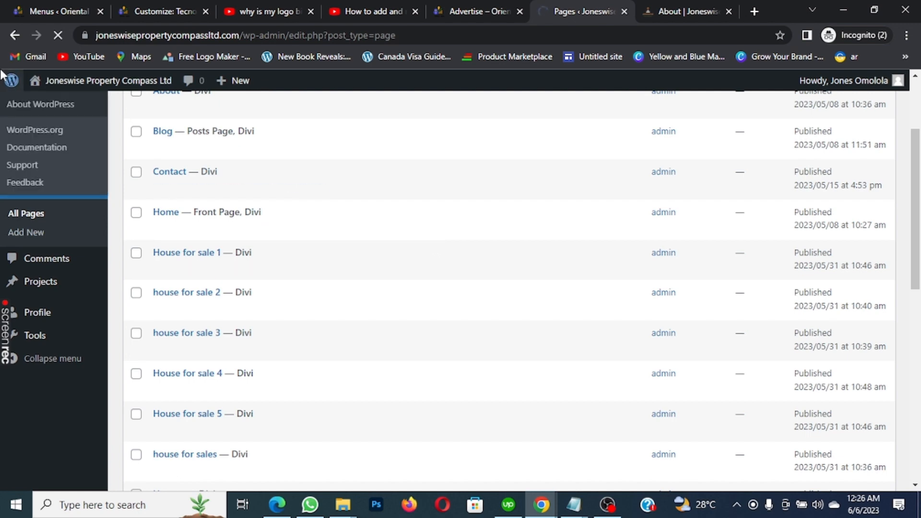
# Switch to the About page in the builder, start the guided tour and skip its new-layout step
pyautogui.click(674, 7)
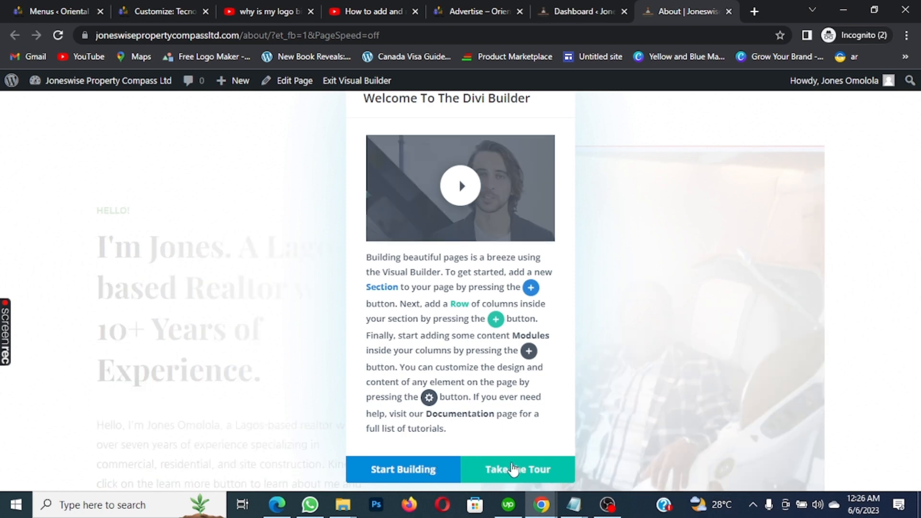
pyautogui.click(512, 469)
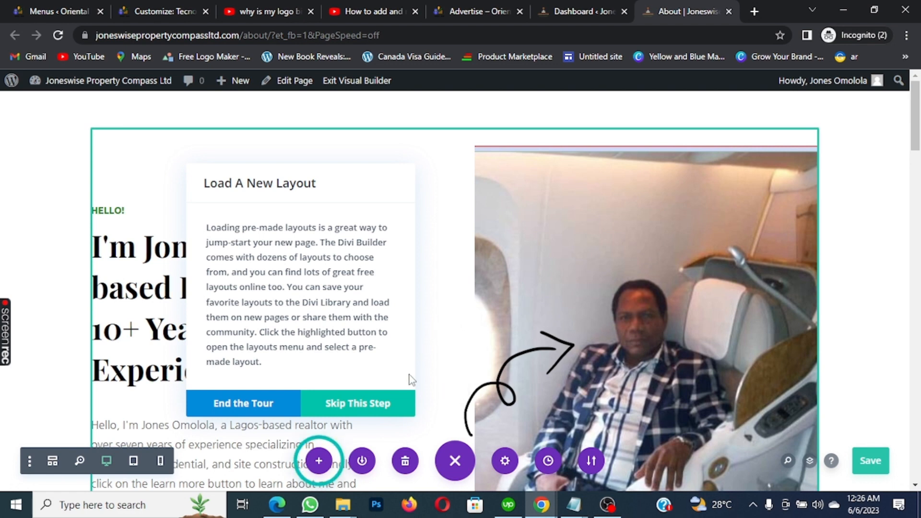
pyautogui.click(368, 407)
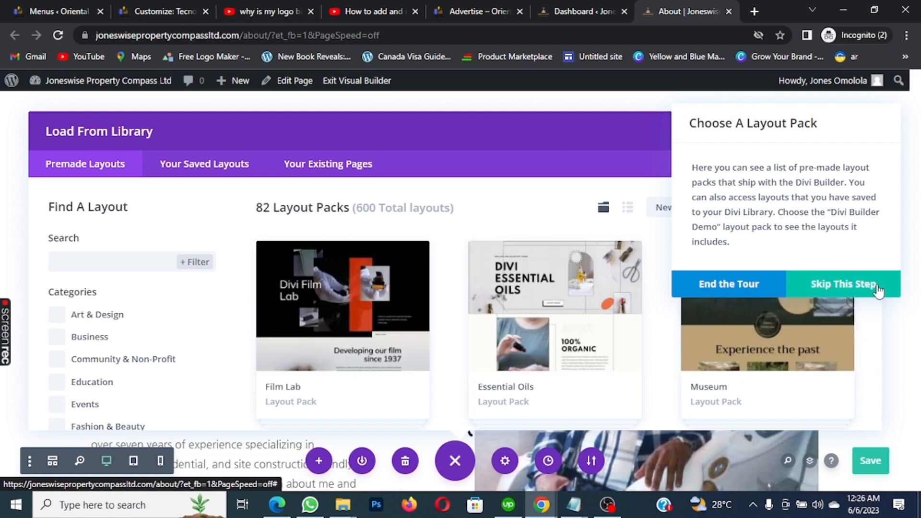
# Skip the tour's layout-pack step without loading a premade layout, then reload the About page
pyautogui.scroll(-5, 741, 310)
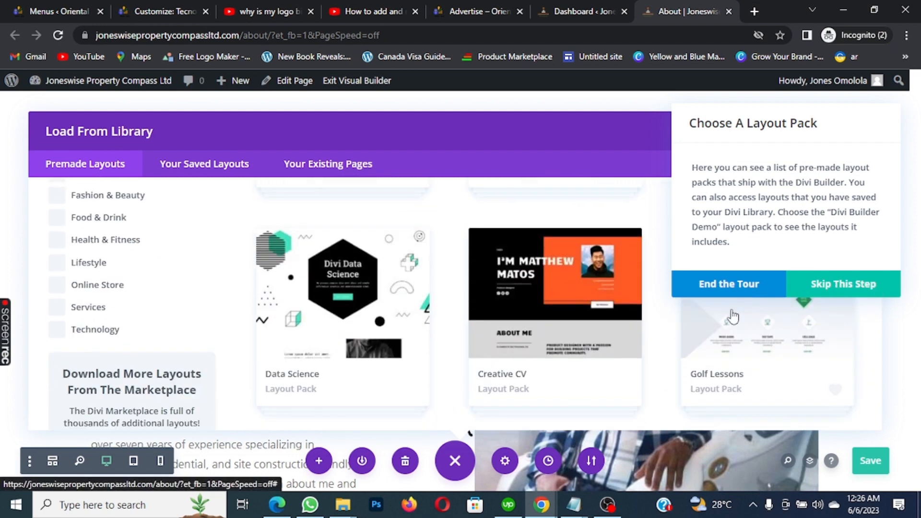
pyautogui.scroll(-10, 719, 331)
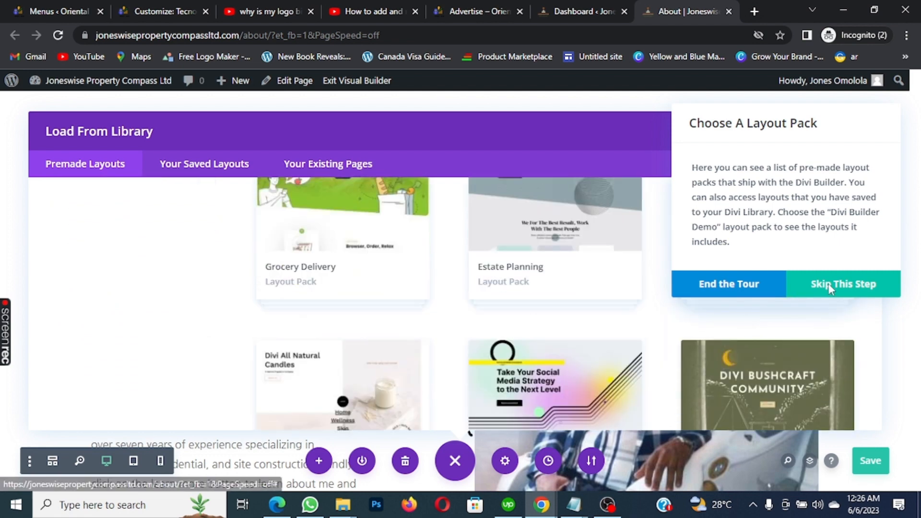
pyautogui.scroll(-5, 840, 286)
pyautogui.click(857, 285)
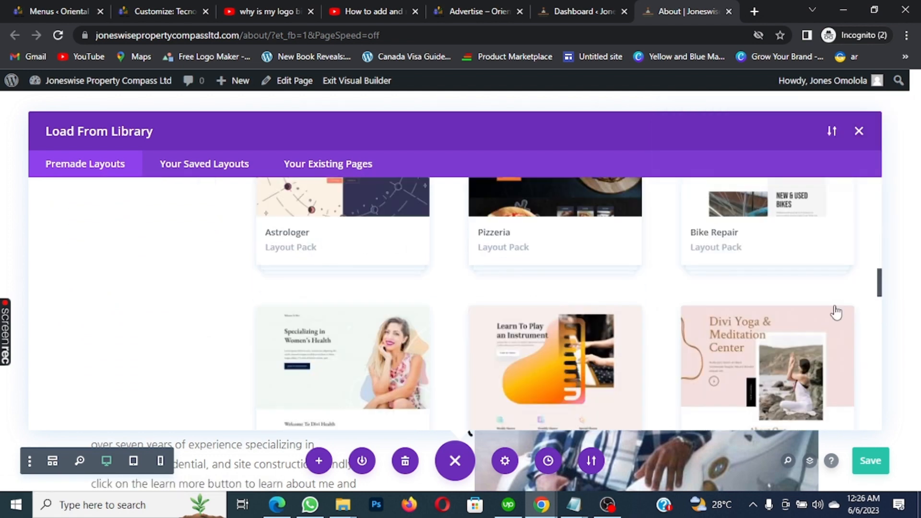
pyautogui.scroll(-3, 821, 309)
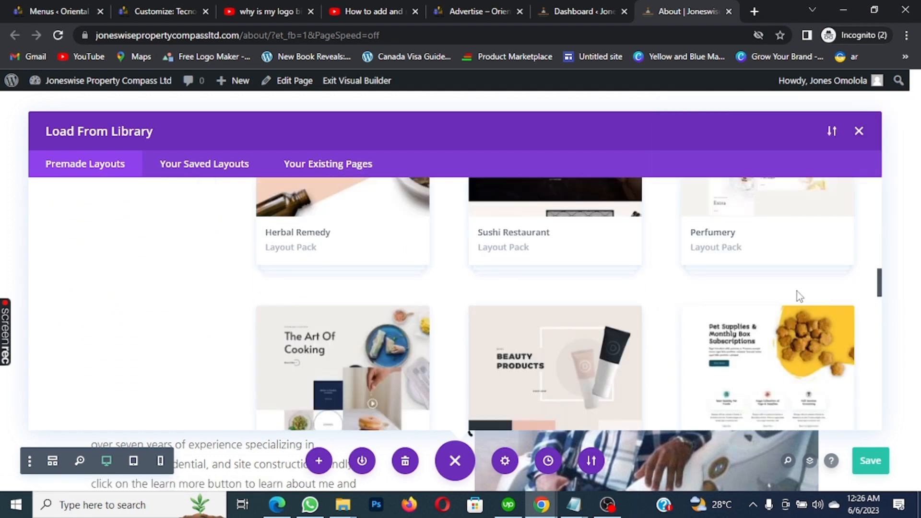
pyautogui.scroll(-10, 796, 291)
pyautogui.scroll(-3, 839, 288)
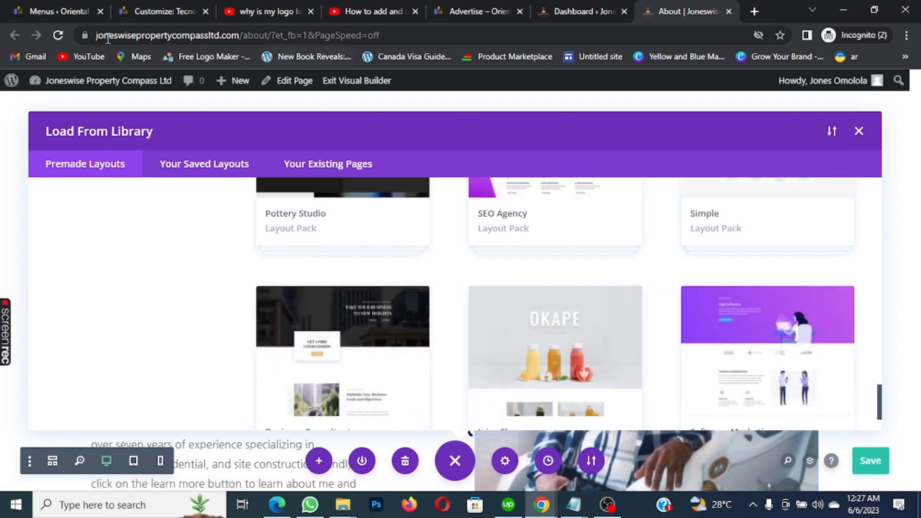
pyautogui.click(58, 36)
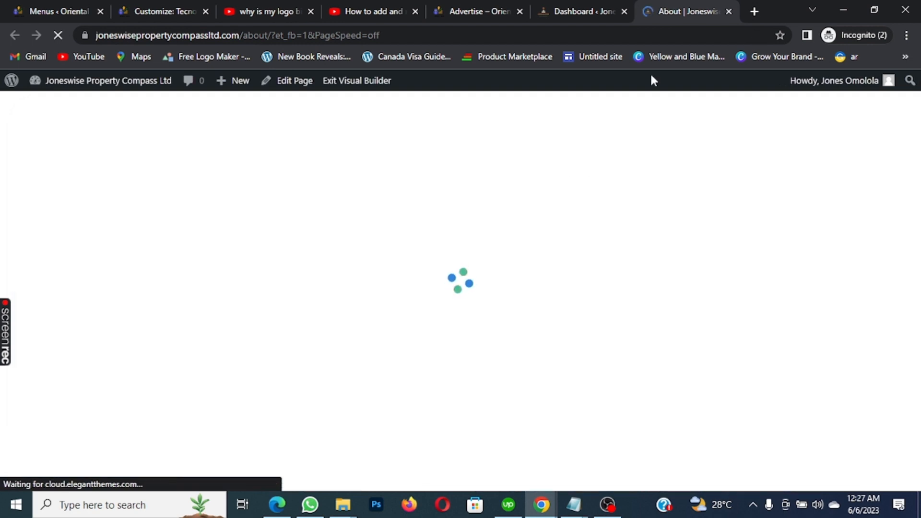
# Switch to the WordPress Dashboard tab, showing 21 pages, 1 post and 1 comment
pyautogui.click(571, 7)
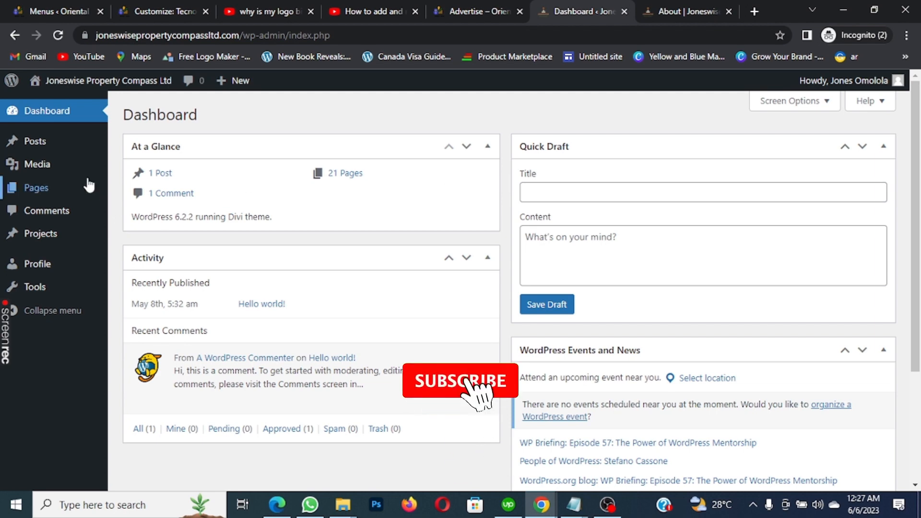
pyautogui.moveTo(46, 152)
pyautogui.moveTo(40, 188)
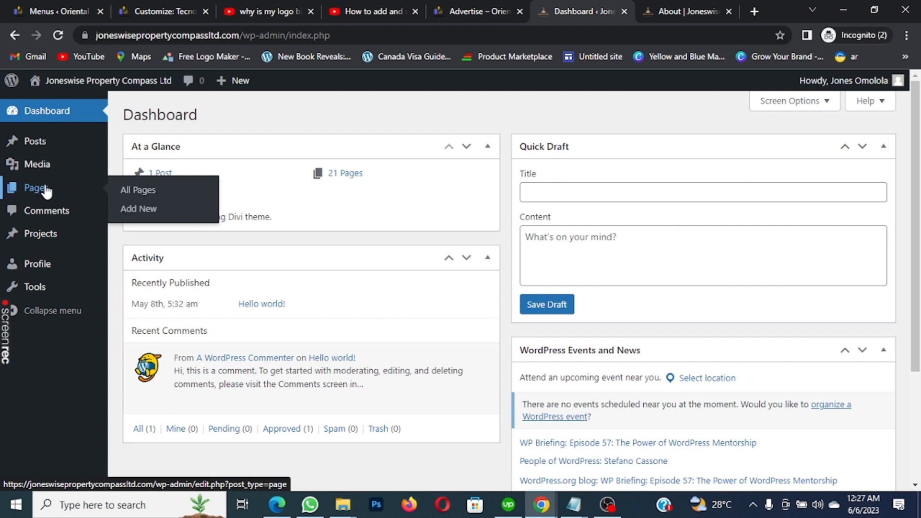
# Open the All Pages list, start a new post, then go back to the About page tab
pyautogui.click(141, 193)
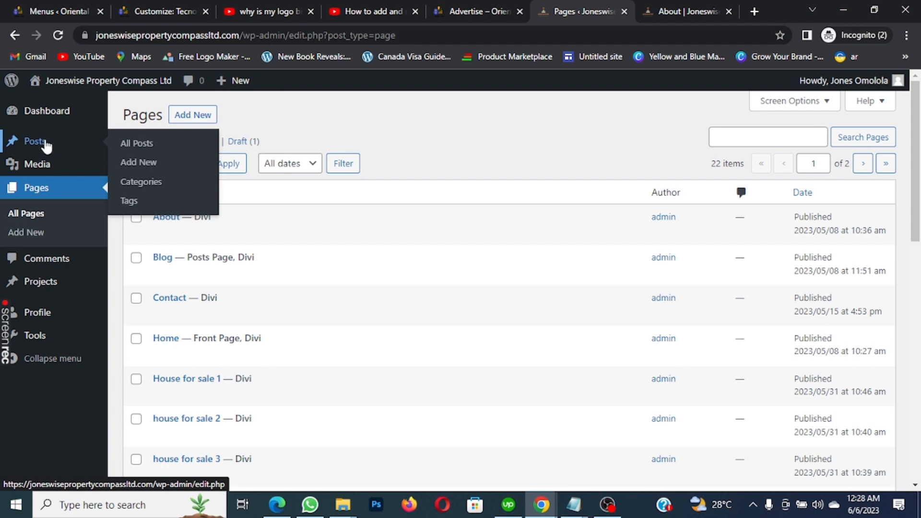
pyautogui.click(151, 168)
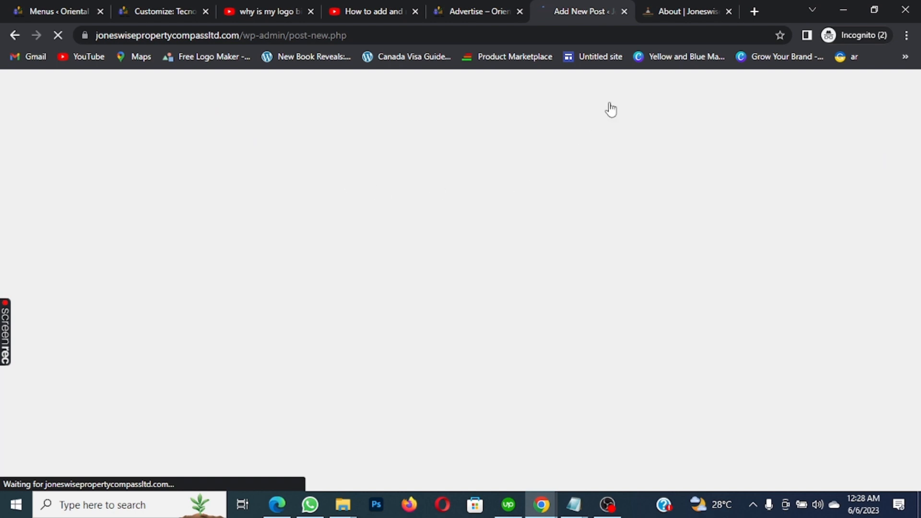
pyautogui.click(673, 14)
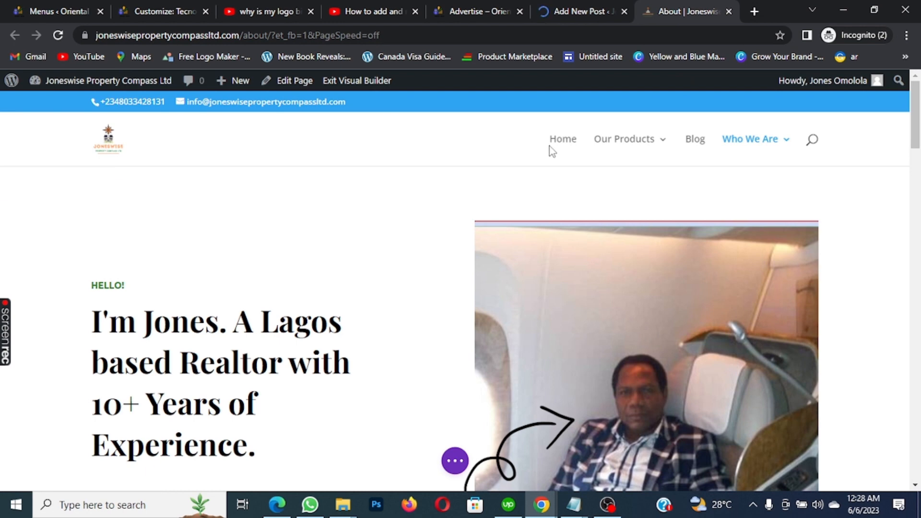
pyautogui.scroll(-2, 552, 152)
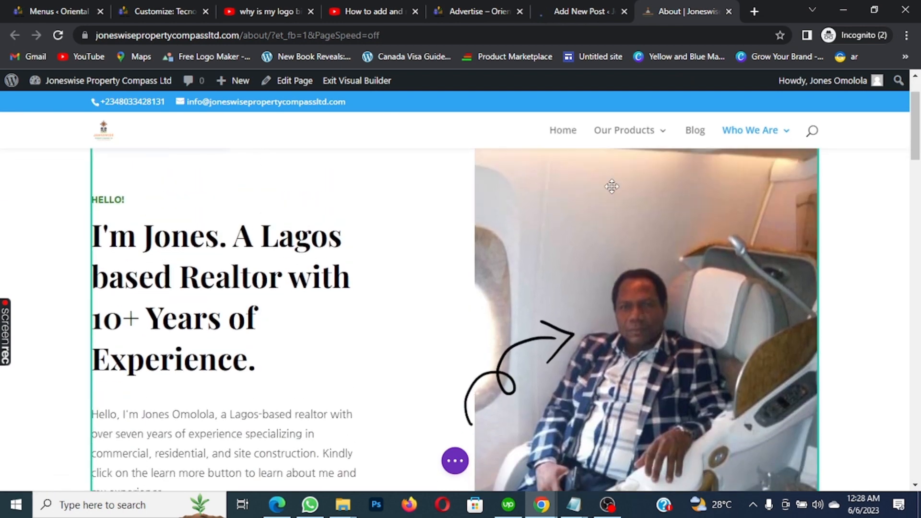
pyautogui.scroll(-9, 612, 186)
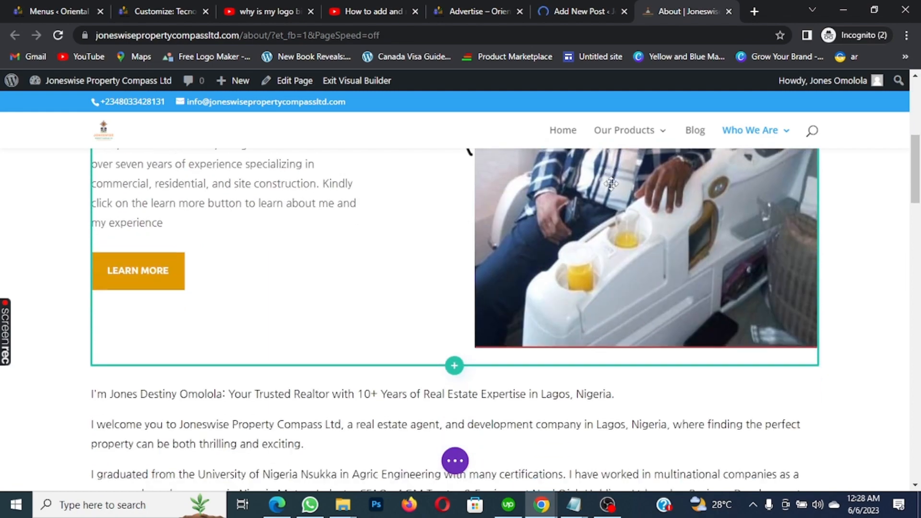
pyautogui.scroll(-15, 611, 185)
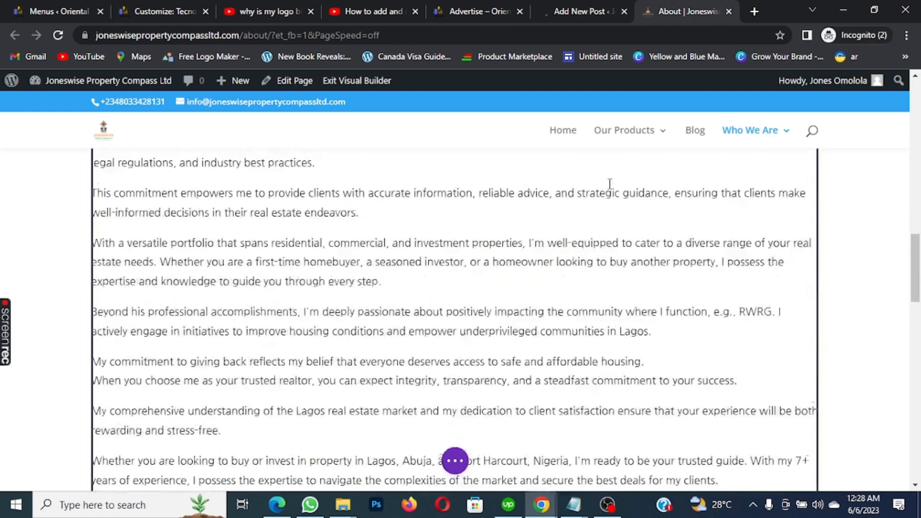
pyautogui.scroll(-3, 595, 240)
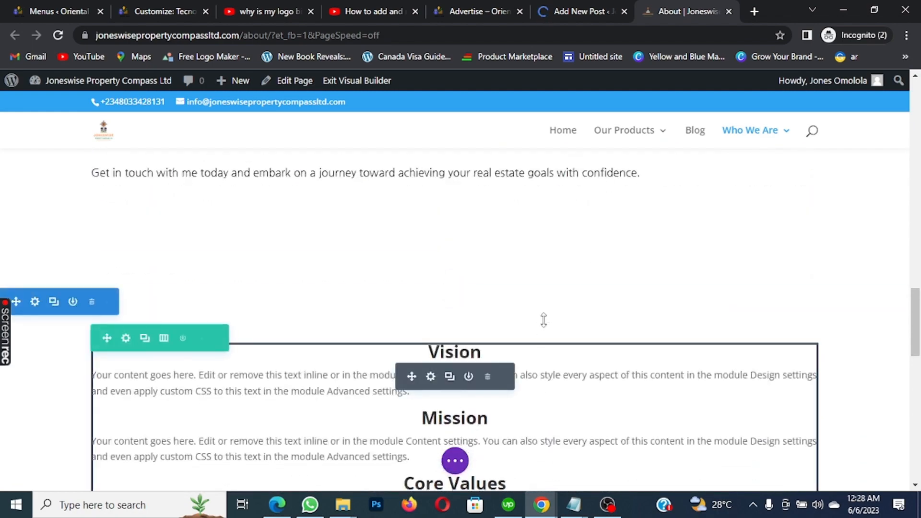
pyautogui.scroll(6, 545, 318)
pyautogui.scroll(20, 547, 314)
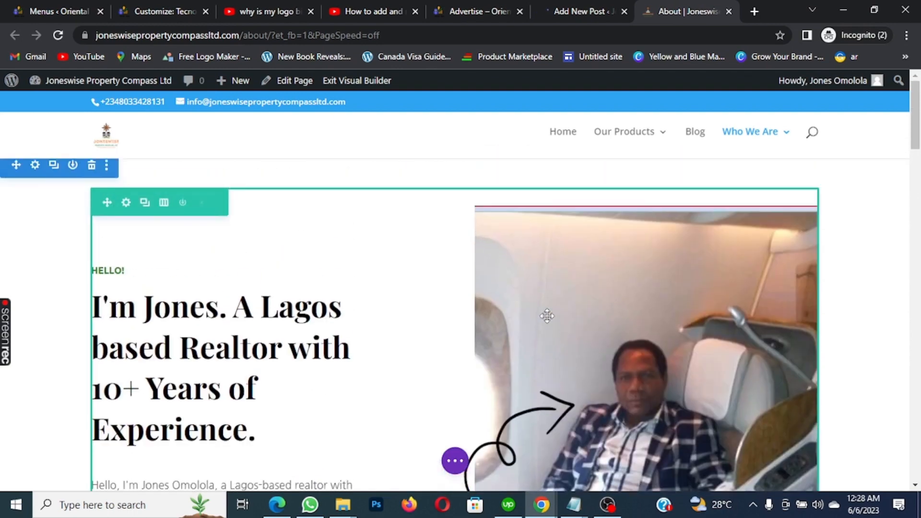
pyautogui.scroll(-1, 537, 237)
pyautogui.scroll(2, 554, 225)
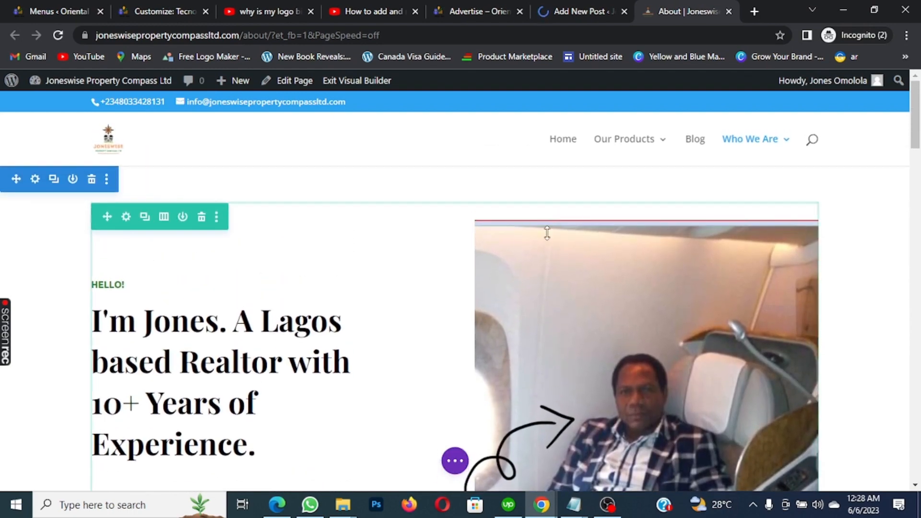
pyautogui.click(456, 460)
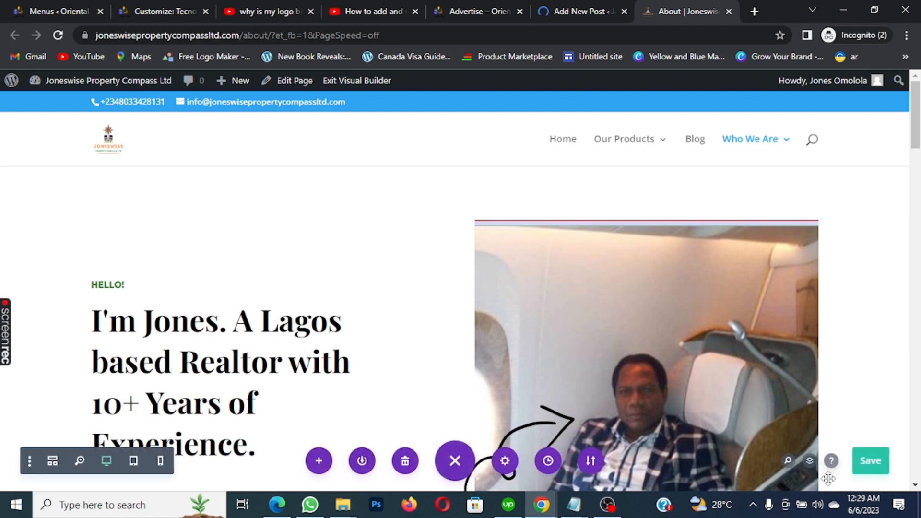
pyautogui.click(888, 474)
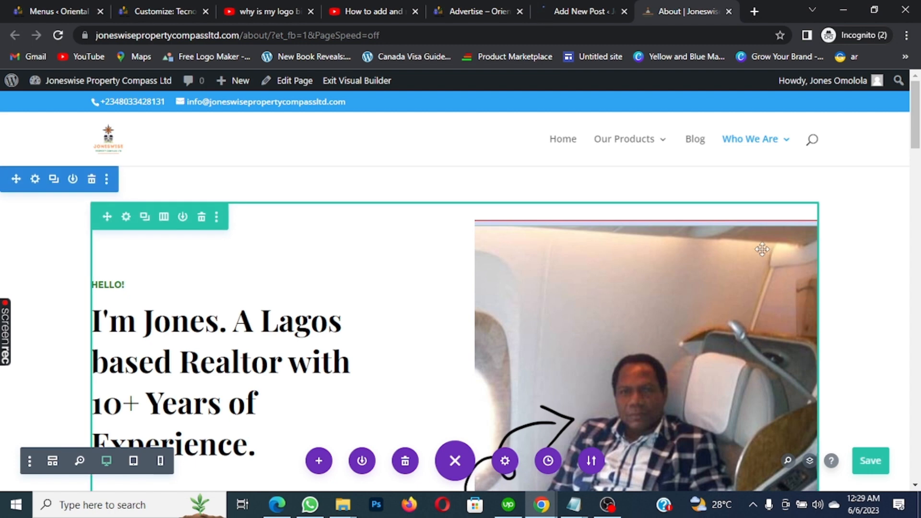
pyautogui.scroll(-2, 762, 249)
pyautogui.scroll(2, 762, 250)
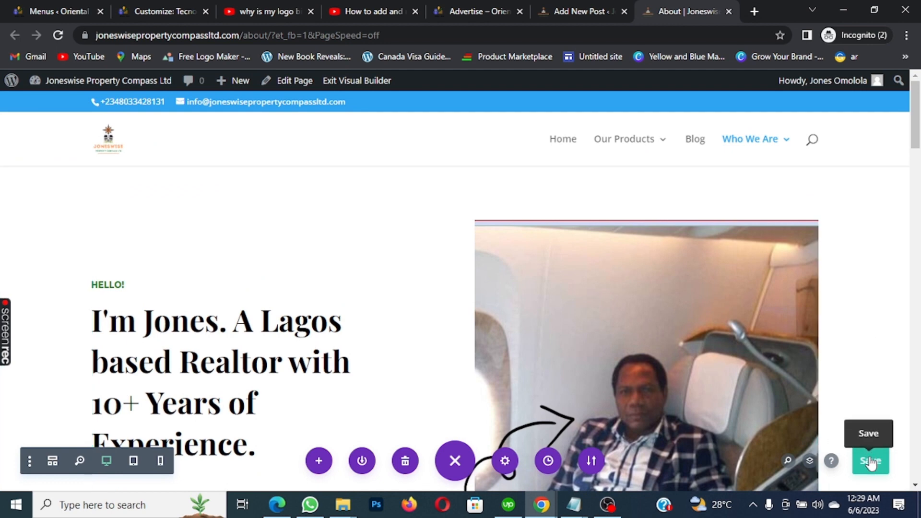
pyautogui.scroll(-3, 791, 325)
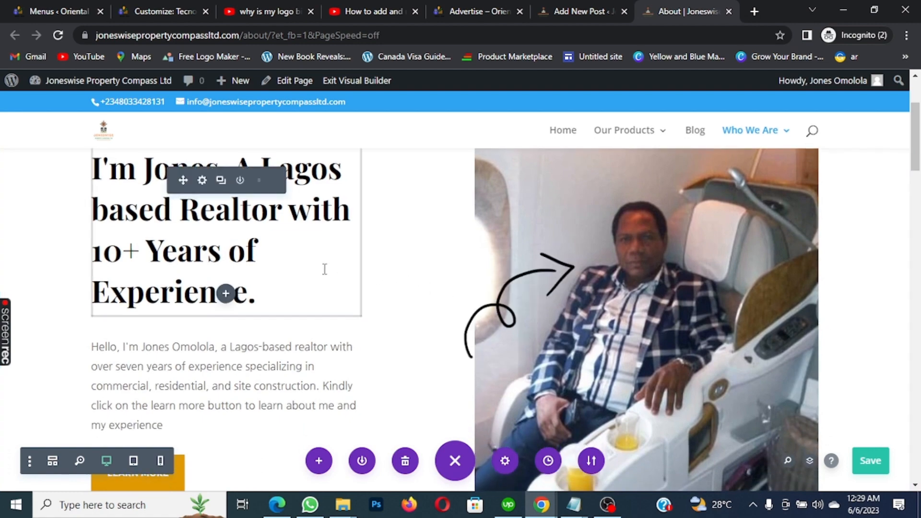
pyautogui.scroll(-4, 328, 270)
pyautogui.scroll(-10, 360, 279)
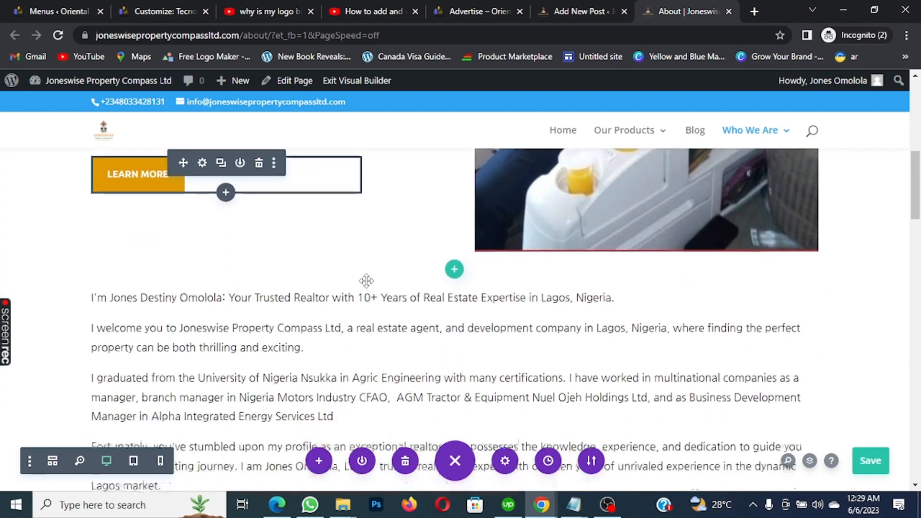
pyautogui.scroll(-3, 372, 283)
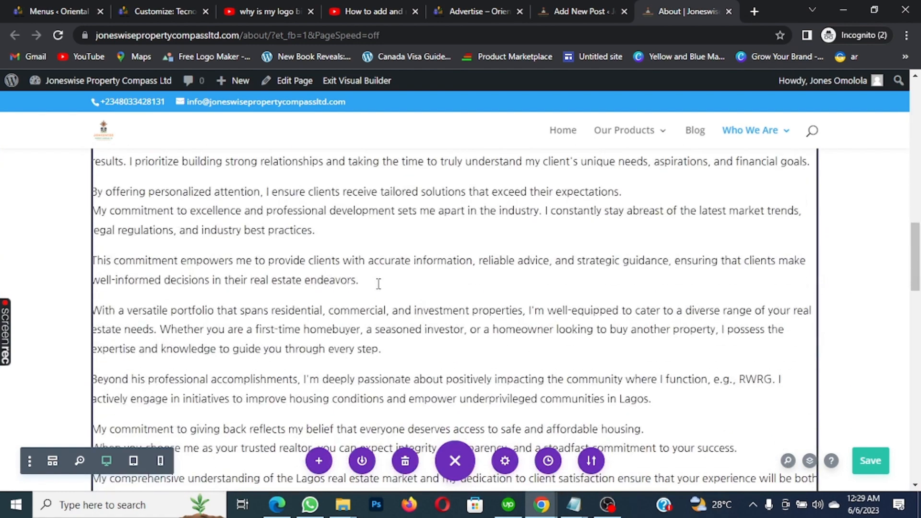
pyautogui.scroll(-8, 379, 284)
pyautogui.scroll(-4, 410, 290)
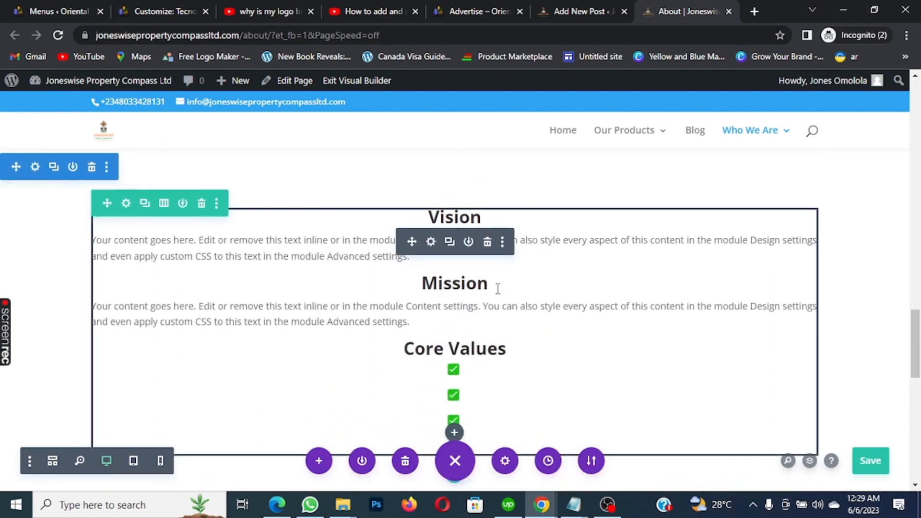
pyautogui.scroll(1, 498, 290)
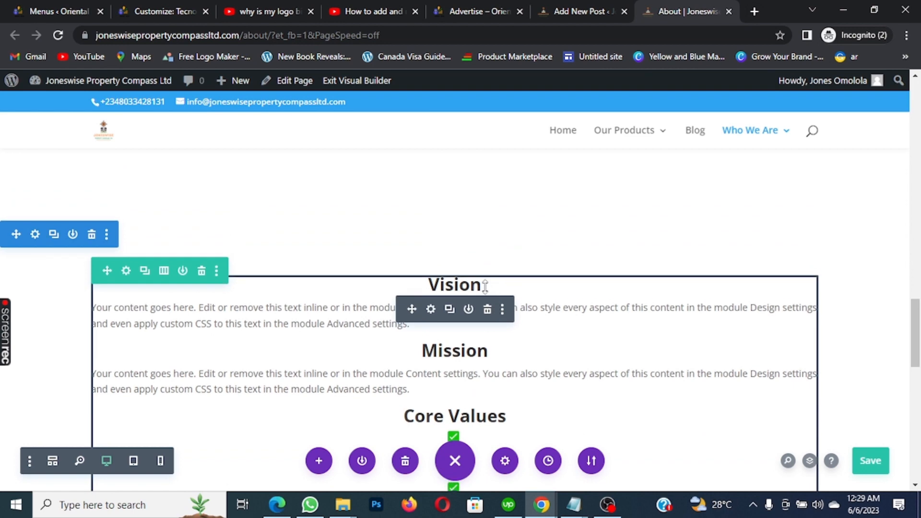
pyautogui.scroll(-1, 499, 287)
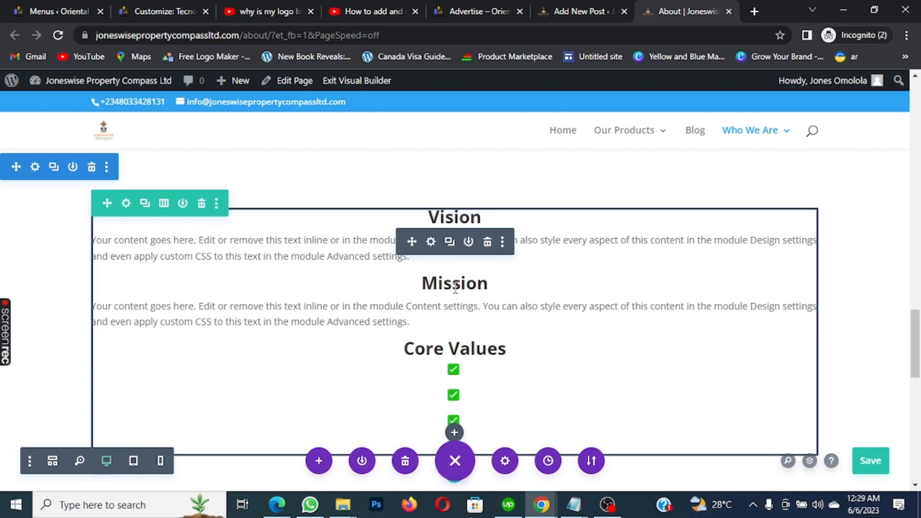
pyautogui.scroll(-2, 461, 283)
pyautogui.scroll(-2, 465, 250)
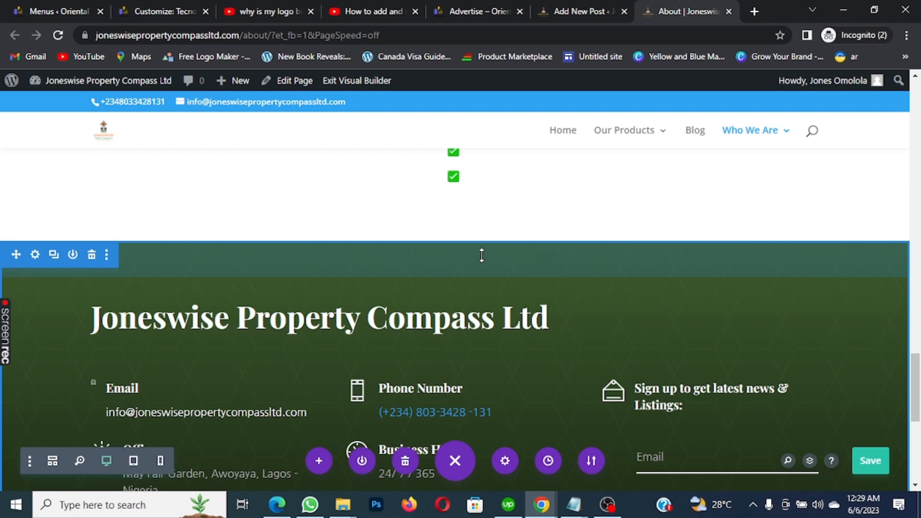
pyautogui.scroll(-3, 481, 255)
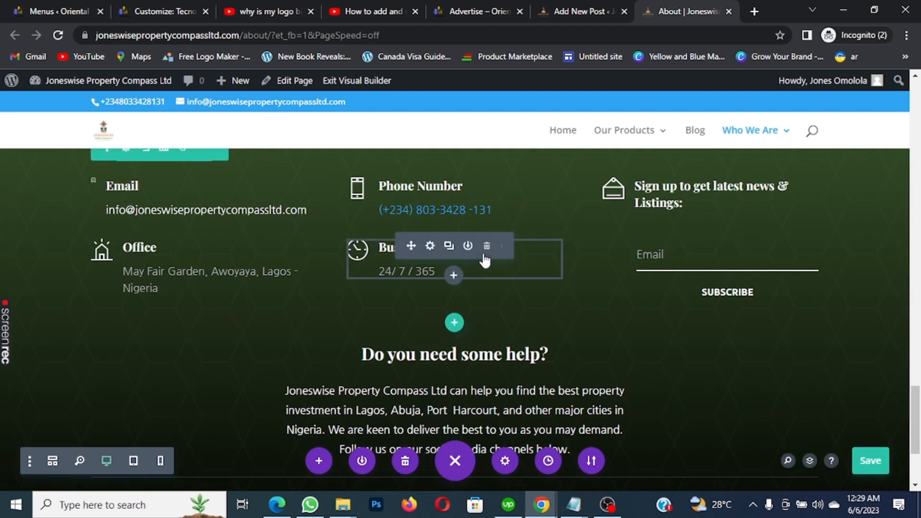
pyautogui.scroll(-3, 556, 288)
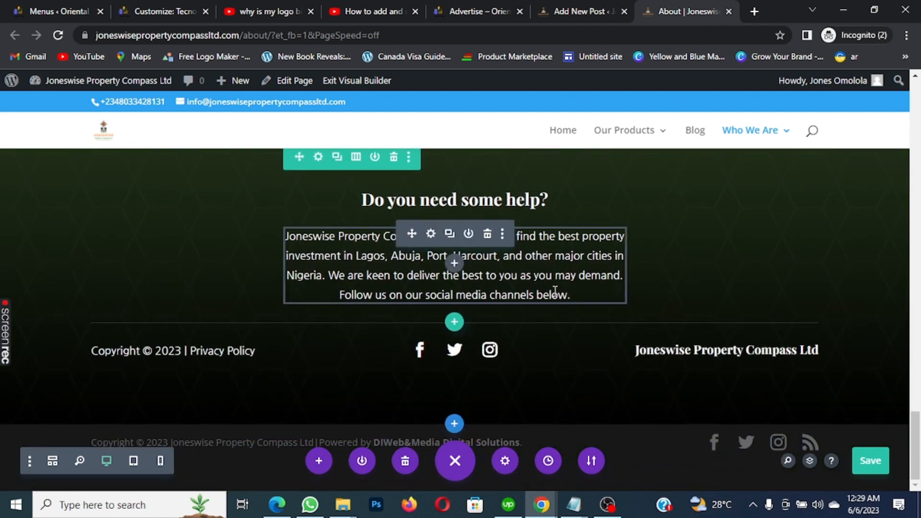
pyautogui.scroll(2, 555, 292)
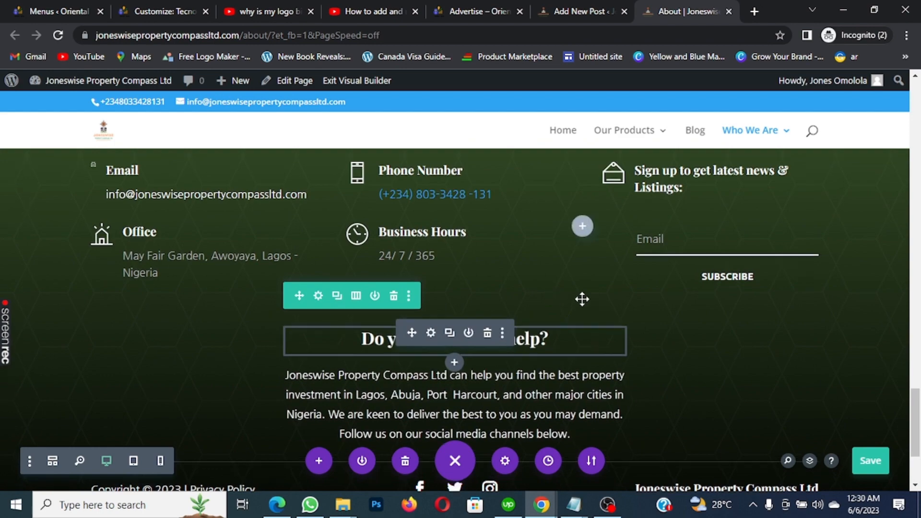
pyautogui.scroll(10, 582, 300)
pyautogui.scroll(8, 582, 299)
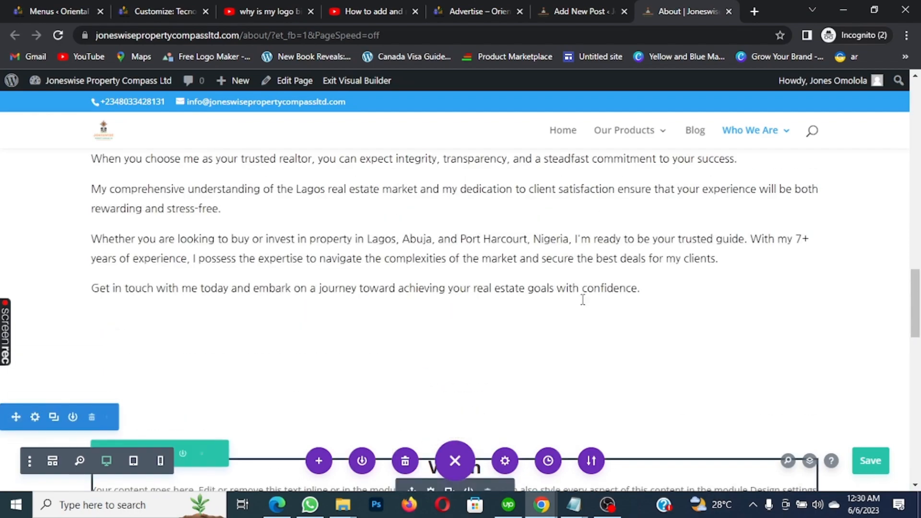
pyautogui.scroll(10, 582, 300)
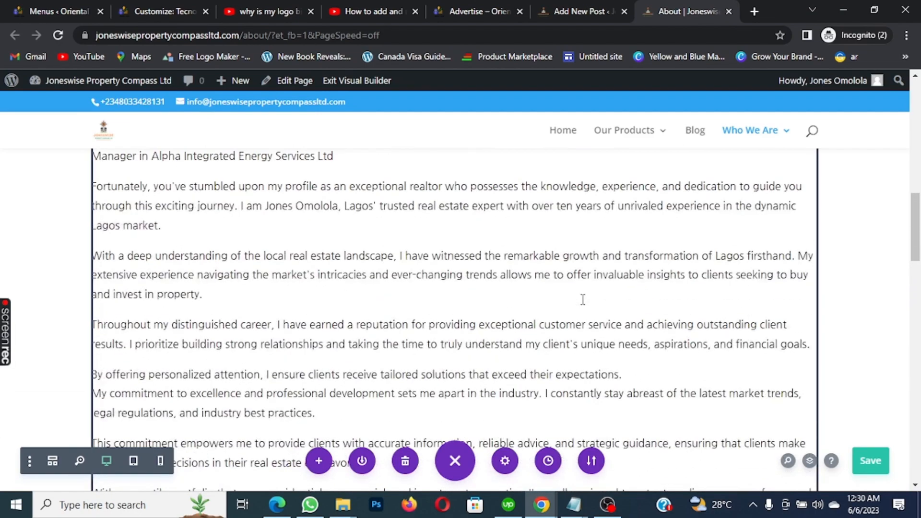
pyautogui.scroll(4, 583, 300)
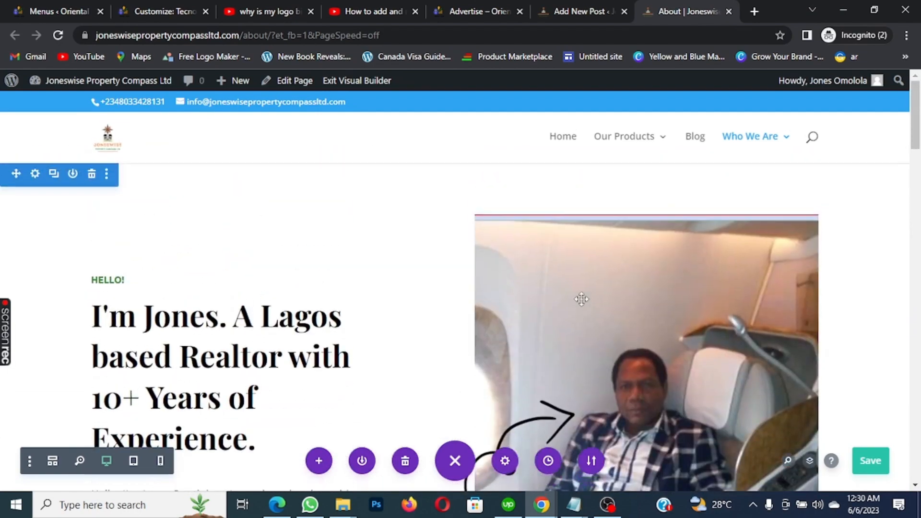
pyautogui.scroll(-5, 552, 283)
pyautogui.scroll(-12, 538, 279)
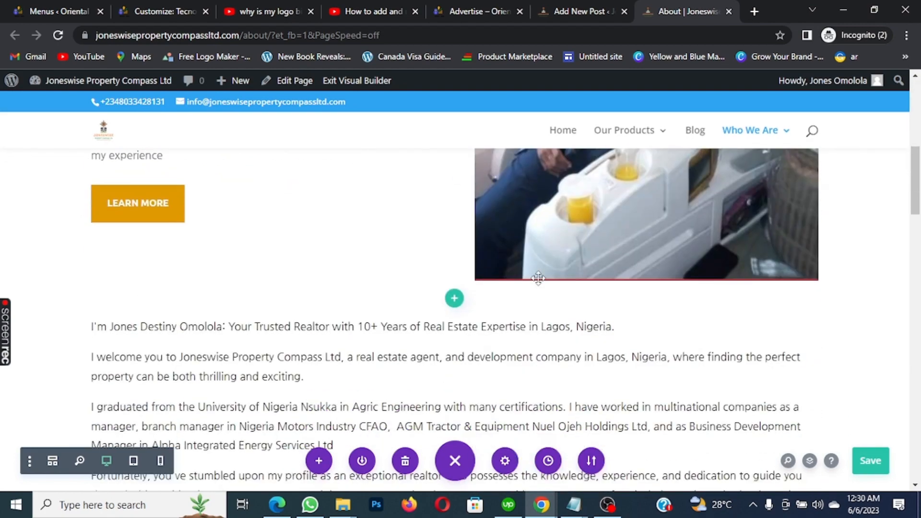
pyautogui.scroll(-8, 539, 278)
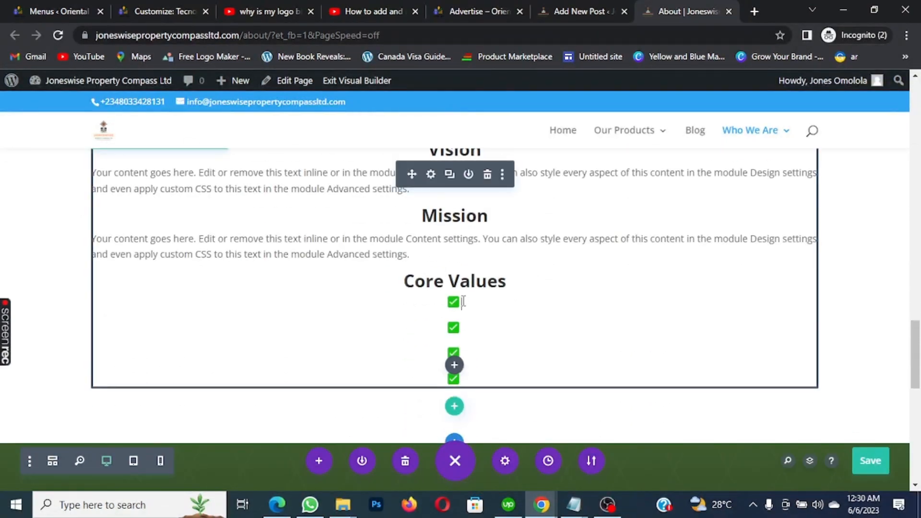
# Type Integrity, Expertise, Collaboration and Innovation into the four Core Values checklist items
pyautogui.click(463, 302)
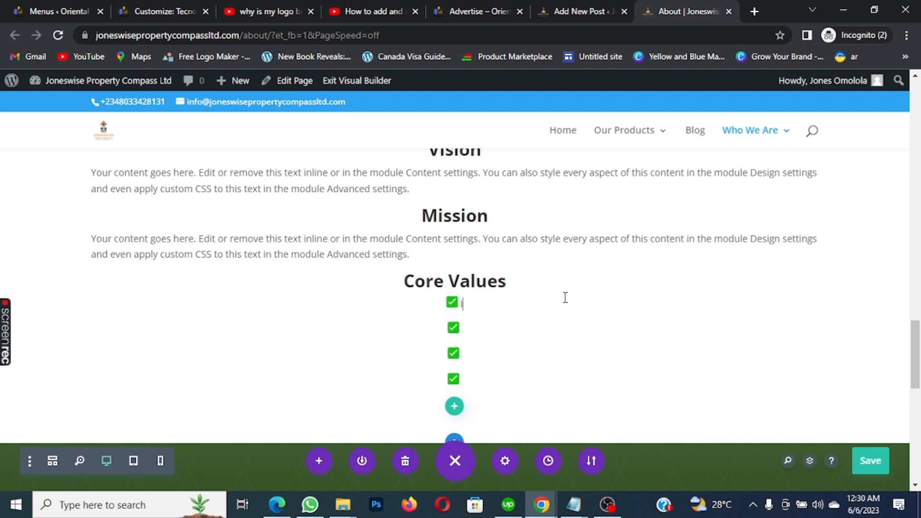
pyautogui.write('Integritu')
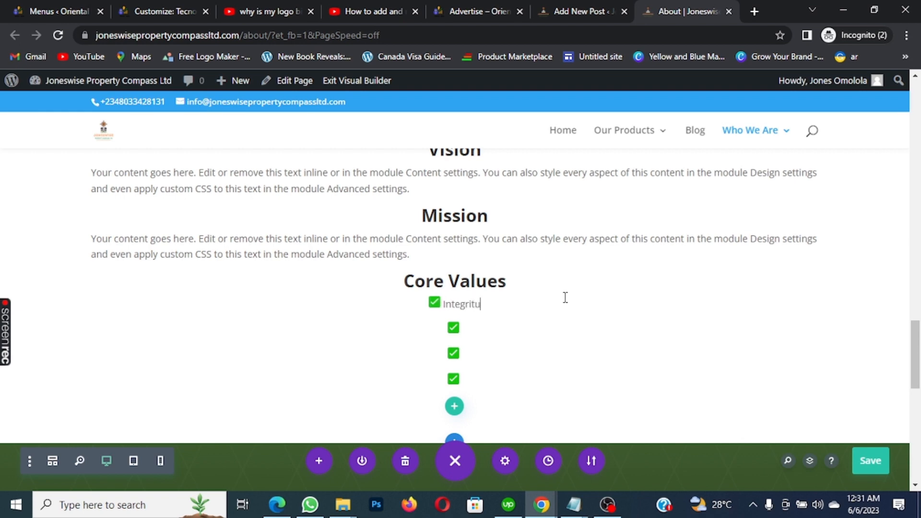
pyautogui.press('BackSpace')
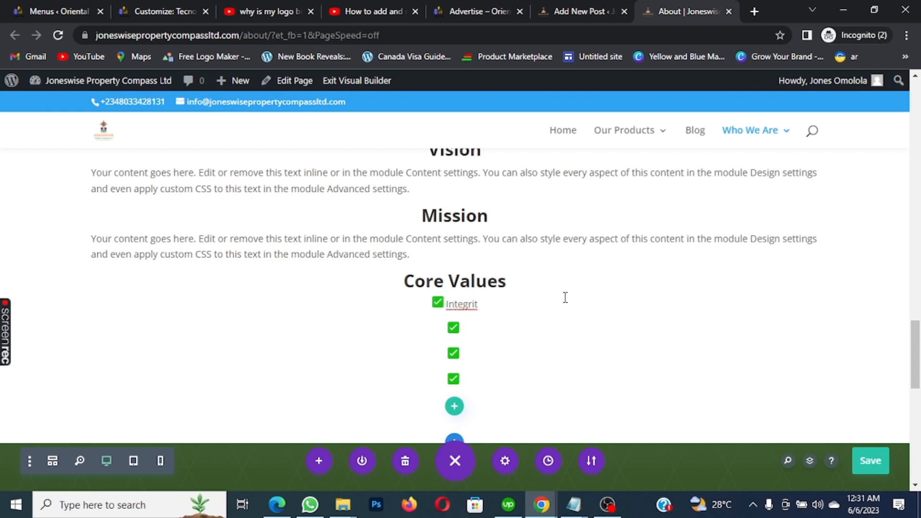
pyautogui.write('y')
pyautogui.click(482, 327)
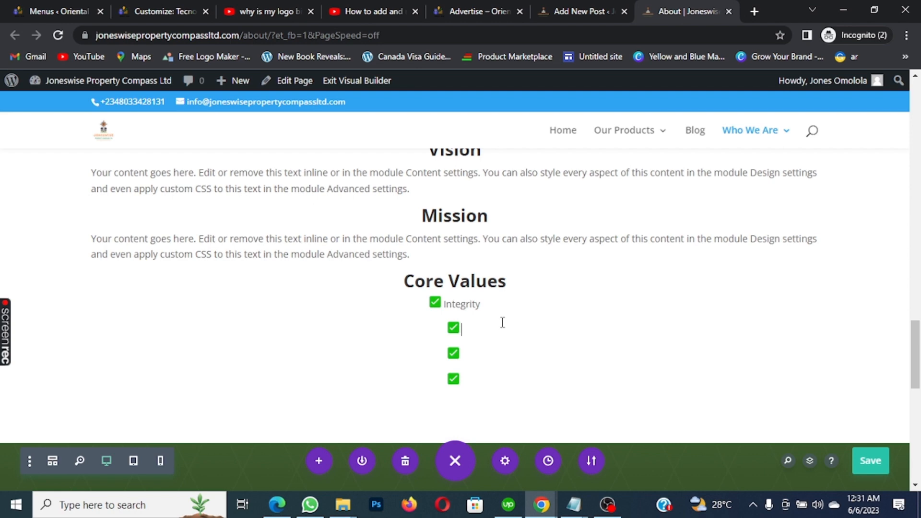
pyautogui.write('Expertise')
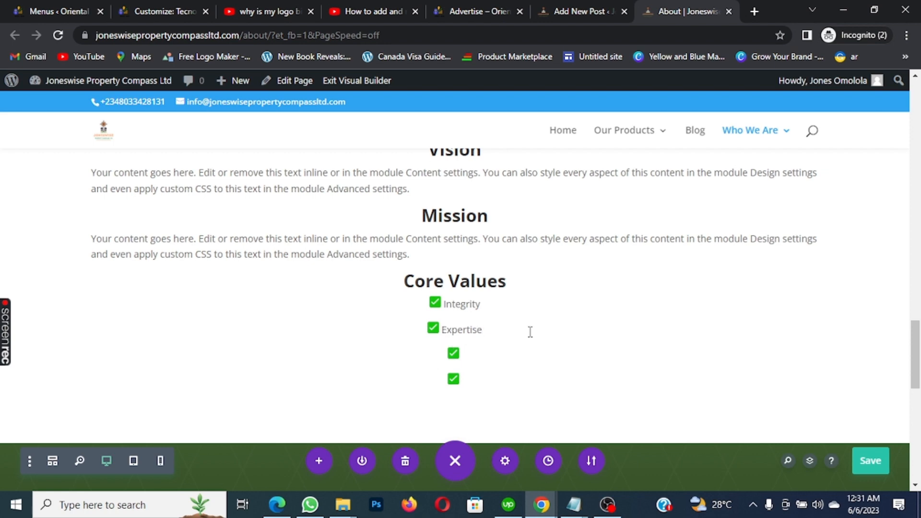
pyautogui.write('Core')
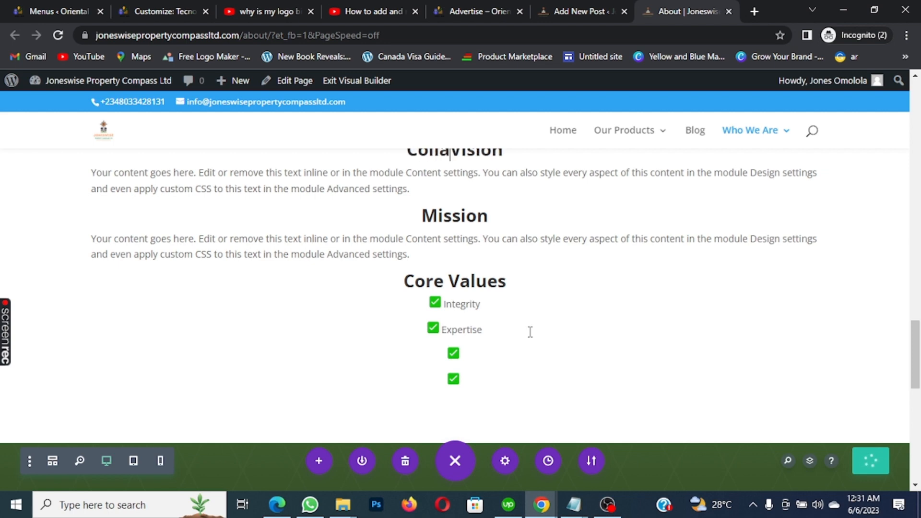
pyautogui.press('BackSpace')
pyautogui.press('BackSpace')
pyautogui.press('BackSpace')
pyautogui.press('BackSpace')
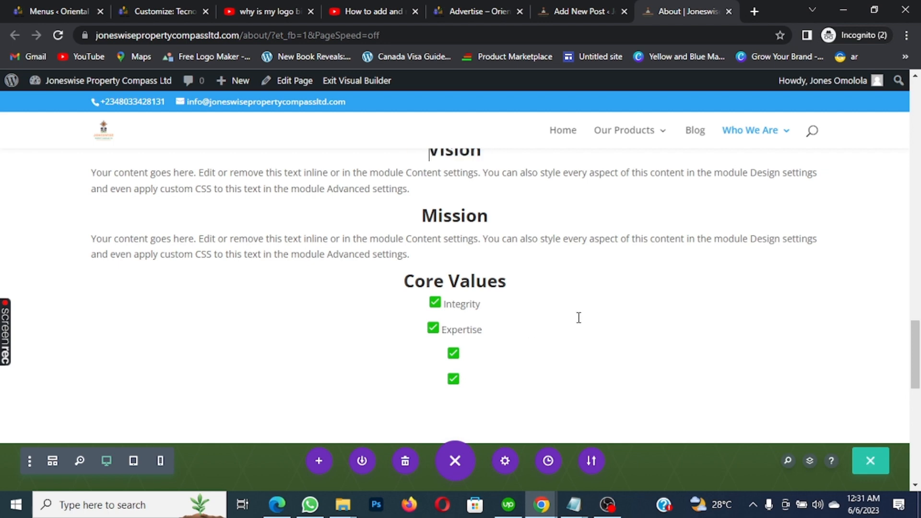
pyautogui.click(463, 351)
pyautogui.write('Colla')
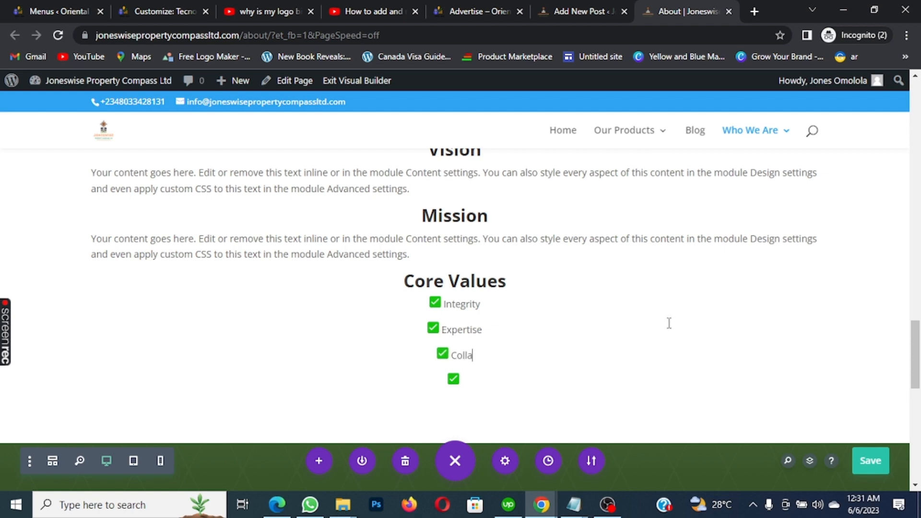
pyautogui.write('boration')
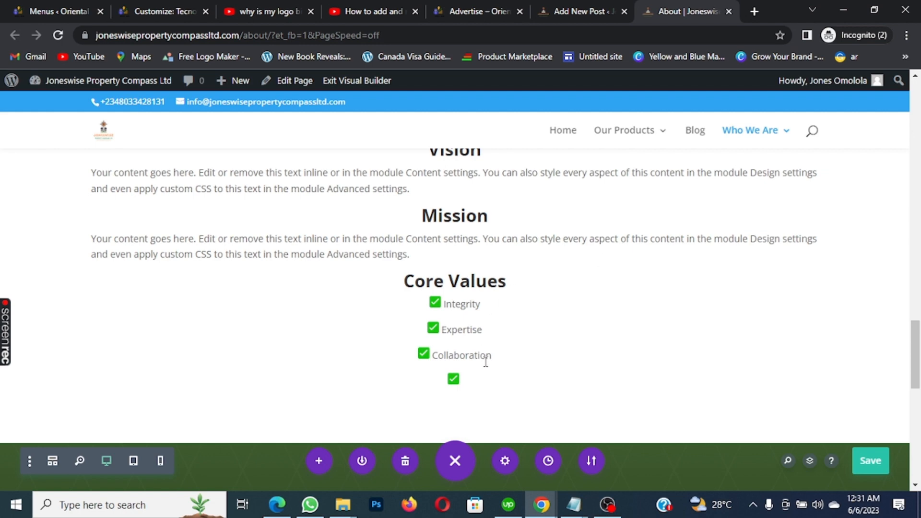
pyautogui.click(463, 382)
pyautogui.write('Innovation')
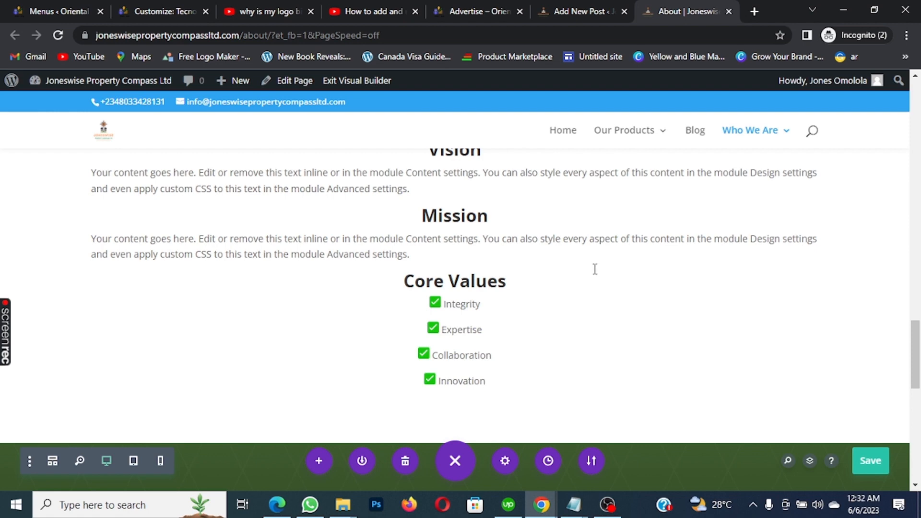
# Save the About page, then load the Joneswise site in a new incognito tab
pyautogui.click(871, 461)
pyautogui.click(760, 13)
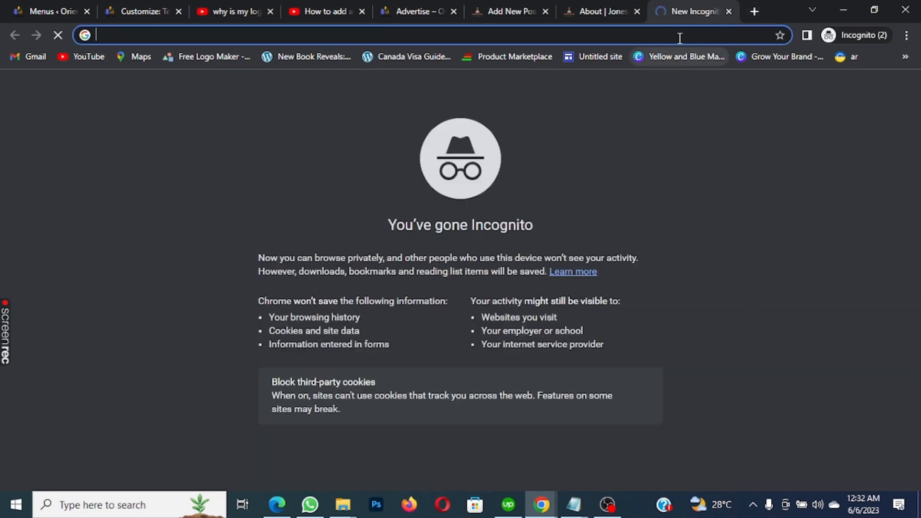
pyautogui.write('joneswisepropertycompassltd.com')
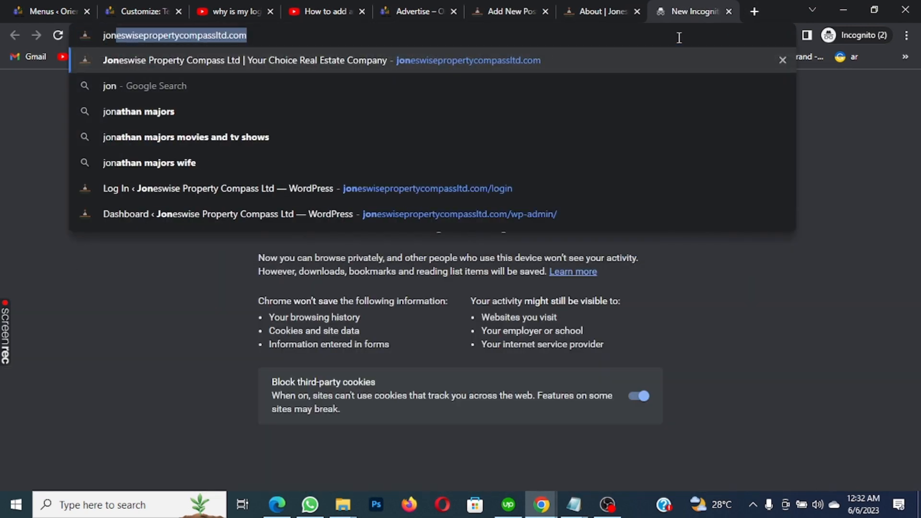
pyautogui.press('Return')
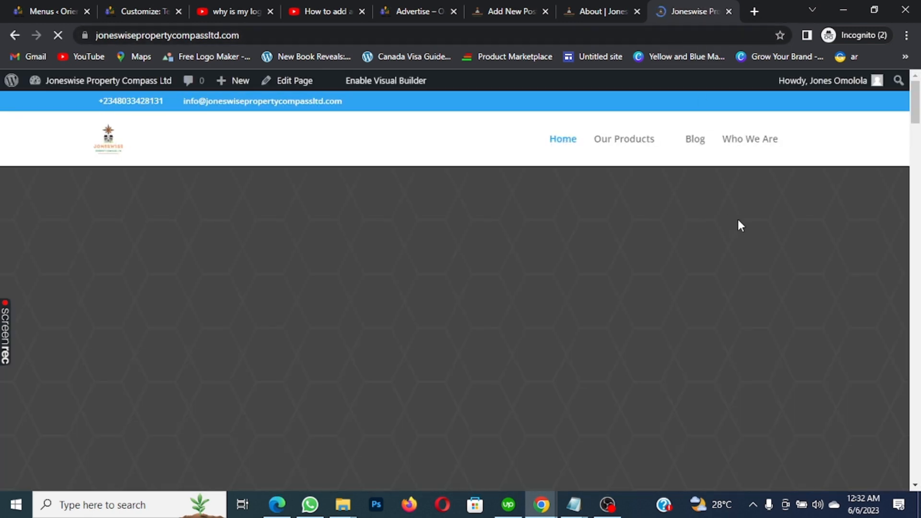
pyautogui.moveTo(753, 137)
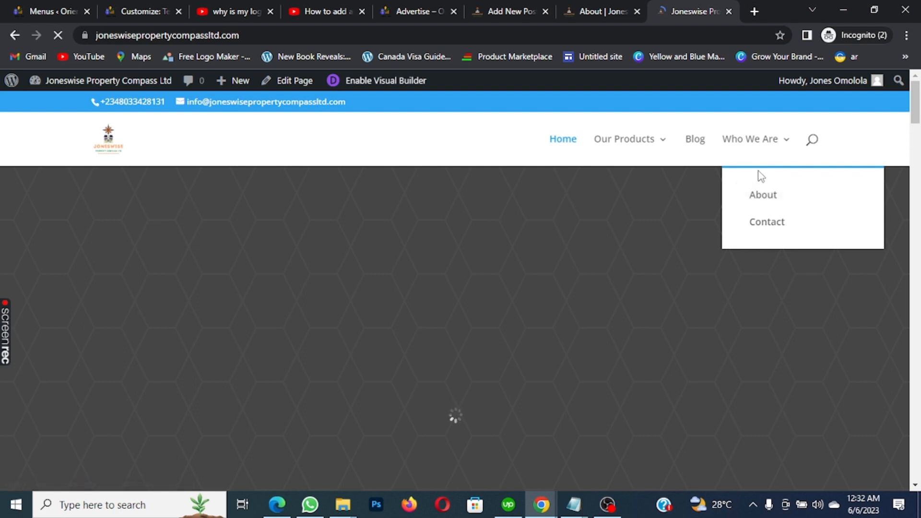
# Return to the About page editor, check the loading homepage tab, and scroll to Core Values
pyautogui.click(595, 2)
pyautogui.scroll(-2, 693, 189)
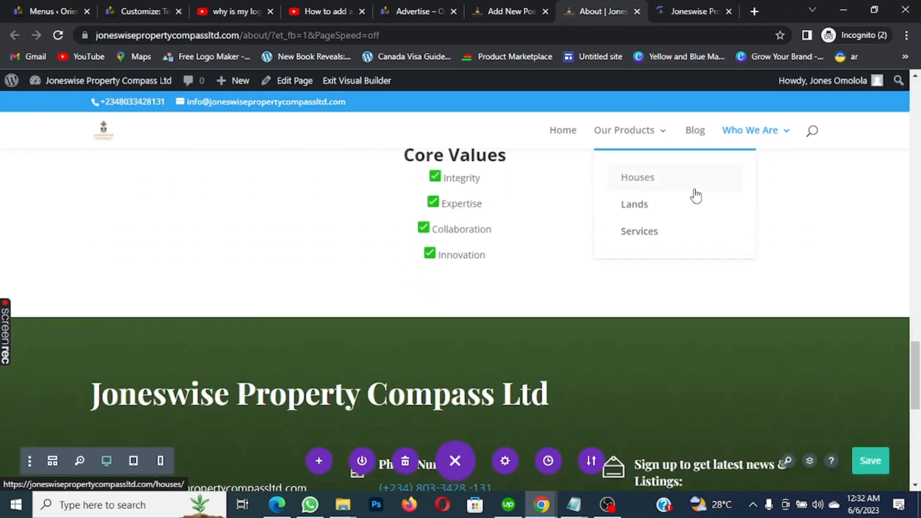
pyautogui.scroll(-4, 695, 195)
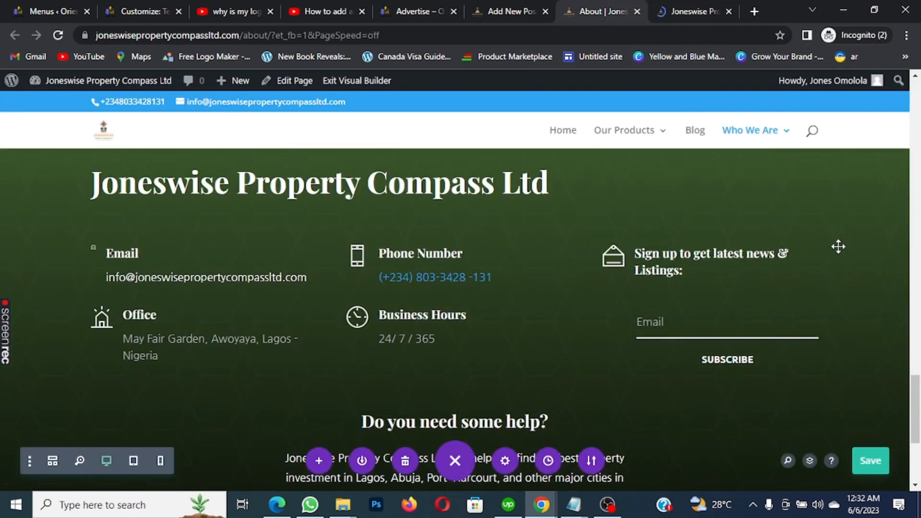
pyautogui.scroll(-5, 837, 245)
pyautogui.scroll(1, 836, 241)
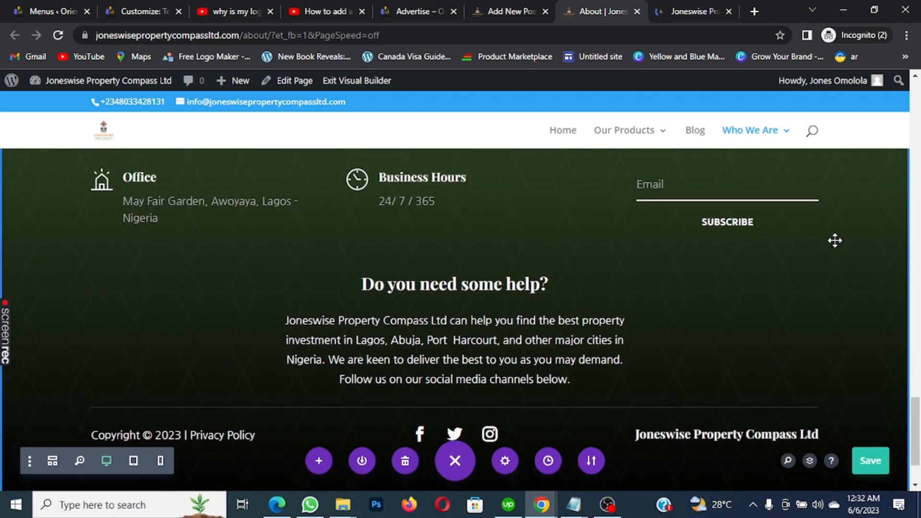
pyautogui.scroll(10, 835, 240)
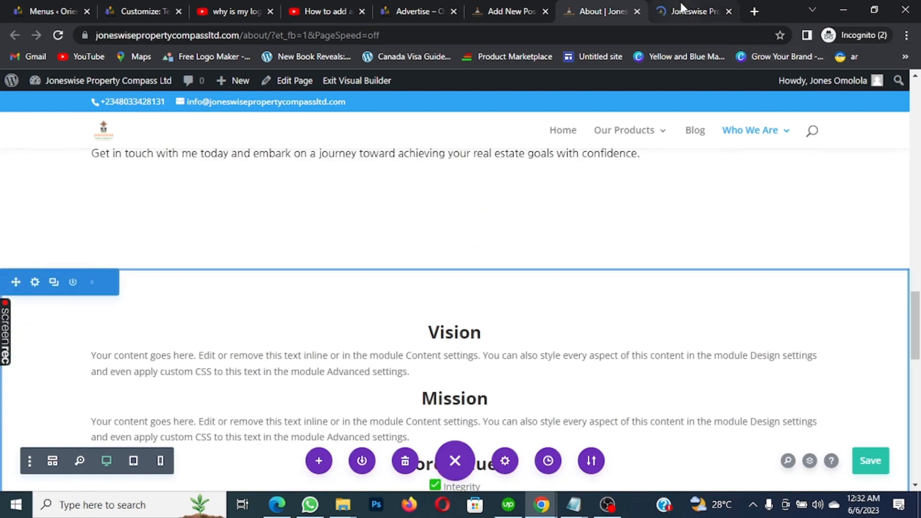
pyautogui.click(682, 6)
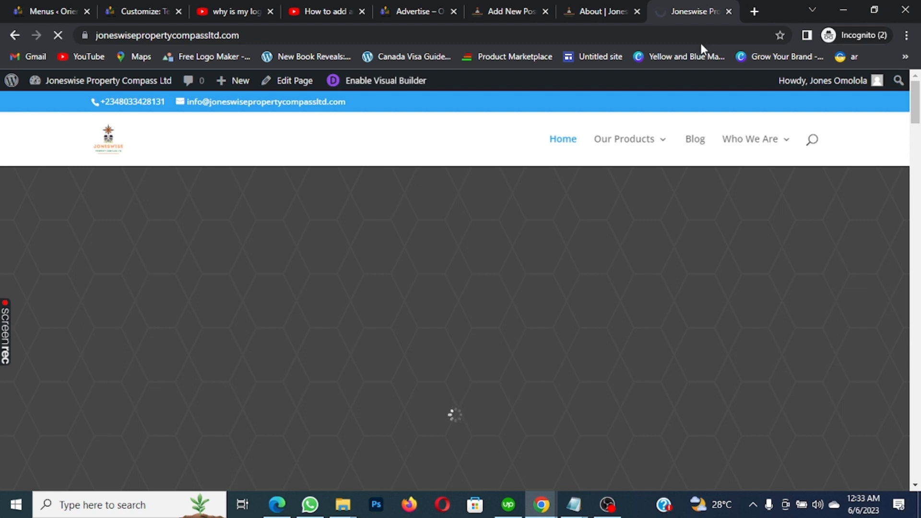
pyautogui.click(595, 9)
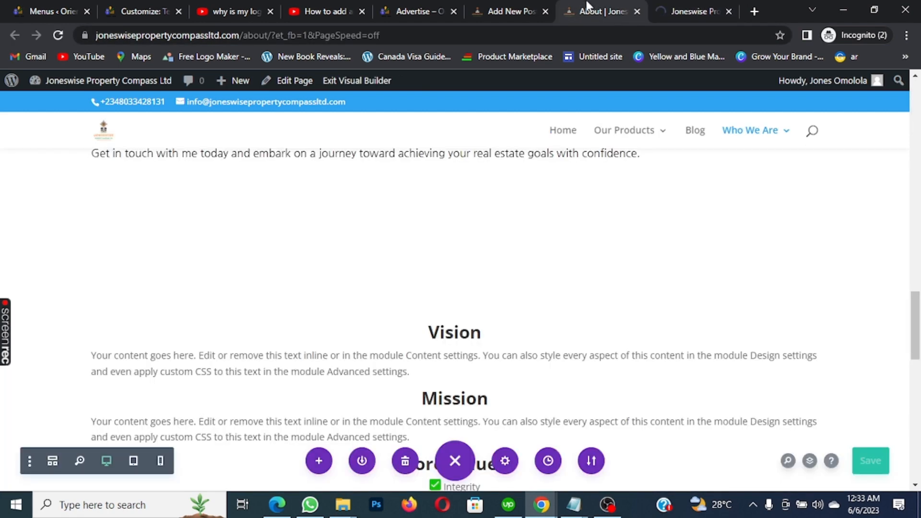
pyautogui.scroll(-3, 714, 170)
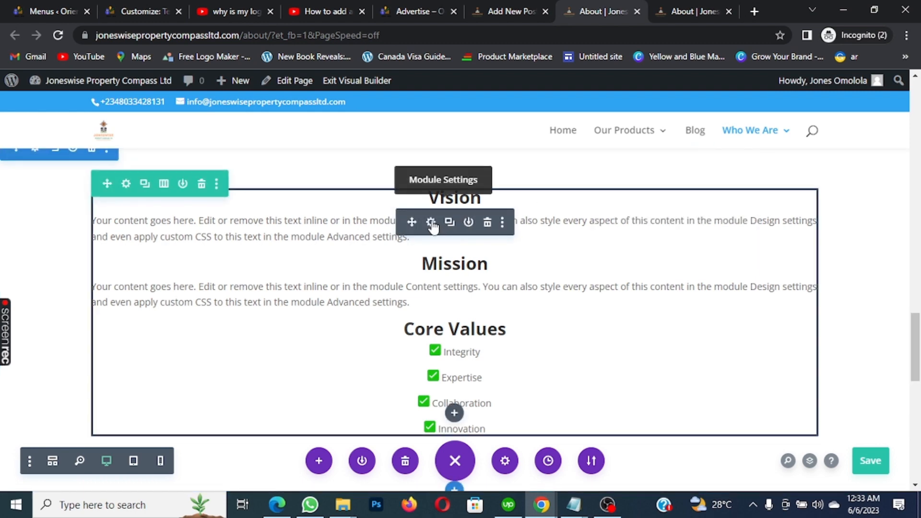
# Replace the Vision placeholder with 'Joneswise Property Compass envisions becoming a leading provider of real estate solutions…'
pyautogui.click(432, 223)
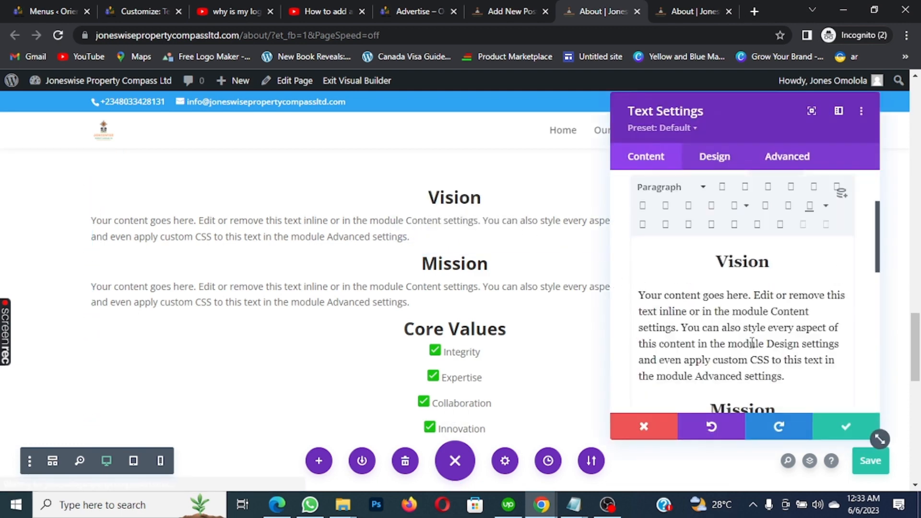
pyautogui.scroll(-3, 767, 311)
pyautogui.scroll(-4, 770, 310)
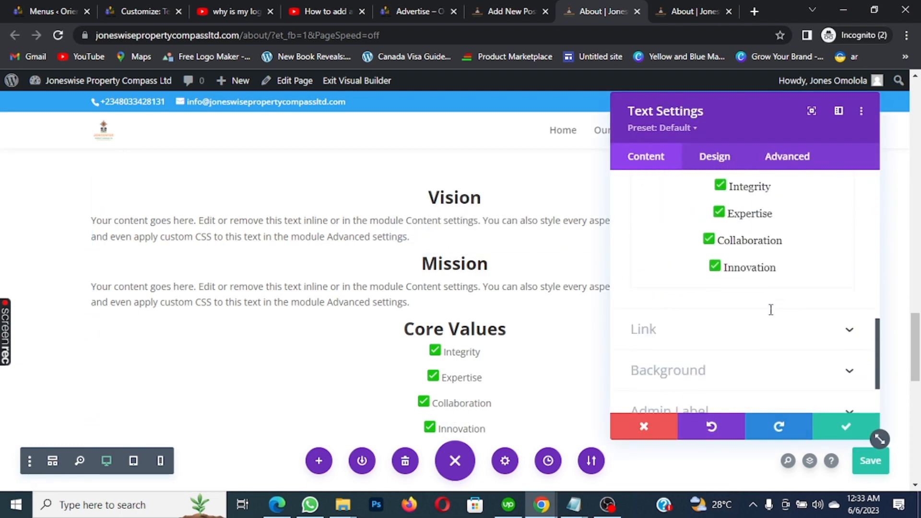
pyautogui.scroll(3, 771, 309)
pyautogui.scroll(3, 771, 308)
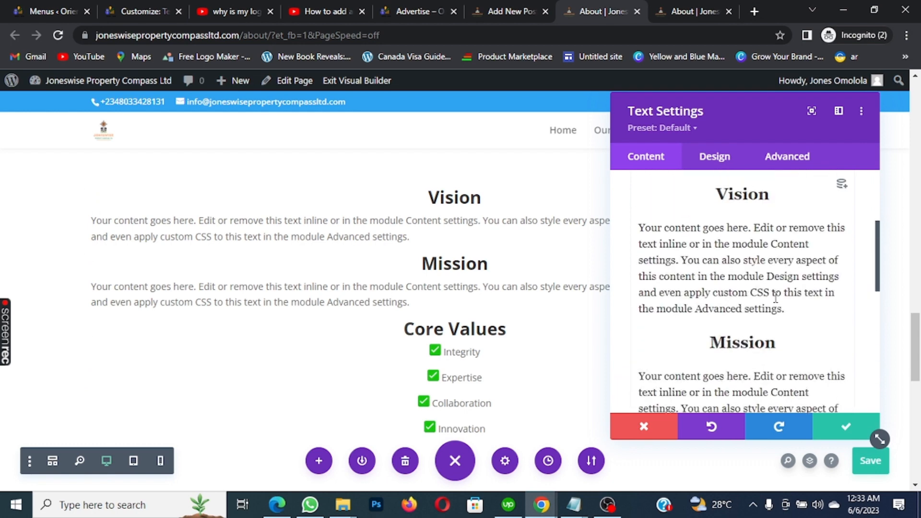
pyautogui.moveTo(785, 308); pyautogui.dragTo(640, 229)
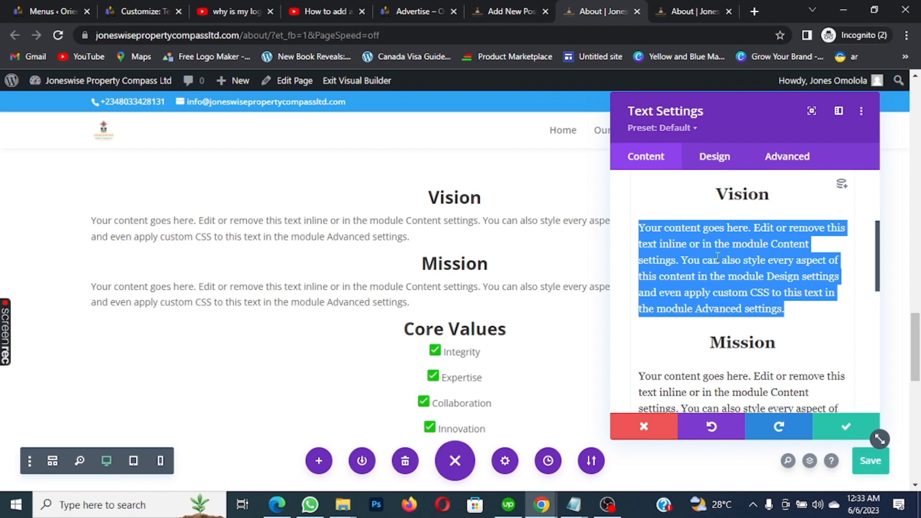
pyautogui.write('Jones')
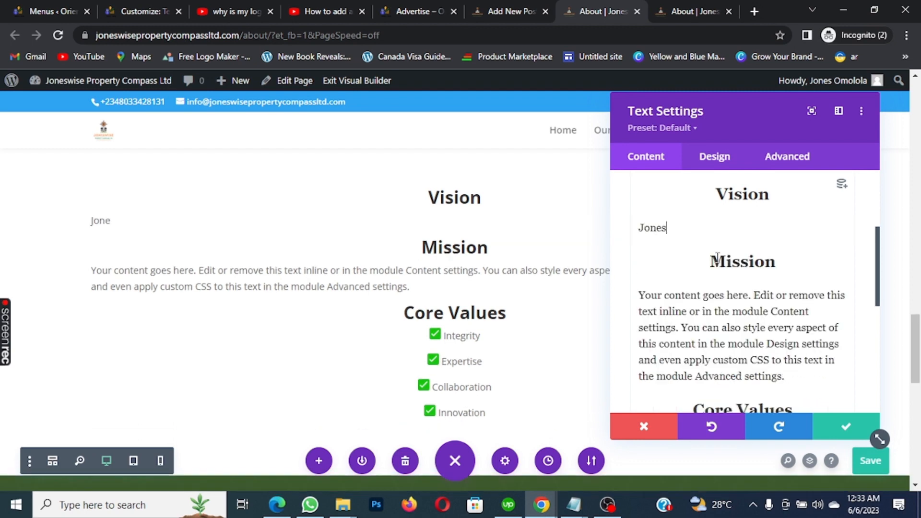
pyautogui.write('wise')
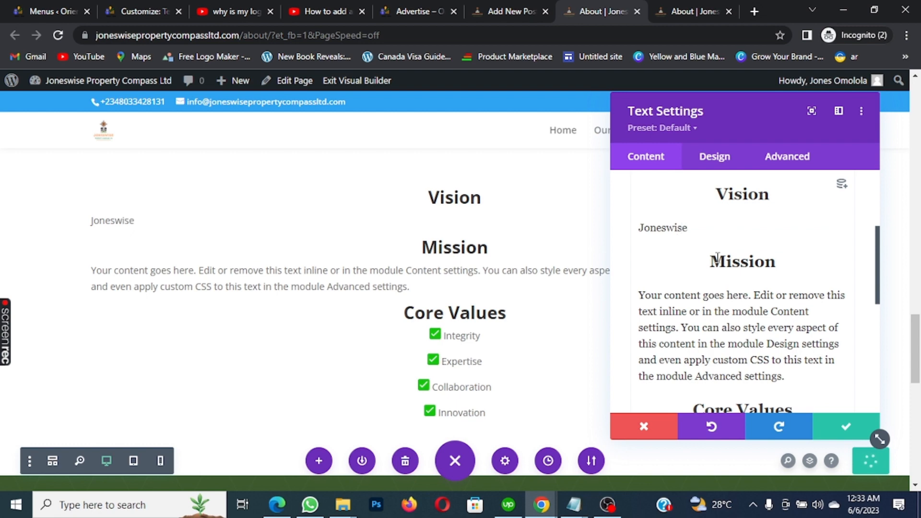
pyautogui.write(' Proper')
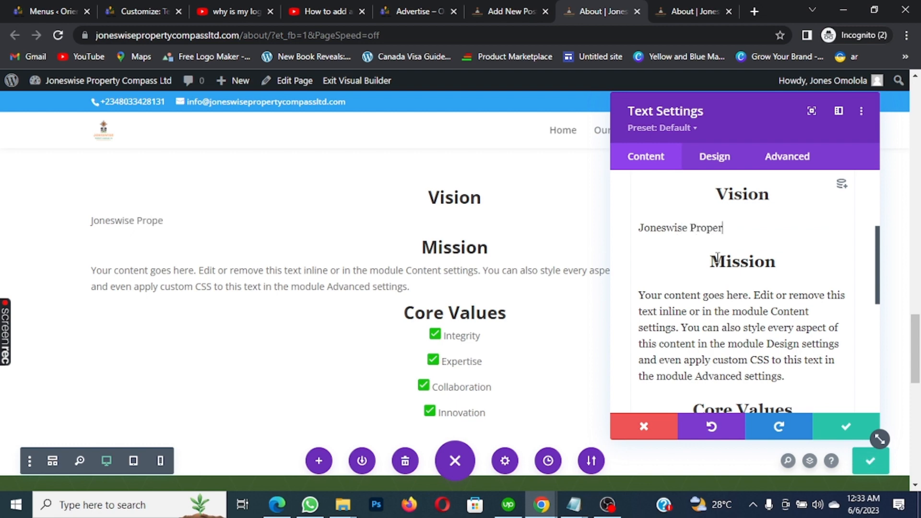
pyautogui.write('ty Compass')
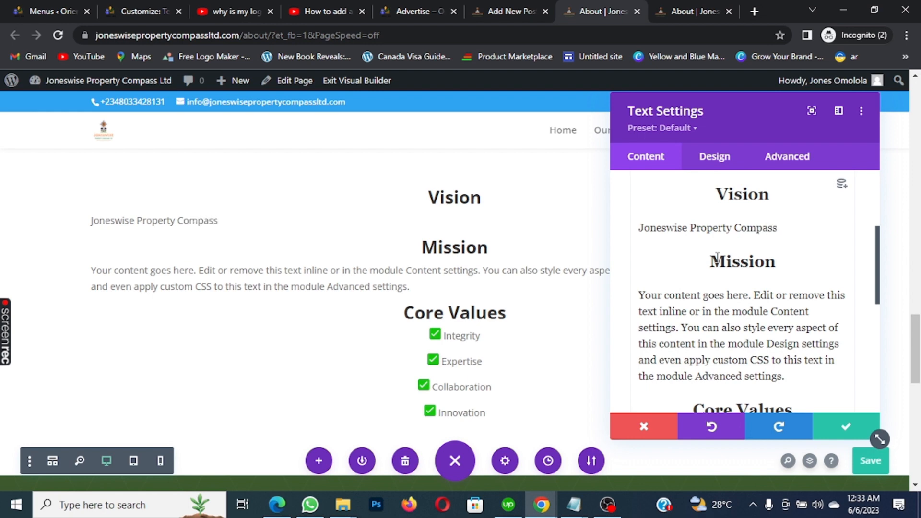
pyautogui.write(' envision')
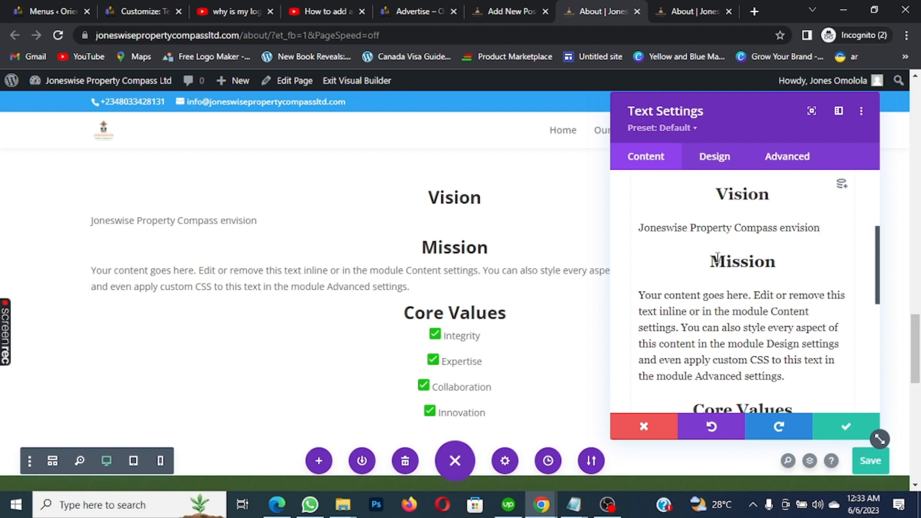
pyautogui.write('s becomi')
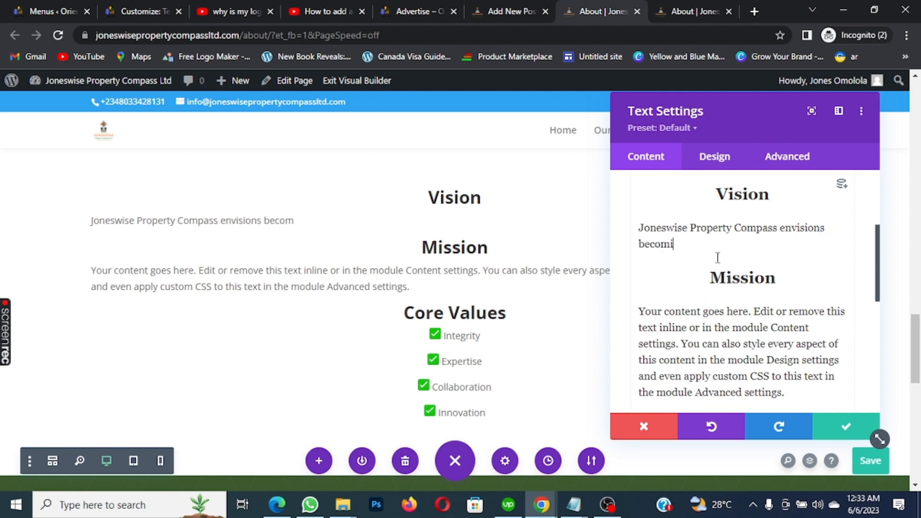
pyautogui.write('ng a leadin')
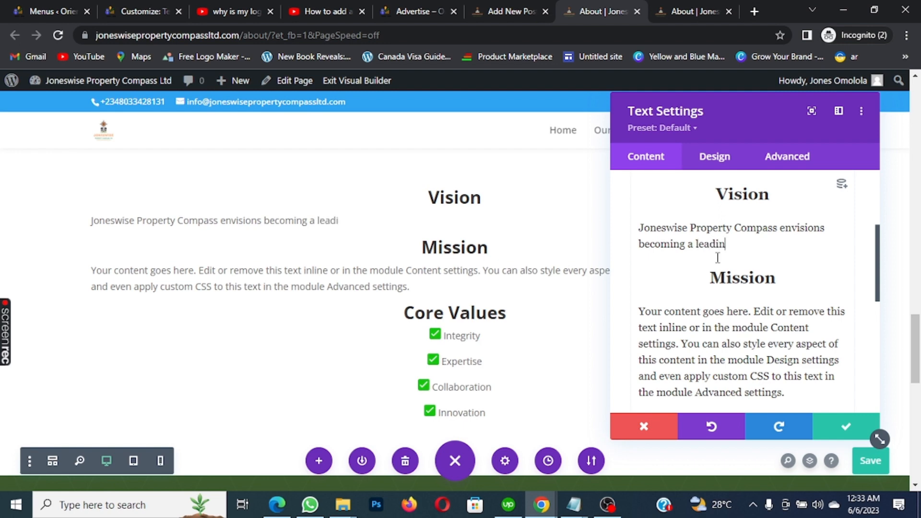
pyautogui.write('g provider')
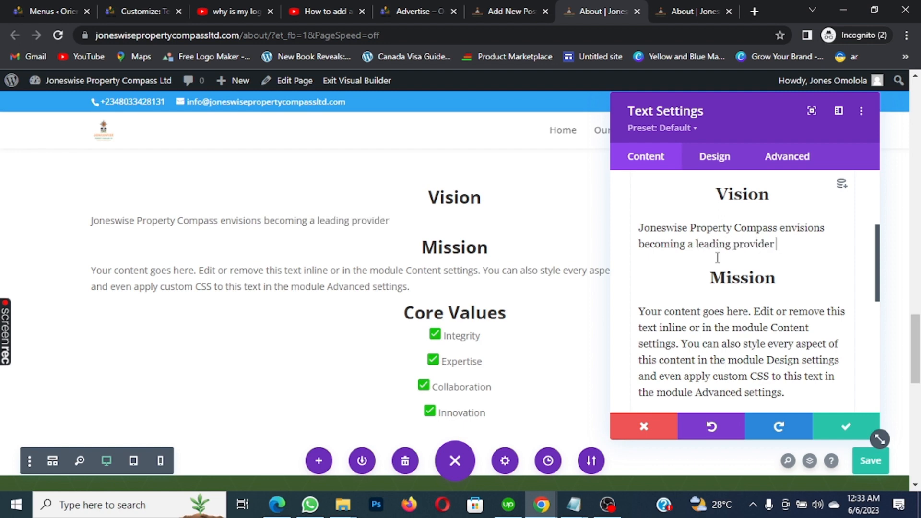
pyautogui.write(' of real estate s')
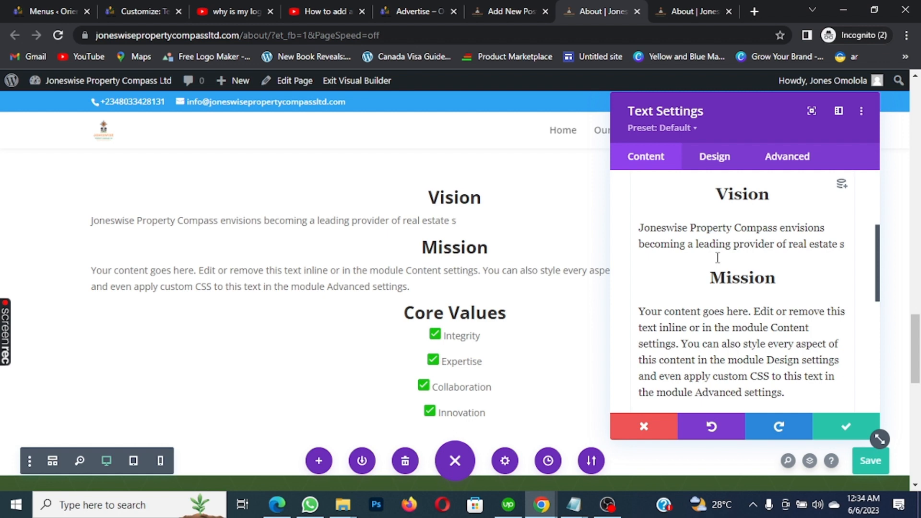
pyautogui.write('olut')
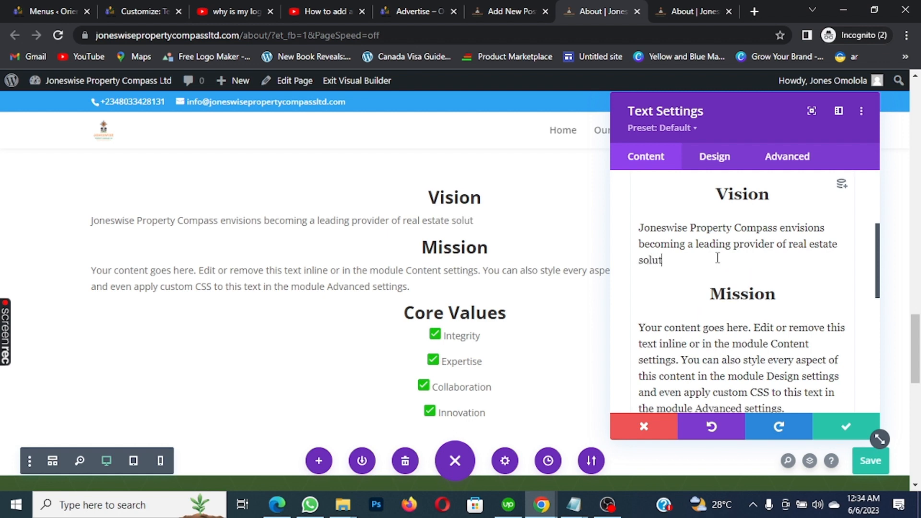
pyautogui.write('ions, guid')
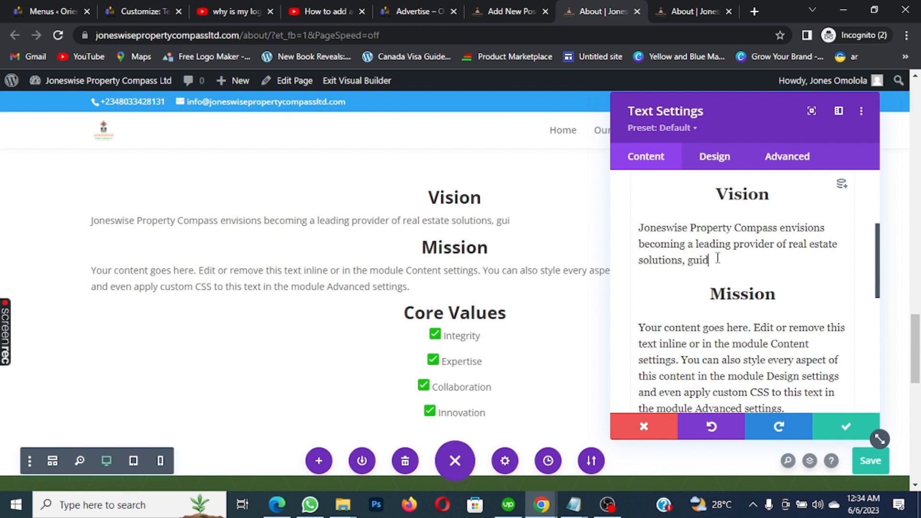
pyautogui.write('ing individua')
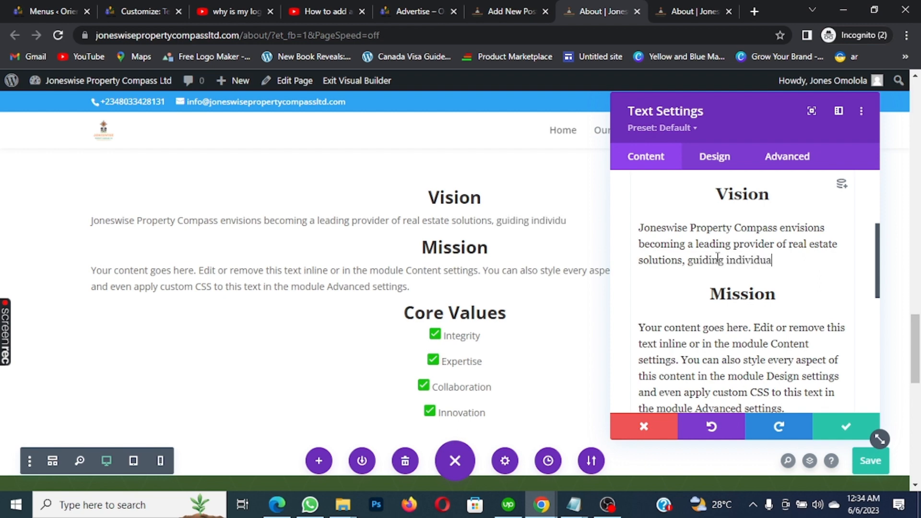
pyautogui.write('ls and business')
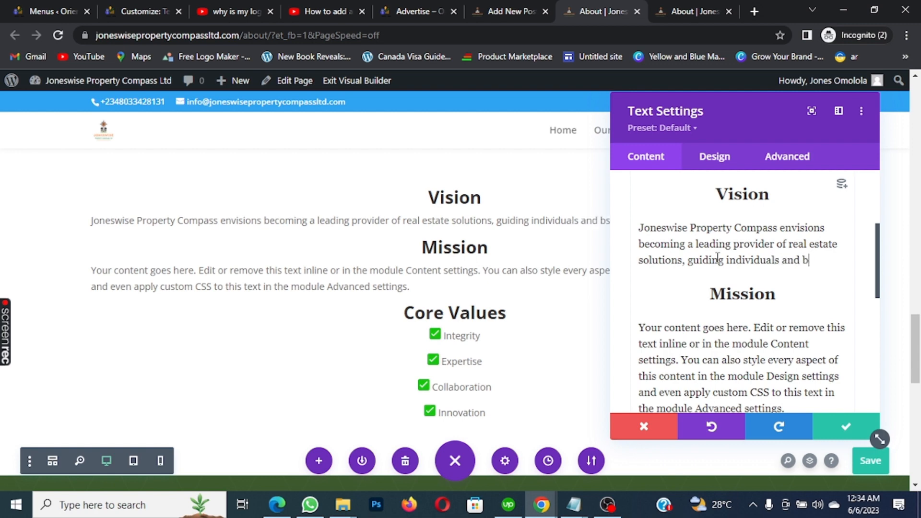
pyautogui.write('es')
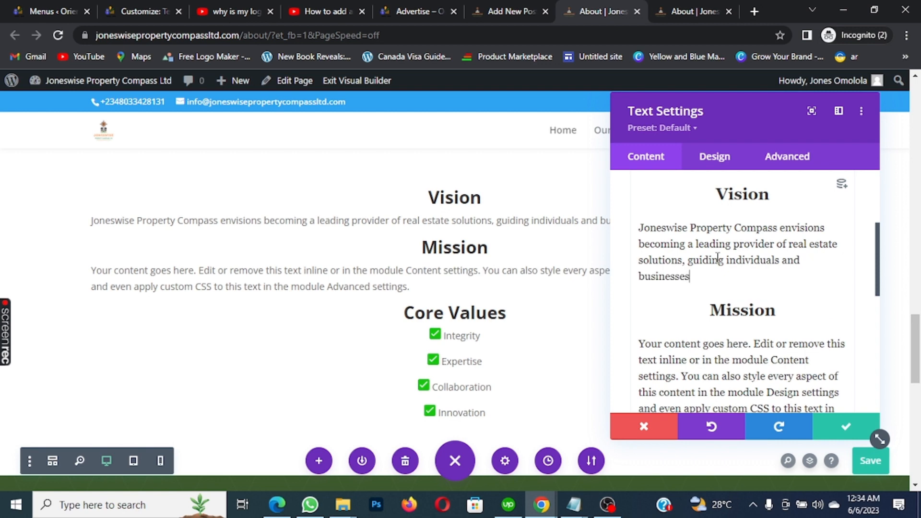
pyautogui.write(' towards thei')
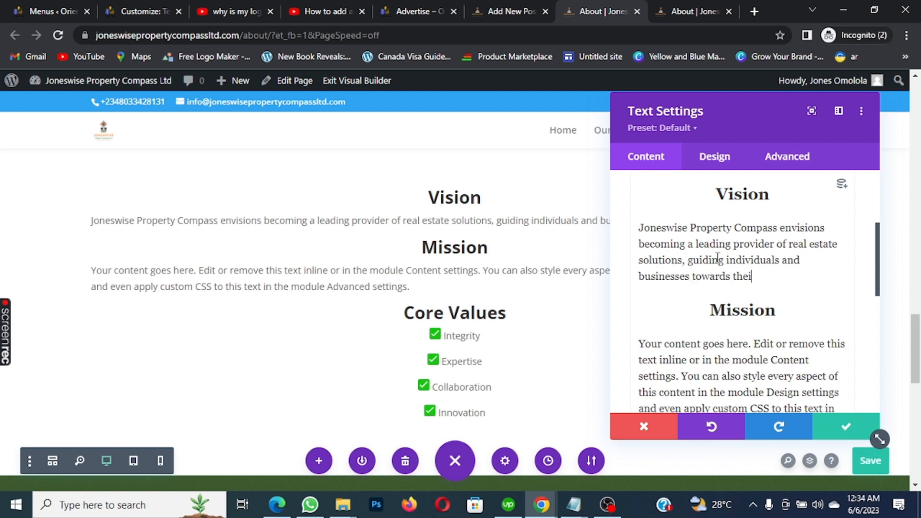
pyautogui.write('r ideal propert')
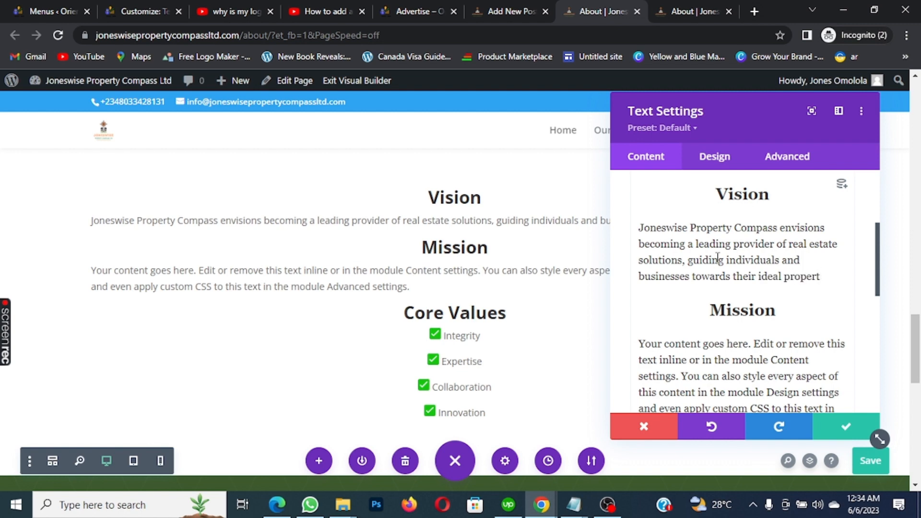
pyautogui.write('uies withexp')
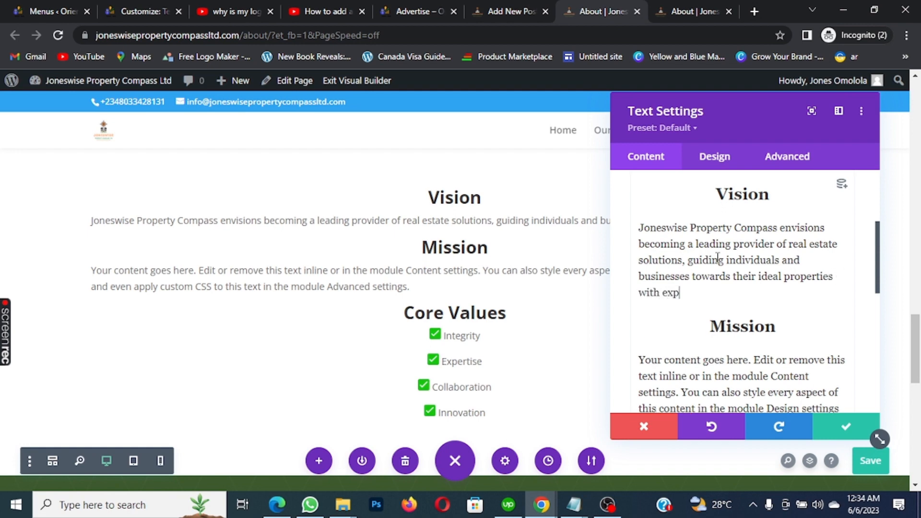
pyautogui.write('ertise')
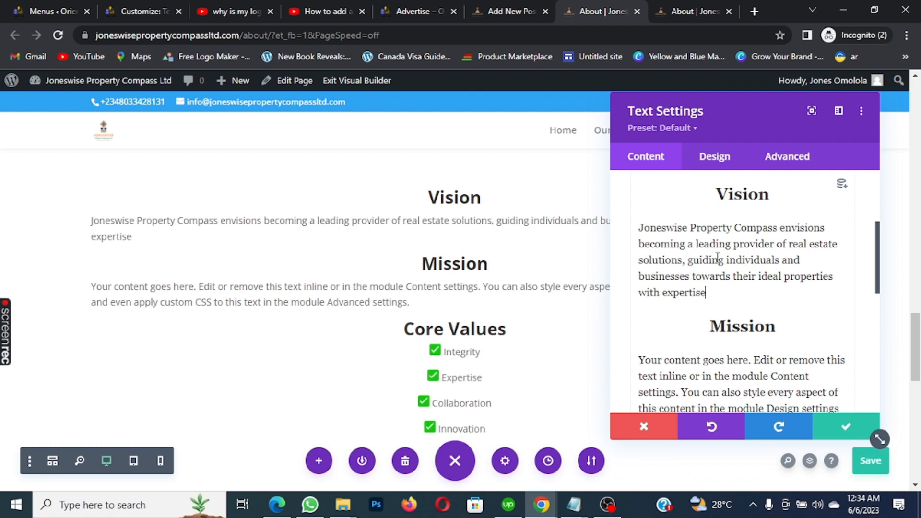
pyautogui.write(', integrity')
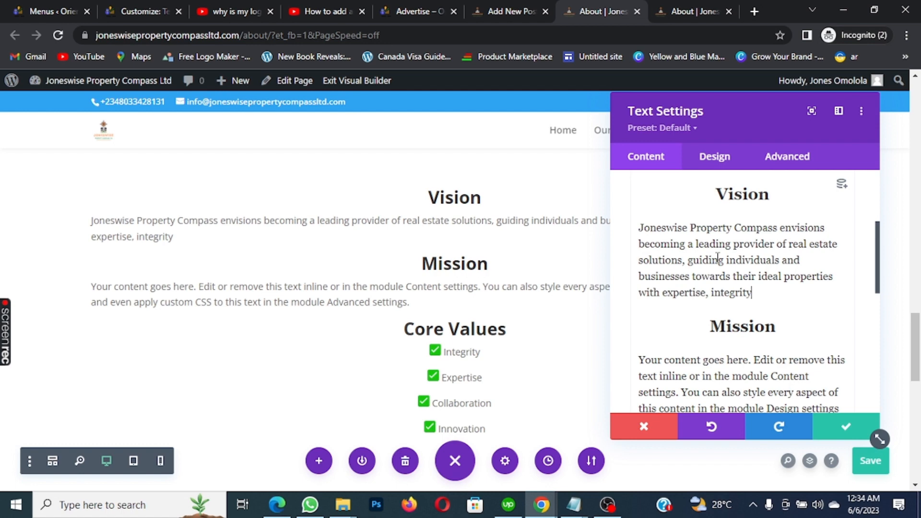
pyautogui.write(', and innova')
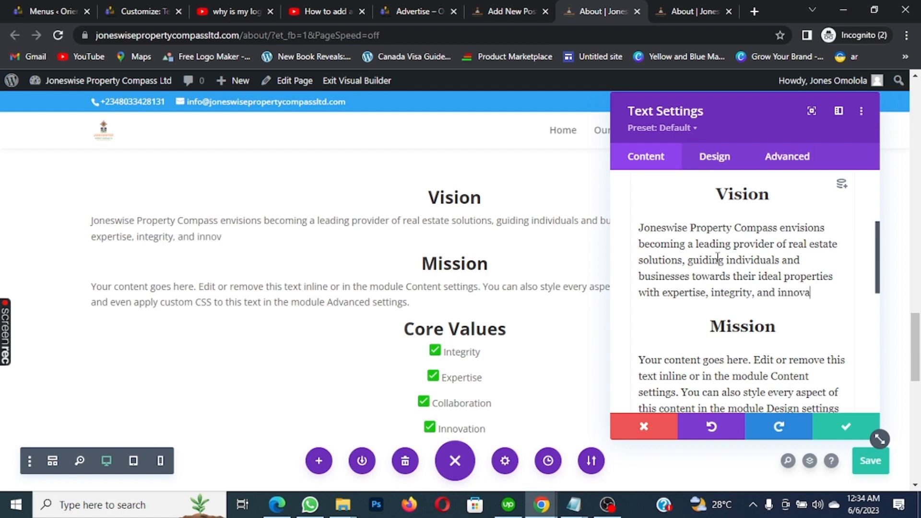
pyautogui.write('tion')
# Save the new Vision text, then reopen the text module and select the Mission placeholder paragraph
pyautogui.click(846, 428)
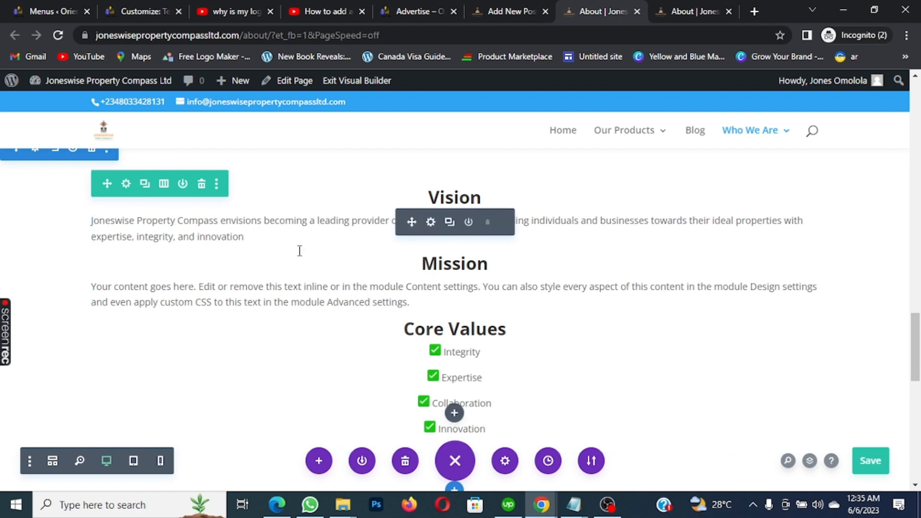
pyautogui.click(431, 222)
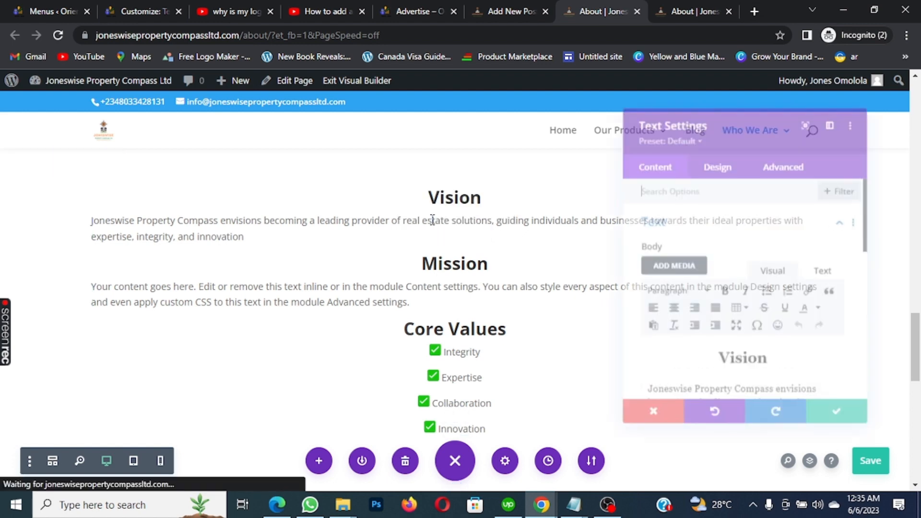
pyautogui.scroll(-3, 797, 309)
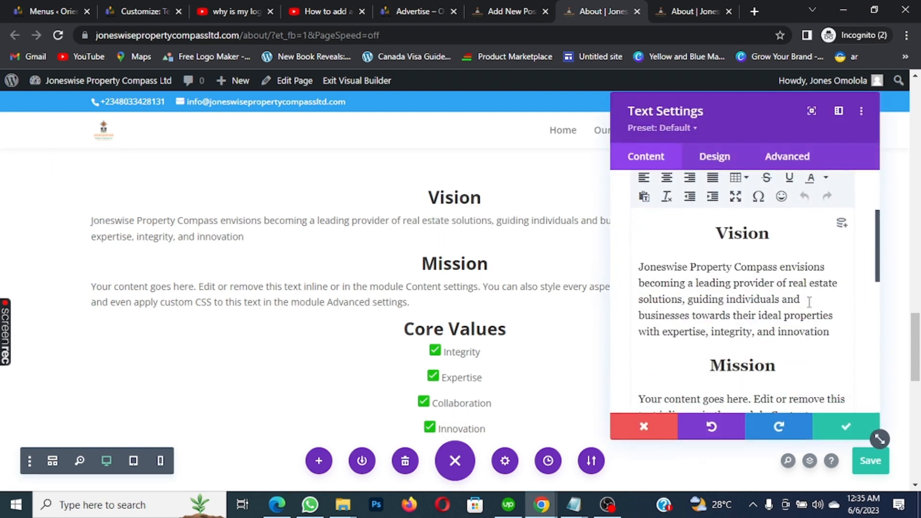
pyautogui.scroll(-3, 790, 283)
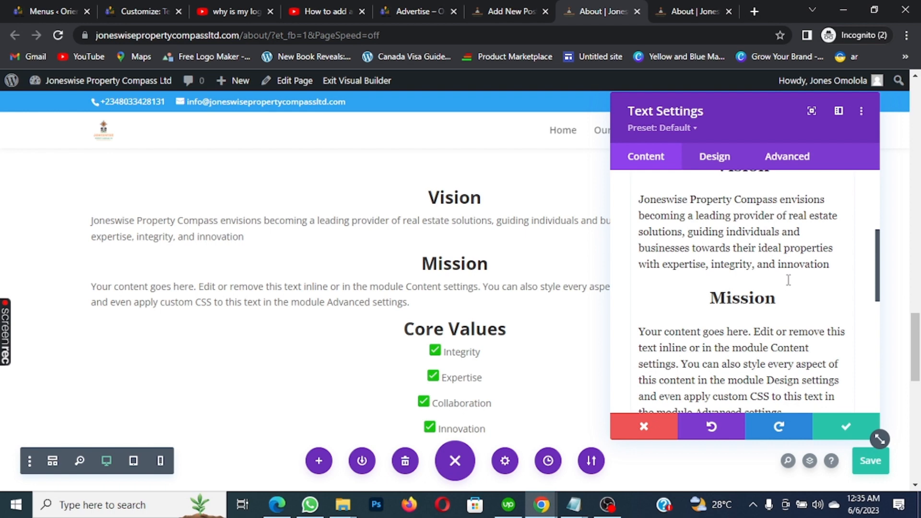
pyautogui.scroll(-2, 783, 281)
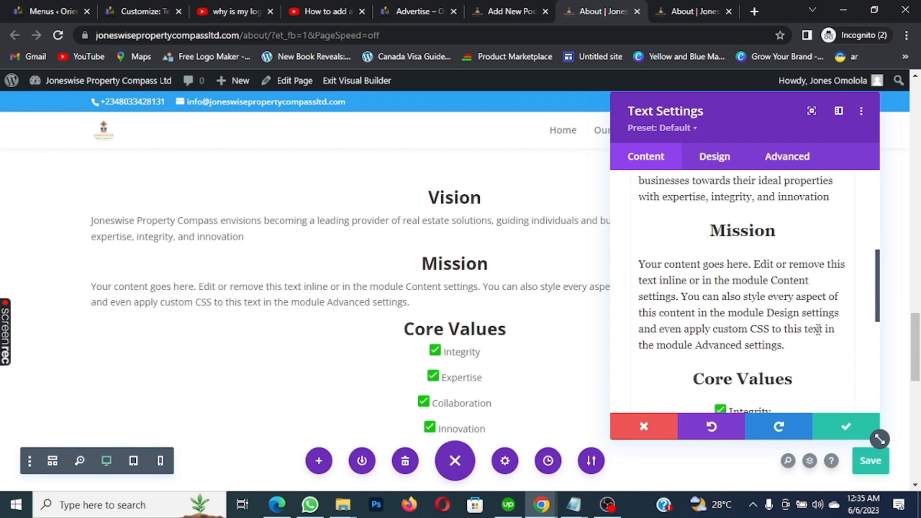
pyautogui.moveTo(785, 345); pyautogui.dragTo(638, 268)
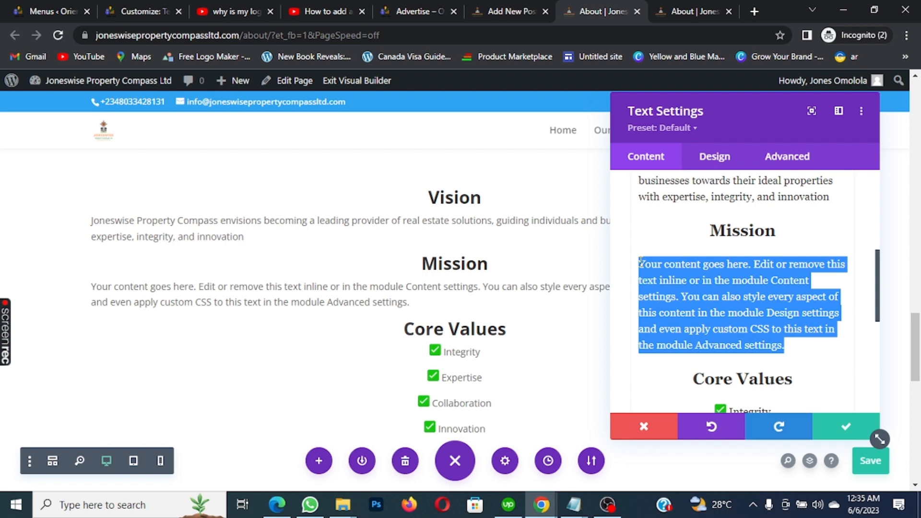
# Start the Mission paragraph with 'Our mission at Joneswise Property Compass'
pyautogui.write('Oir')
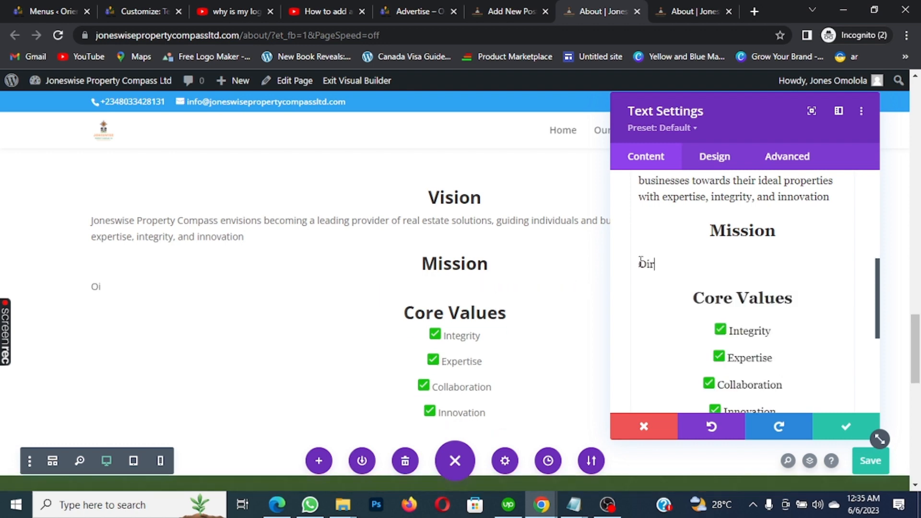
pyautogui.press('BackSpace')
pyautogui.write('ur mission')
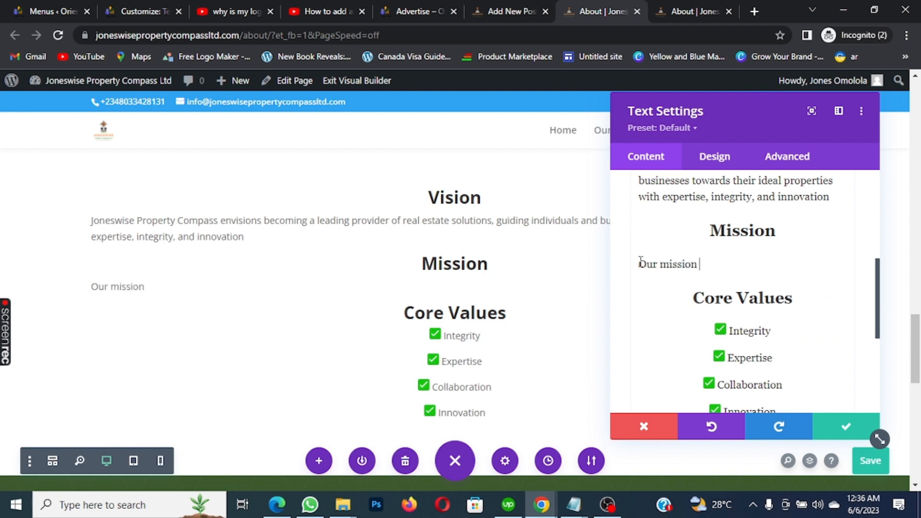
pyautogui.write('at Joneswise')
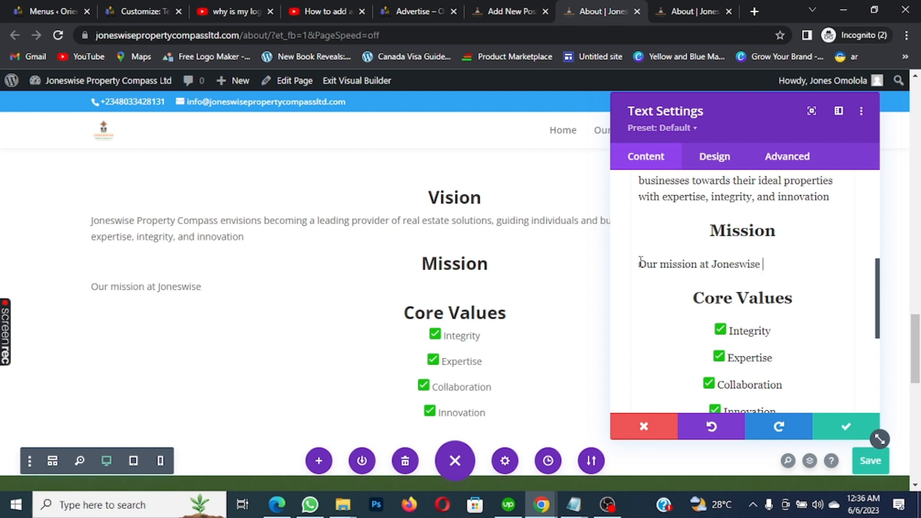
pyautogui.write(' PRoper')
pyautogui.press('BackSpace')
pyautogui.press('BackSpace')
pyautogui.press('BackSpace')
pyautogui.press('BackSpace')
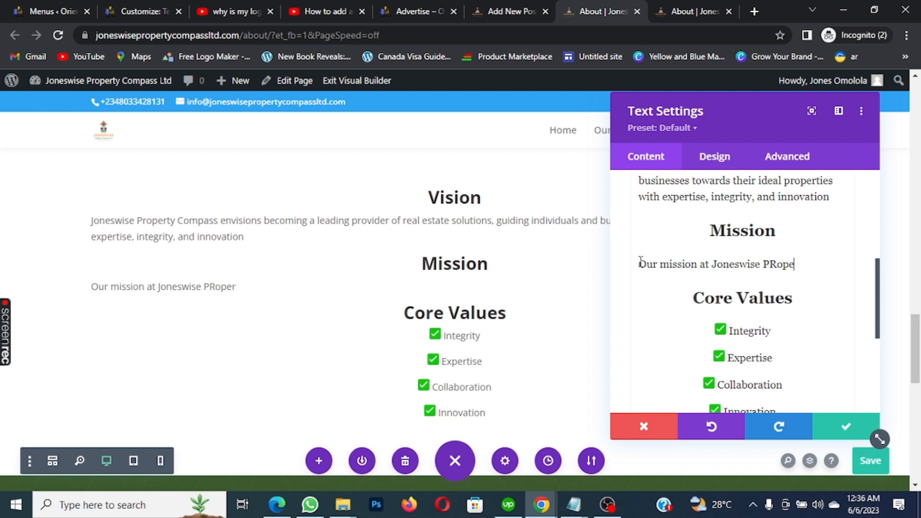
pyautogui.press('BackSpace')
pyautogui.press('BackSpace')
pyautogui.write('Property')
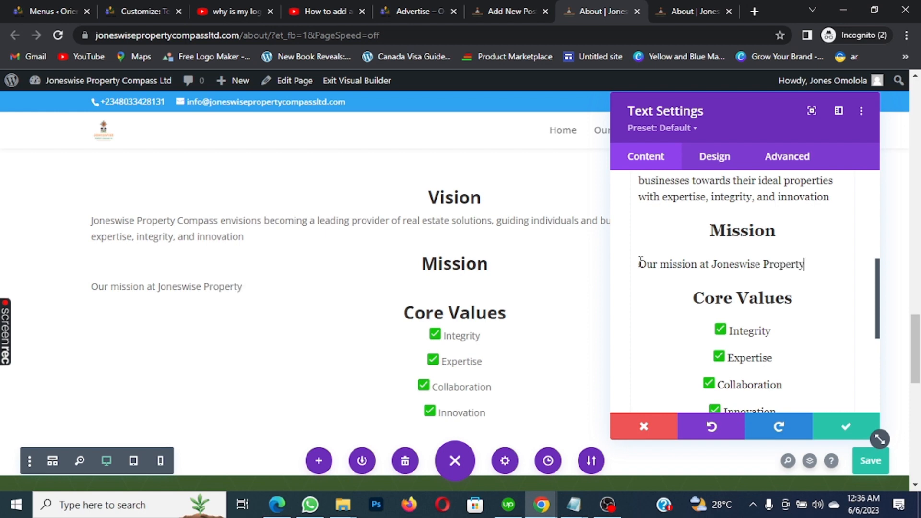
pyautogui.write(' Compass')
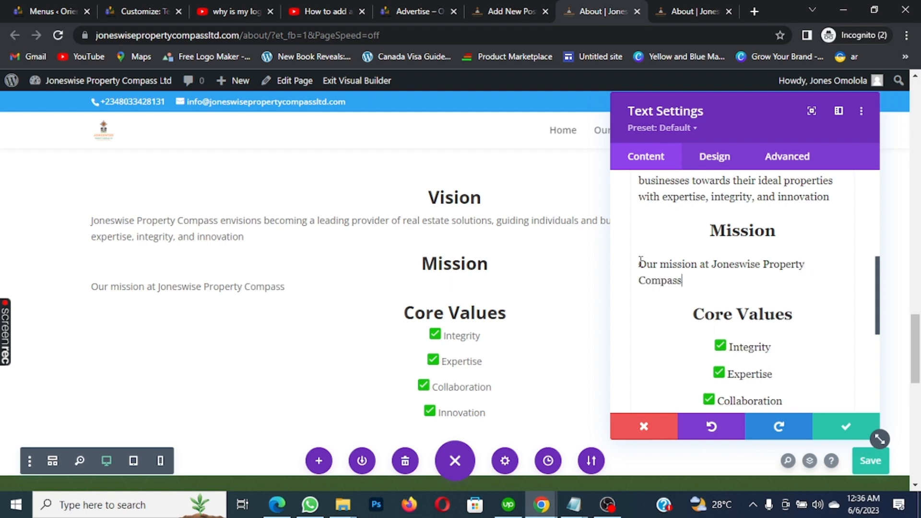
pyautogui.write(' s')
pyautogui.press('BackSpace')
# Continue it with 'is to empower our clients by delivering exceptional real estate services, tailored to their unique…'
pyautogui.write('is to empow')
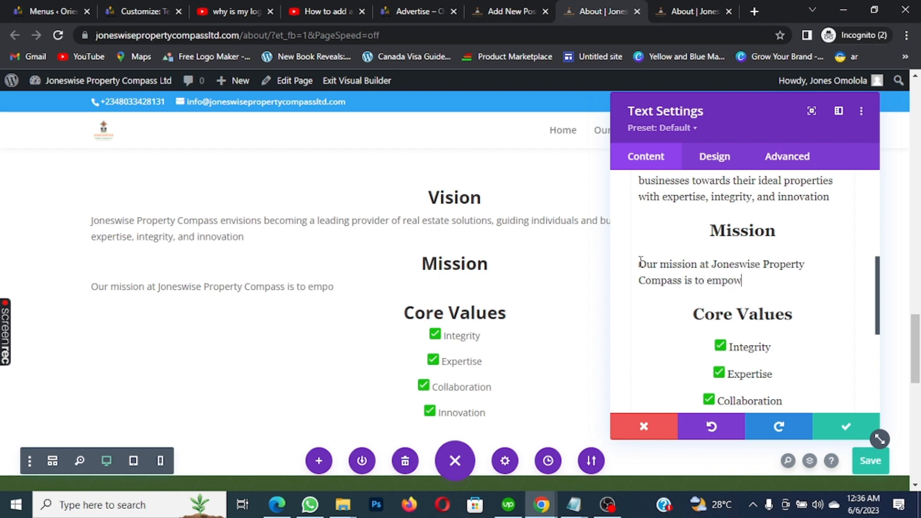
pyautogui.write('er our clients')
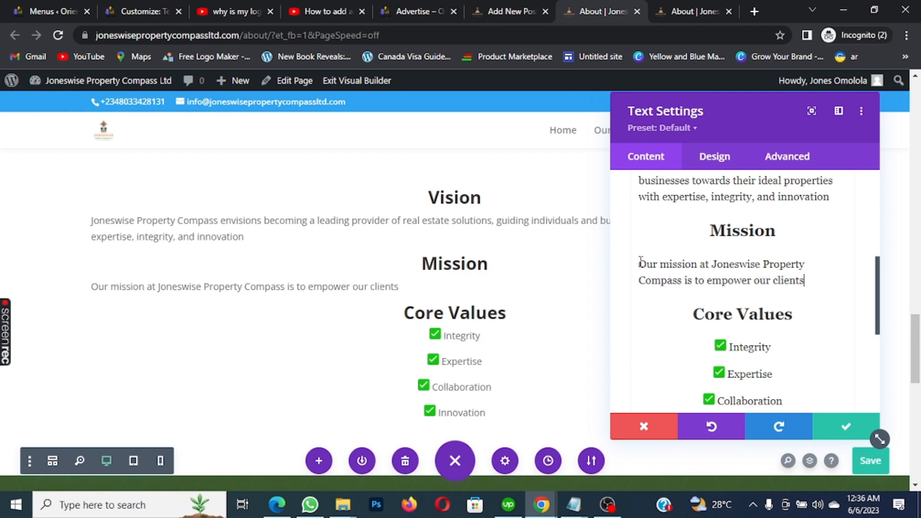
pyautogui.write(' by deliver')
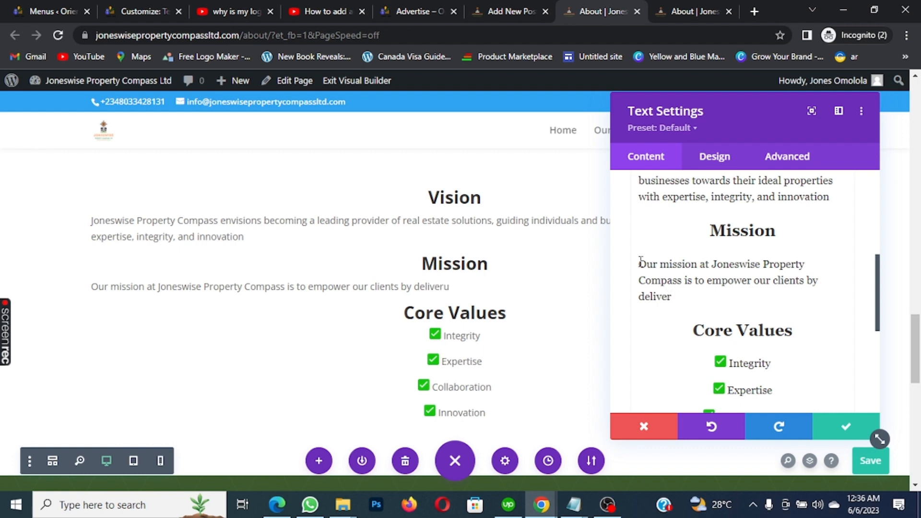
pyautogui.write('ing excepet')
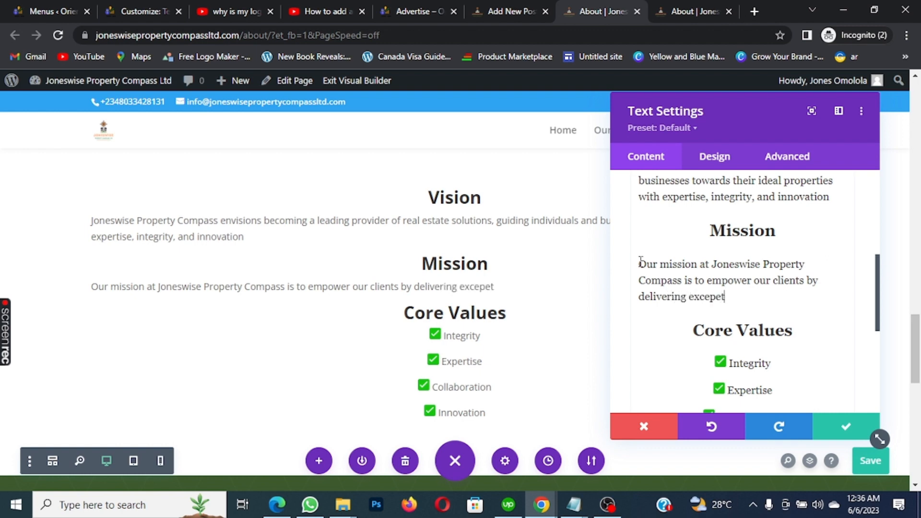
pyautogui.press('BackSpace')
pyautogui.press('BackSpace')
pyautogui.write('tional real estate')
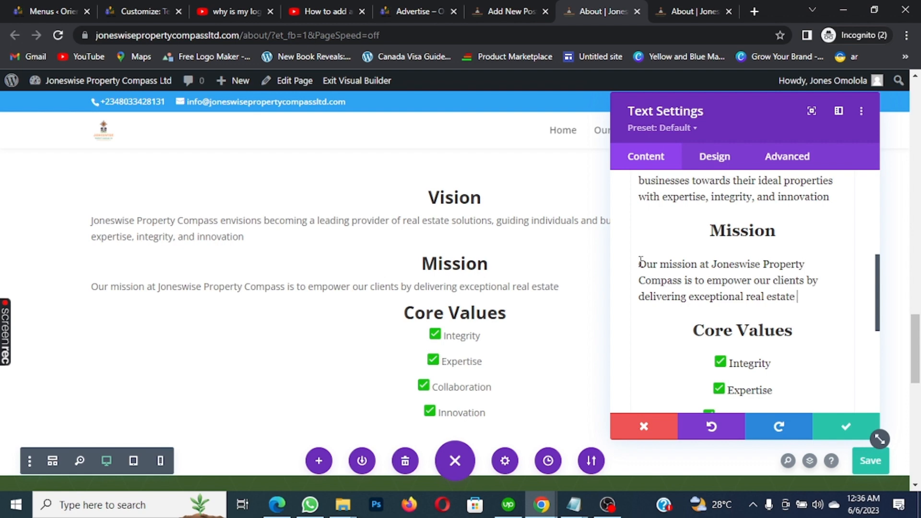
pyautogui.write(' services')
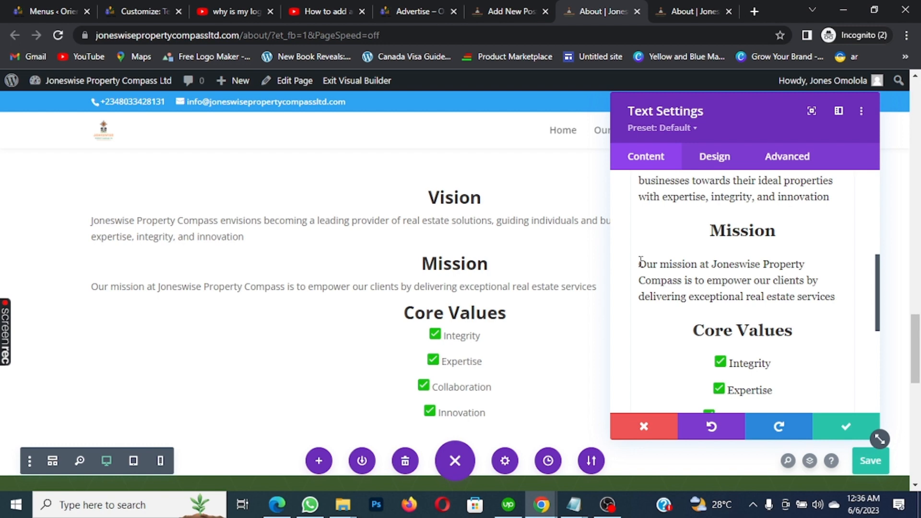
pyautogui.write(', tailor')
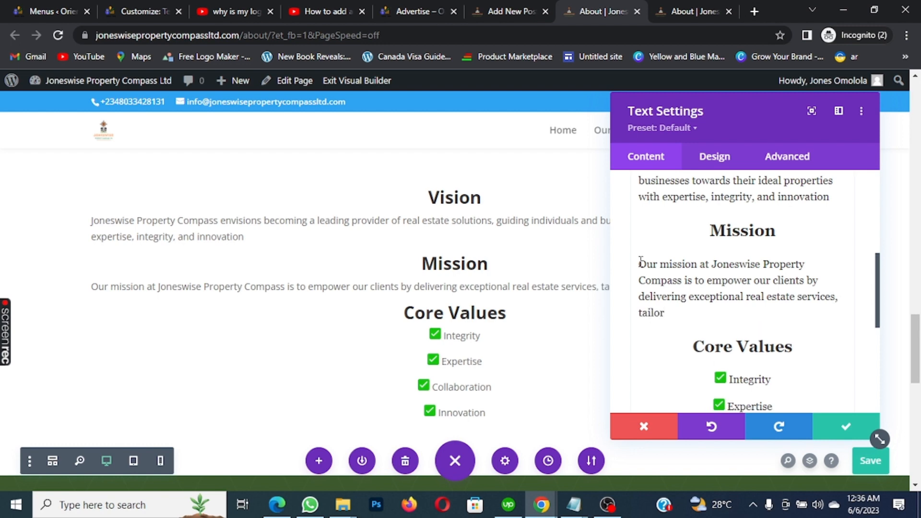
pyautogui.write('ed to their uniw')
pyautogui.press('BackSpace')
pyautogui.write('que')
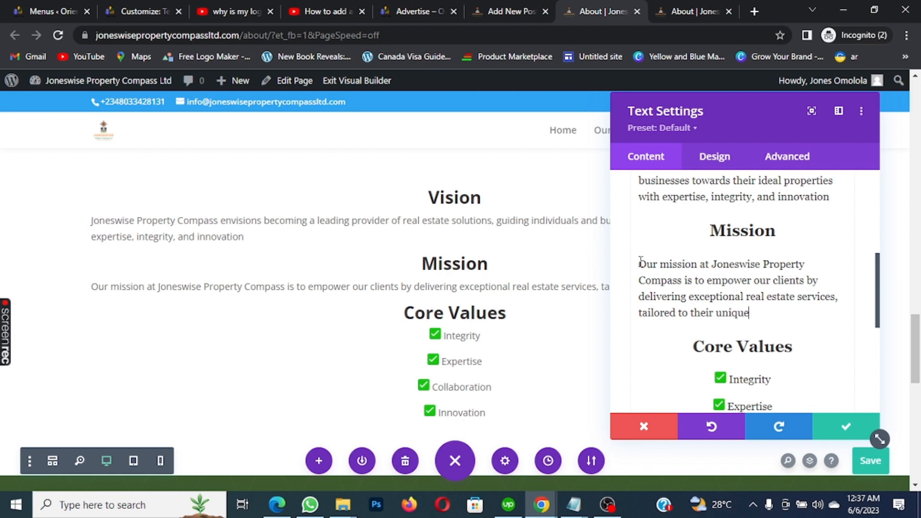
pyautogui.write(' nees and aspiration')
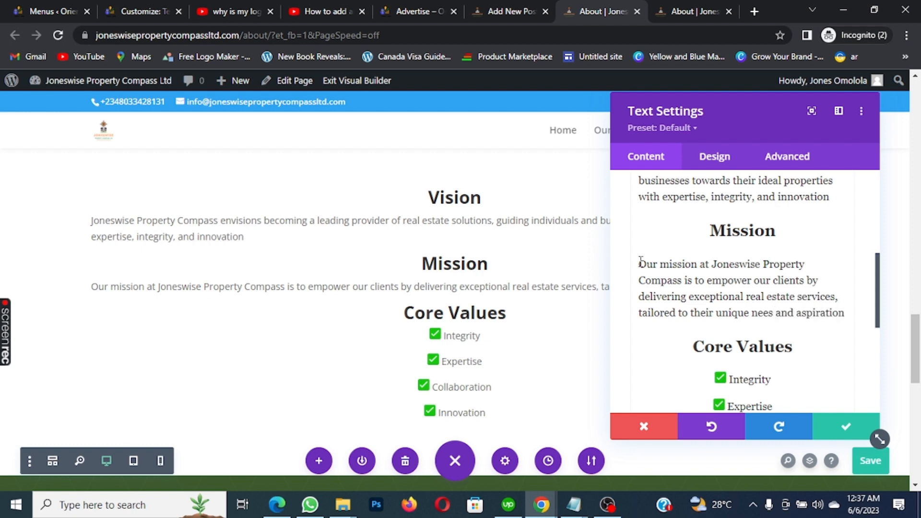
pyautogui.write('s')
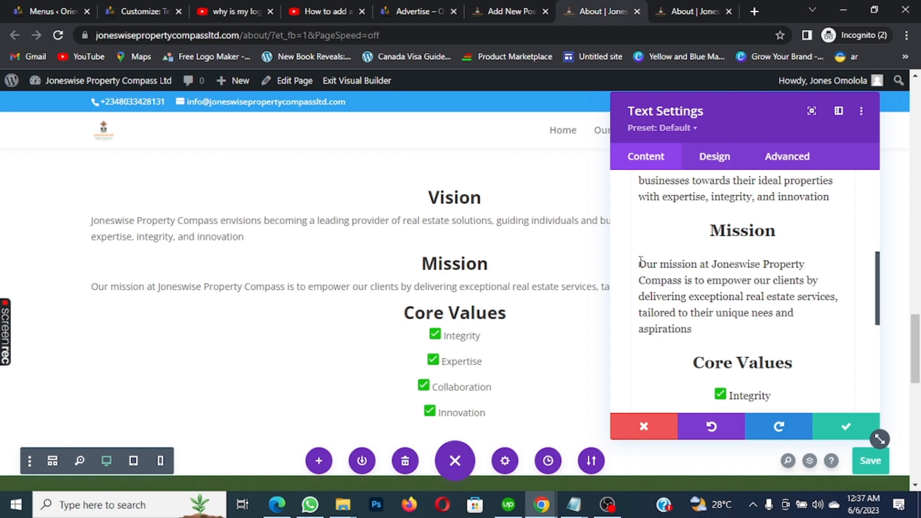
pyautogui.write('. We striv')
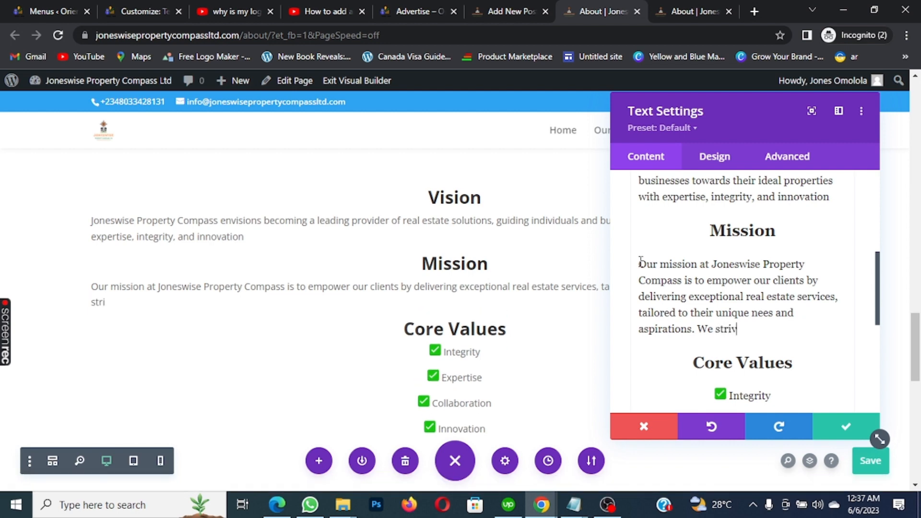
# Finish the Mission text: 'We strive to provide comprehensive guidance… enable successful property transactions.'
pyautogui.write('e to provide ')
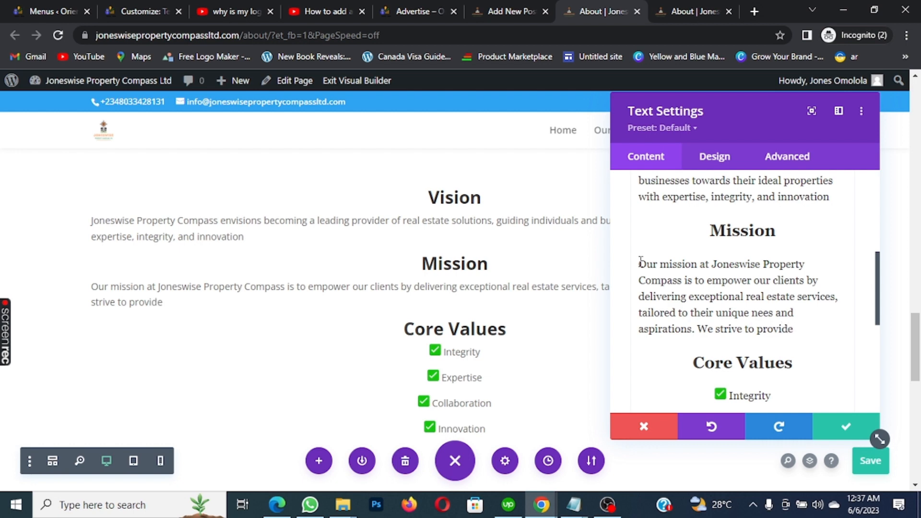
pyautogui.write('compre')
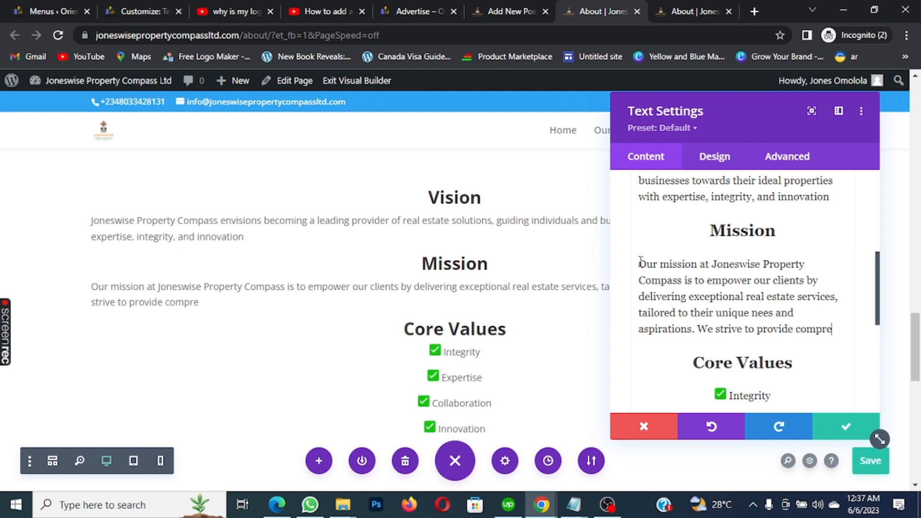
pyautogui.write('hensiv')
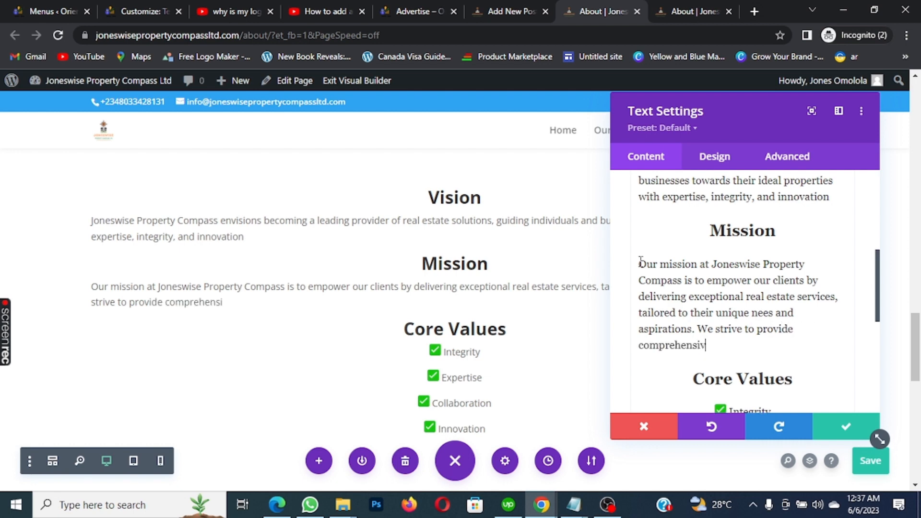
pyautogui.write('e guidance,')
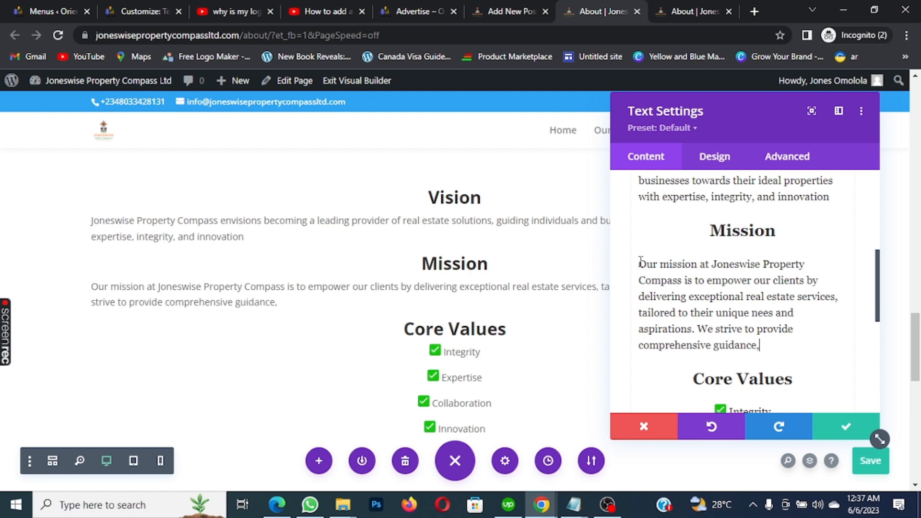
pyautogui.write(' market insig')
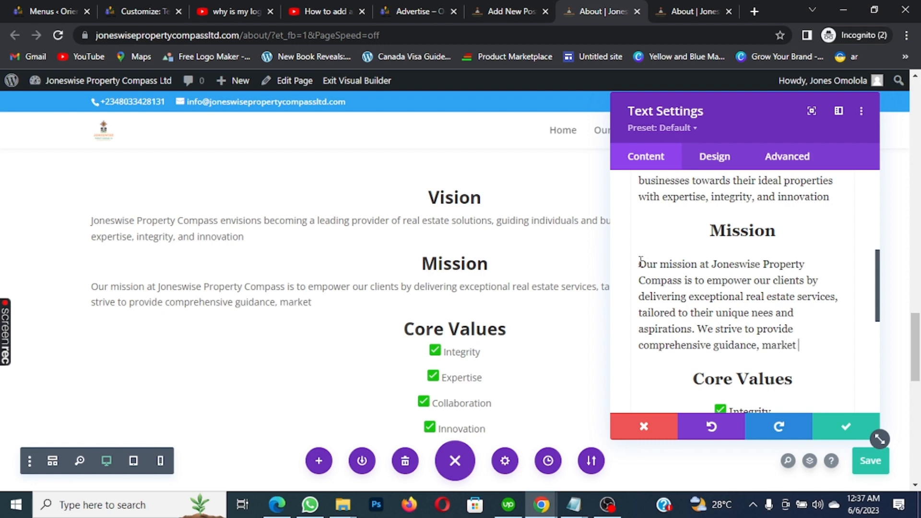
pyautogui.write('hts')
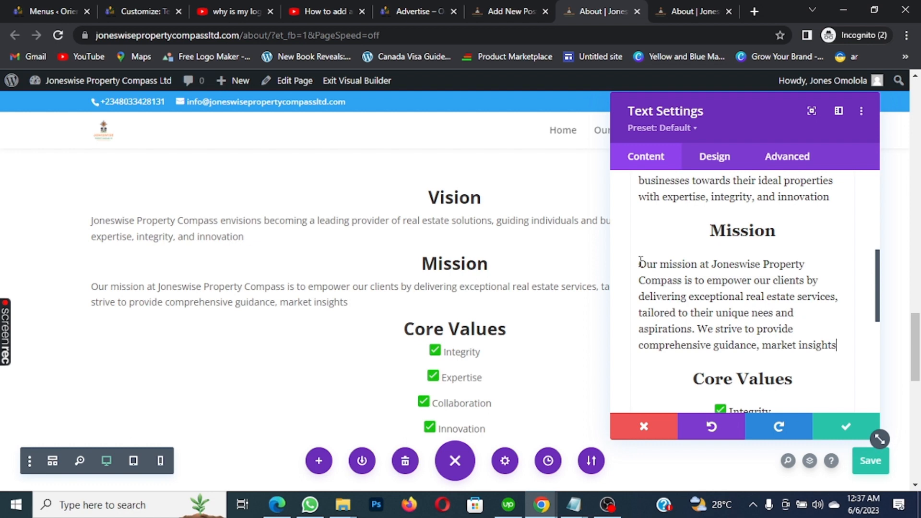
pyautogui.write(', a')
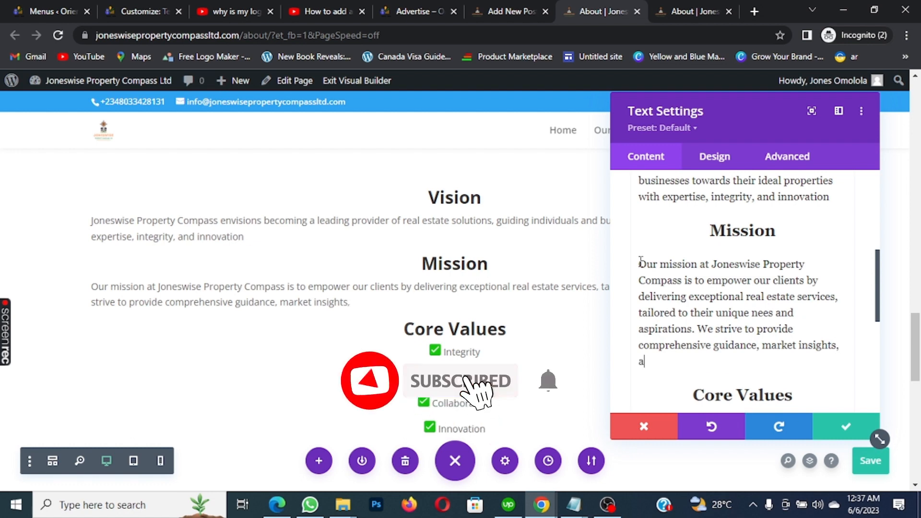
pyautogui.write('nd')
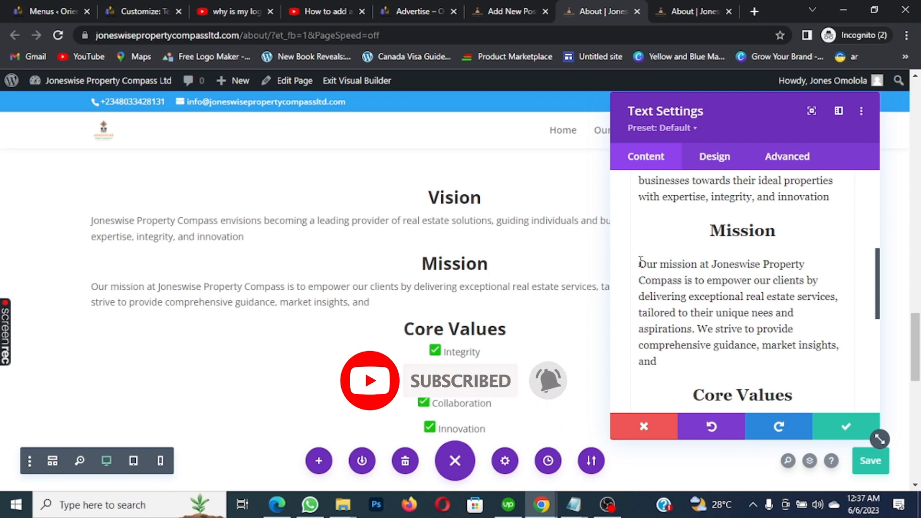
pyautogui.write(' person')
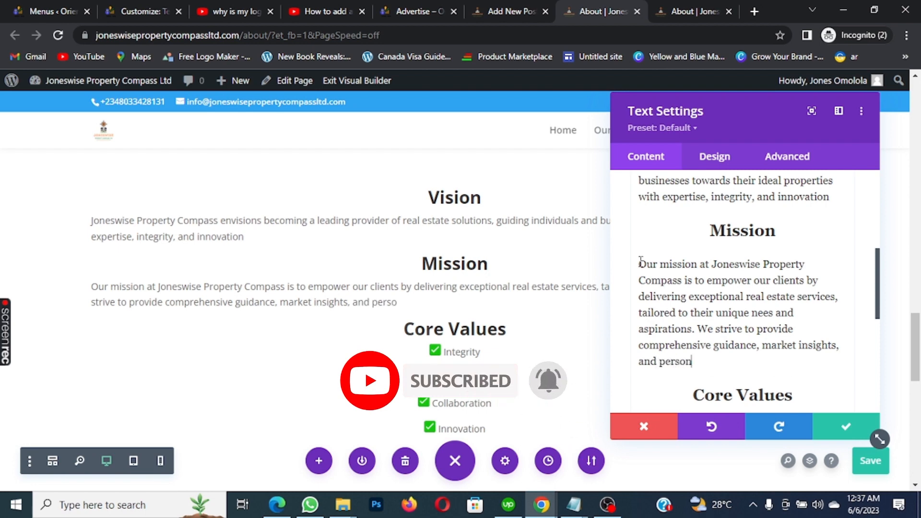
pyautogui.write('alized')
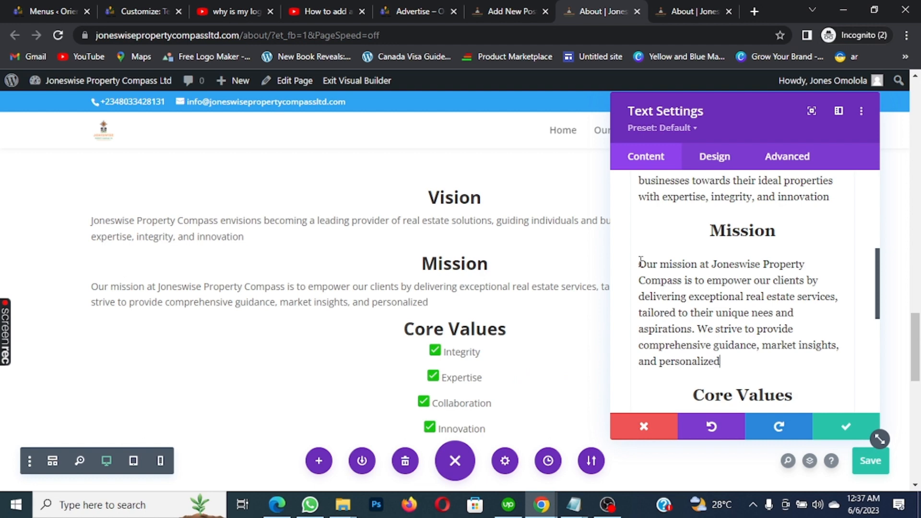
pyautogui.write(' solutio')
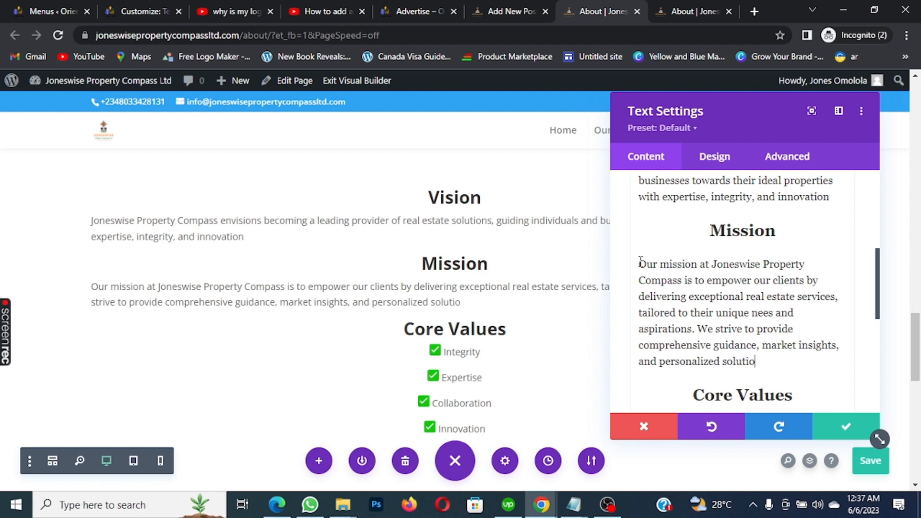
pyautogui.write('ns')
pyautogui.write(' that foste')
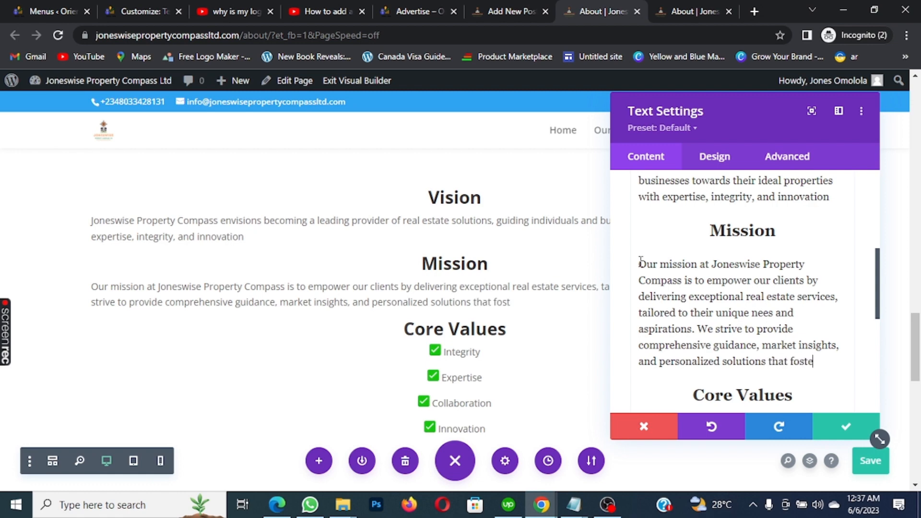
pyautogui.write('r tt')
pyautogui.press('BackSpace')
pyautogui.write('rust and')
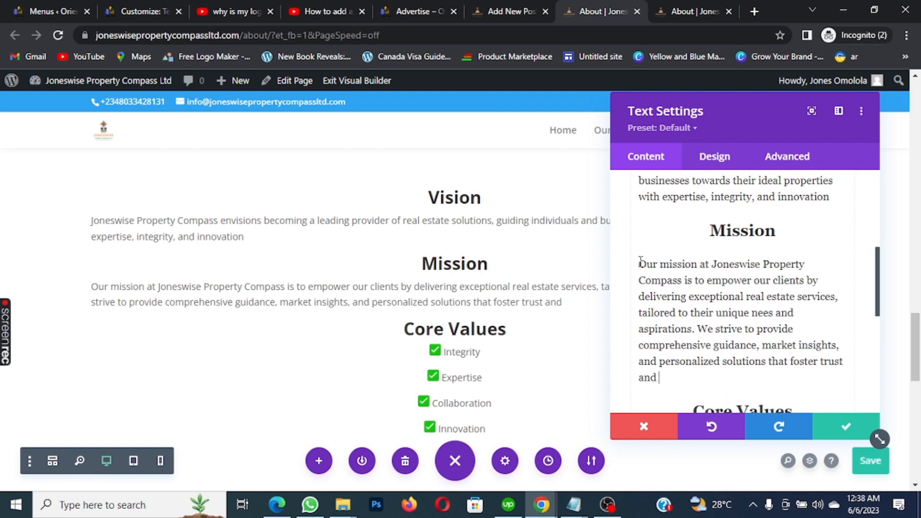
pyautogui.write(' enable succ')
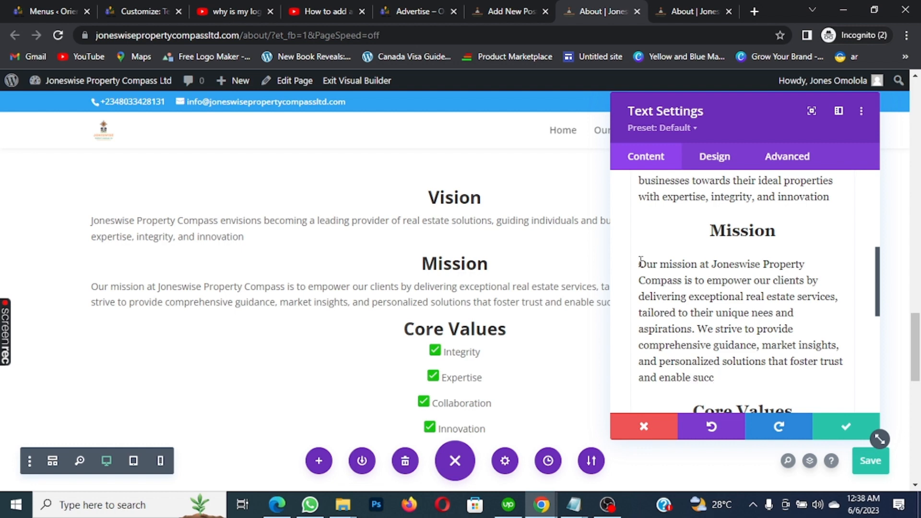
pyautogui.write('essful property')
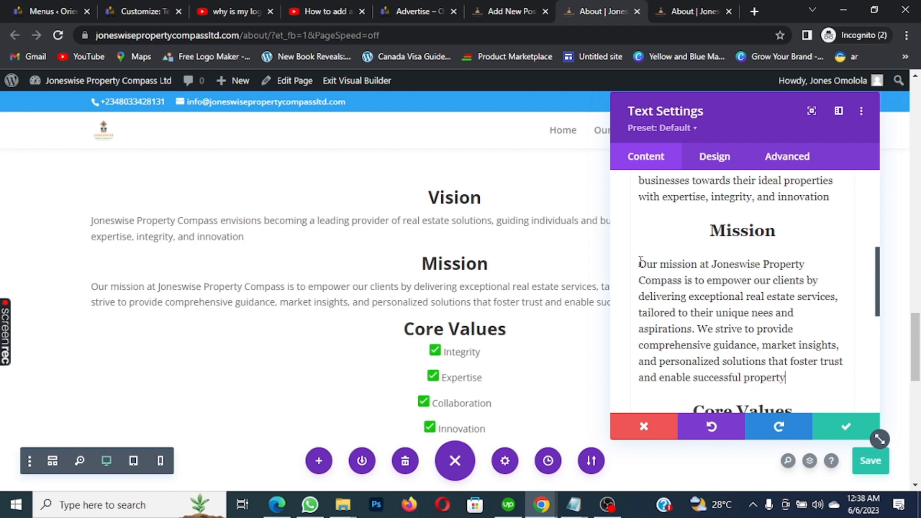
pyautogui.write(' tarn')
pyautogui.press('BackSpace')
pyautogui.press('BackSpace')
pyautogui.press('BackSpace')
pyautogui.write('ransactions.')
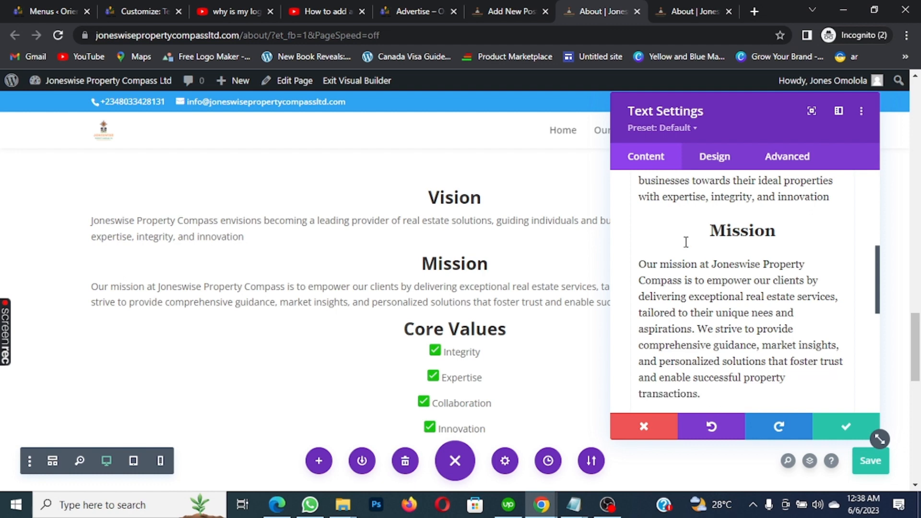
pyautogui.click(840, 426)
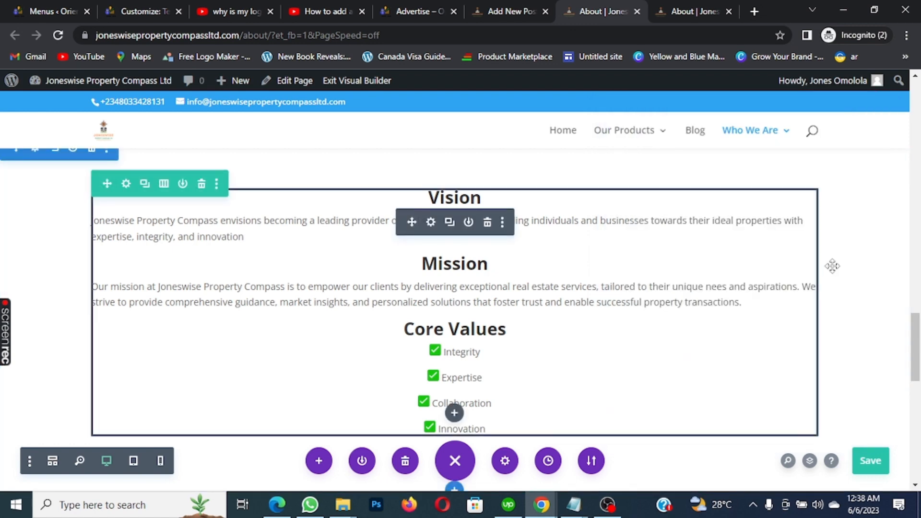
pyautogui.click(873, 463)
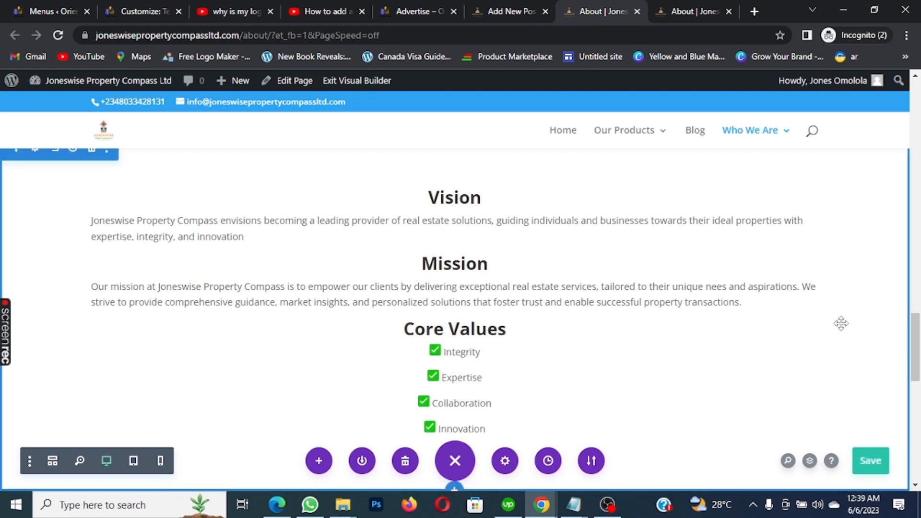
pyautogui.scroll(-3, 842, 305)
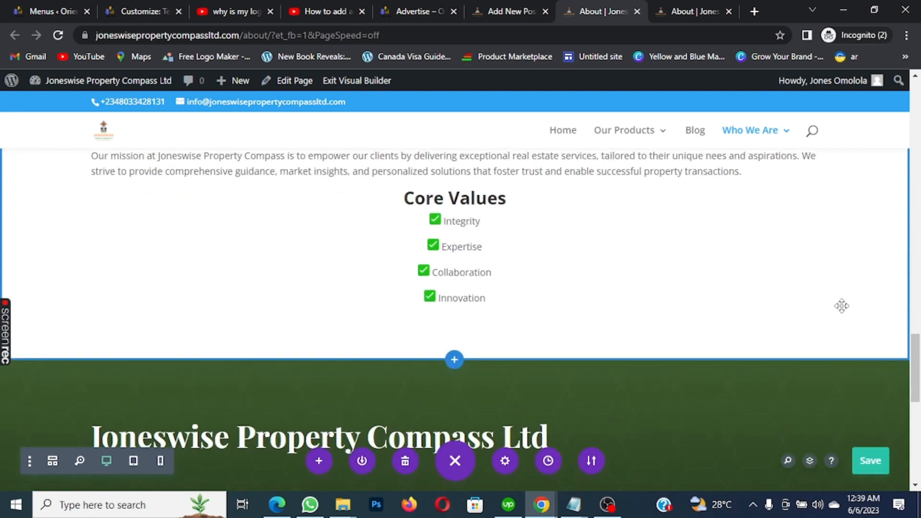
pyautogui.scroll(10, 842, 306)
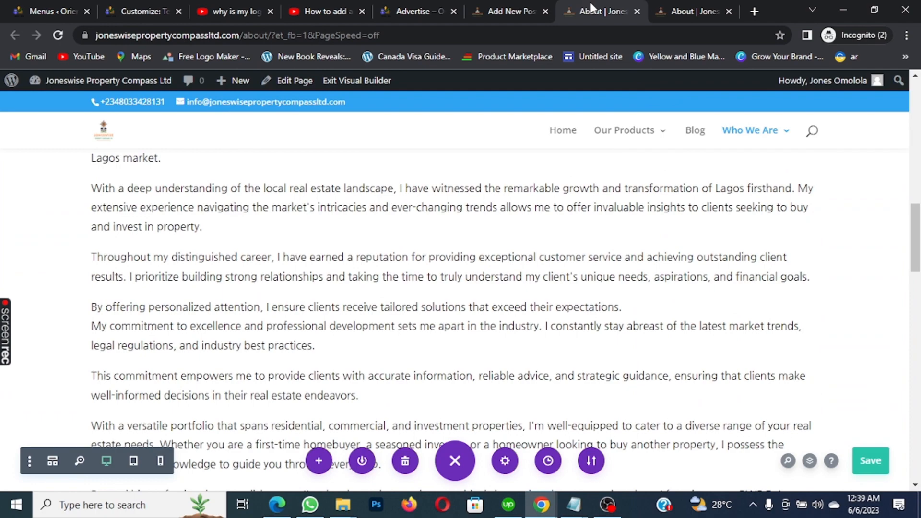
# Switch to the live About page tab and scroll through it
pyautogui.click(701, 4)
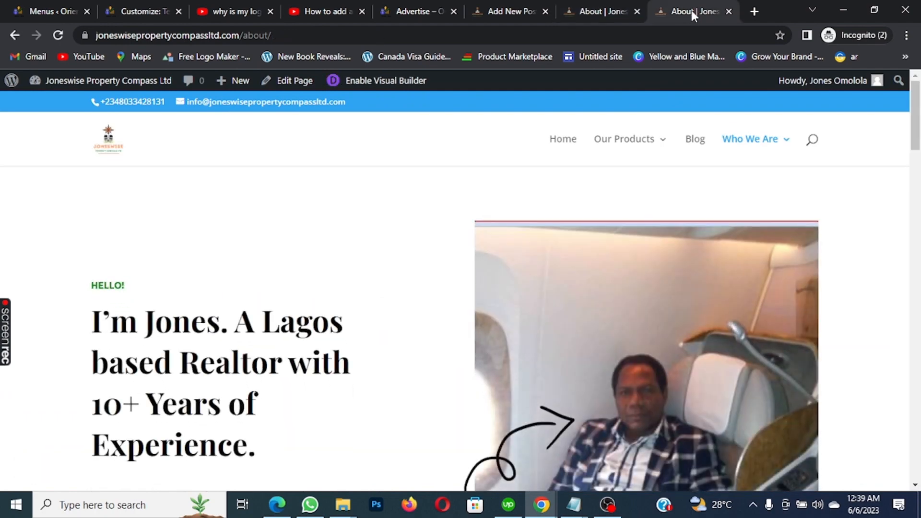
pyautogui.scroll(-10, 557, 224)
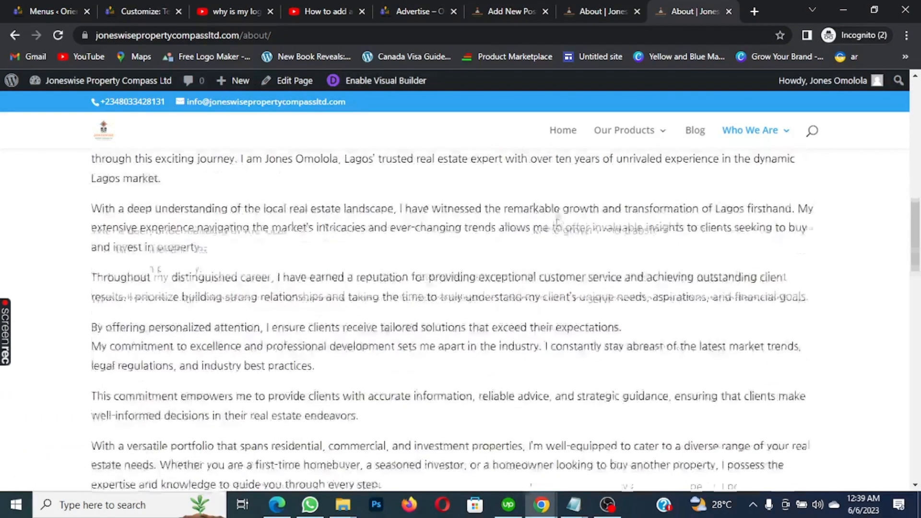
pyautogui.scroll(-10, 556, 218)
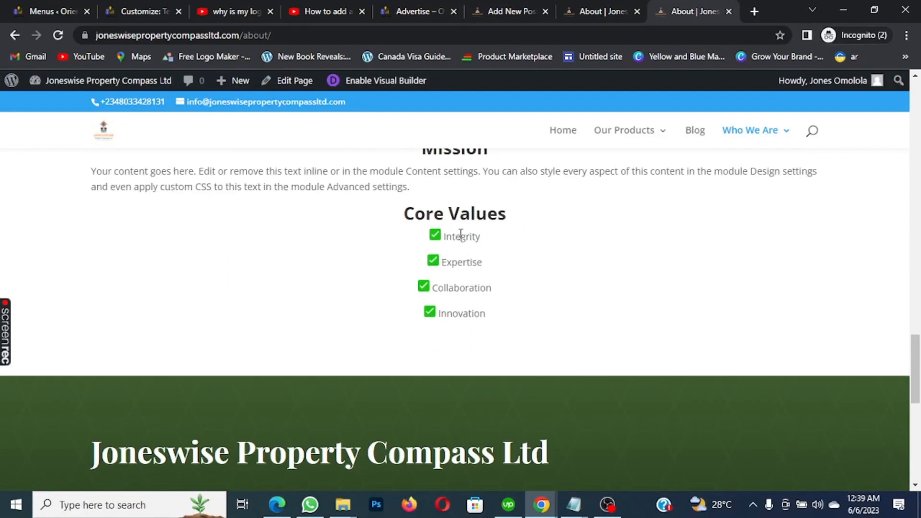
pyautogui.scroll(7, 446, 230)
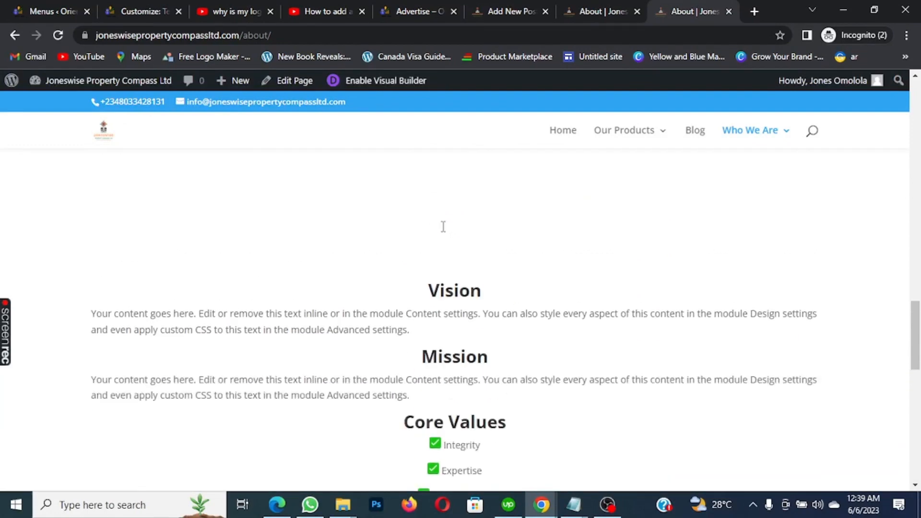
# Reload the About page and scroll through the new Vision and Mission text
pyautogui.click(59, 35)
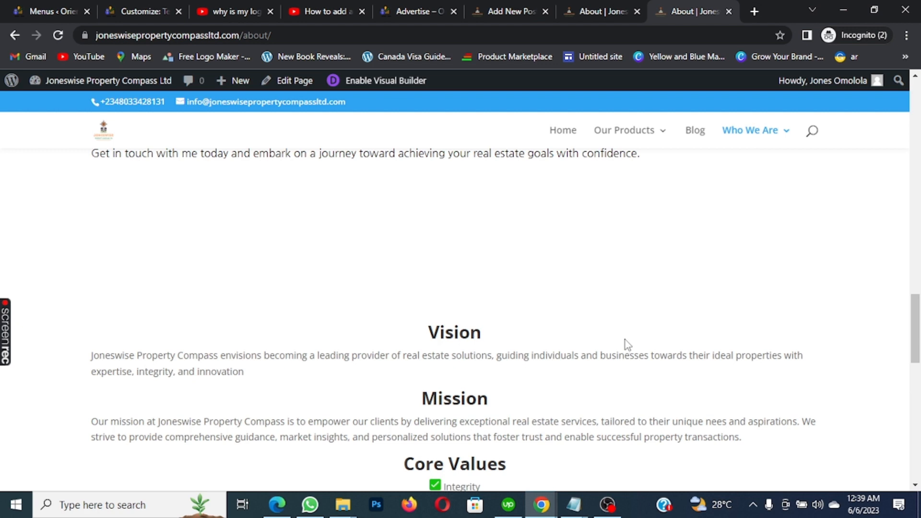
pyautogui.scroll(-1, 605, 325)
pyautogui.scroll(-3, 607, 326)
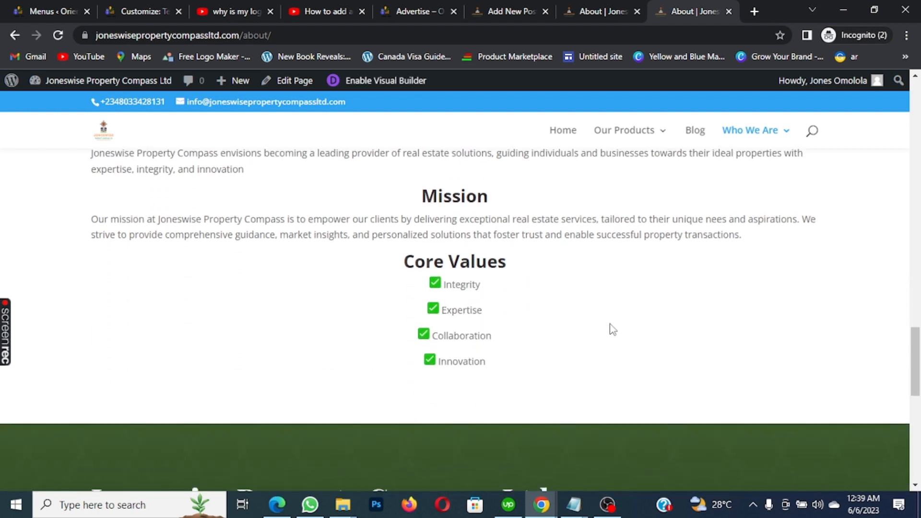
pyautogui.scroll(-1, 609, 329)
pyautogui.scroll(-2, 614, 323)
pyautogui.scroll(-3, 612, 318)
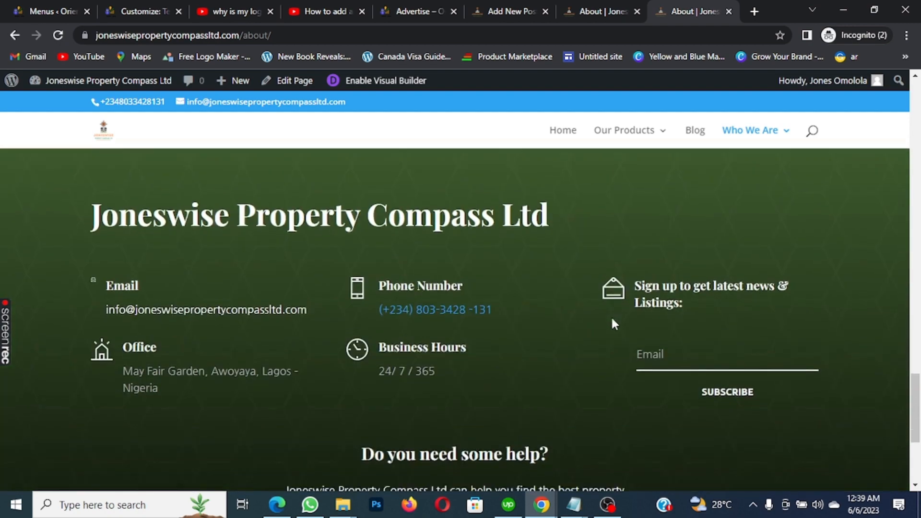
pyautogui.scroll(-3, 607, 324)
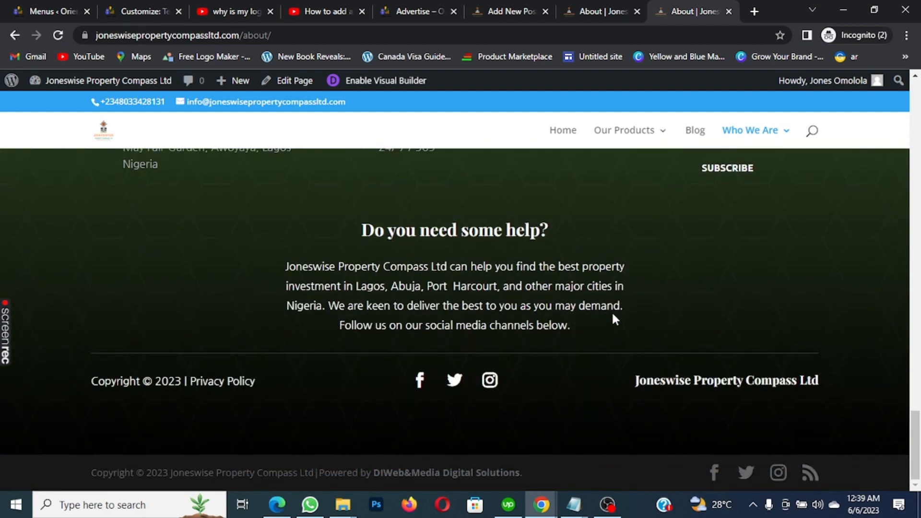
pyautogui.scroll(8, 609, 317)
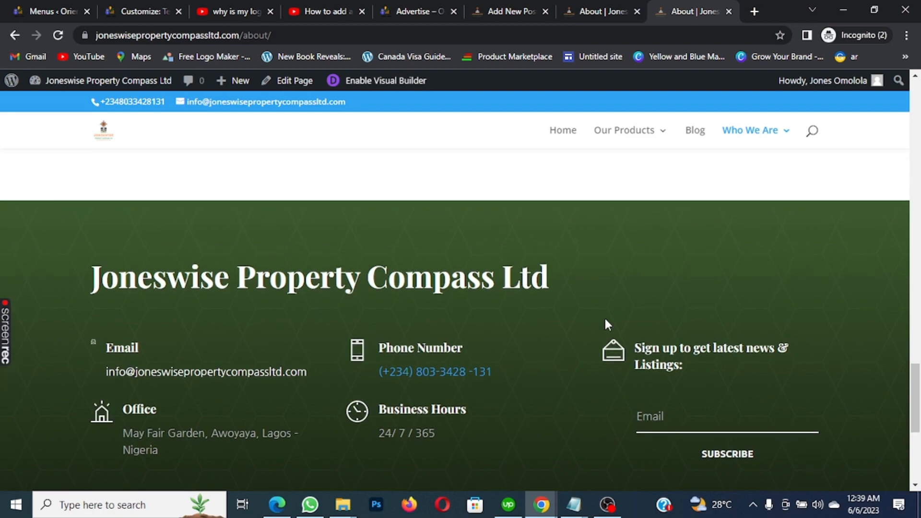
pyautogui.scroll(8, 608, 324)
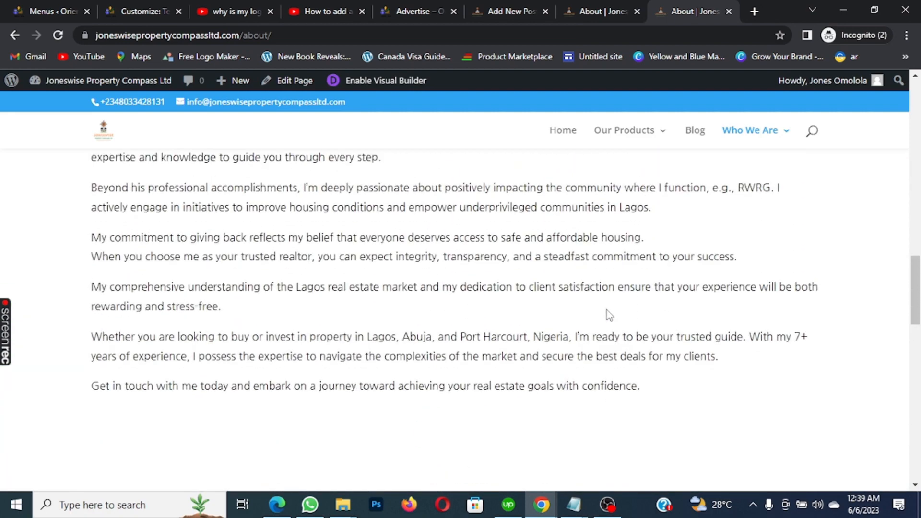
pyautogui.scroll(10, 603, 319)
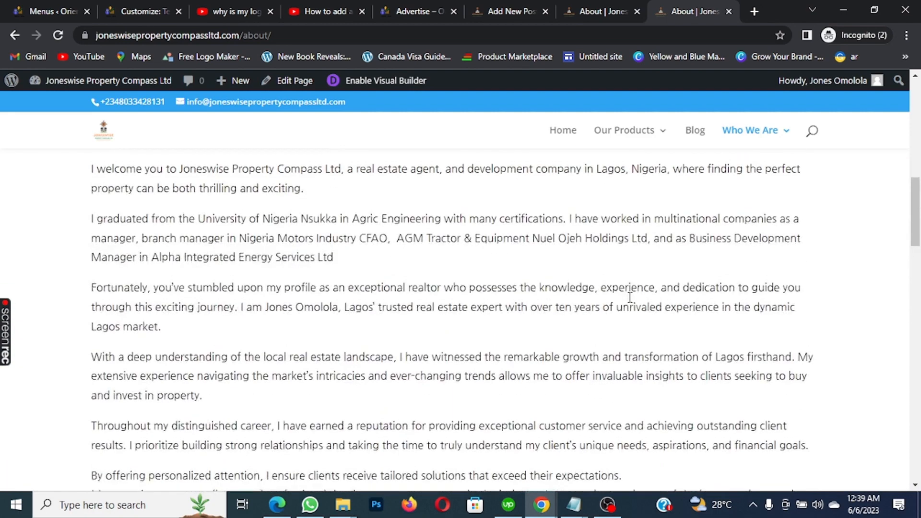
pyautogui.scroll(6, 632, 301)
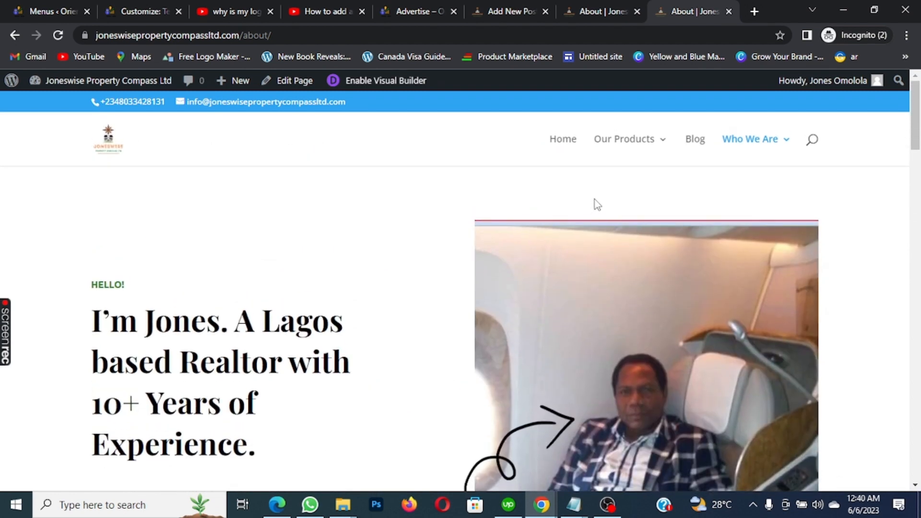
pyautogui.moveTo(644, 140)
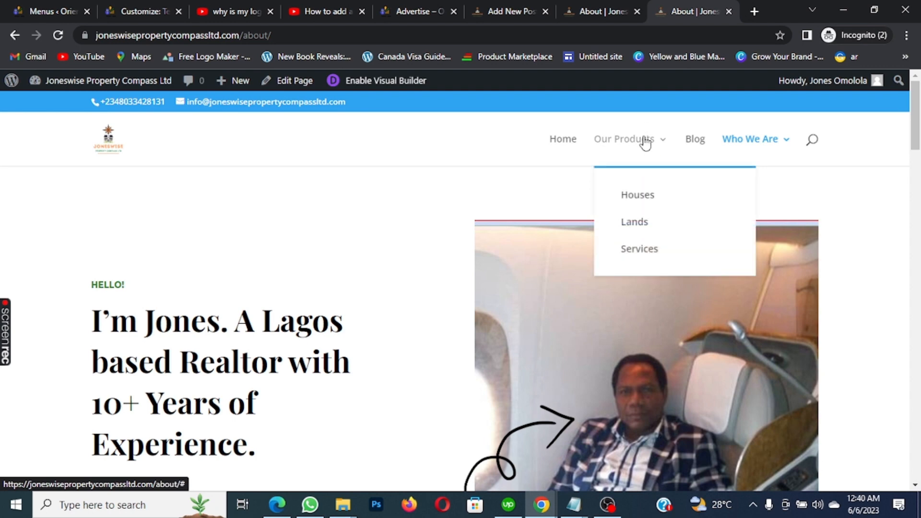
# Open Houses from Our Products and review its blue search button and feature-row border
pyautogui.click(643, 196)
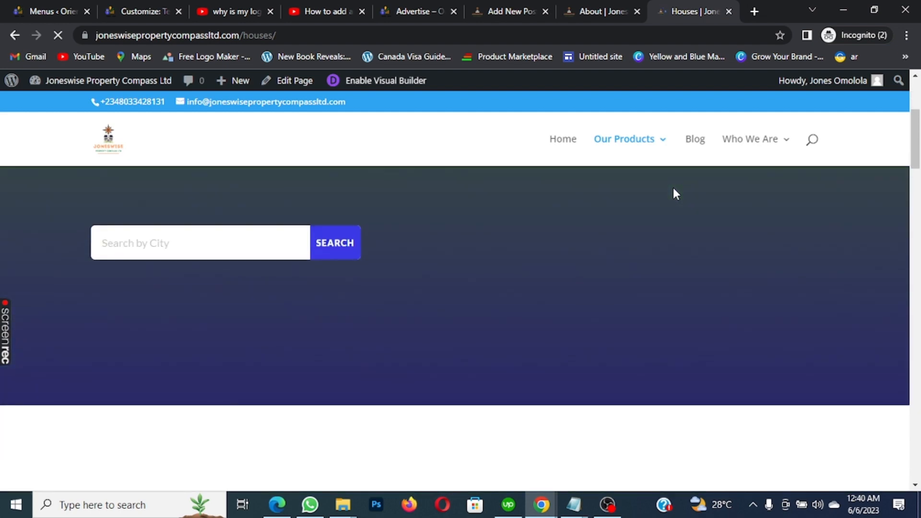
pyautogui.scroll(-5, 673, 188)
pyautogui.scroll(-10, 672, 188)
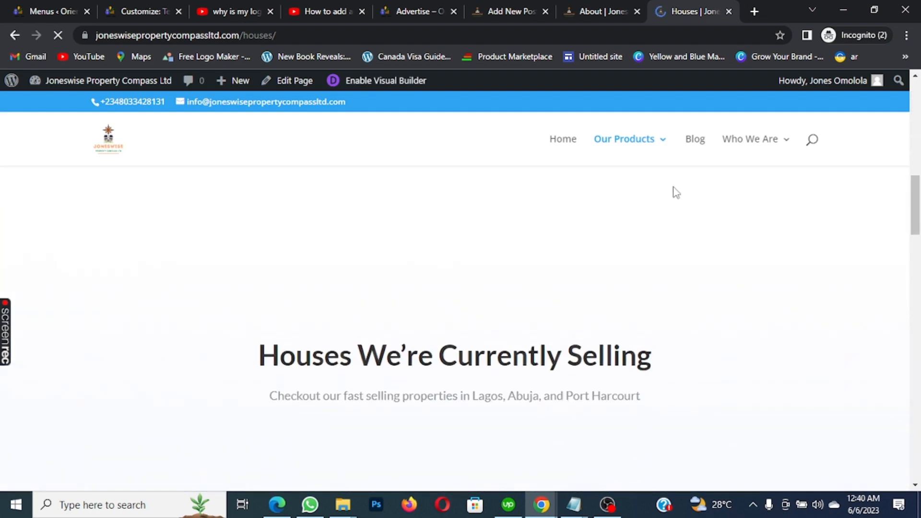
pyautogui.scroll(-12, 673, 186)
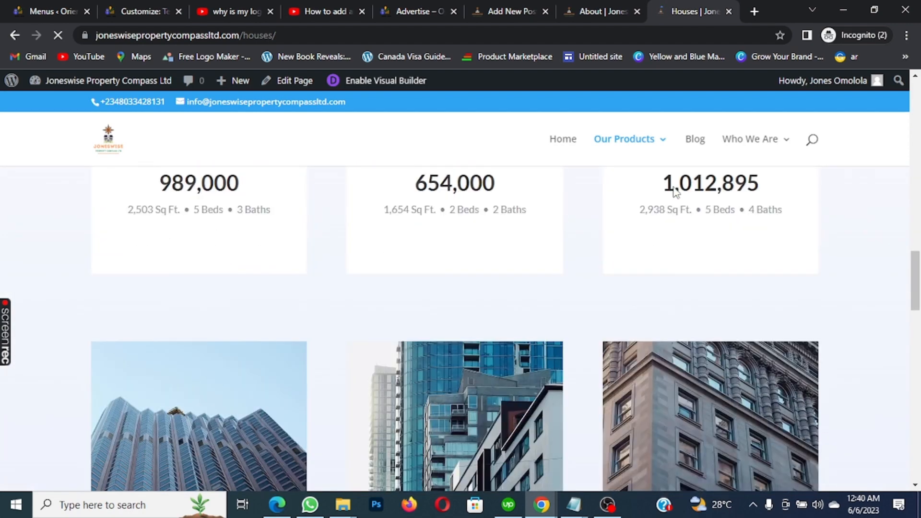
pyautogui.scroll(-4, 675, 185)
pyautogui.scroll(15, 674, 188)
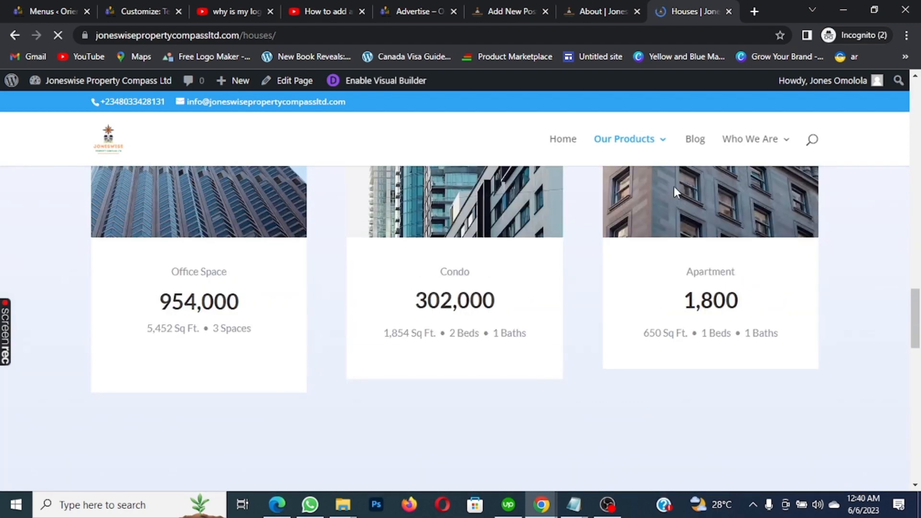
pyautogui.scroll(5, 675, 189)
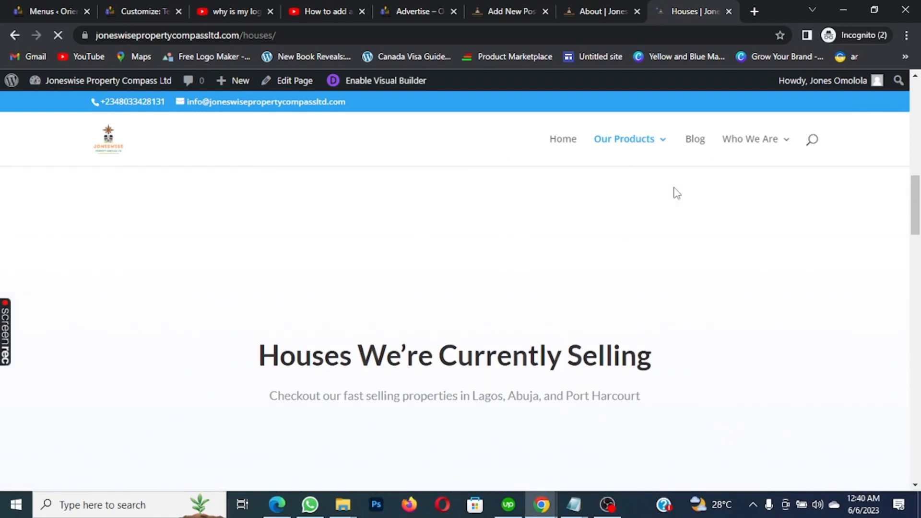
pyautogui.scroll(-1, 674, 191)
pyautogui.scroll(10, 636, 189)
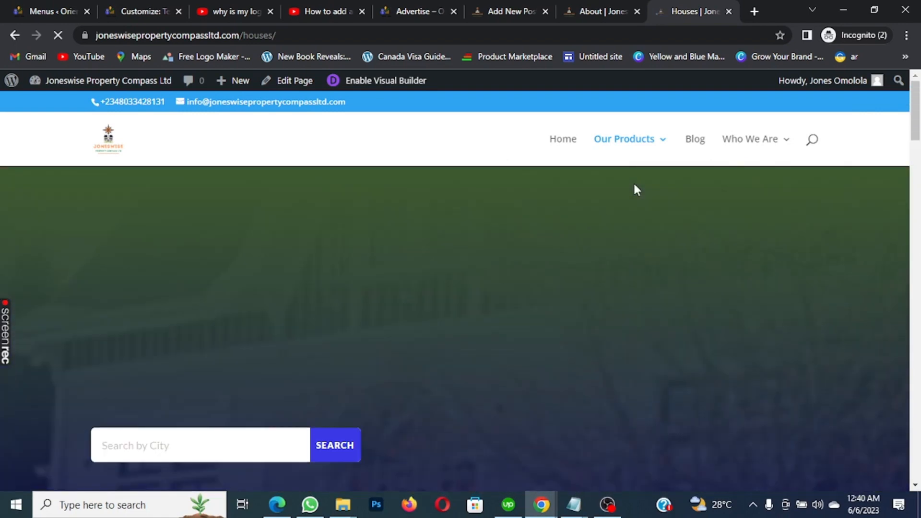
pyautogui.scroll(-4, 636, 190)
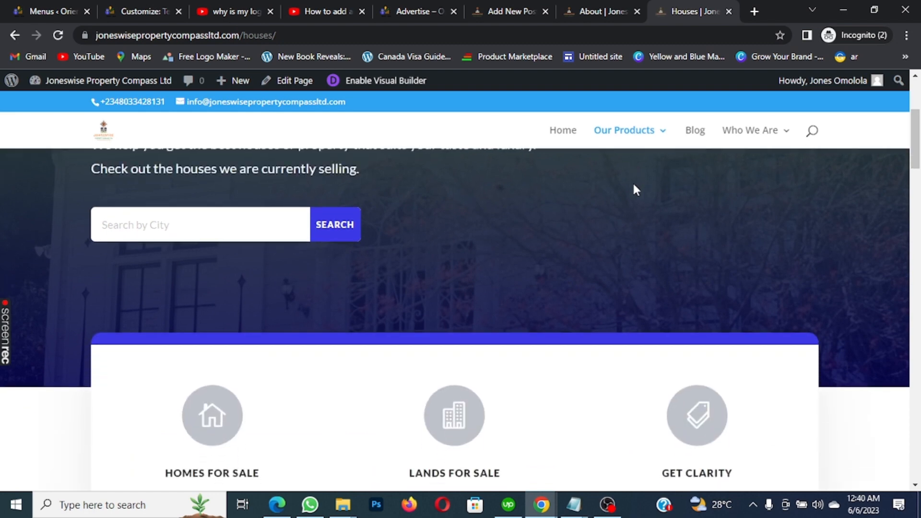
pyautogui.scroll(5, 634, 184)
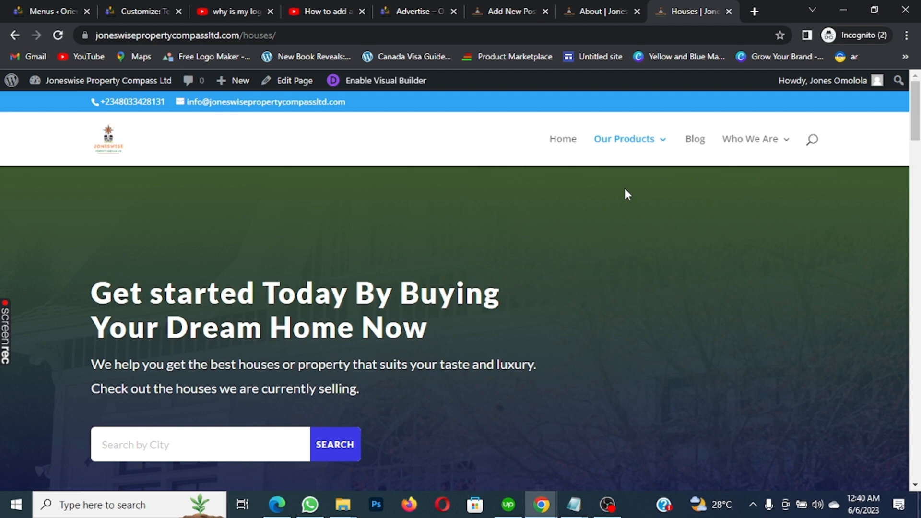
pyautogui.scroll(-10, 627, 194)
pyautogui.scroll(-3, 625, 190)
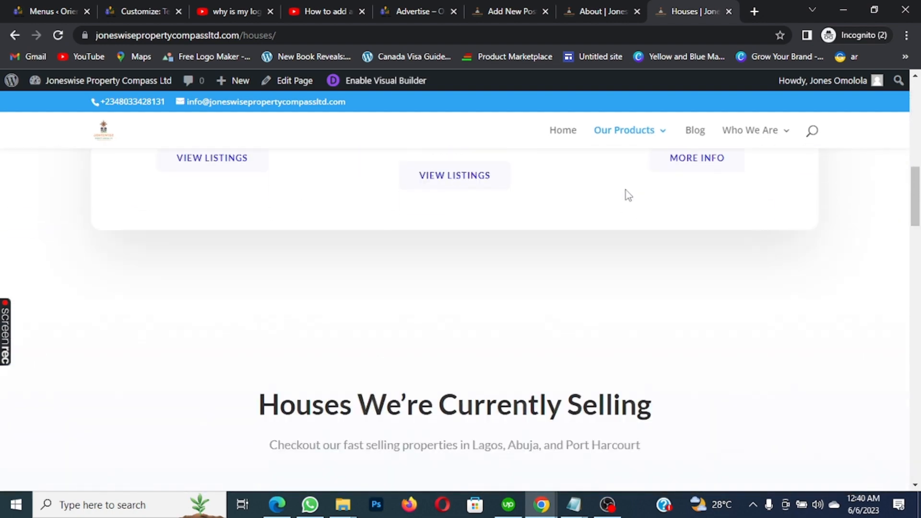
pyautogui.scroll(-3, 626, 190)
pyautogui.scroll(4, 626, 190)
pyautogui.scroll(3, 626, 190)
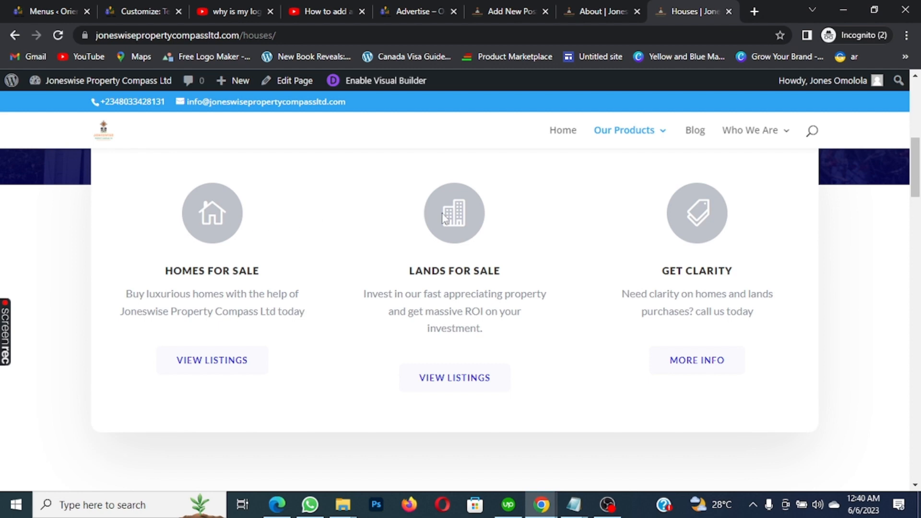
pyautogui.scroll(3, 470, 216)
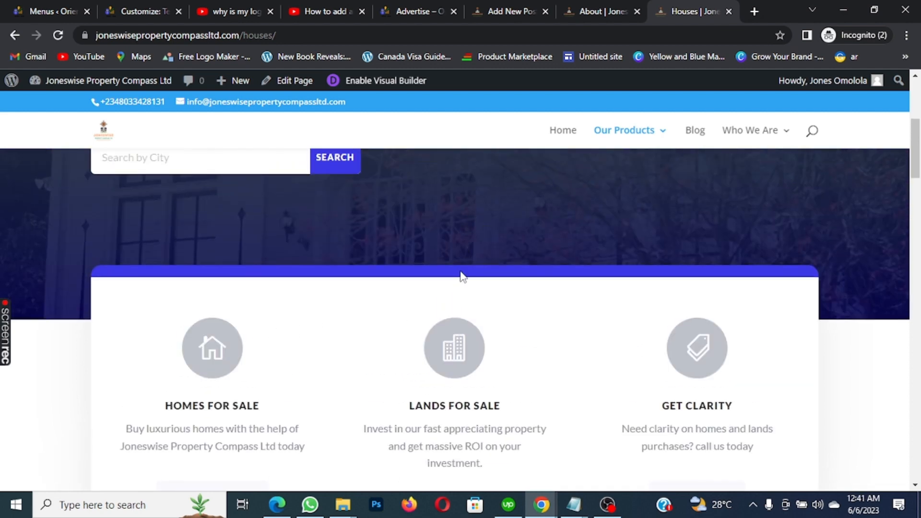
pyautogui.scroll(-1, 464, 275)
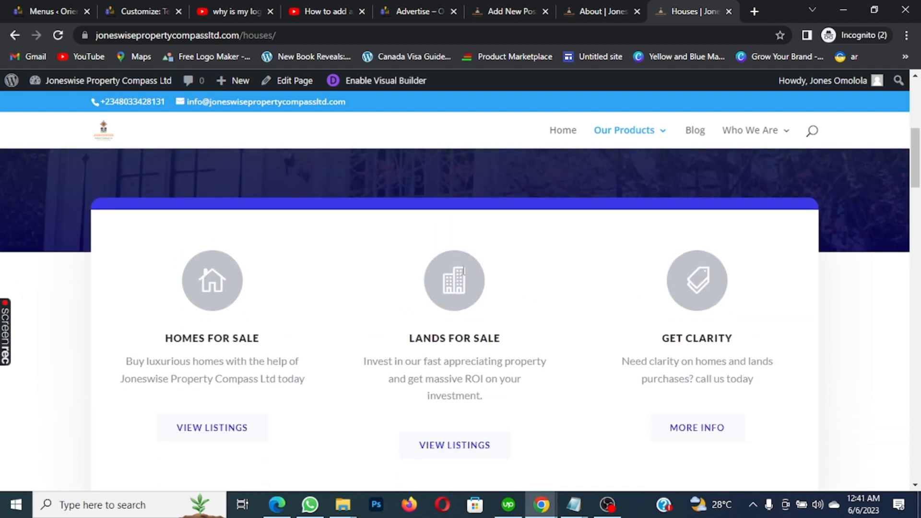
pyautogui.scroll(1, 464, 271)
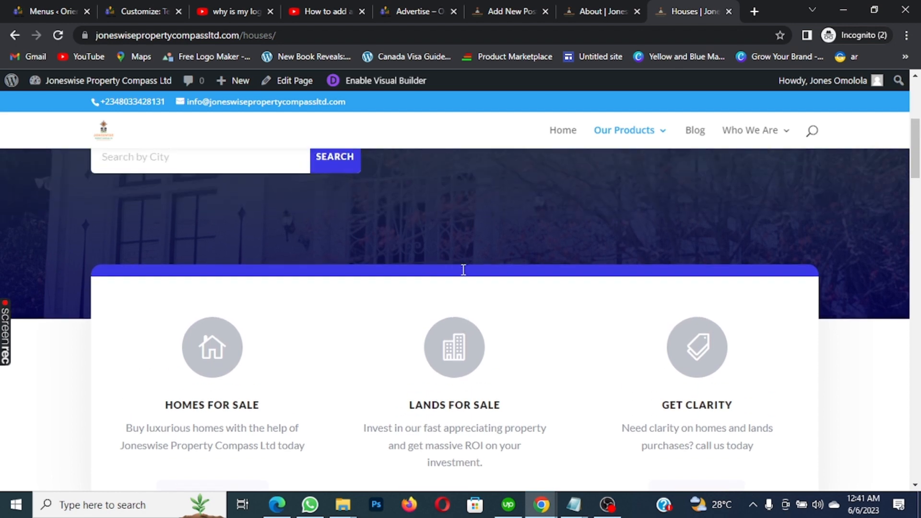
pyautogui.scroll(-3, 728, 349)
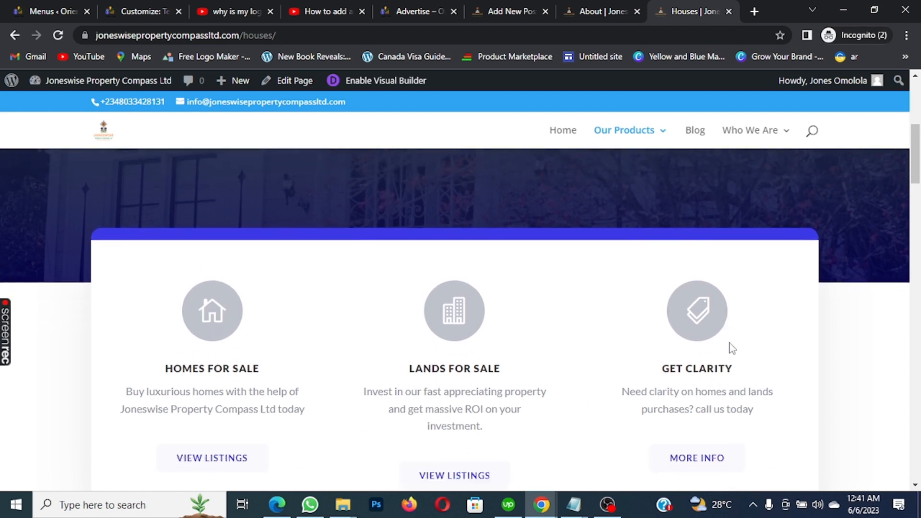
pyautogui.scroll(3, 586, 288)
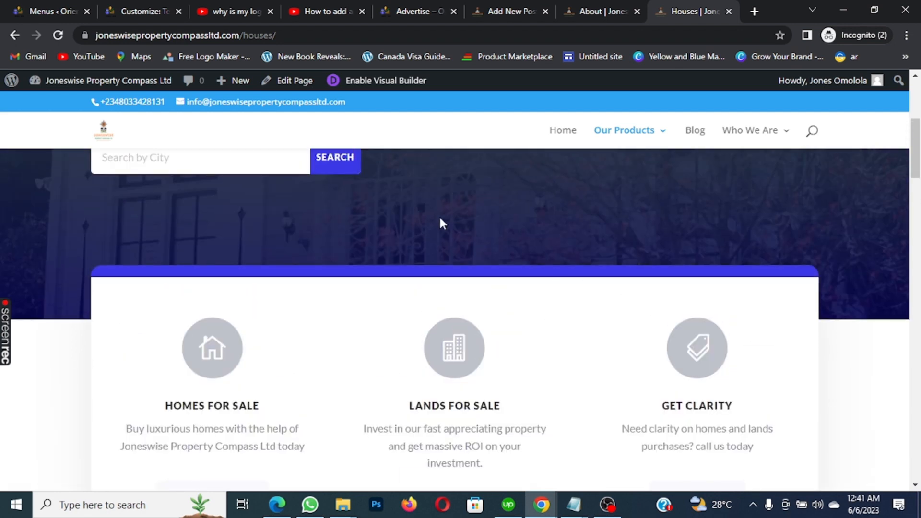
pyautogui.scroll(-1, 394, 88)
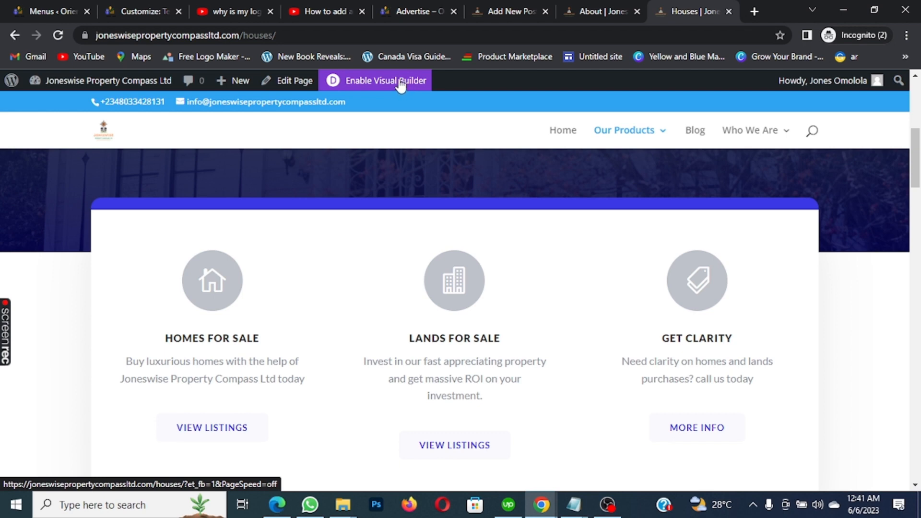
# Open the Houses page in the Divi Visual Builder and scroll through it
pyautogui.click(401, 83)
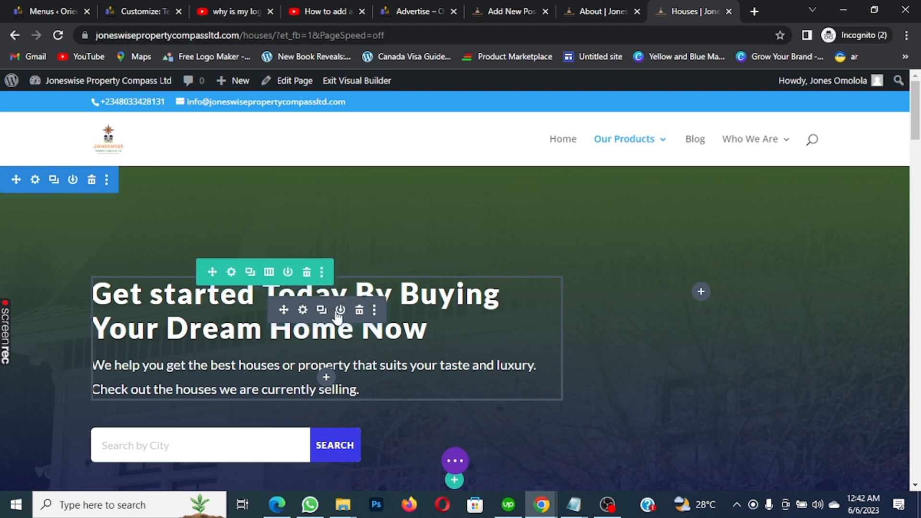
pyautogui.scroll(-3, 681, 408)
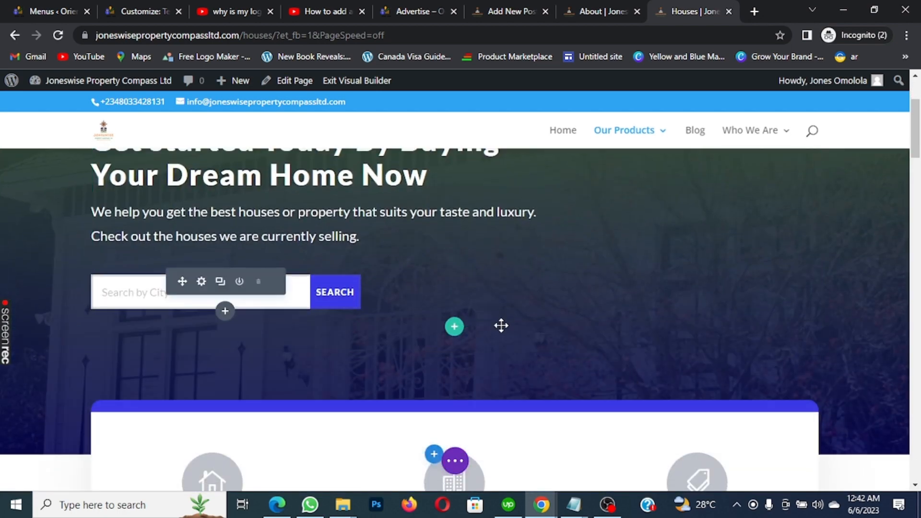
pyautogui.scroll(3, 553, 330)
pyautogui.scroll(-2, 553, 329)
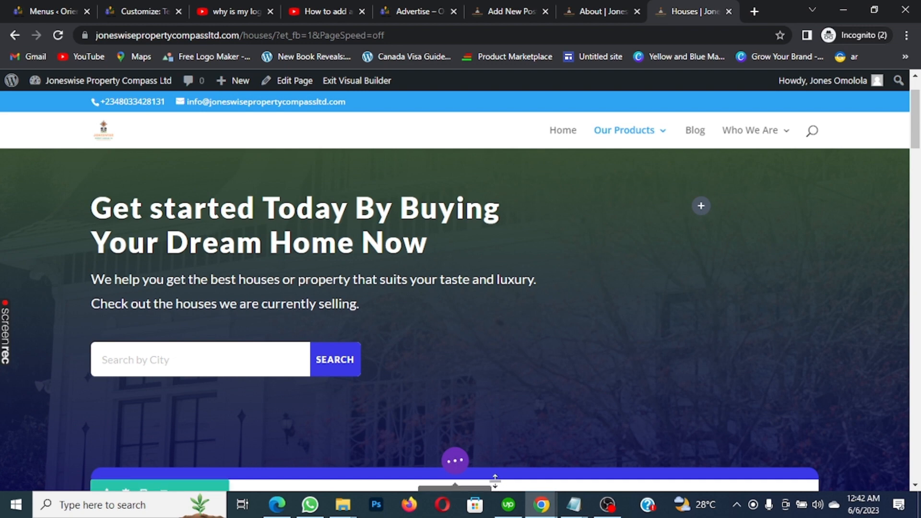
# Show the page-wide builder options bar, then switch to the About page tab
pyautogui.click(455, 461)
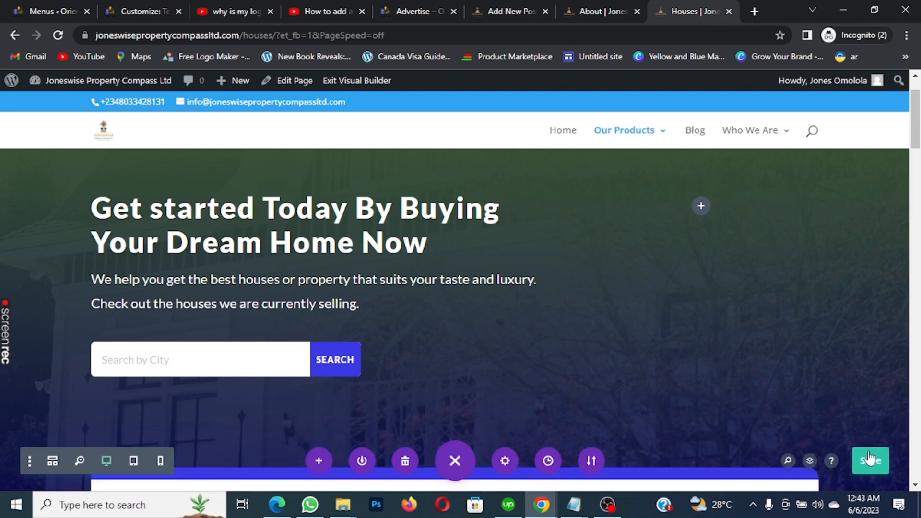
pyautogui.scroll(-3, 866, 438)
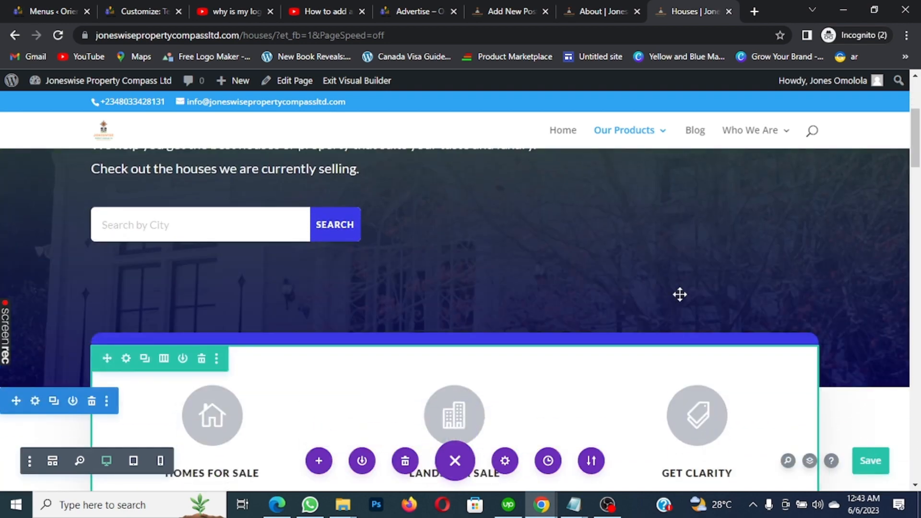
pyautogui.click(598, 9)
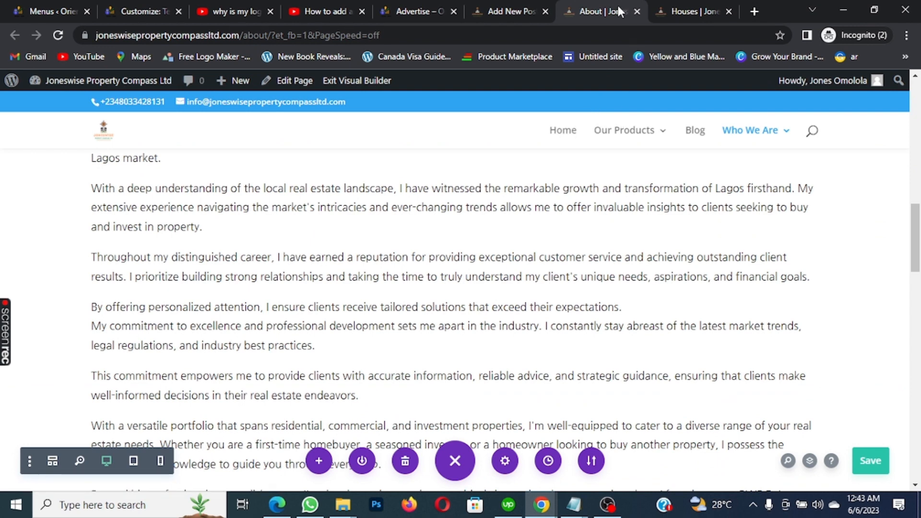
# Dismiss the new-post editor's welcome tour and leave the editor via the site icon
pyautogui.click(505, 9)
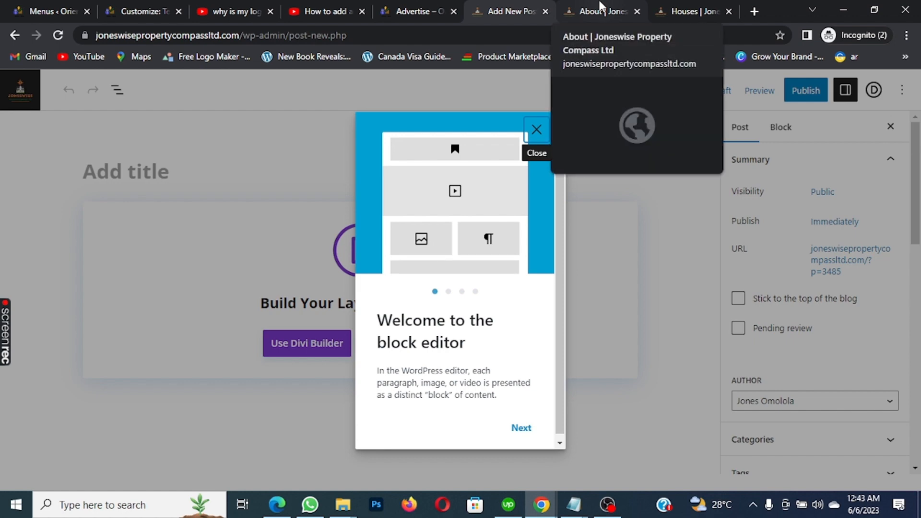
pyautogui.click(536, 130)
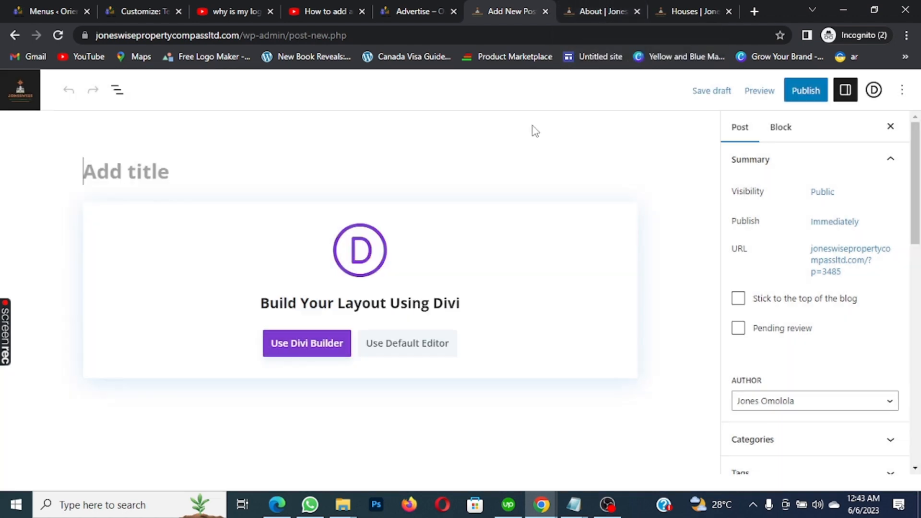
pyautogui.click(20, 89)
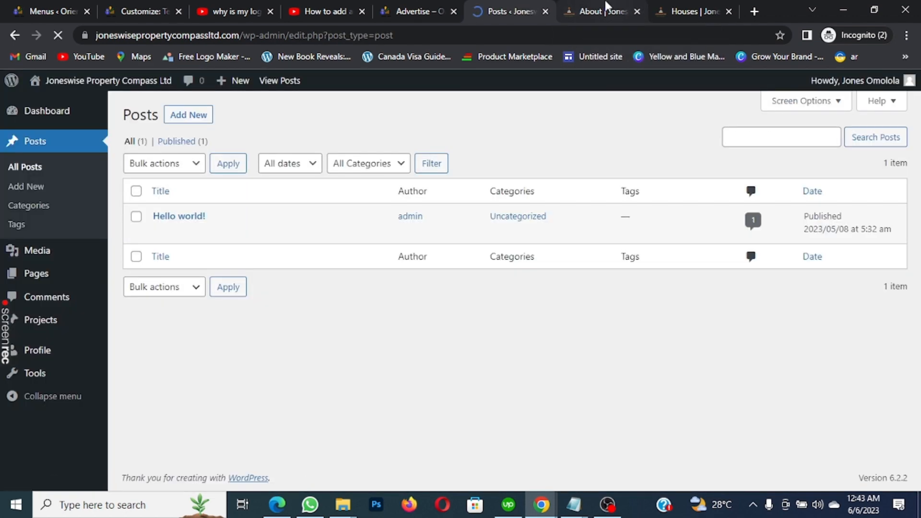
pyautogui.click(606, 5)
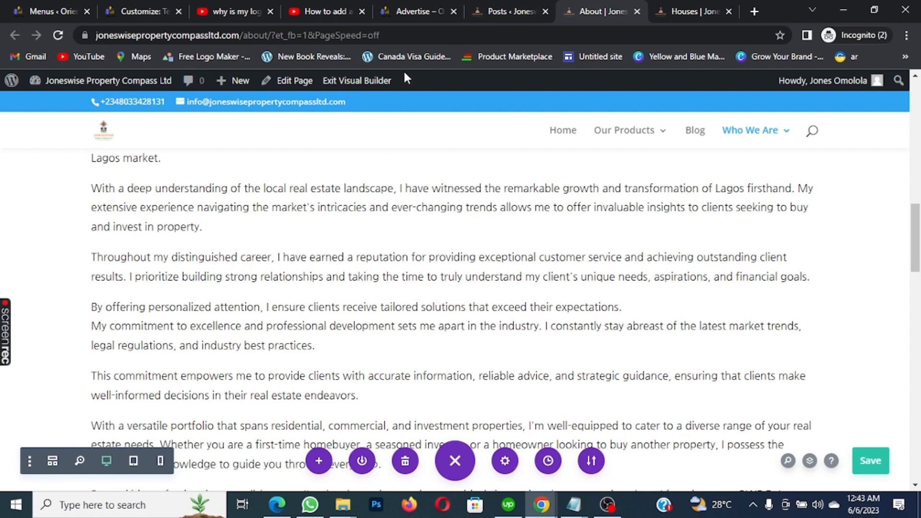
pyautogui.click(497, 6)
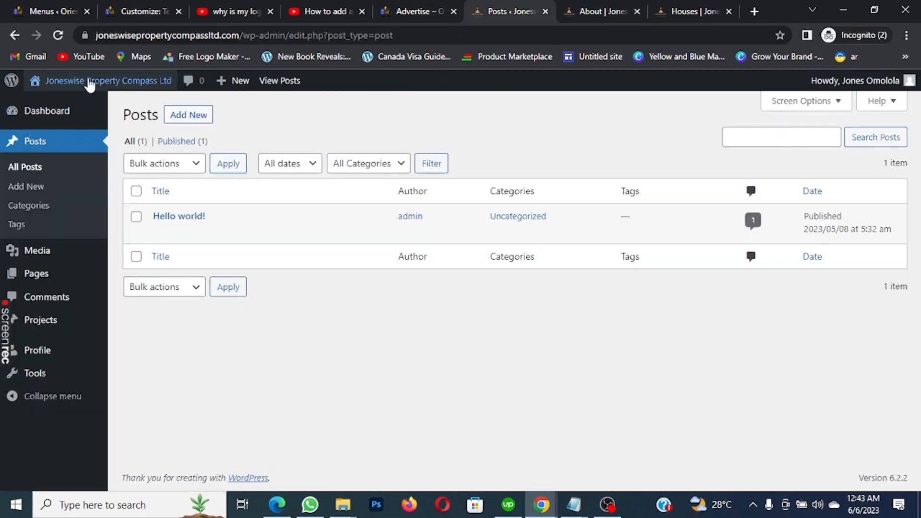
# Visit the site's Home page and scroll through its sections
pyautogui.moveTo(88, 83)
pyautogui.click(53, 110)
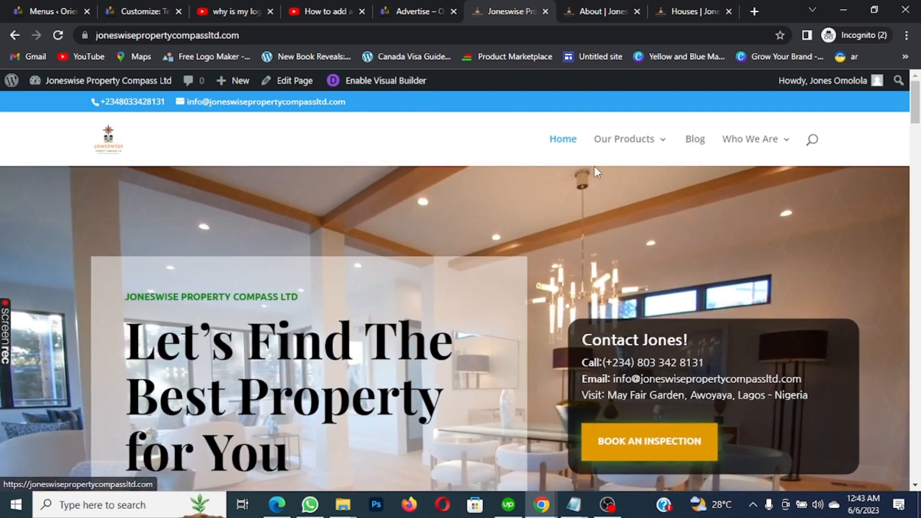
pyautogui.scroll(-5, 594, 168)
pyautogui.scroll(-8, 624, 212)
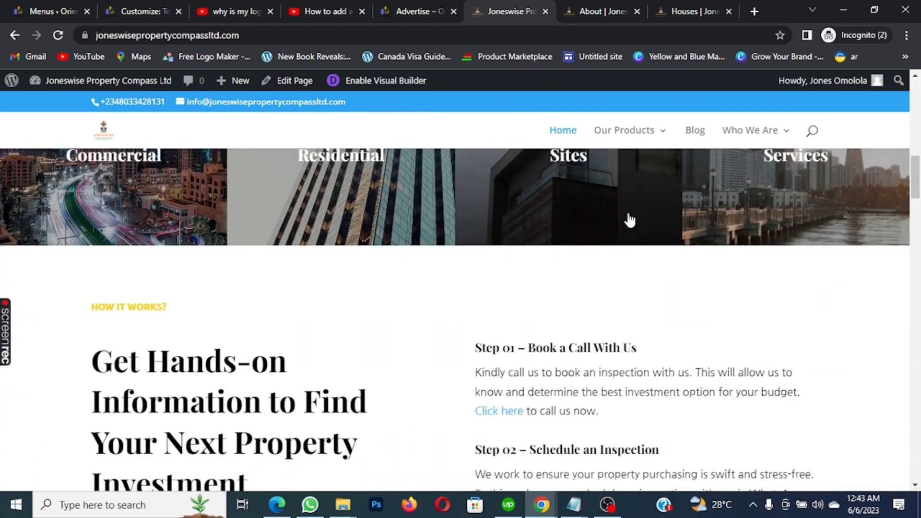
pyautogui.scroll(-10, 629, 216)
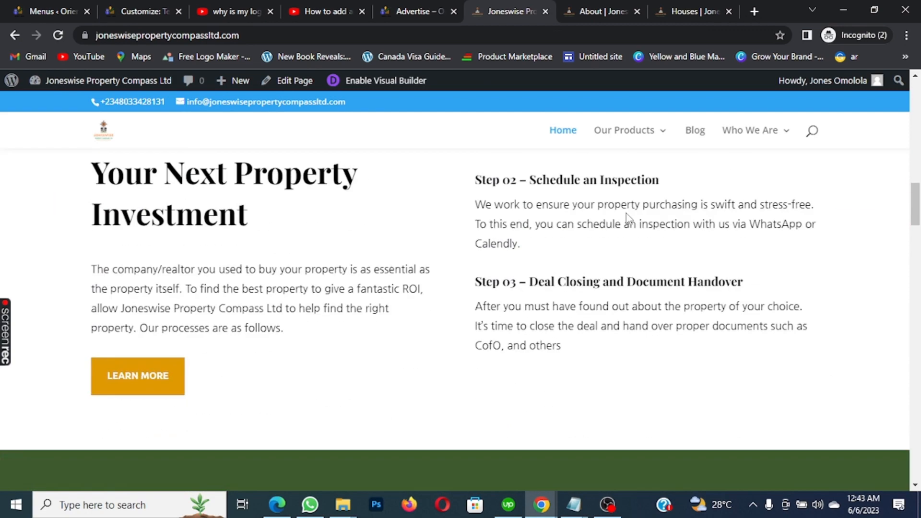
pyautogui.scroll(3, 510, 186)
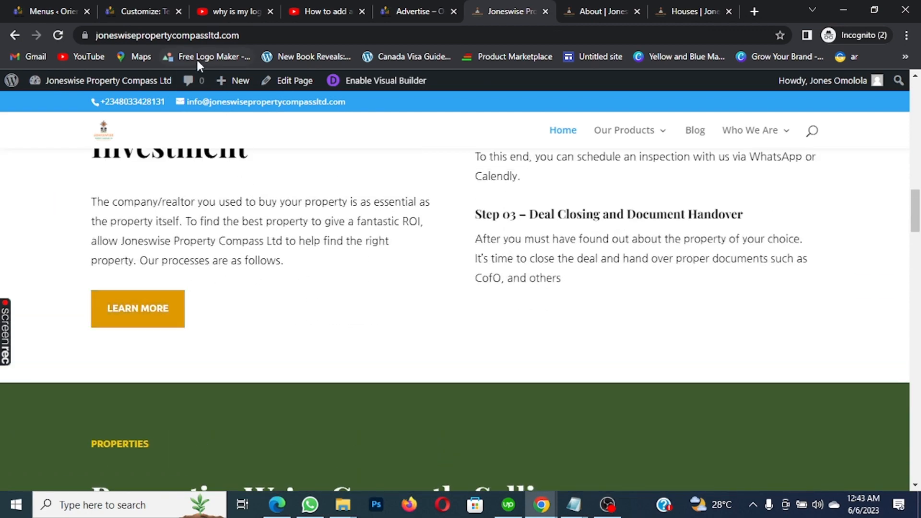
# Open the Home page in the Visual Builder, then return to the Houses tab
pyautogui.click(372, 80)
pyautogui.scroll(-4, 428, 206)
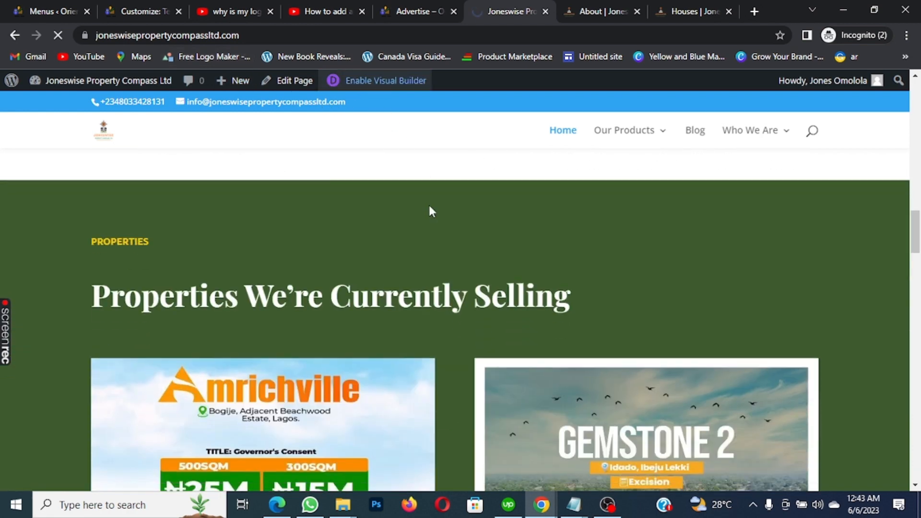
pyautogui.scroll(-6, 428, 206)
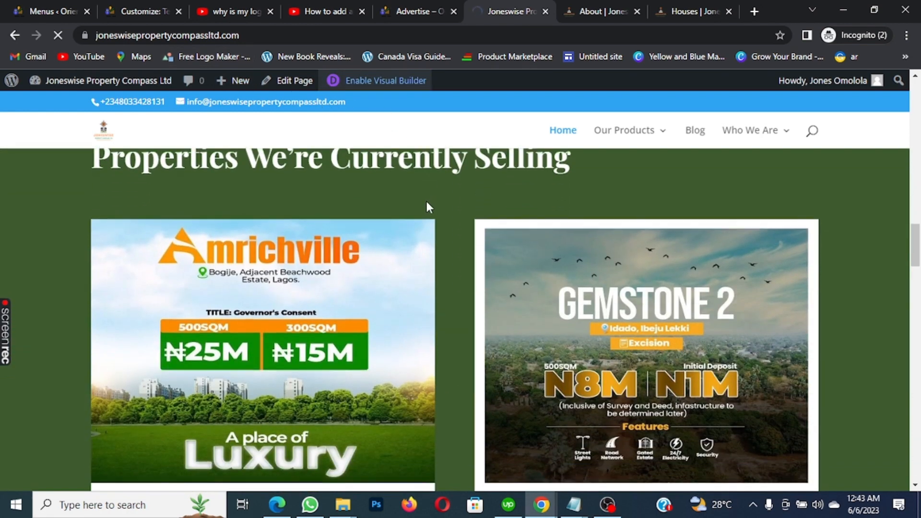
pyautogui.scroll(-3, 428, 204)
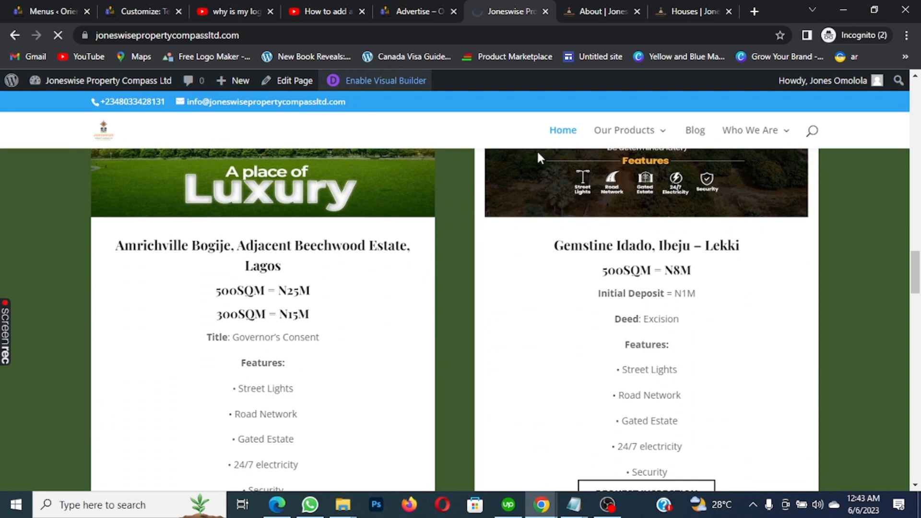
pyautogui.click(675, 11)
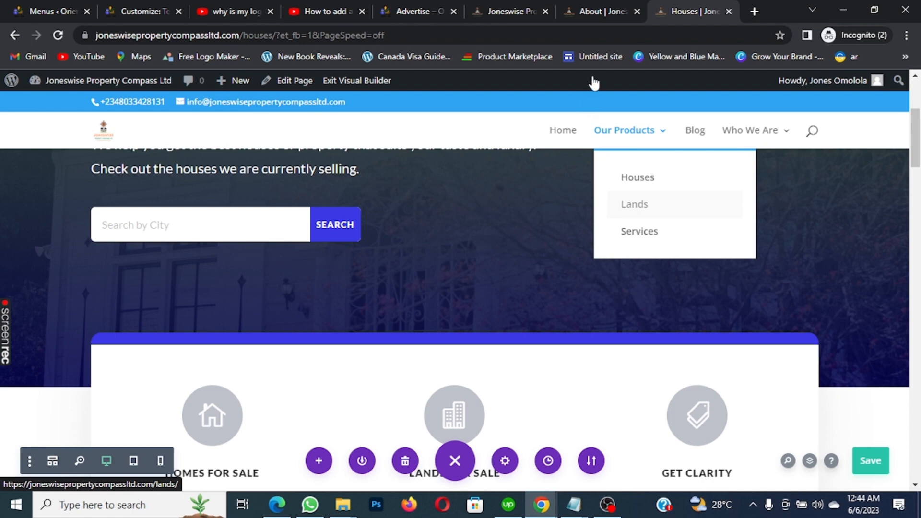
# Check the Home page LEARN MORE button's background hex (#e09900), then return to Houses
pyautogui.click(516, 6)
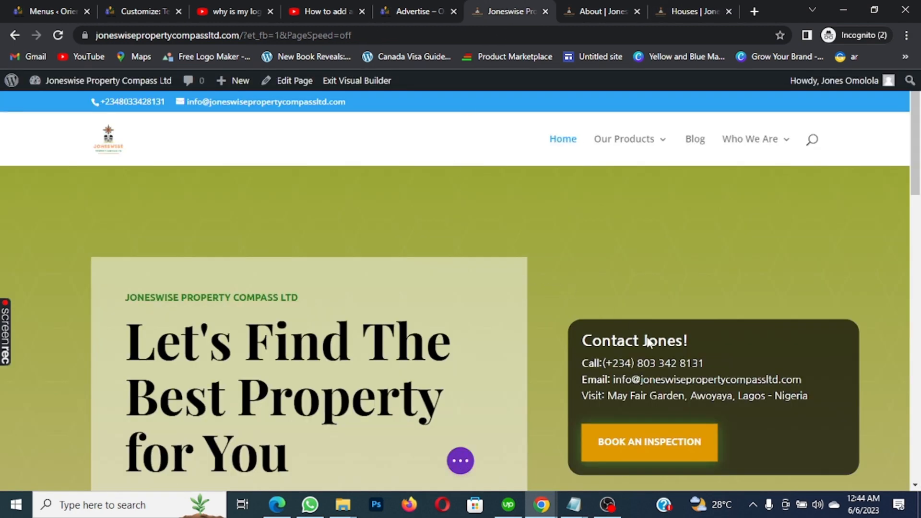
pyautogui.scroll(-6, 671, 422)
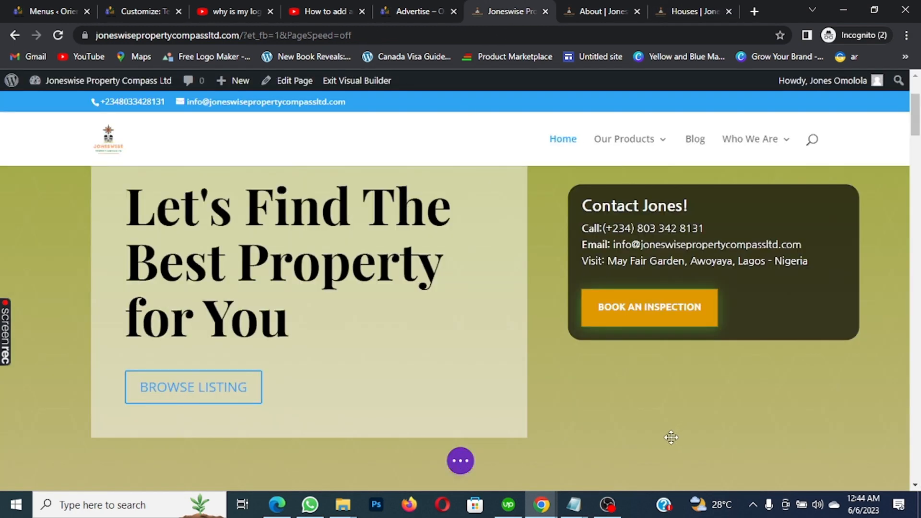
pyautogui.scroll(4, 656, 321)
pyautogui.scroll(-12, 657, 321)
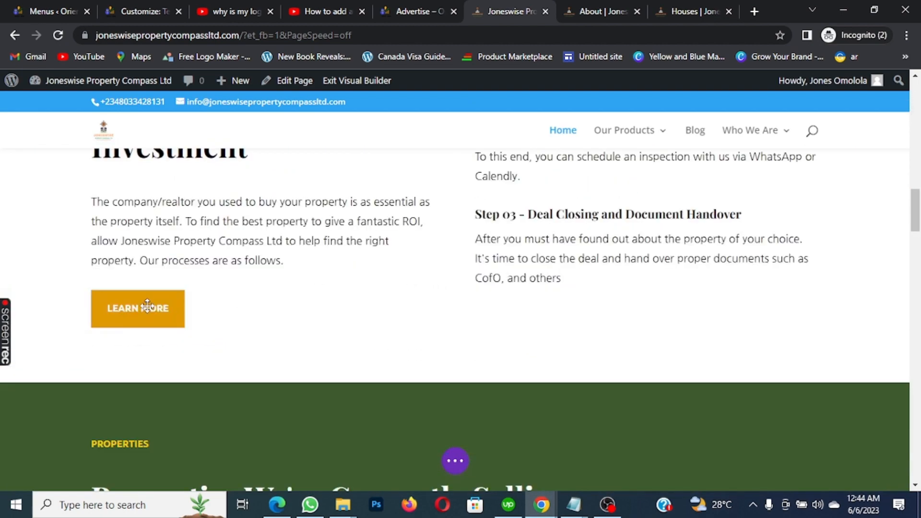
pyautogui.moveTo(148, 311)
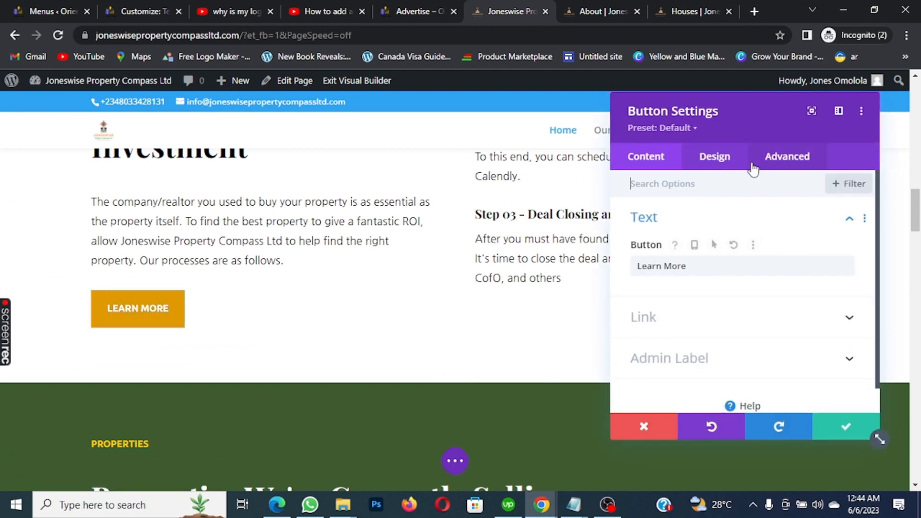
pyautogui.click(722, 159)
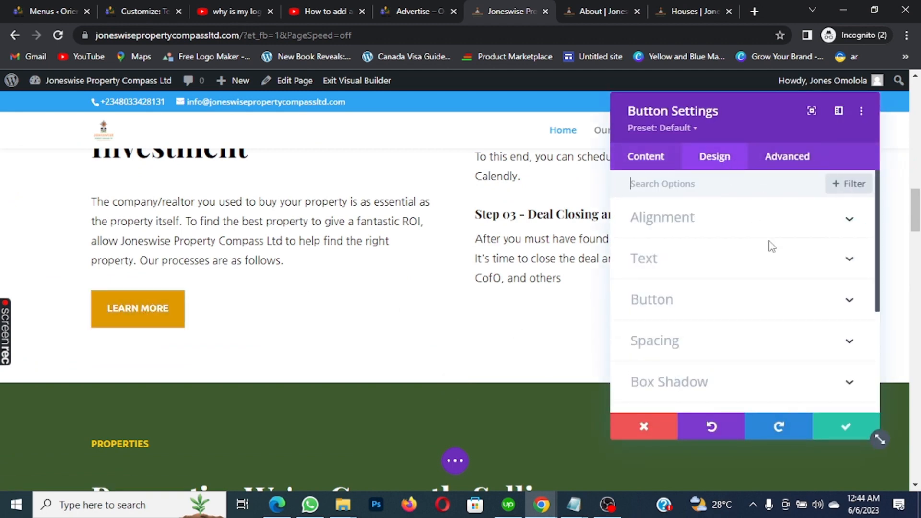
pyautogui.click(850, 301)
pyautogui.scroll(-10, 796, 235)
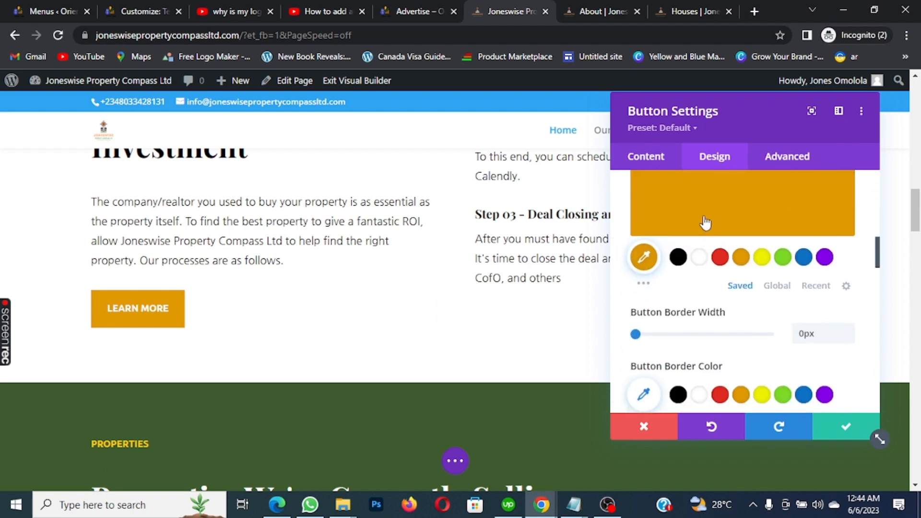
pyautogui.click(652, 257)
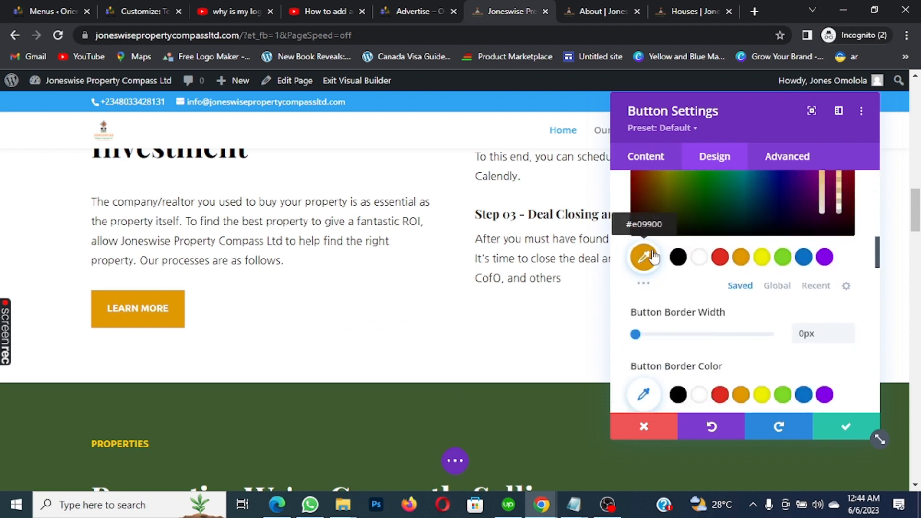
pyautogui.scroll(5, 748, 226)
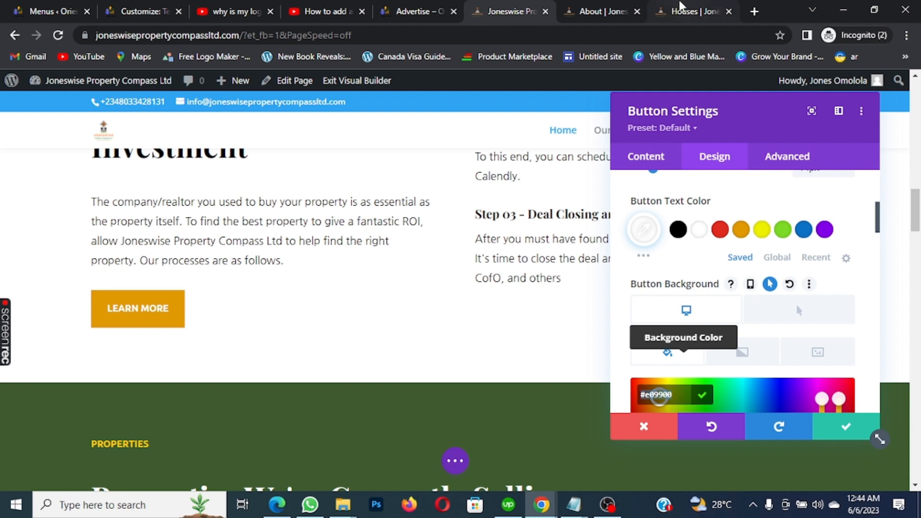
pyautogui.click(676, 10)
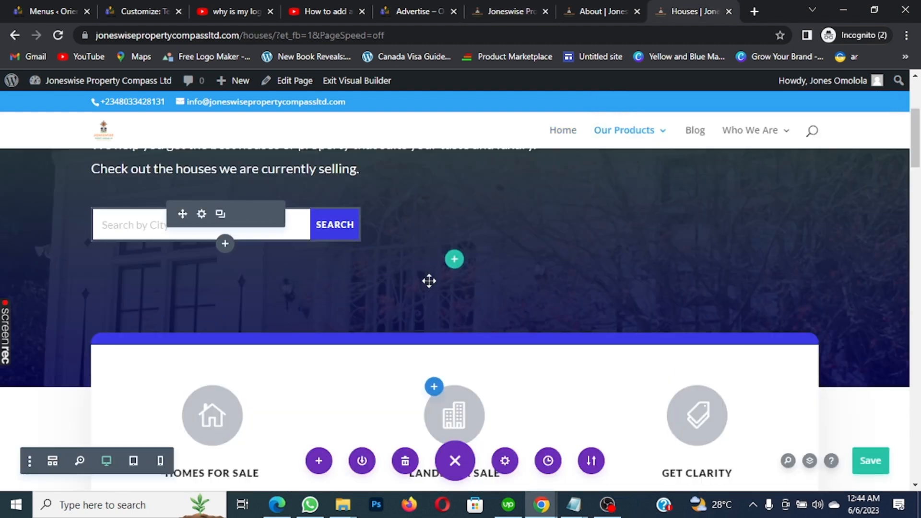
# Paste #e09900 into the Search button colour, enable hover, pick green #7cda24, and close
pyautogui.moveTo(268, 220)
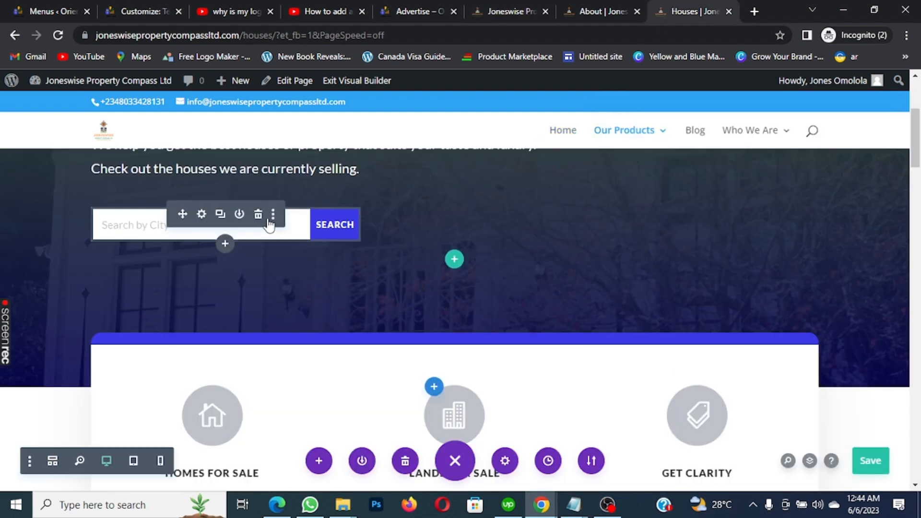
pyautogui.click(203, 215)
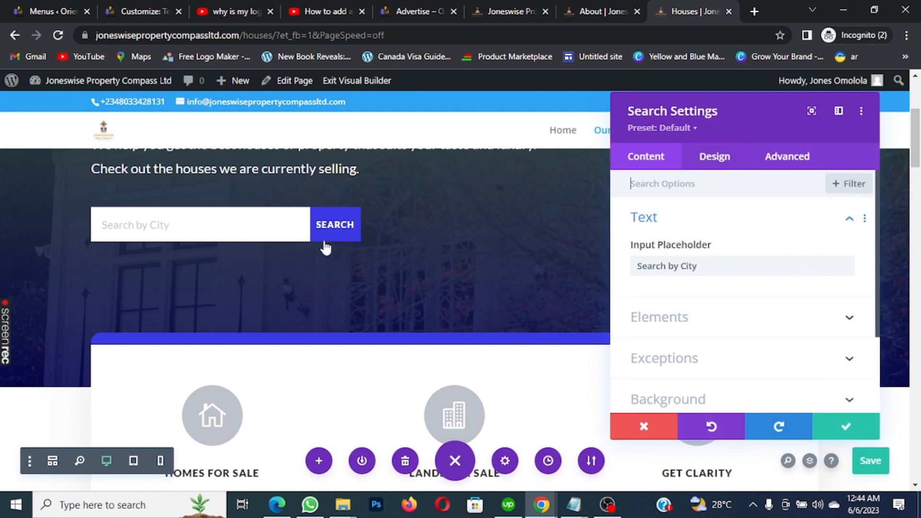
pyautogui.click(718, 157)
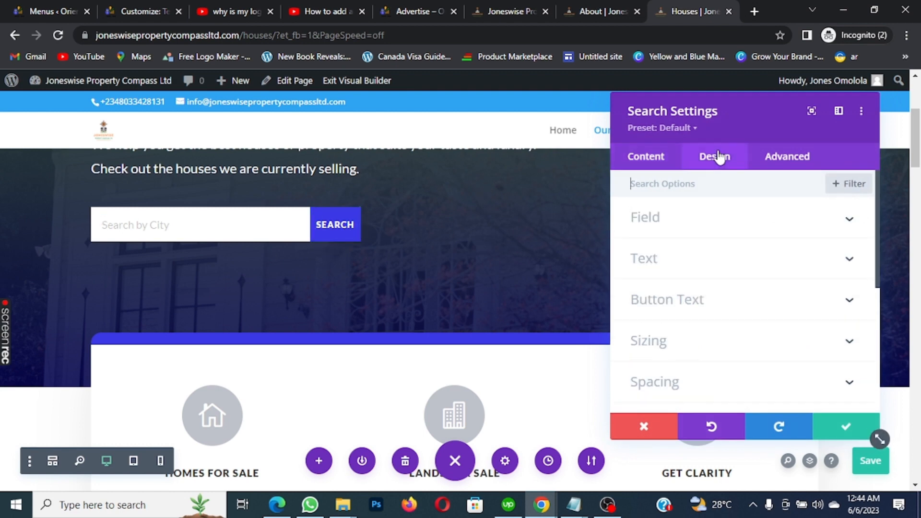
pyautogui.click(852, 301)
pyautogui.scroll(-2, 642, 243)
pyautogui.scroll(3, 650, 230)
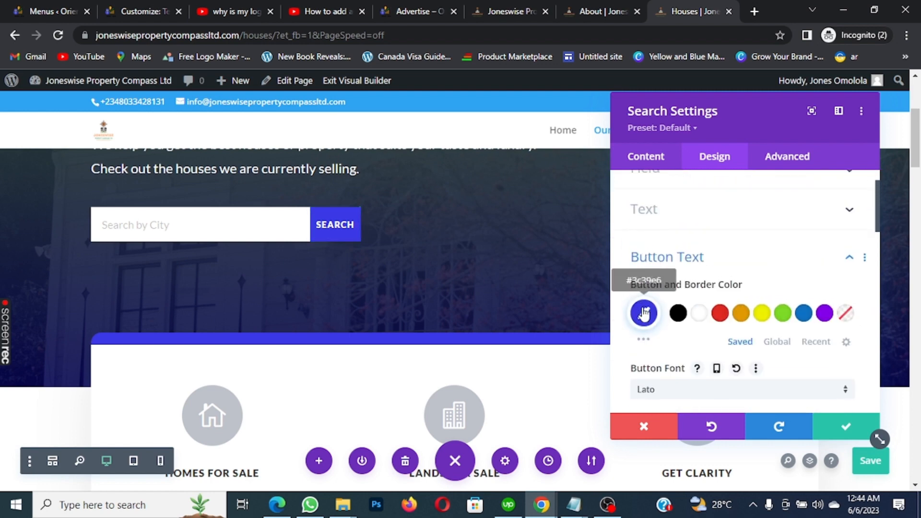
pyautogui.click(644, 313)
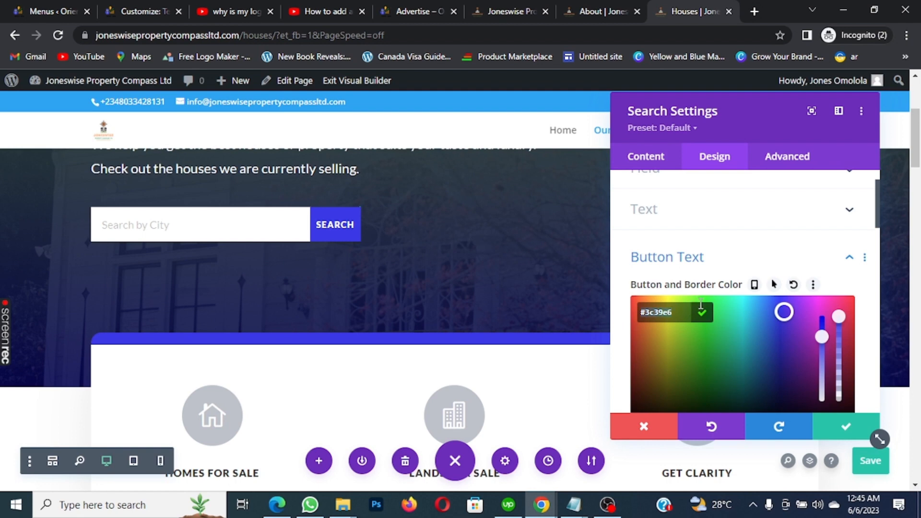
pyautogui.write('#e09900')
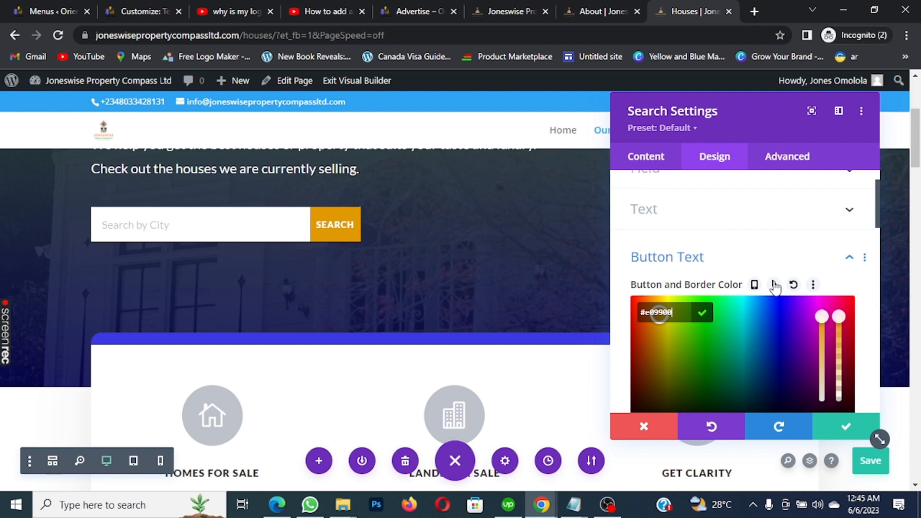
pyautogui.click(774, 285)
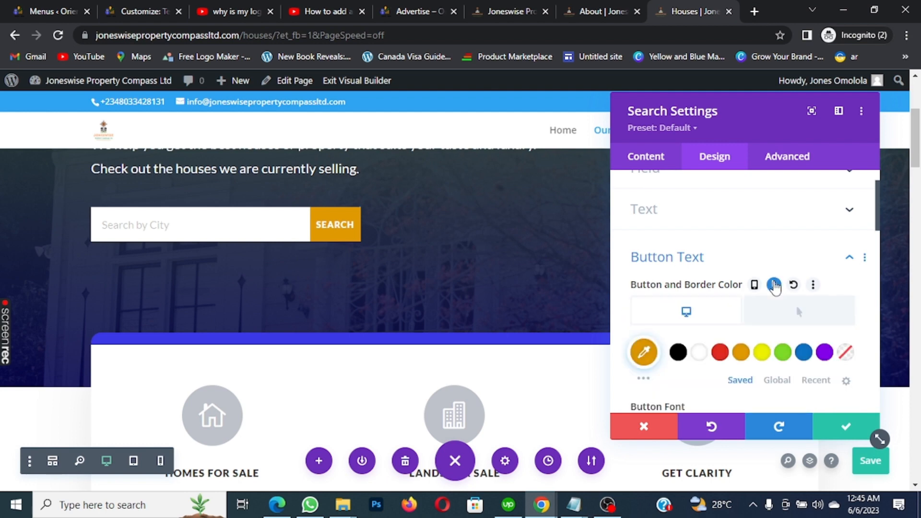
pyautogui.click(782, 354)
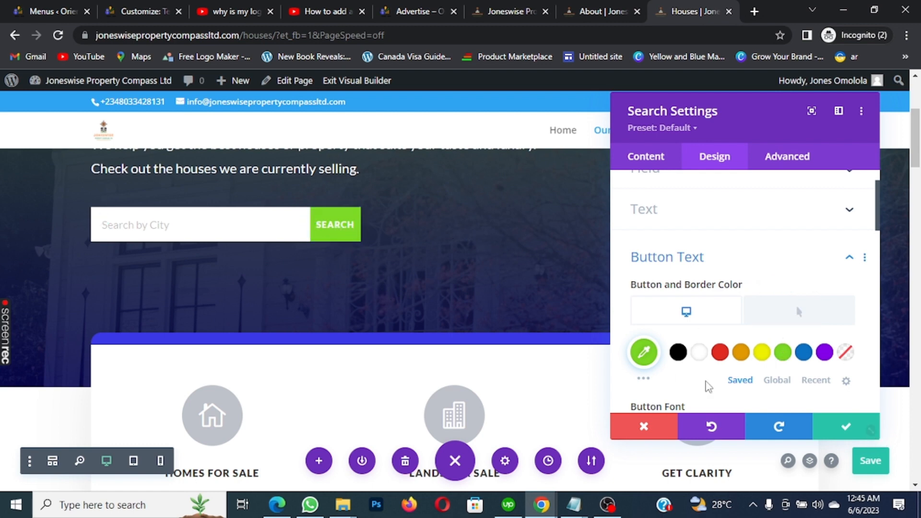
pyautogui.click(844, 425)
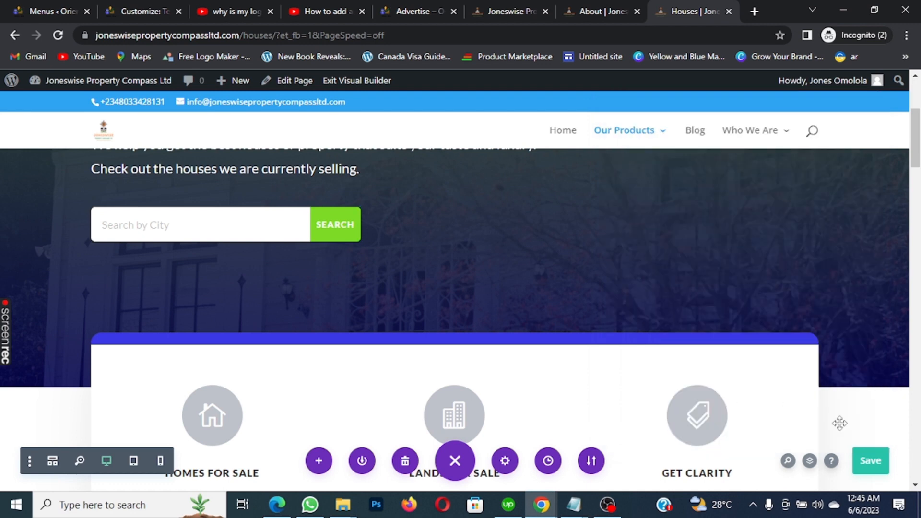
pyautogui.scroll(-1, 368, 220)
# Reopen the Search module's Button Text design settings
pyautogui.scroll(1, 360, 221)
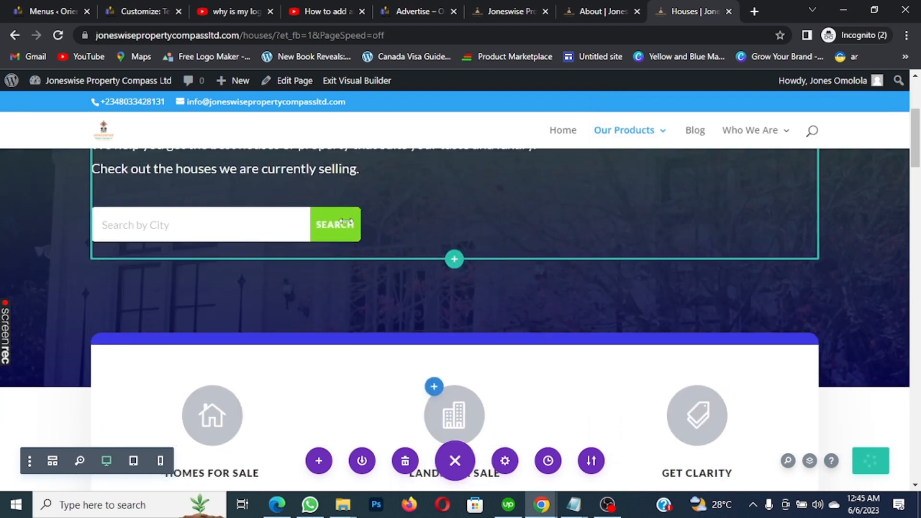
pyautogui.scroll(3, 345, 192)
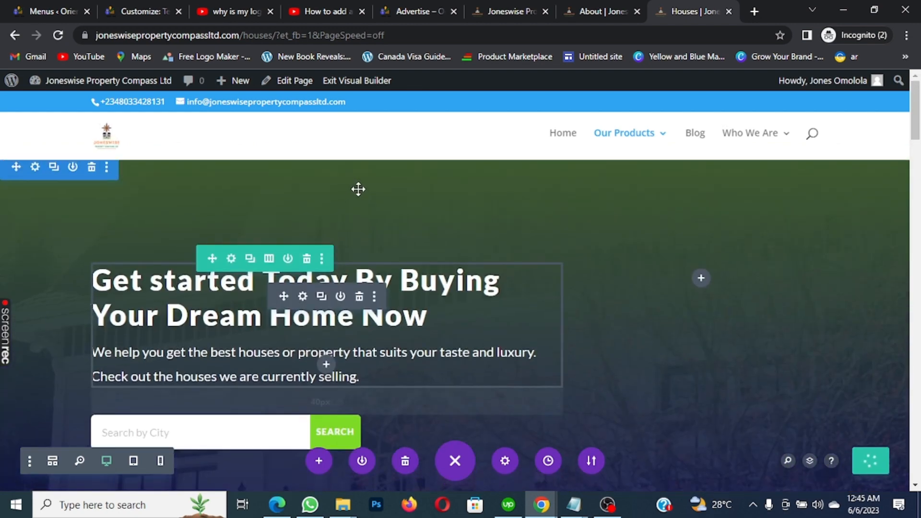
pyautogui.scroll(-3, 355, 225)
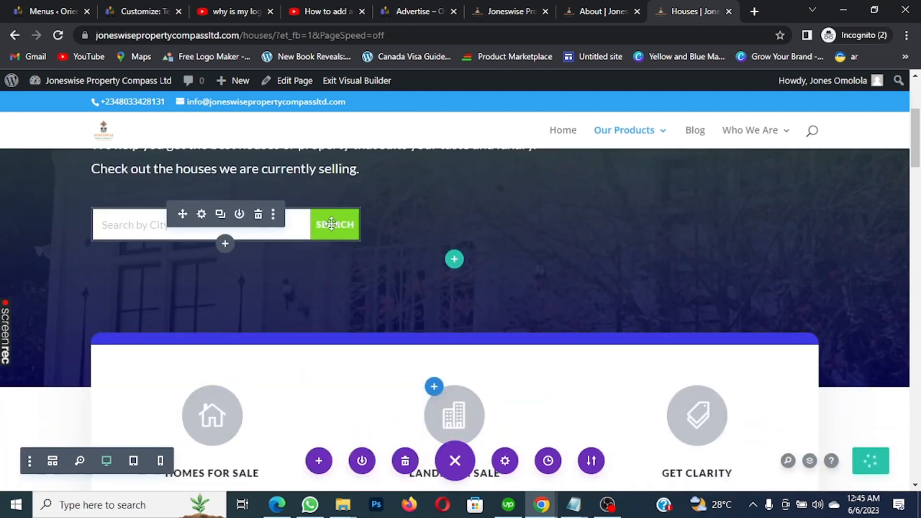
pyautogui.click(202, 213)
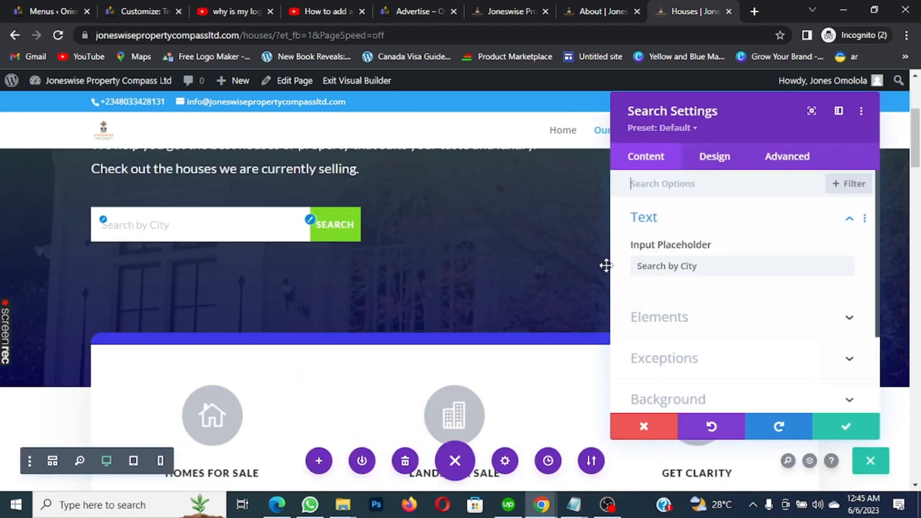
pyautogui.click(720, 158)
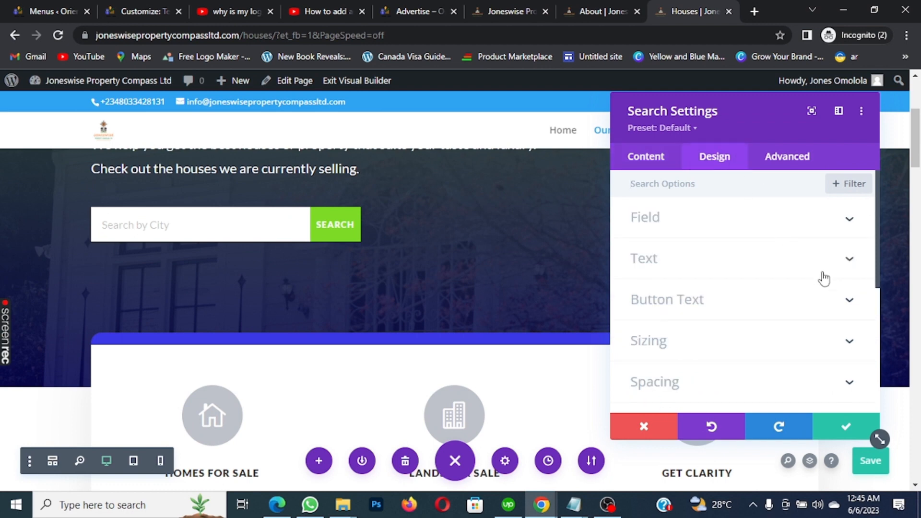
pyautogui.click(849, 300)
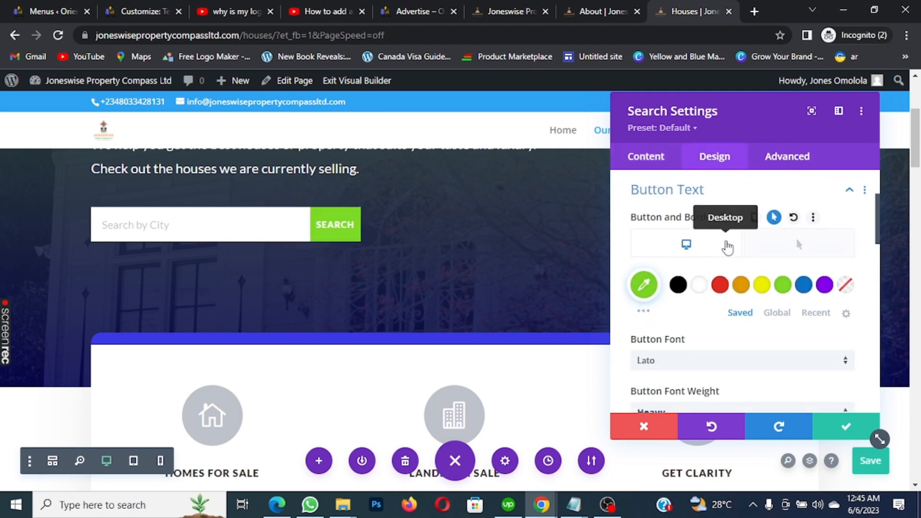
# Make the Search button orange #e09900 with green #7cda24 on hover, and close settings
pyautogui.click(647, 279)
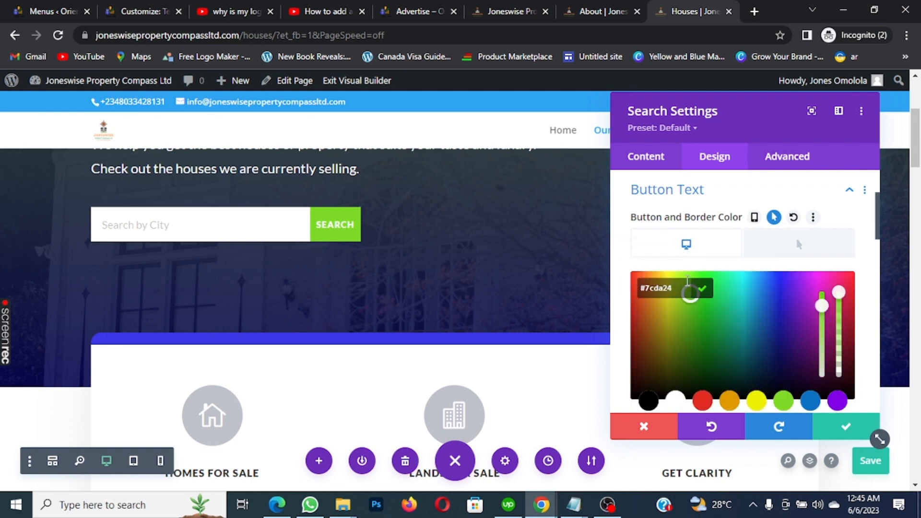
pyautogui.click(687, 282)
pyautogui.hotkey('ctrl', 'a')
pyautogui.write('#e09900')
pyautogui.click(703, 290)
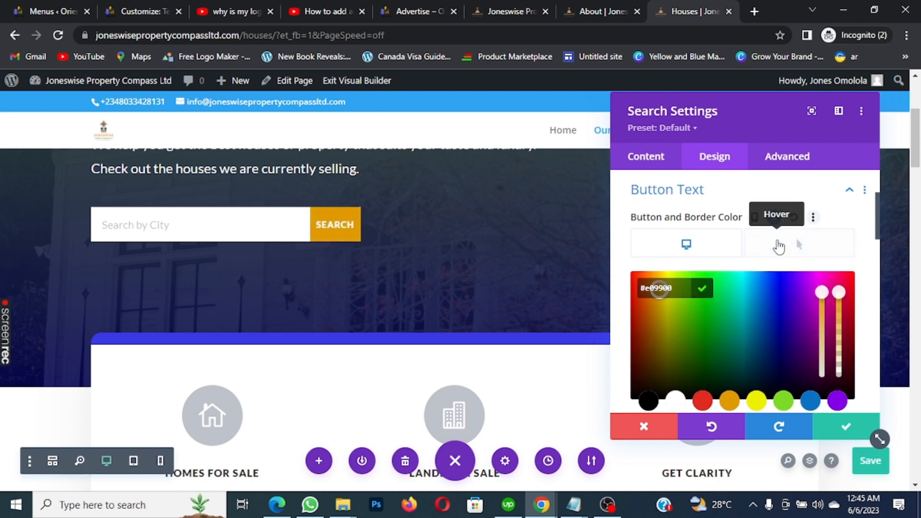
pyautogui.click(778, 247)
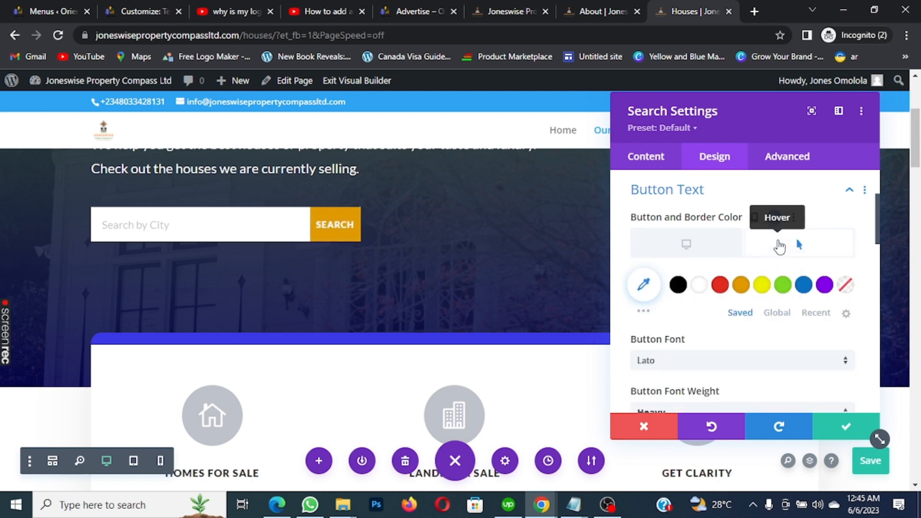
pyautogui.click(784, 286)
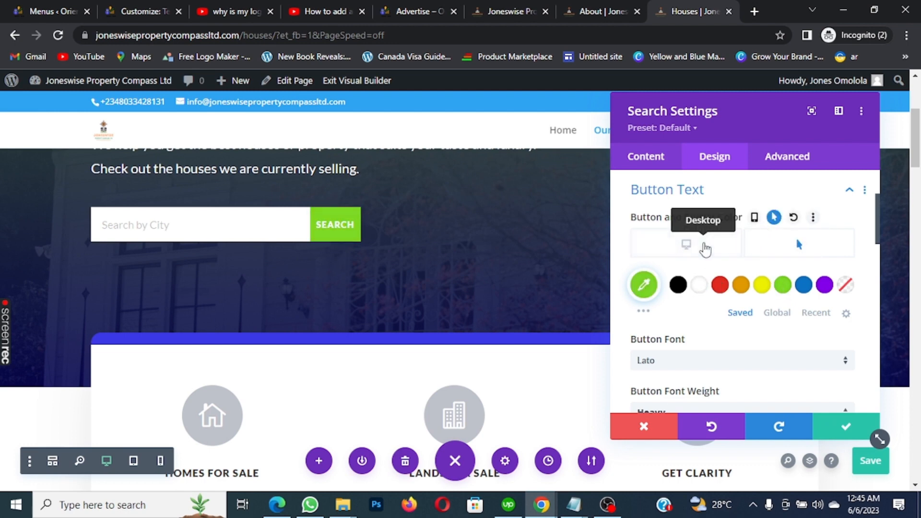
pyautogui.click(708, 249)
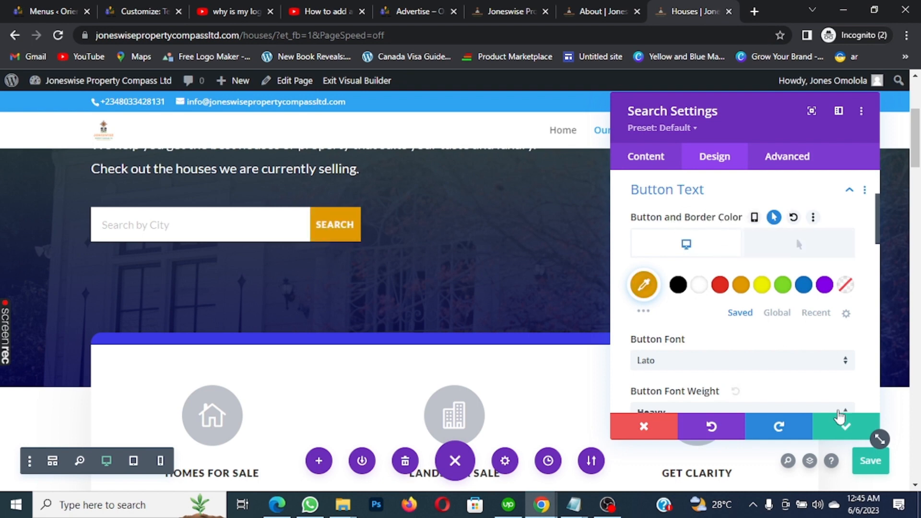
pyautogui.click(841, 427)
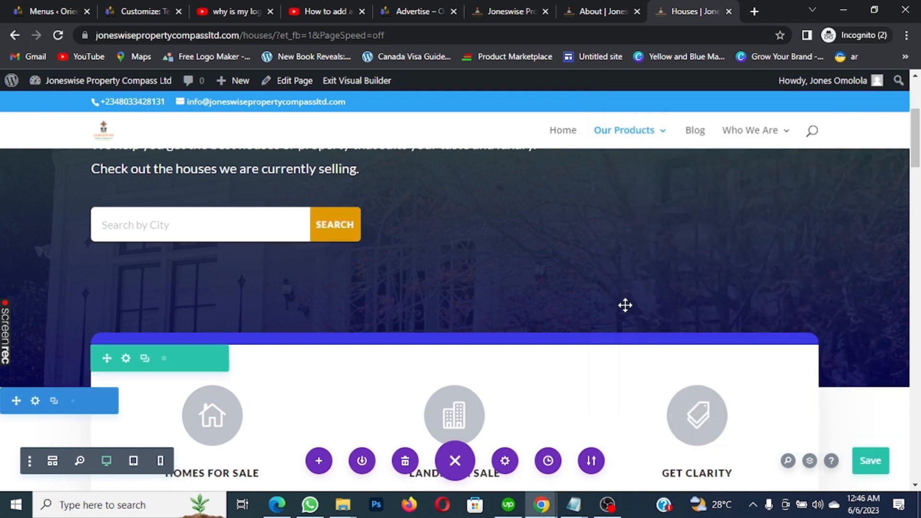
pyautogui.scroll(-2, 597, 277)
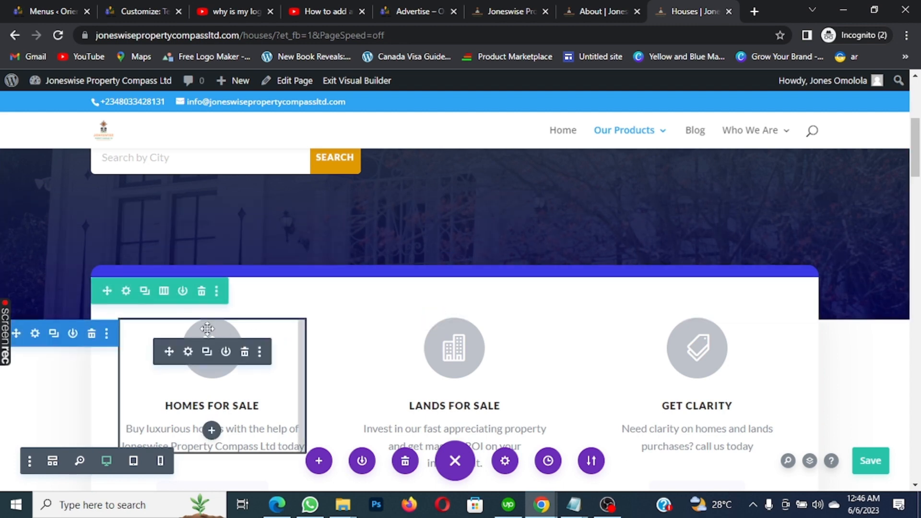
# Open the feature row's Border design settings
pyautogui.click(126, 291)
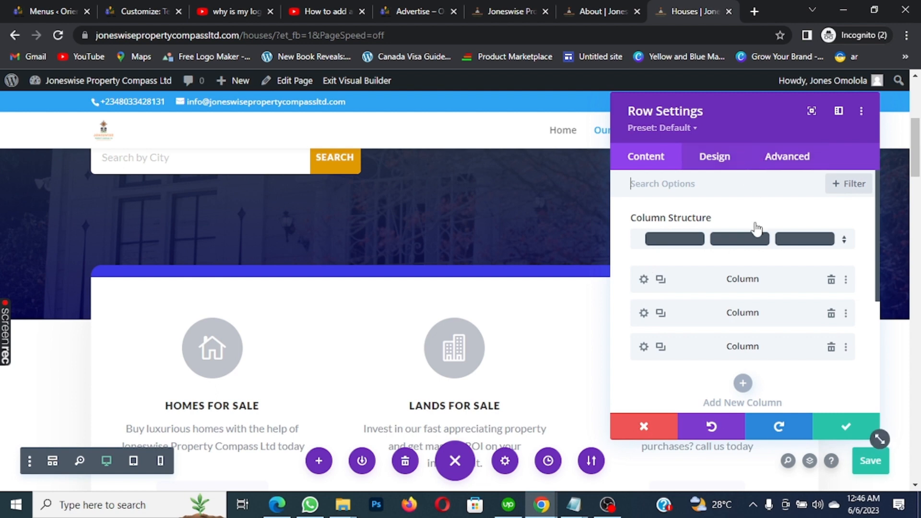
pyautogui.scroll(-3, 746, 230)
pyautogui.scroll(3, 748, 230)
pyautogui.scroll(-4, 750, 232)
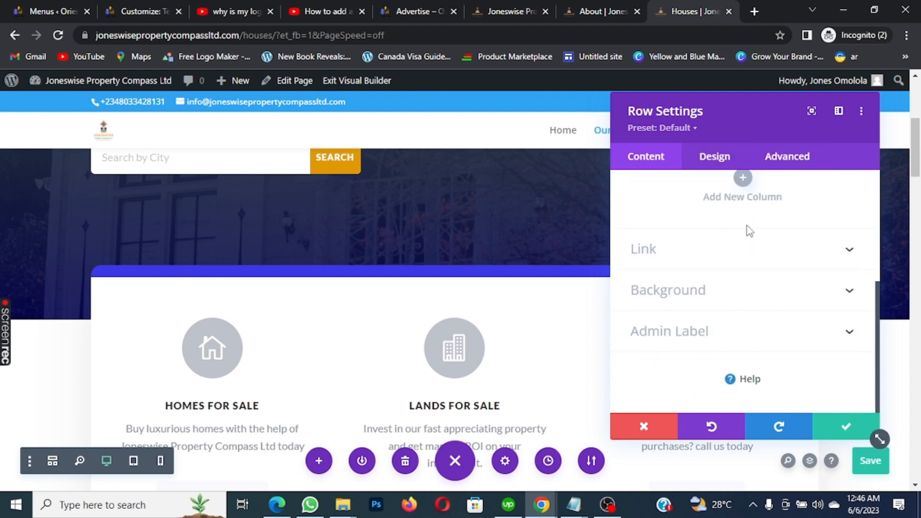
pyautogui.scroll(4, 749, 231)
pyautogui.click(728, 157)
pyautogui.scroll(-2, 784, 204)
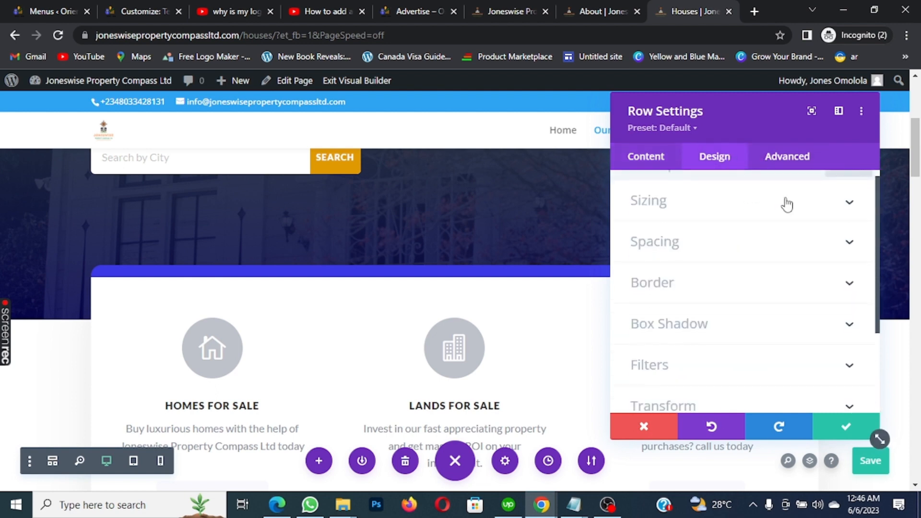
pyautogui.click(849, 233)
pyautogui.scroll(-5, 822, 240)
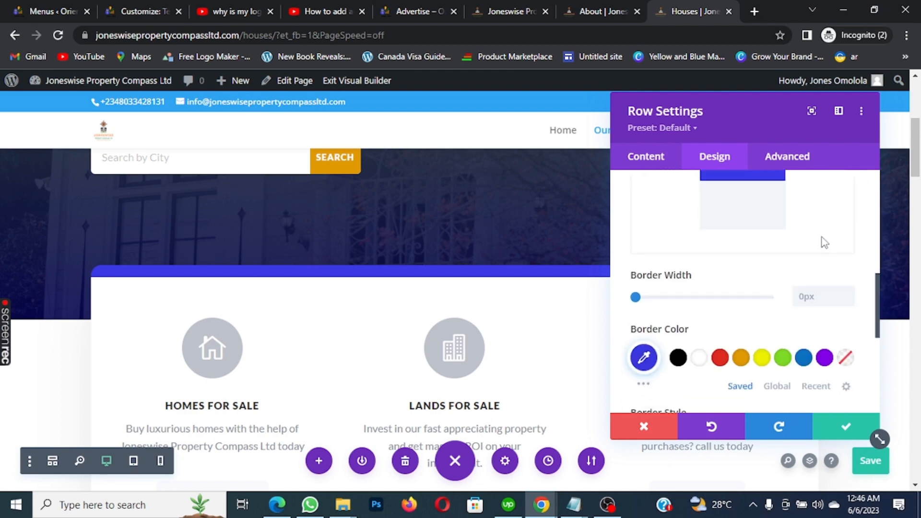
pyautogui.scroll(1, 822, 239)
pyautogui.scroll(-2, 762, 242)
# Change the row's top border to orange #e09900 and save the Houses page
pyautogui.click(643, 358)
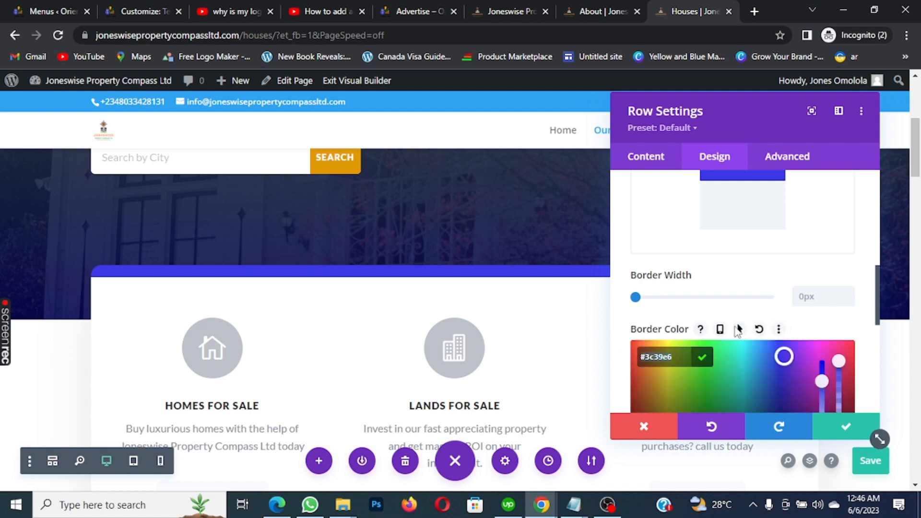
pyautogui.click(758, 329)
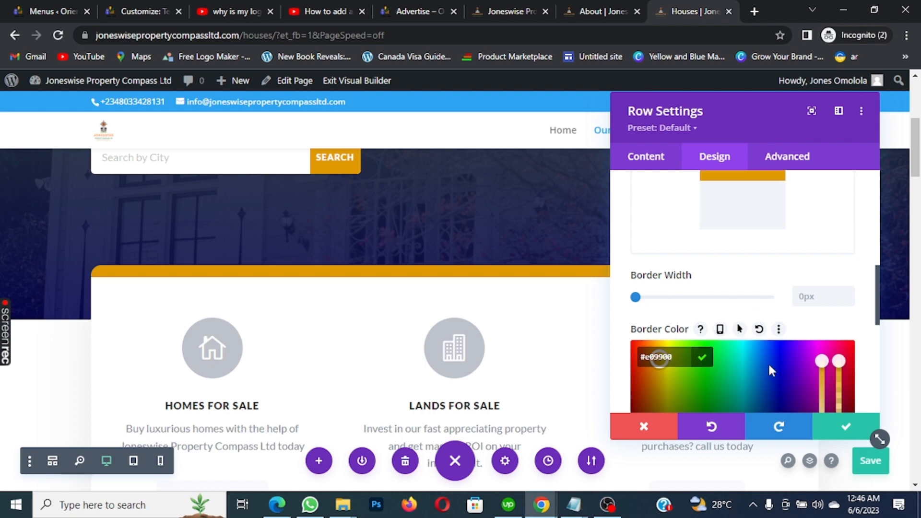
pyautogui.click(839, 427)
pyautogui.scroll(-1, 851, 280)
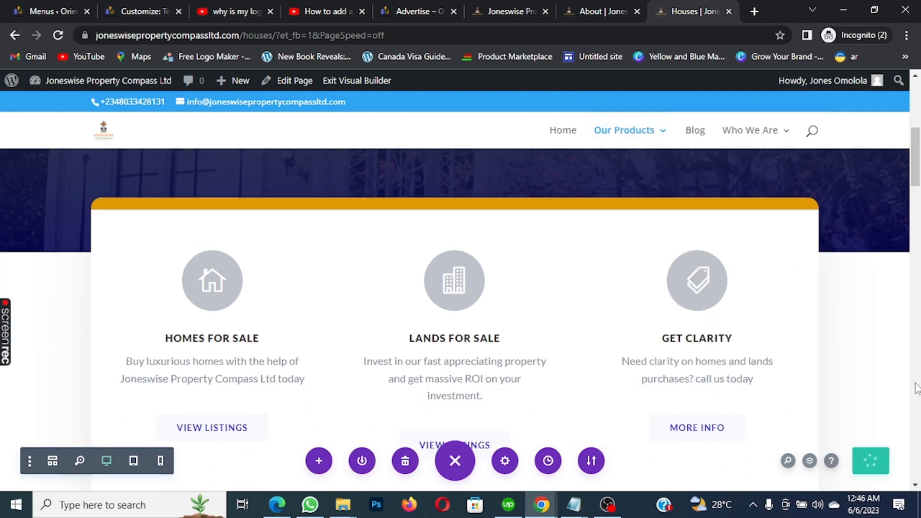
pyautogui.click(888, 457)
pyautogui.click(871, 463)
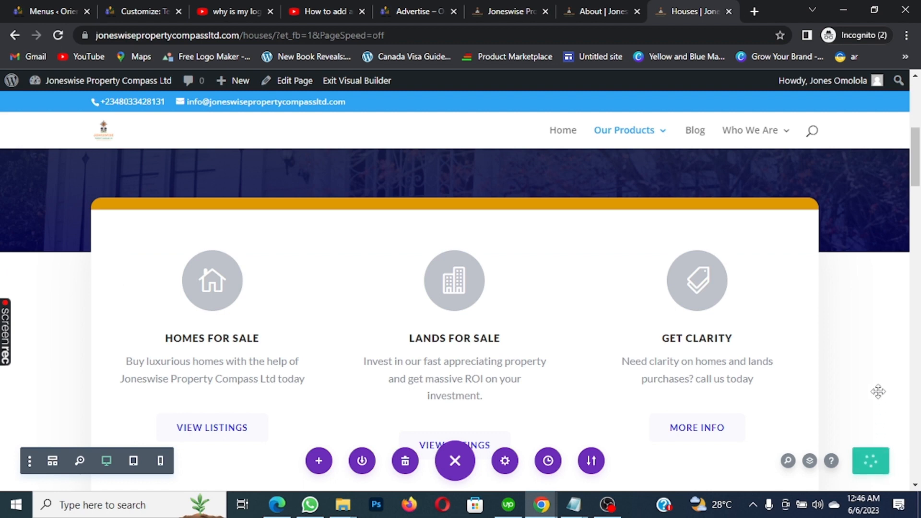
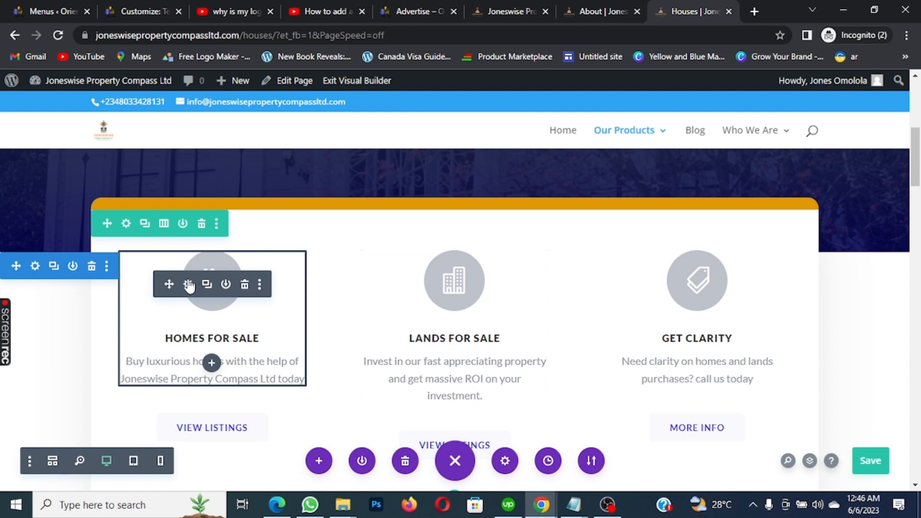
# Set the Homes For Sale blurb's icon background colour to orange #e09900
pyautogui.click(188, 286)
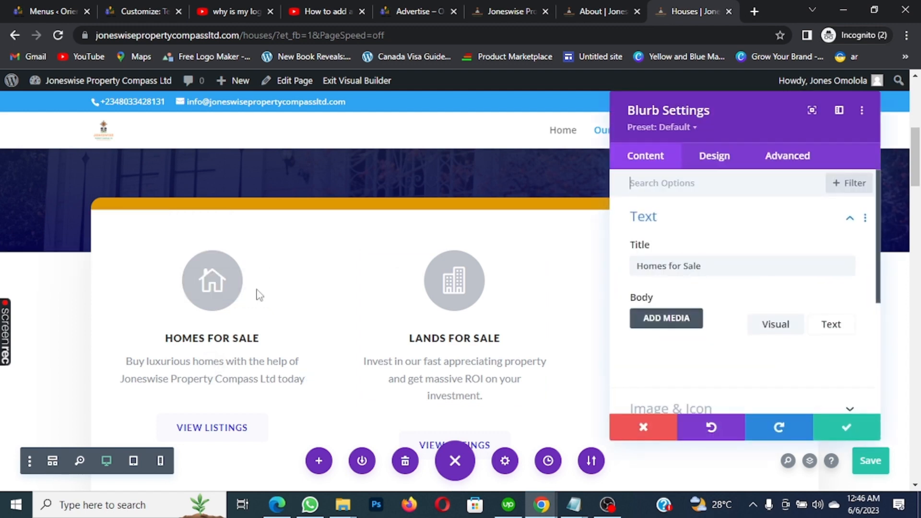
pyautogui.click(720, 158)
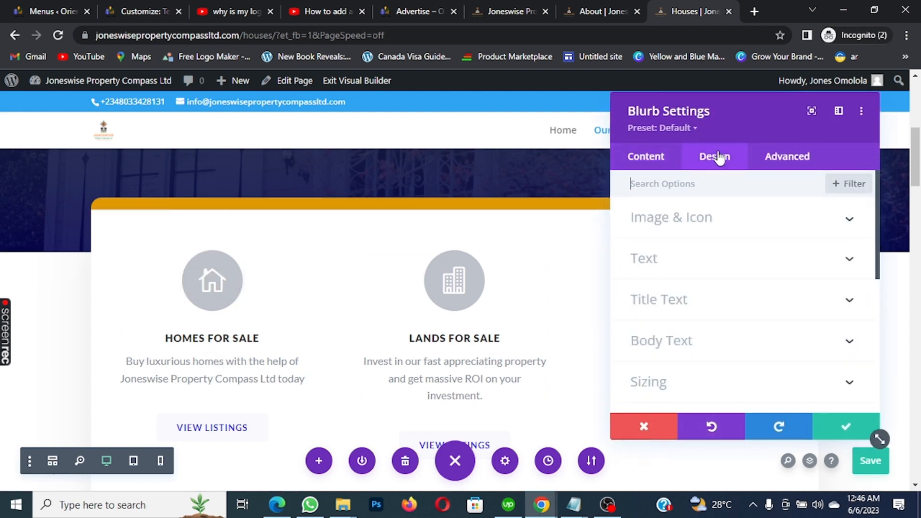
pyautogui.scroll(-3, 787, 225)
pyautogui.scroll(-3, 834, 251)
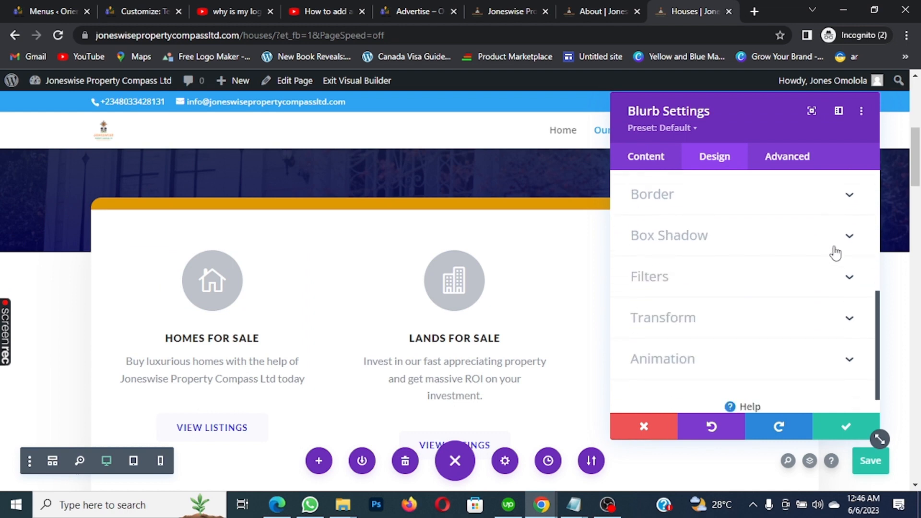
pyautogui.scroll(5, 839, 255)
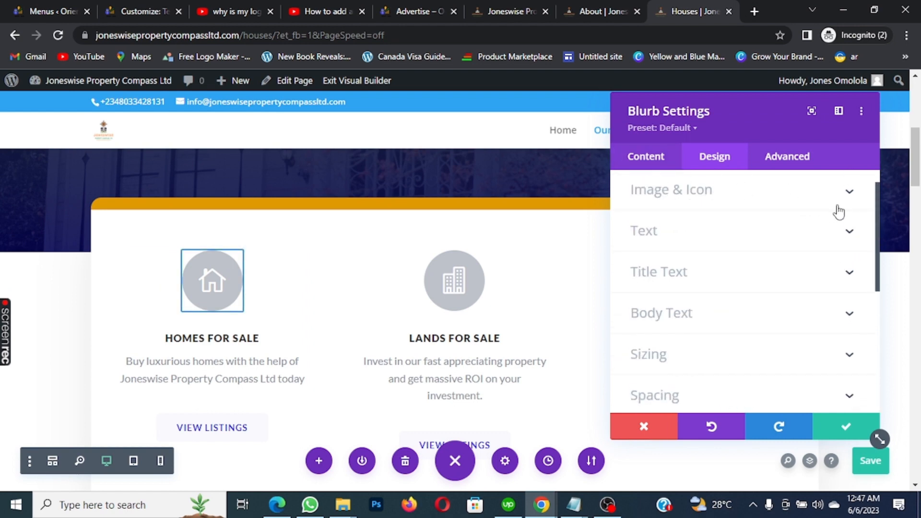
pyautogui.click(850, 192)
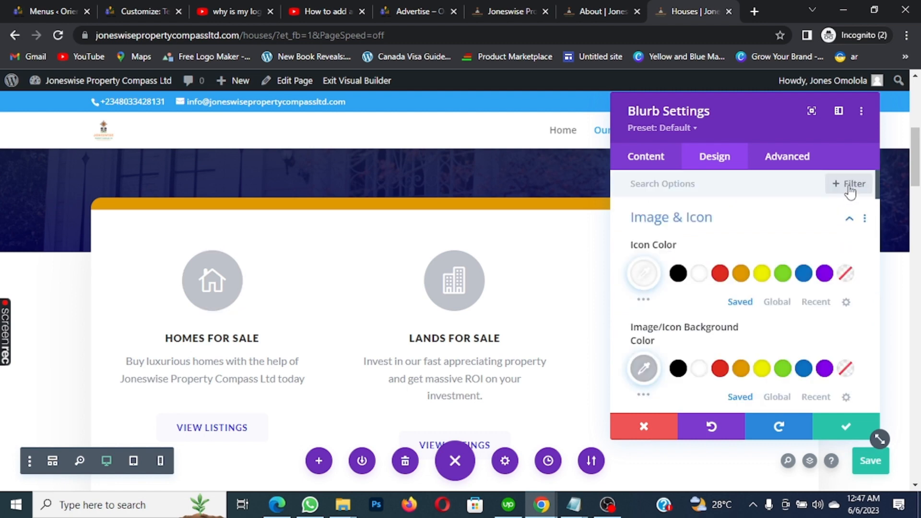
pyautogui.scroll(-2, 842, 202)
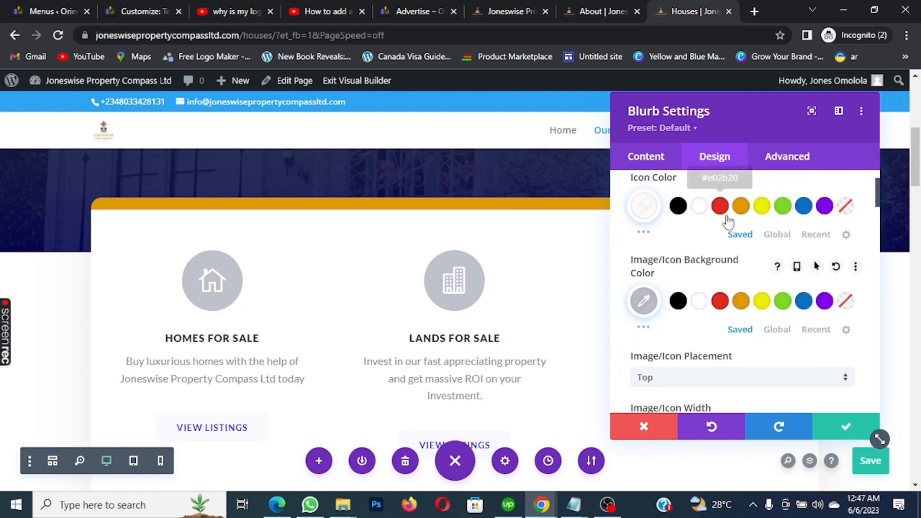
pyautogui.scroll(2, 729, 221)
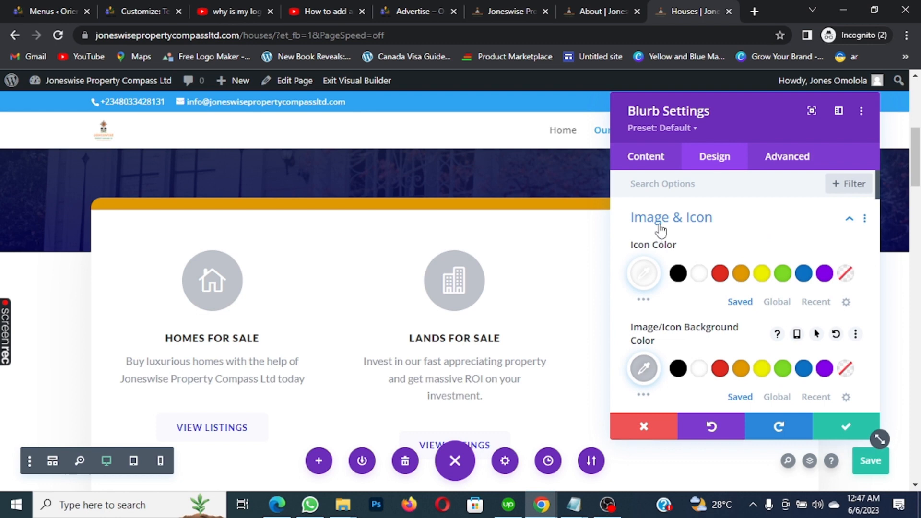
pyautogui.click(646, 370)
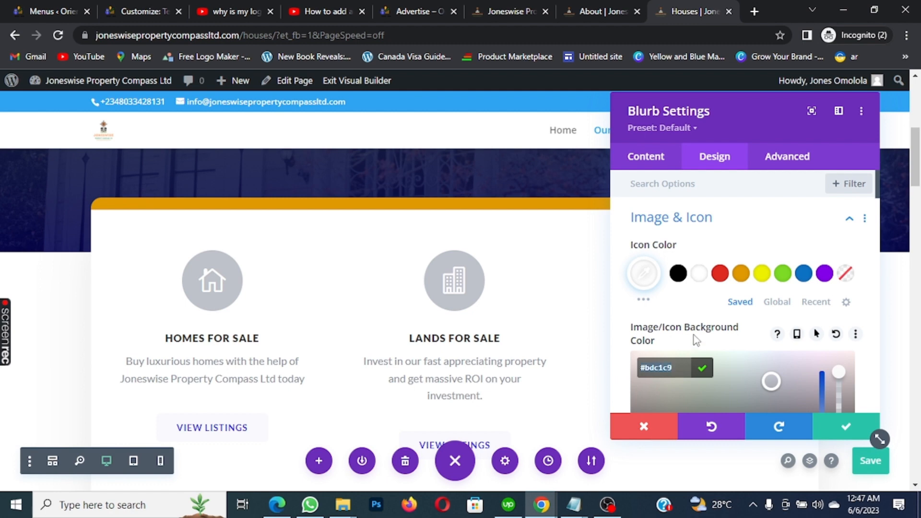
pyautogui.write('#e09900')
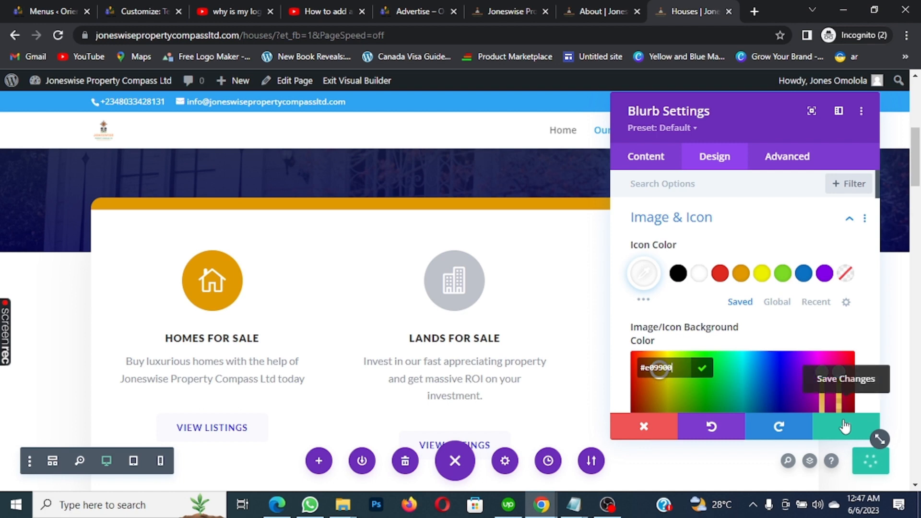
pyautogui.click(844, 425)
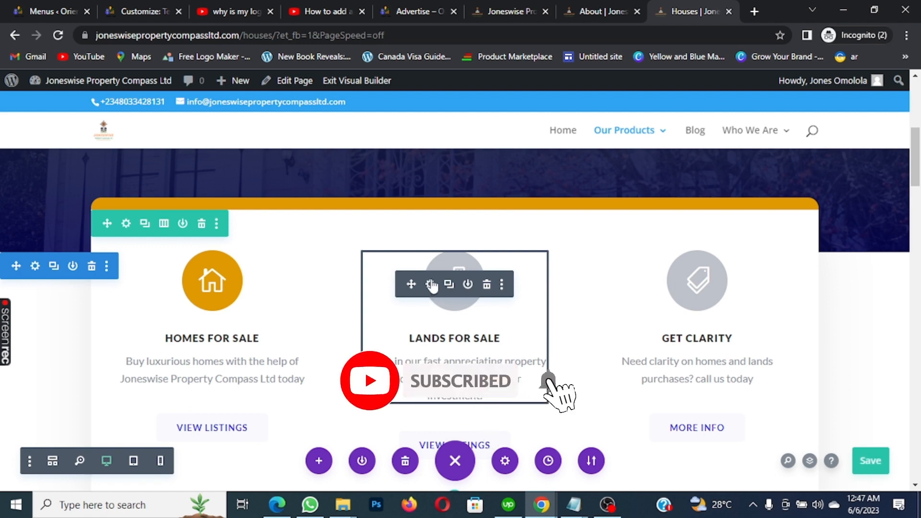
# Give the Lands for Sale blurb's icon an orange #e09900 background
pyautogui.click(431, 284)
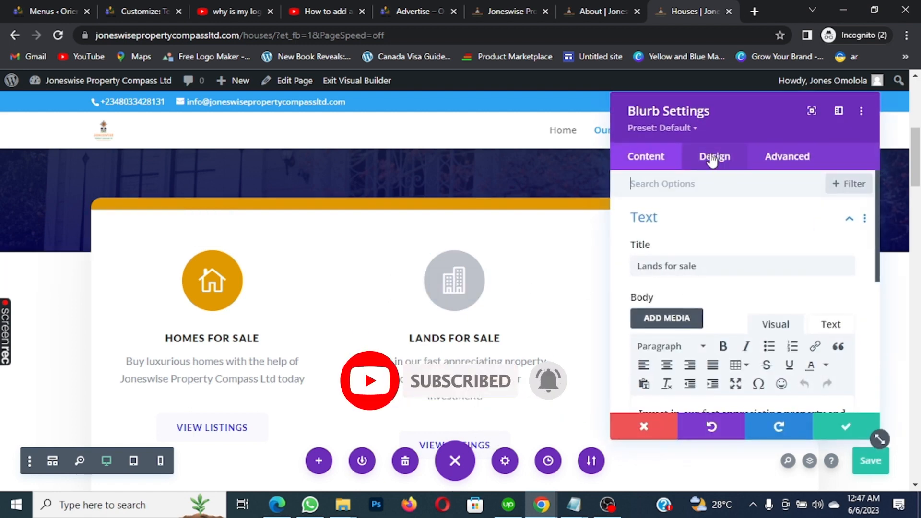
pyautogui.click(715, 159)
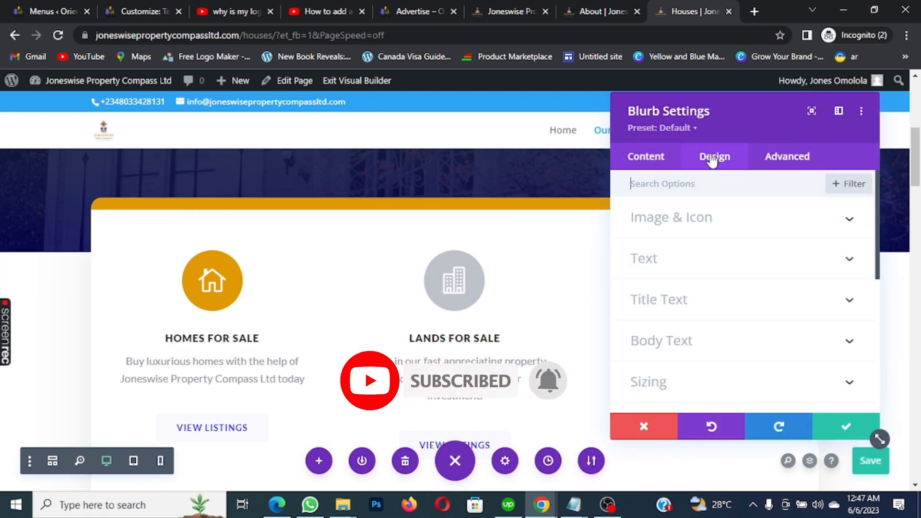
pyautogui.click(852, 222)
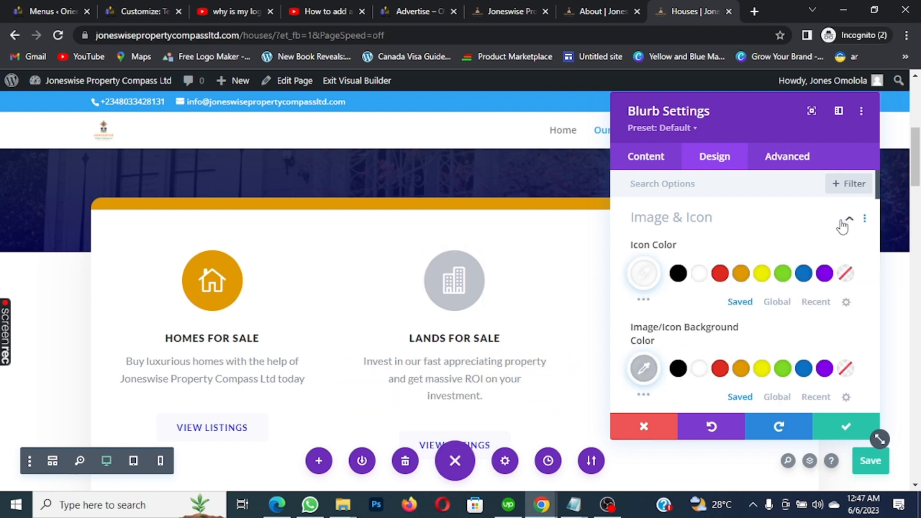
pyautogui.click(644, 370)
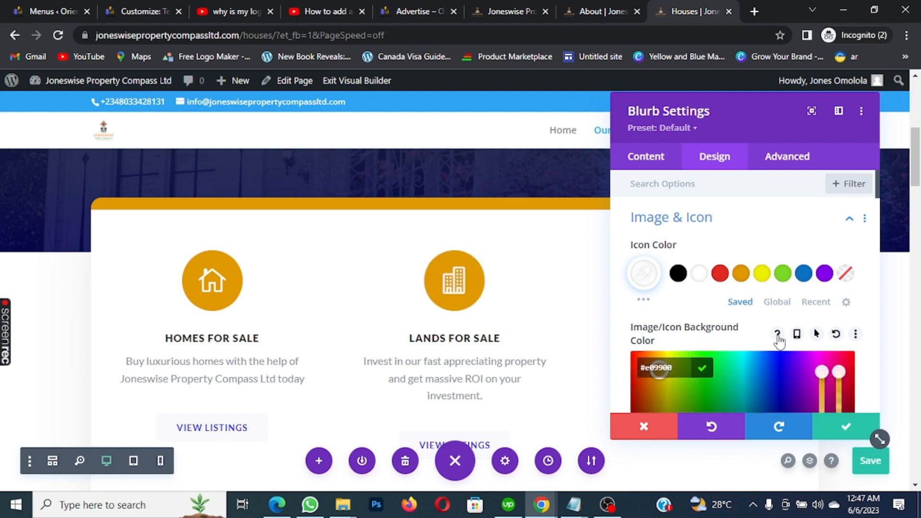
pyautogui.click(845, 428)
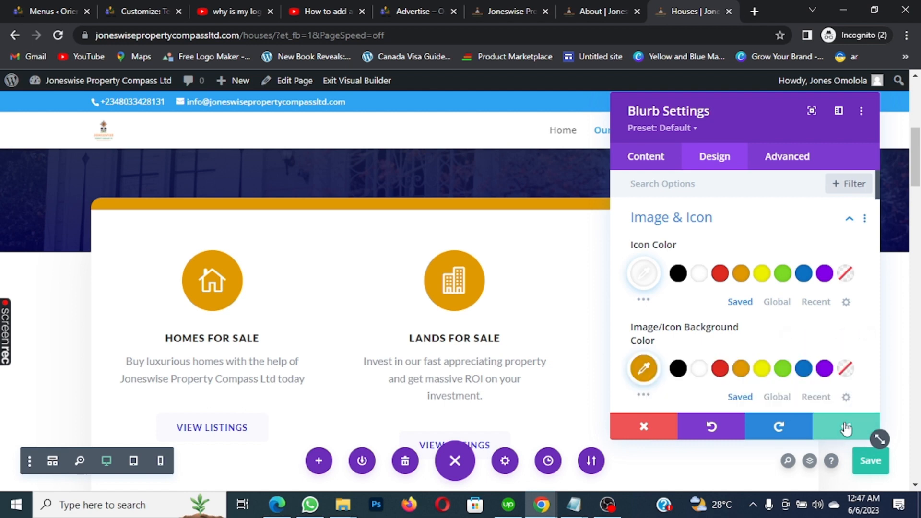
pyautogui.click(846, 427)
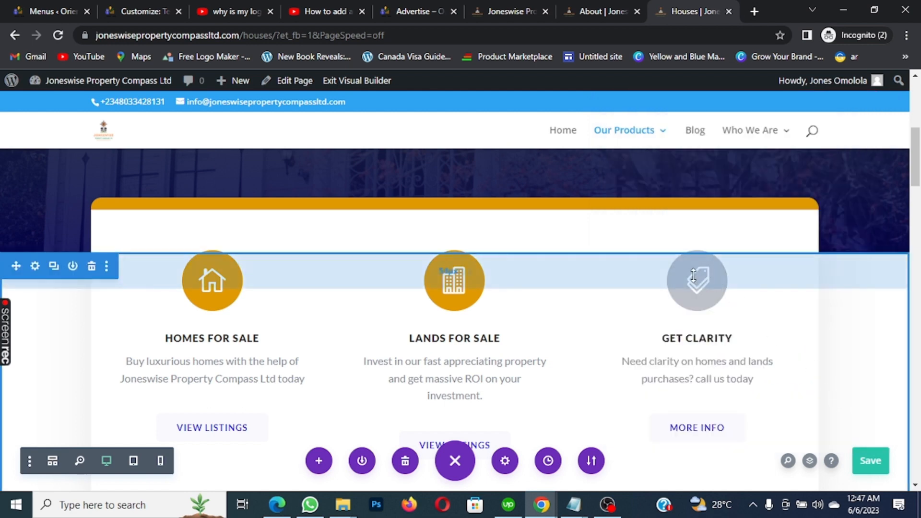
# Give the Get Clarity blurb's icon an orange #e09900 background
pyautogui.moveTo(699, 309)
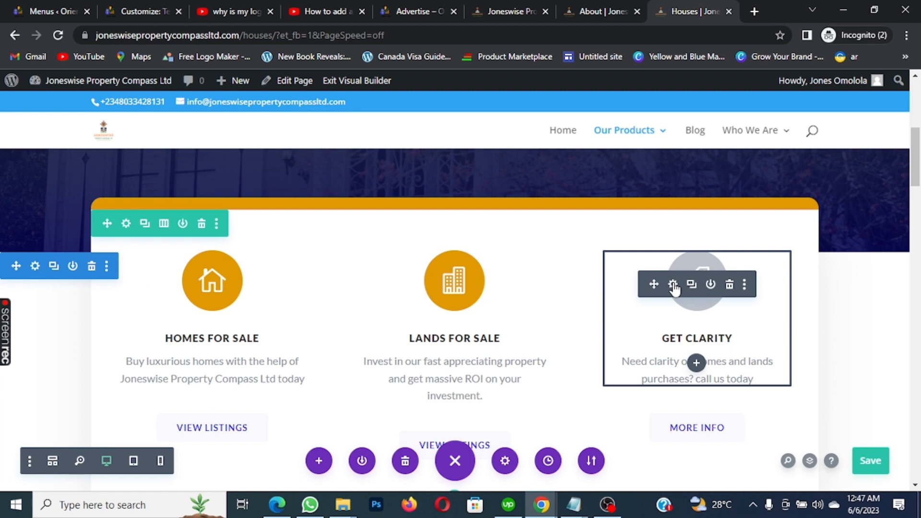
pyautogui.click(703, 285)
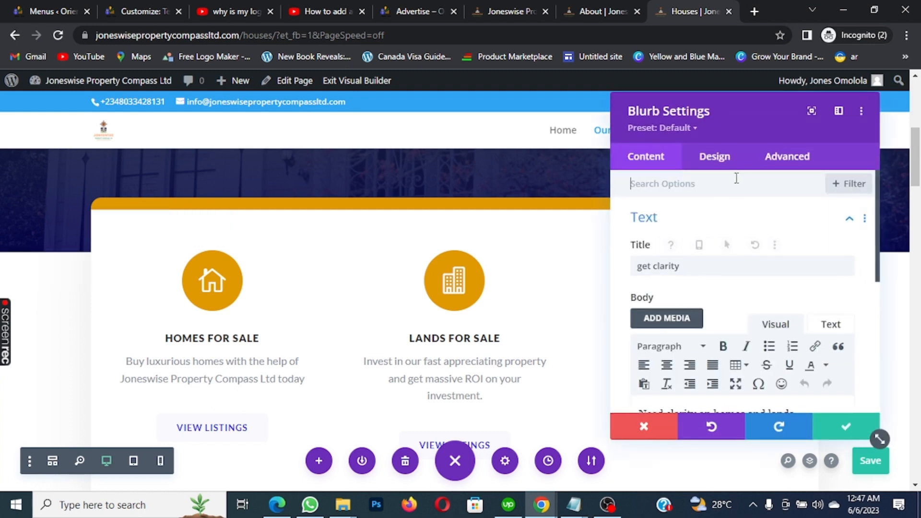
pyautogui.click(717, 157)
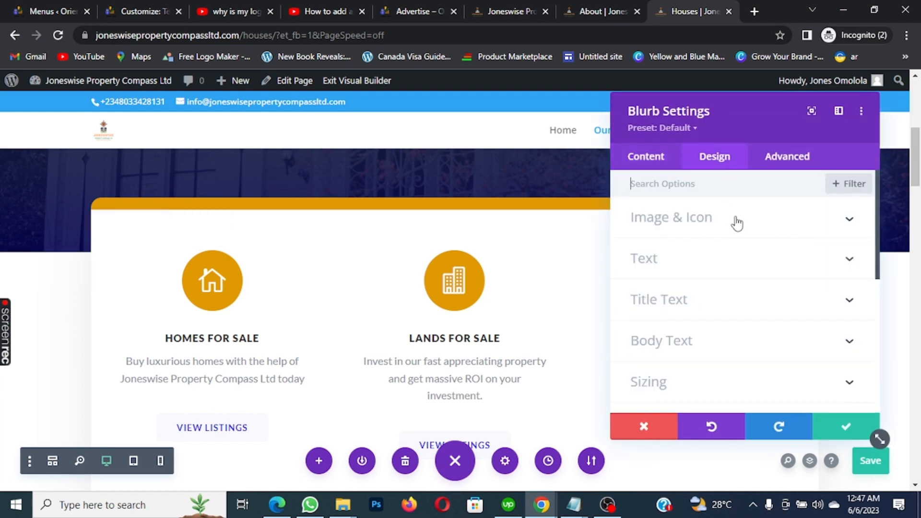
pyautogui.click(849, 220)
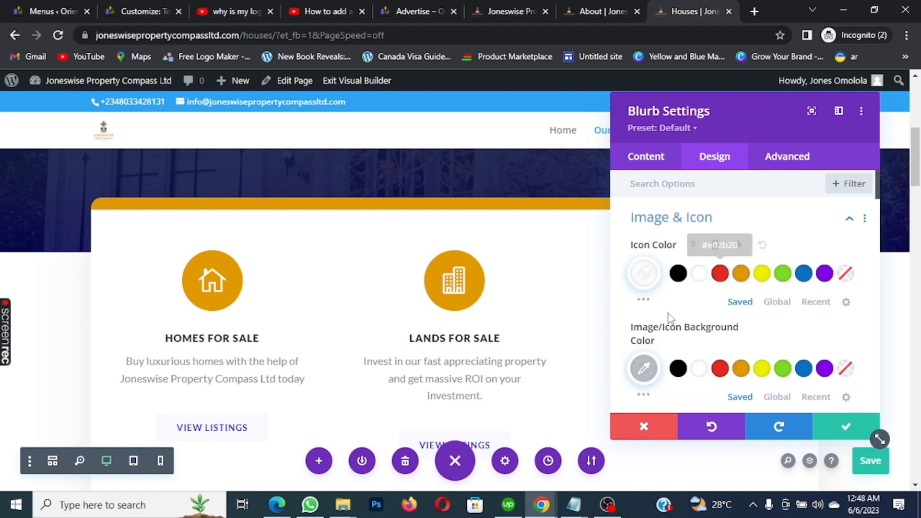
pyautogui.click(644, 368)
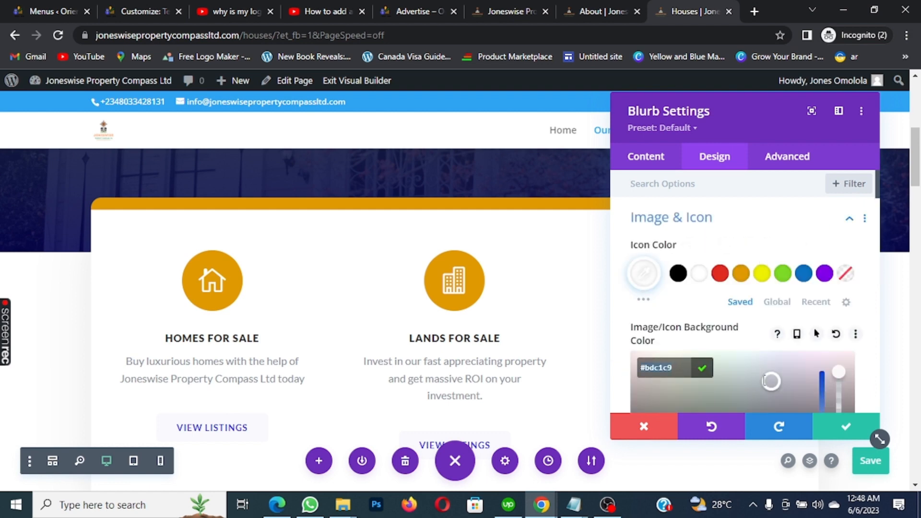
pyautogui.write('#e09900')
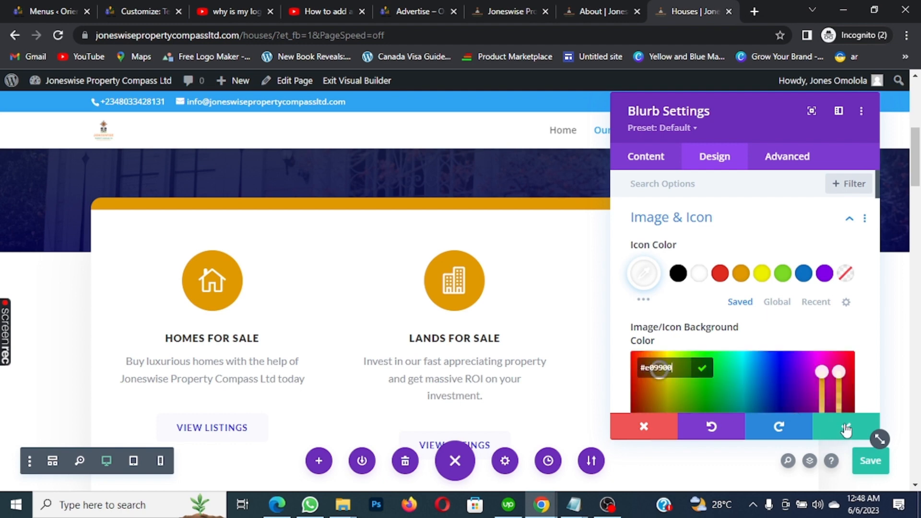
pyautogui.click(846, 431)
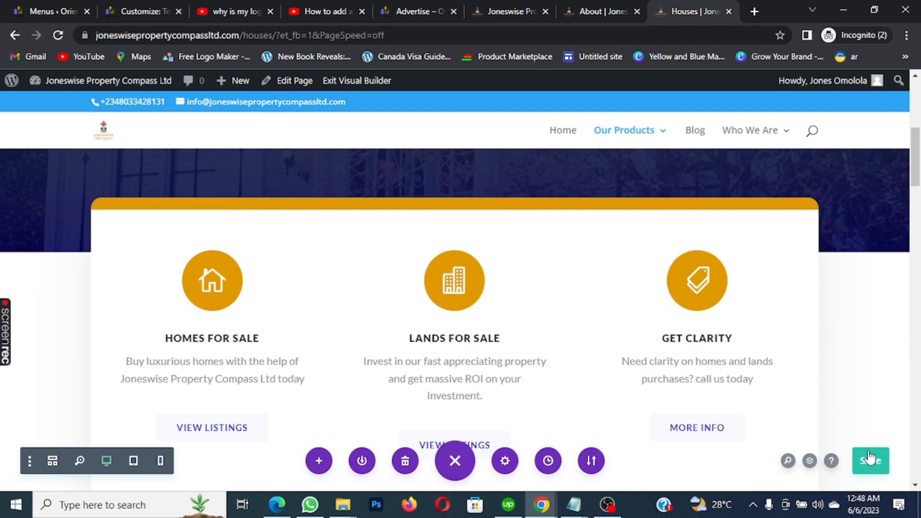
# Save the Houses page with the orange blurb icons
pyautogui.click(869, 460)
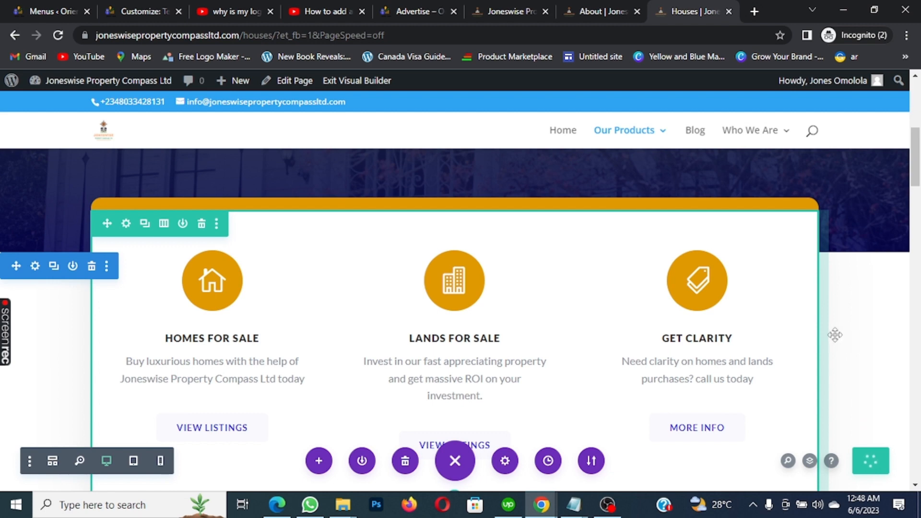
pyautogui.scroll(-3, 859, 332)
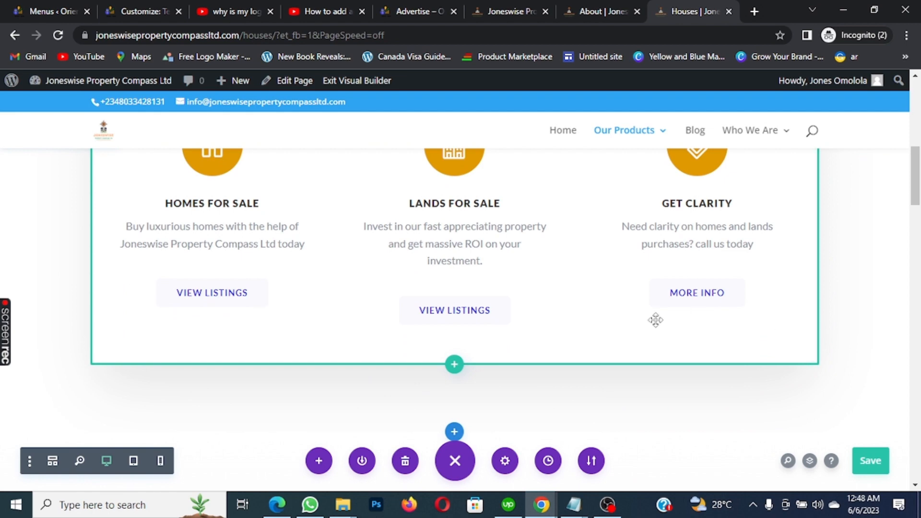
pyautogui.scroll(2, 278, 325)
pyautogui.scroll(-2, 278, 325)
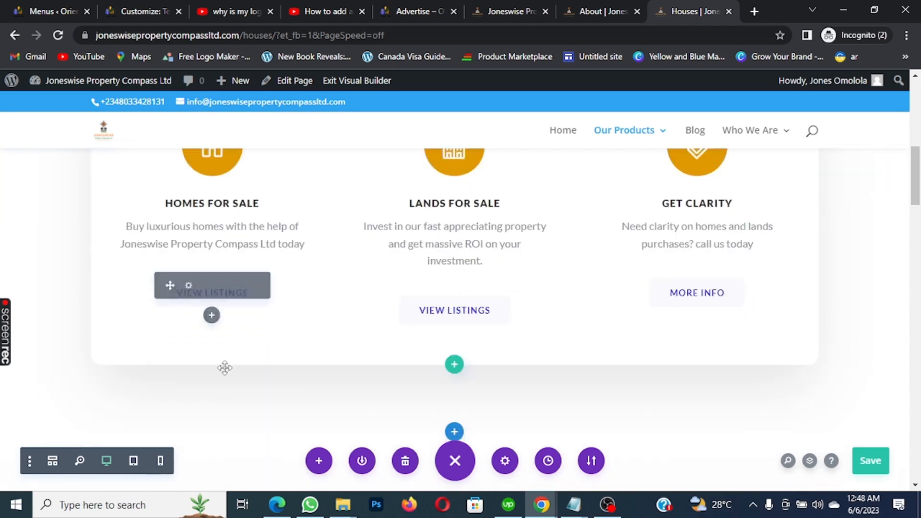
pyautogui.hotkey('ctrl', 's')
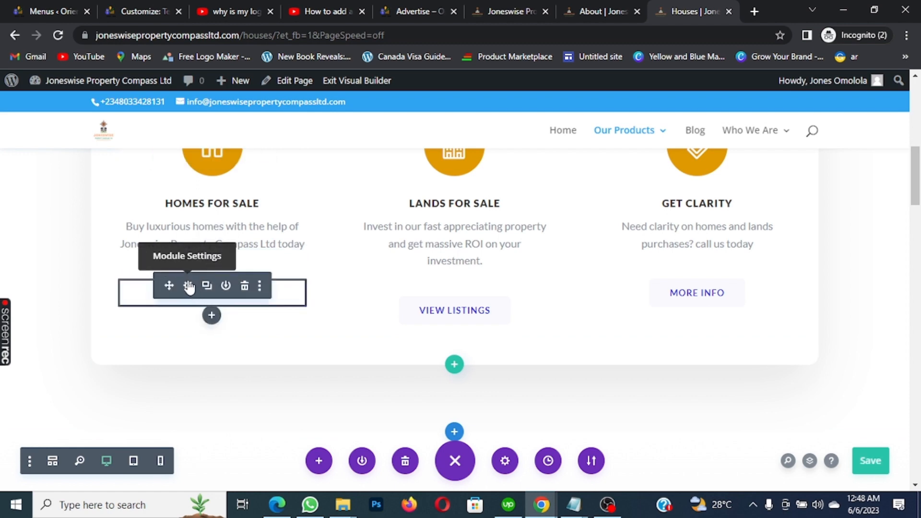
# Set the Homes For Sale View Listings button text colour to orange #e09900
pyautogui.click(188, 286)
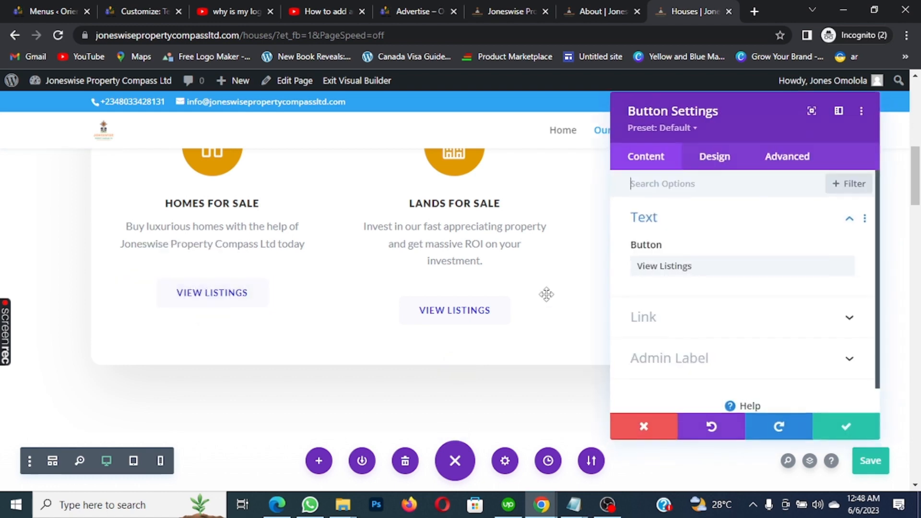
pyautogui.click(720, 161)
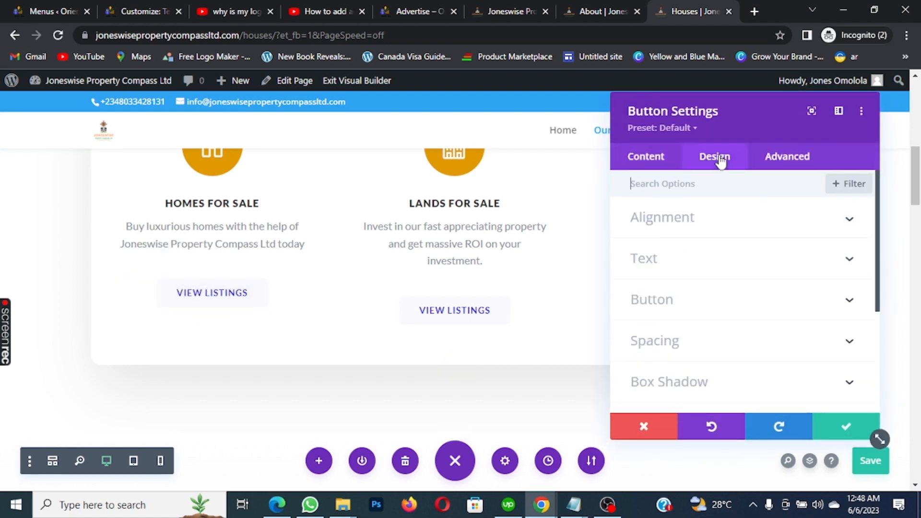
pyautogui.click(852, 261)
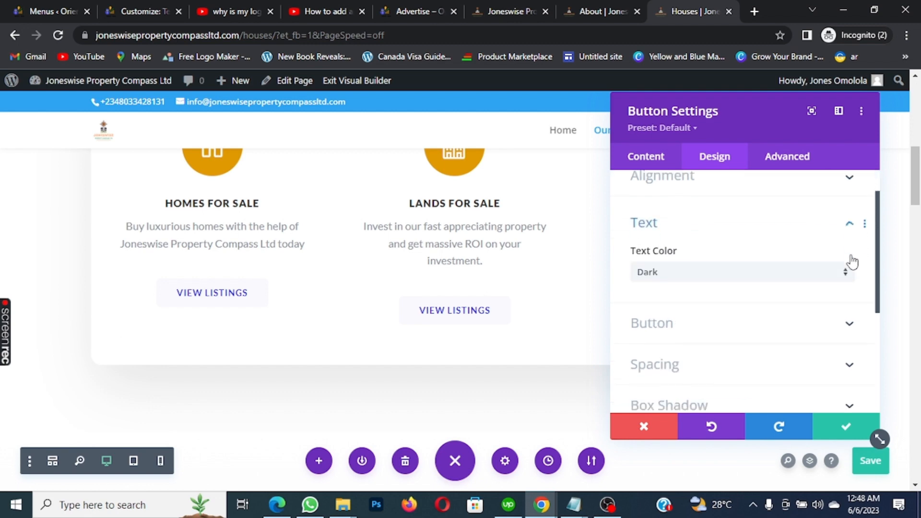
pyautogui.scroll(-2, 850, 259)
pyautogui.scroll(2, 849, 261)
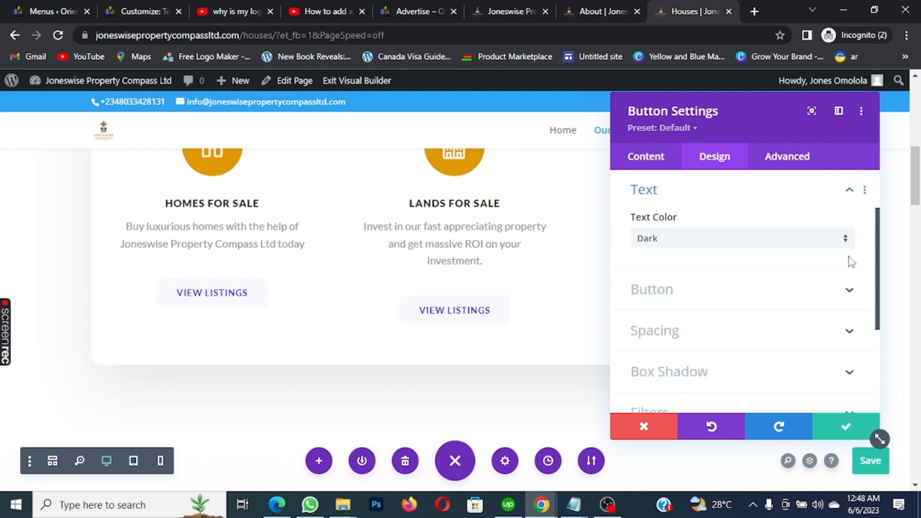
pyautogui.click(848, 291)
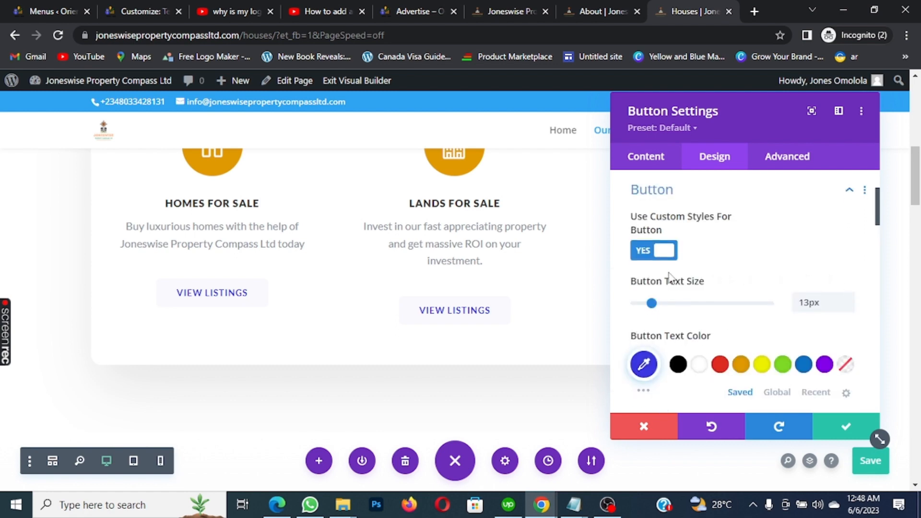
pyautogui.click(645, 365)
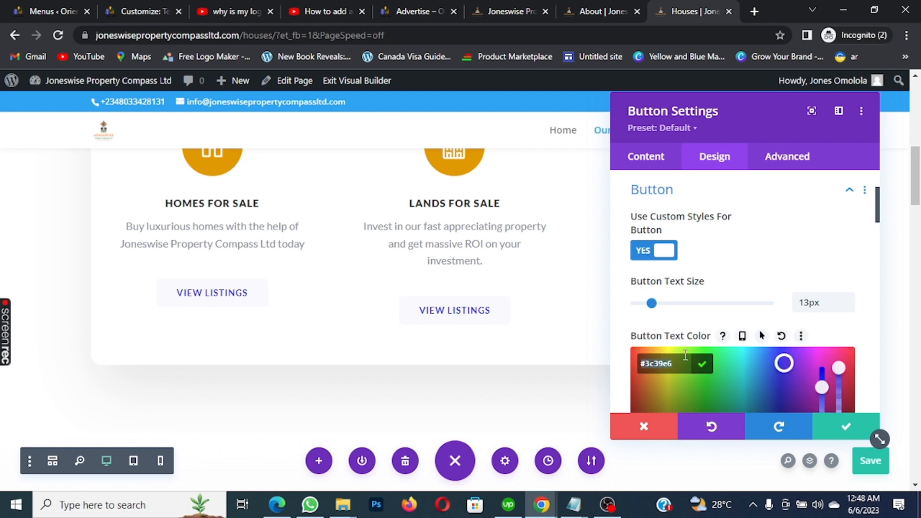
pyautogui.click(704, 363)
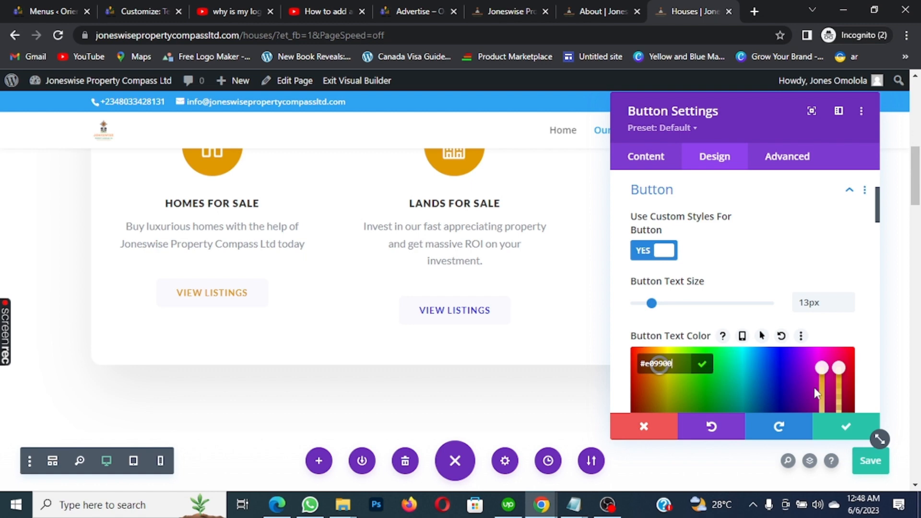
pyautogui.click(851, 427)
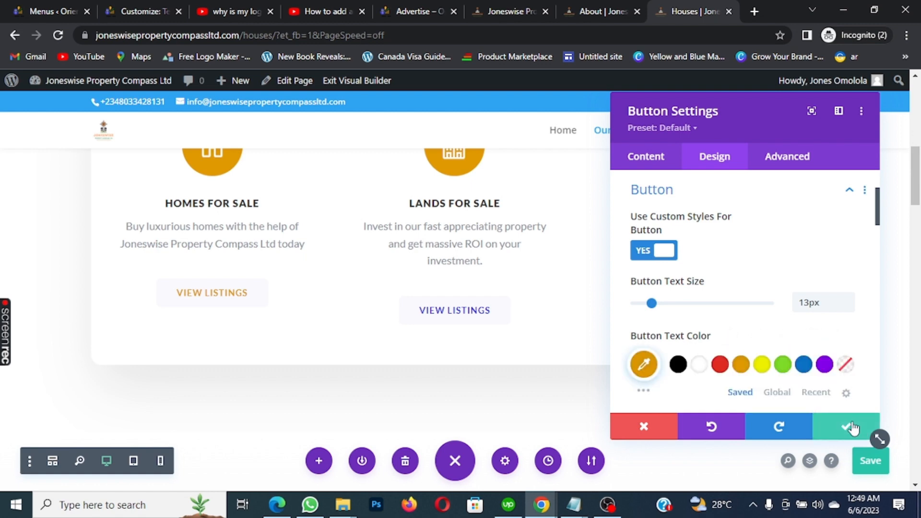
pyautogui.click(851, 427)
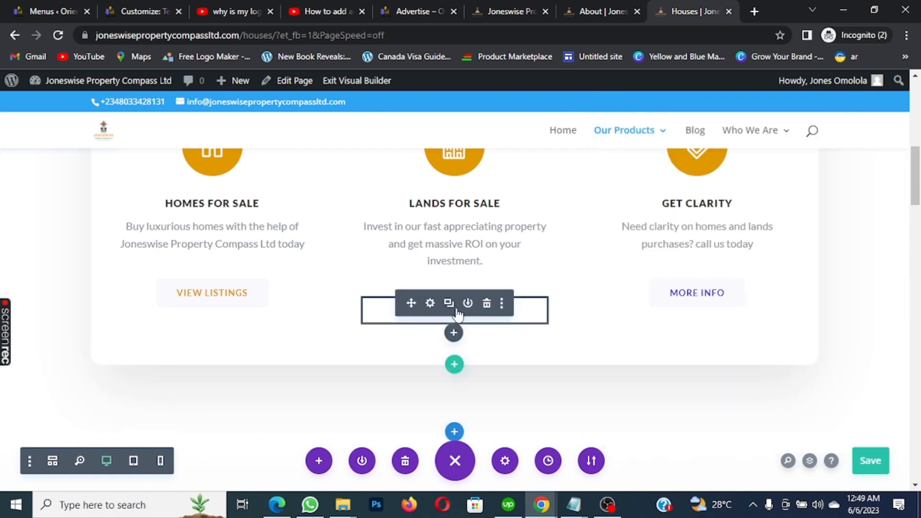
# Set the Lands For Sale View Listings button text colour to orange #e09900
pyautogui.click(430, 303)
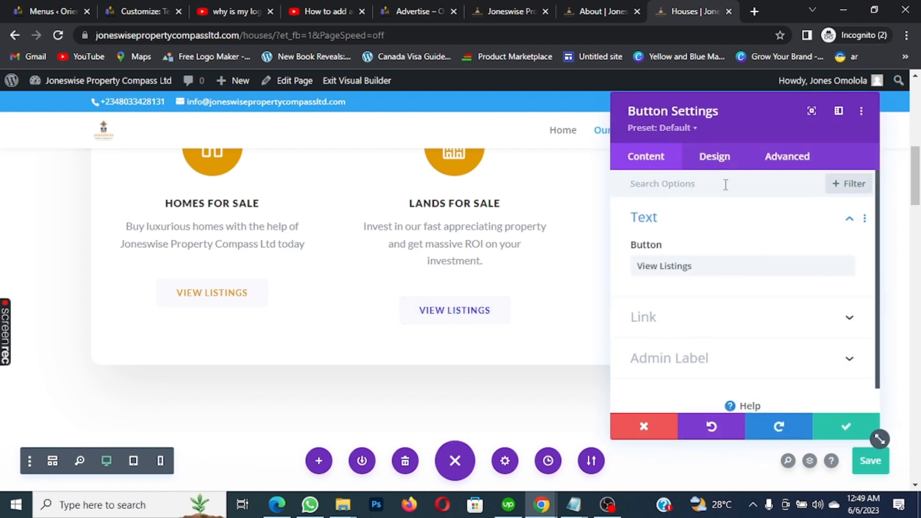
pyautogui.click(714, 157)
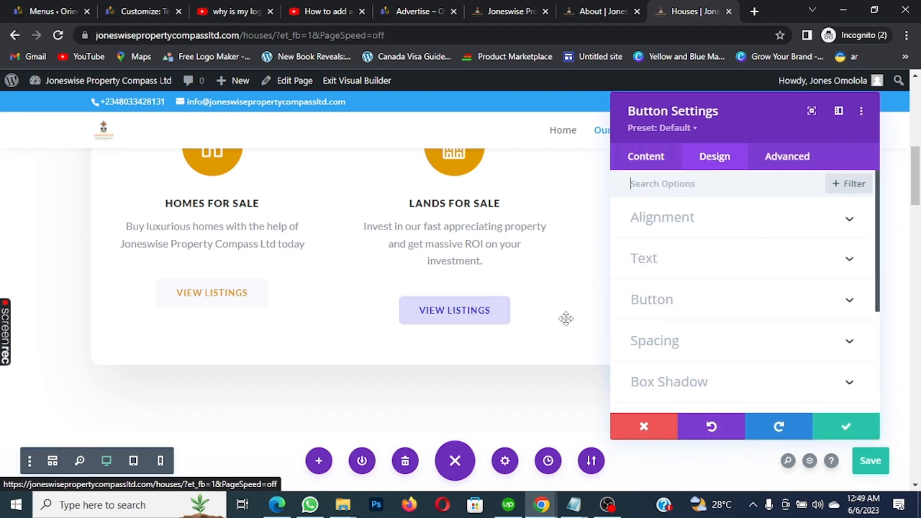
pyautogui.click(852, 300)
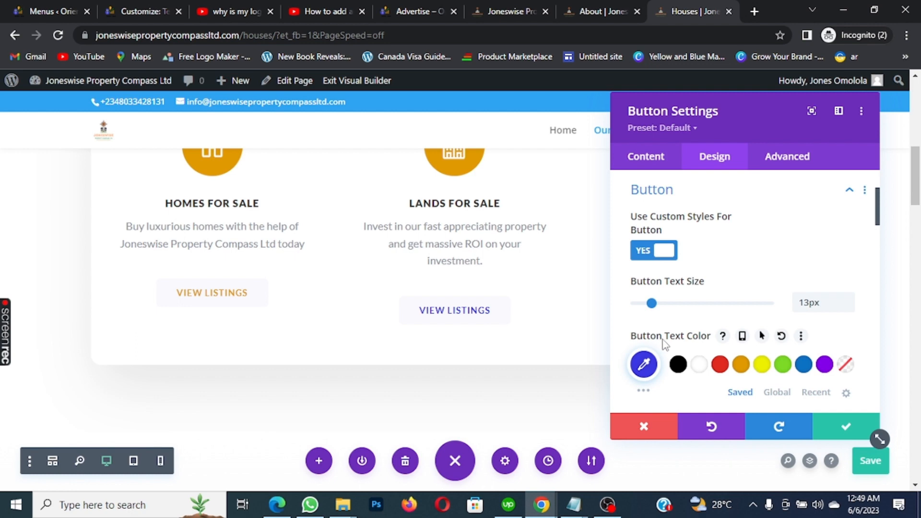
pyautogui.click(644, 365)
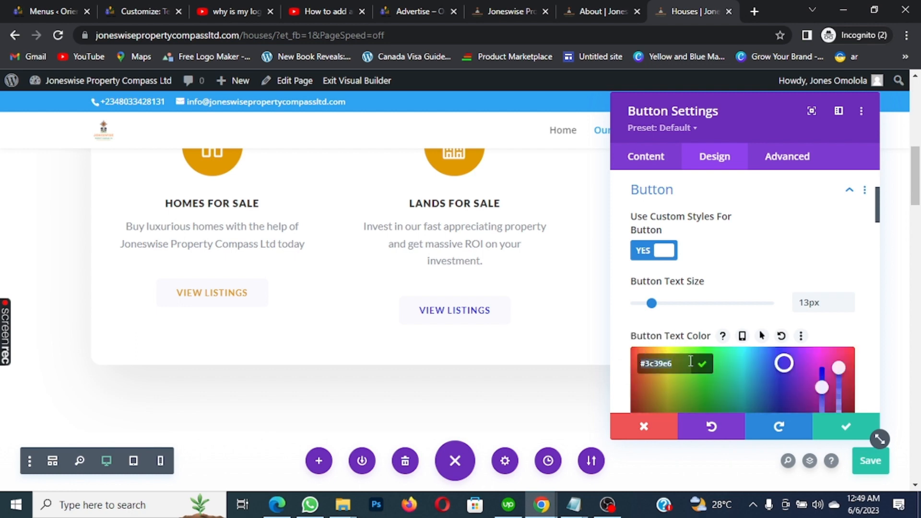
pyautogui.write('#e09900')
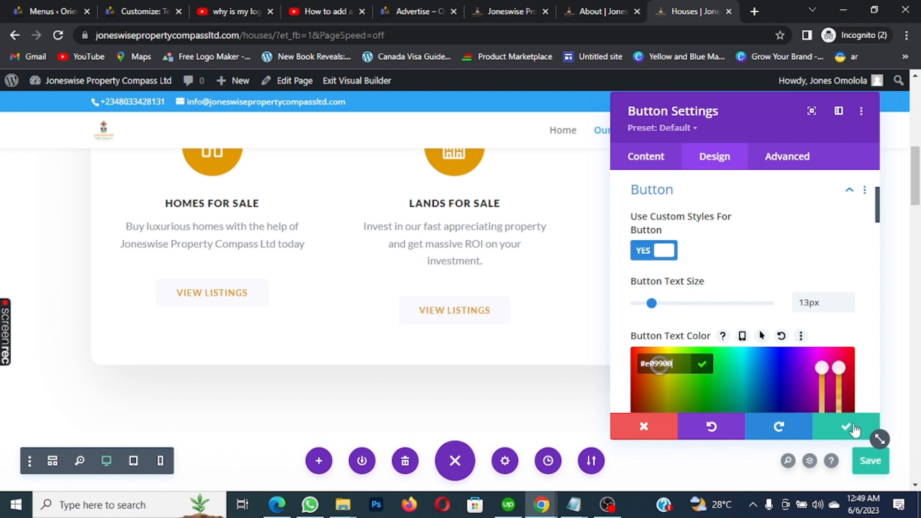
pyautogui.click(845, 428)
# Set the Get Clarity MORE INFO button text colour to orange #e09900
pyautogui.moveTo(716, 290)
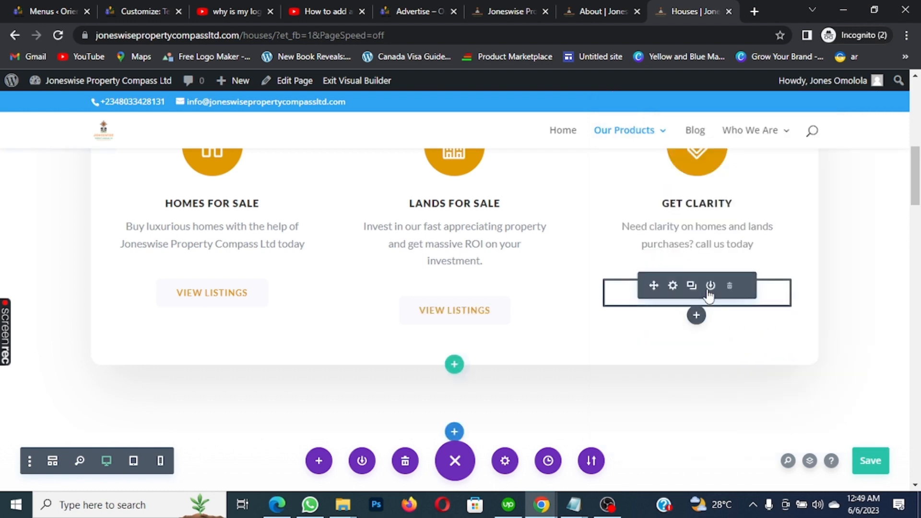
pyautogui.click(674, 287)
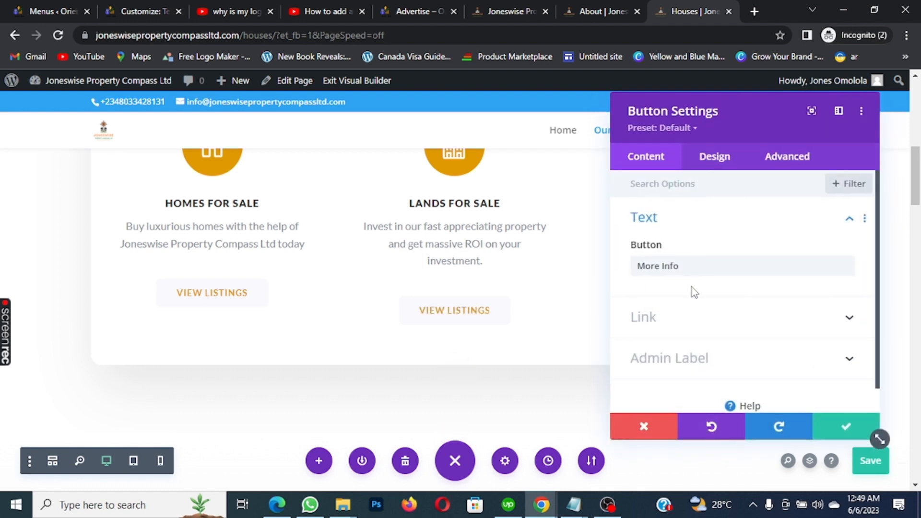
pyautogui.click(725, 158)
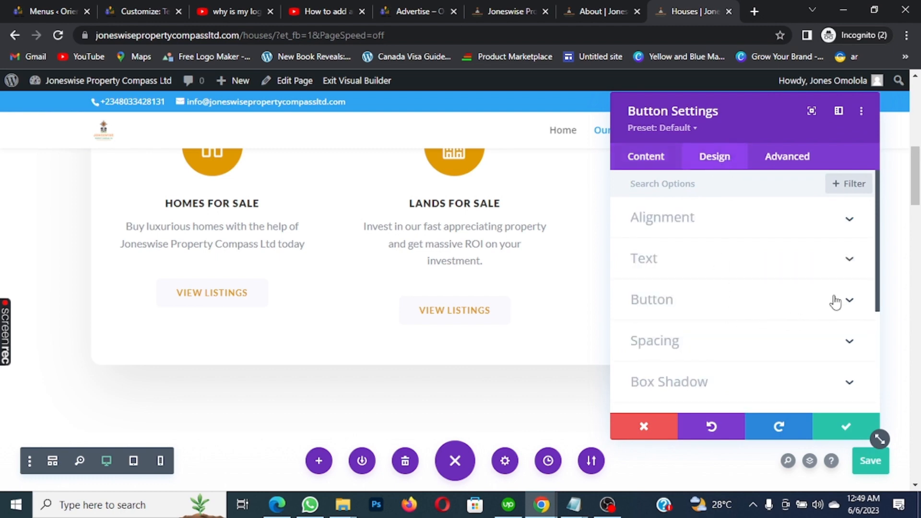
pyautogui.click(854, 301)
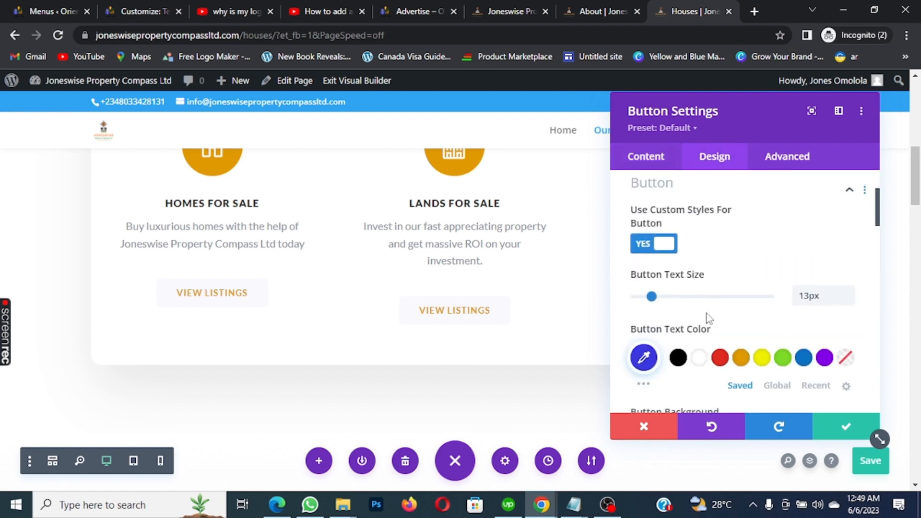
pyautogui.click(644, 364)
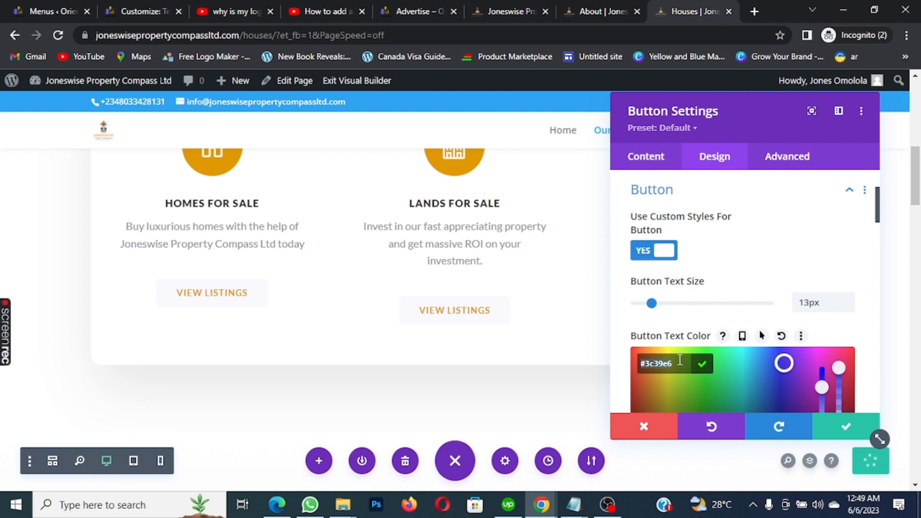
pyautogui.hotkey('ctrl', 'a')
pyautogui.write('#e09900')
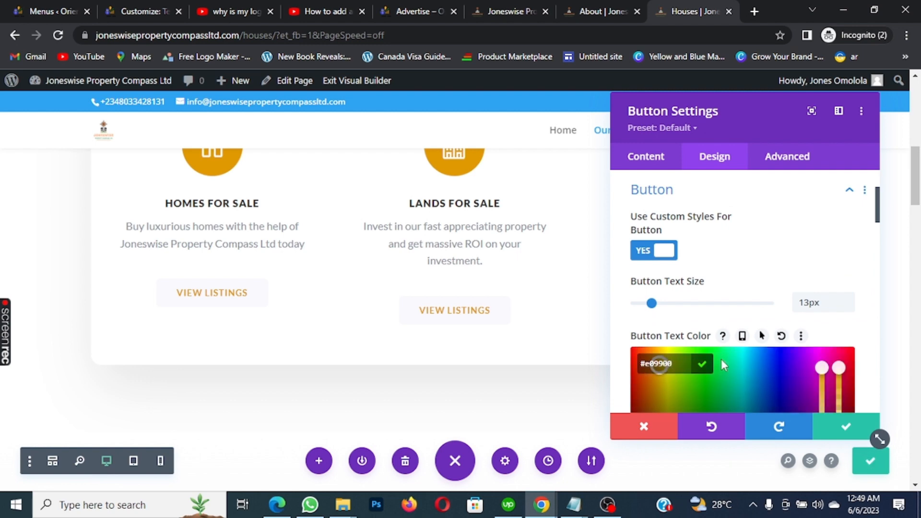
pyautogui.click(835, 426)
pyautogui.click(836, 425)
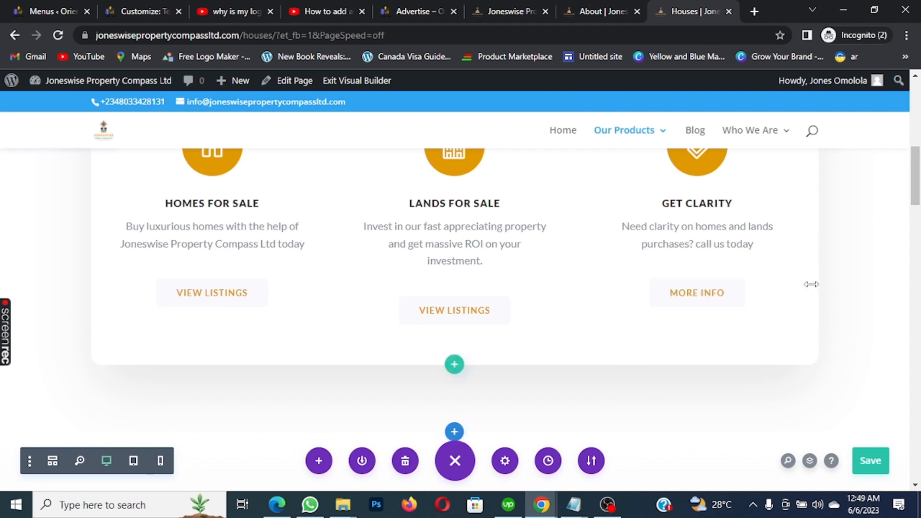
# Save the Houses page with the orange icon and button text changes
pyautogui.scroll(-3, 854, 299)
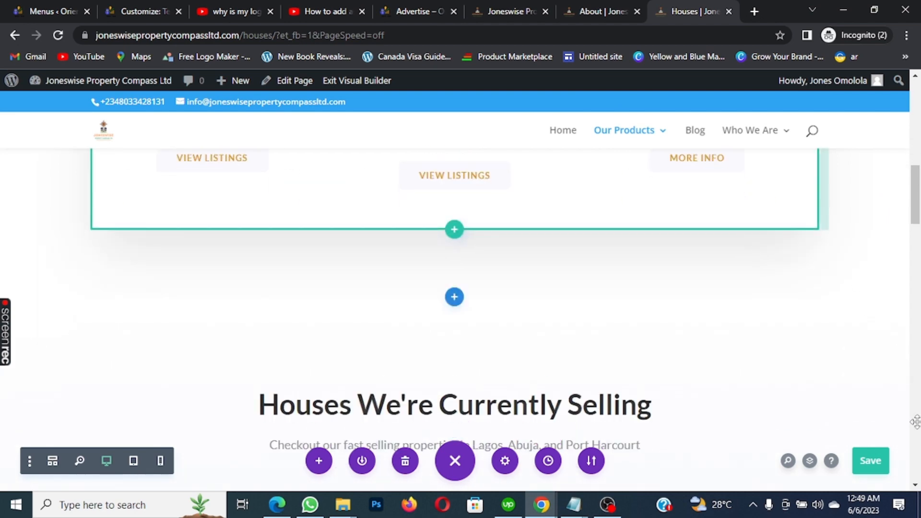
pyautogui.click(866, 463)
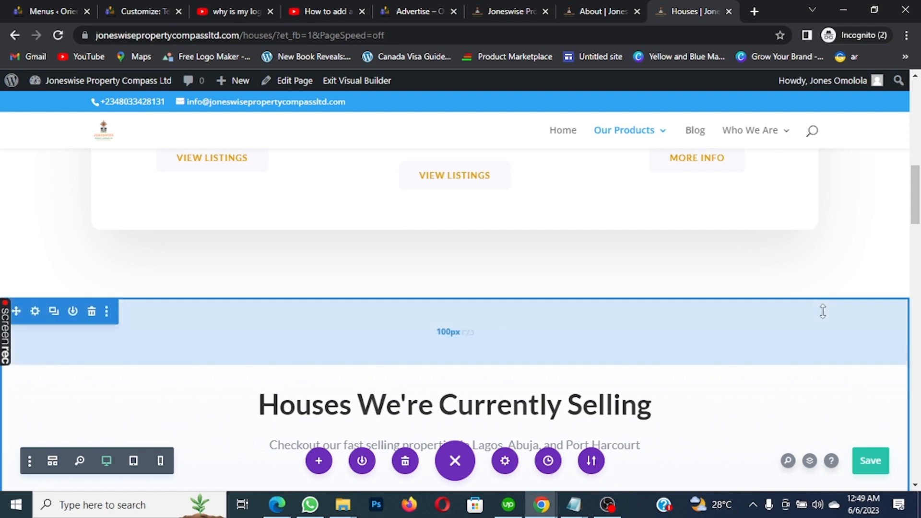
pyautogui.scroll(-2, 820, 309)
pyautogui.scroll(-4, 821, 309)
pyautogui.scroll(3, 829, 301)
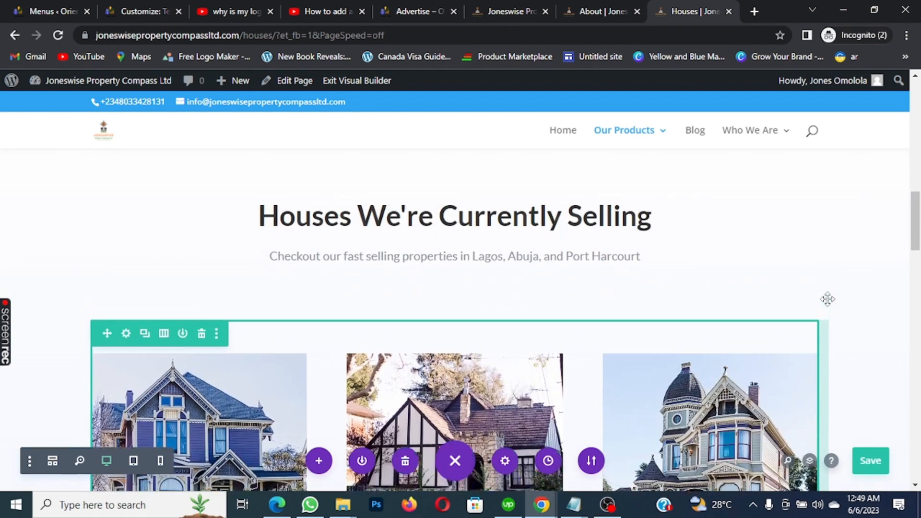
pyautogui.scroll(-4, 827, 298)
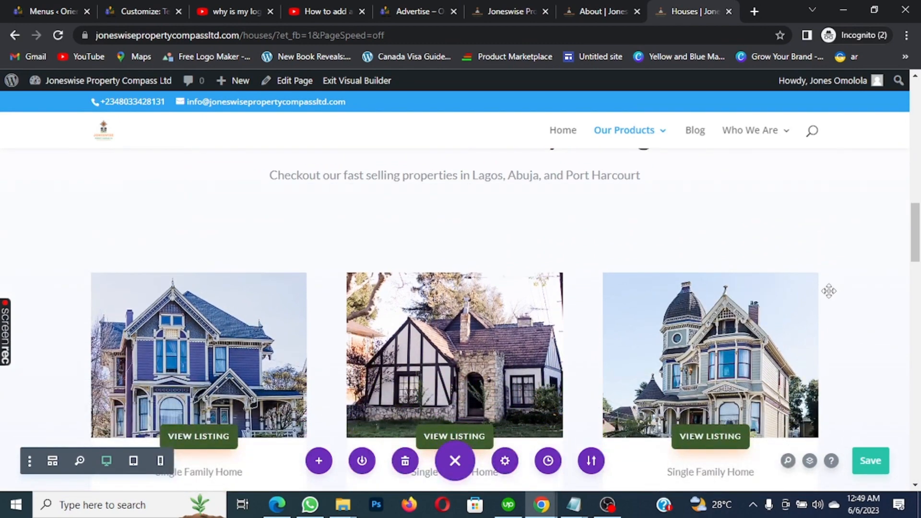
pyautogui.scroll(4, 818, 289)
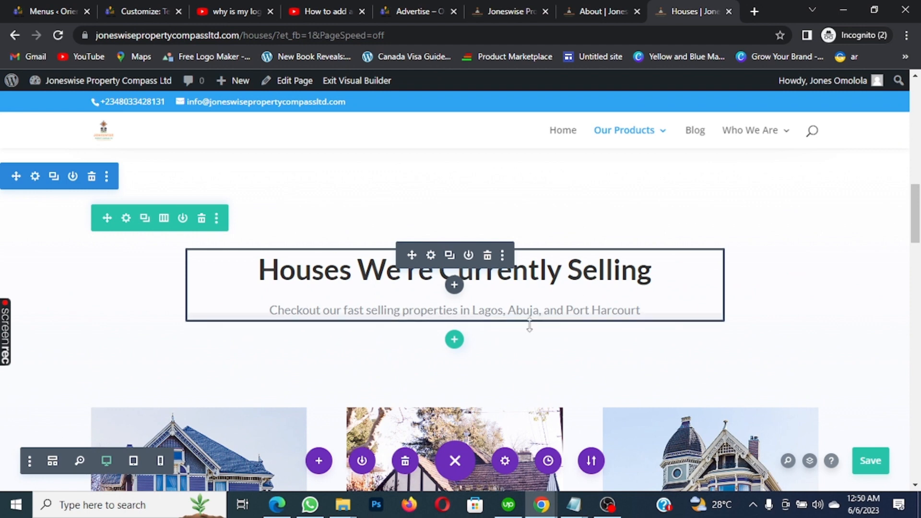
pyautogui.scroll(-3, 600, 319)
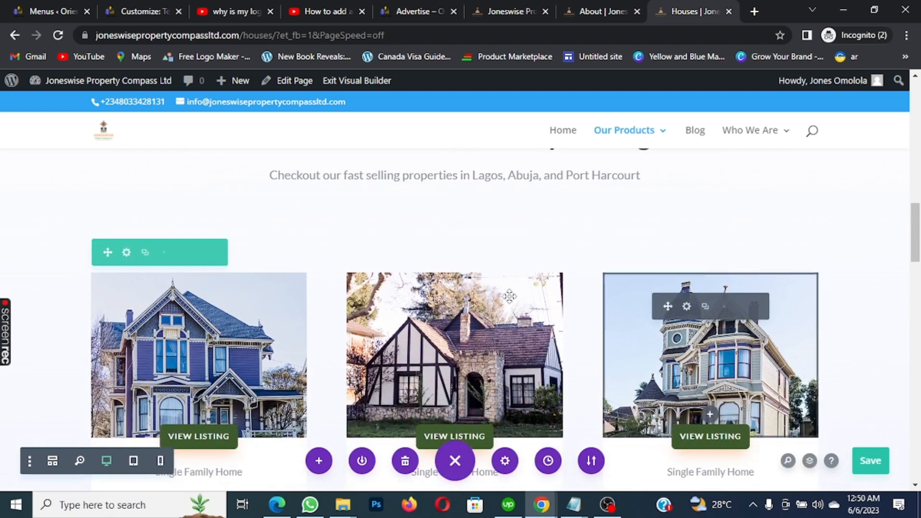
pyautogui.scroll(-2, 453, 249)
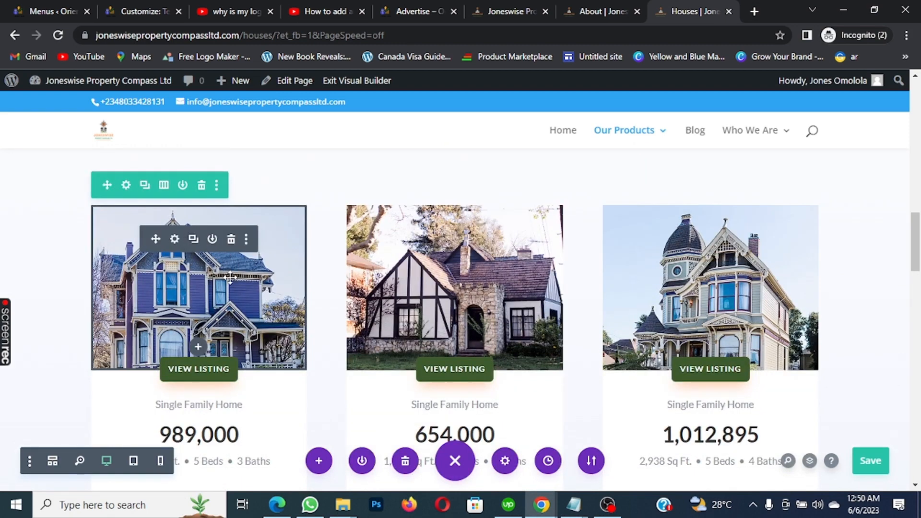
pyautogui.scroll(-1, 307, 225)
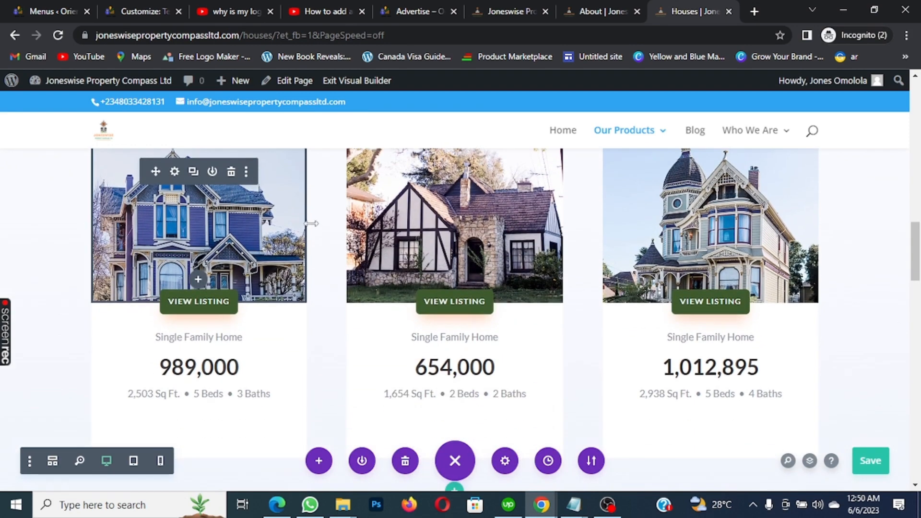
pyautogui.scroll(2, 288, 240)
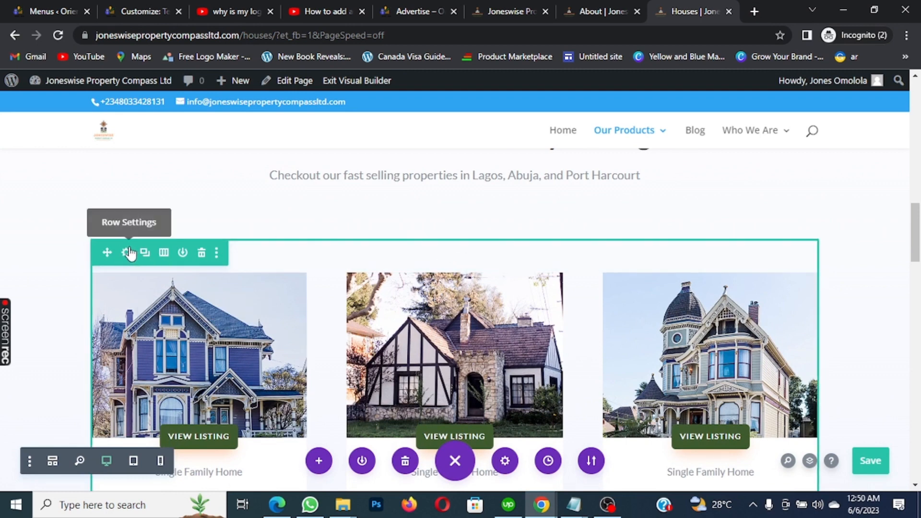
pyautogui.scroll(-1, 130, 253)
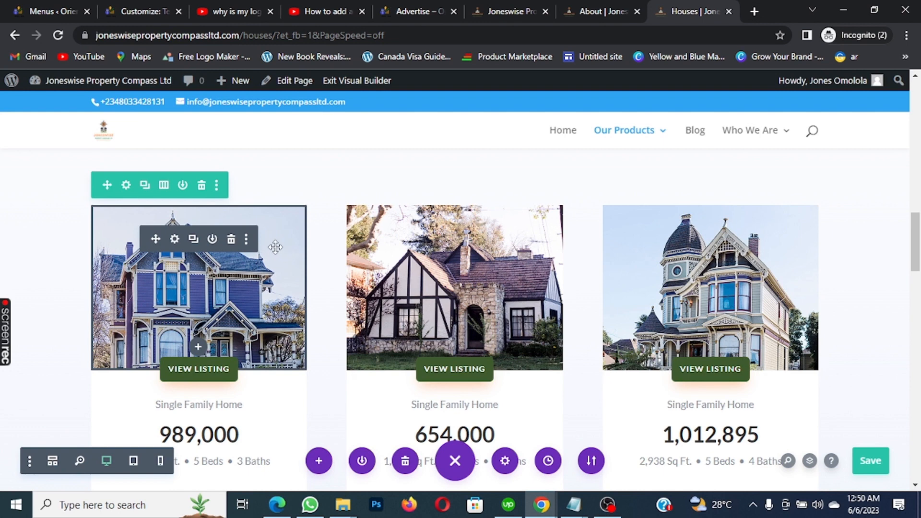
pyautogui.hotkey('ctrl', 's')
# Upload the Majestic View flyer and set it as the first house listing's image
pyautogui.click(175, 239)
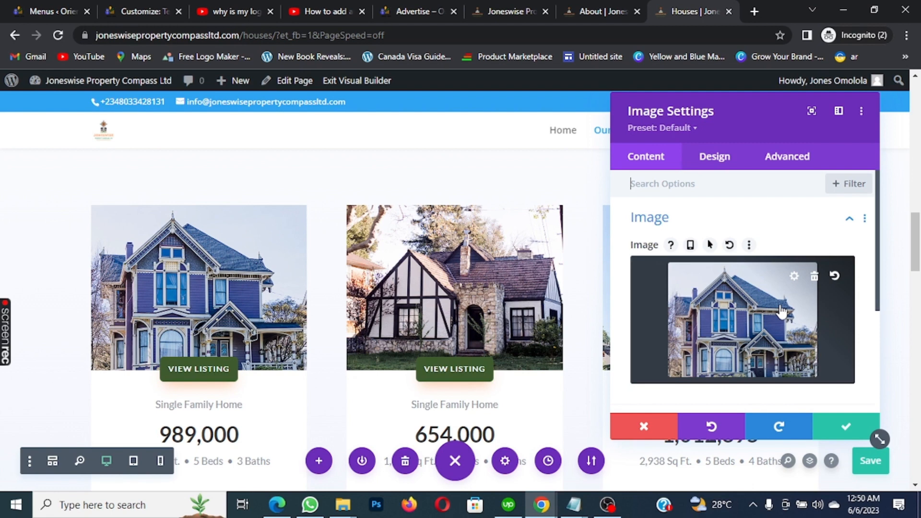
pyautogui.click(751, 309)
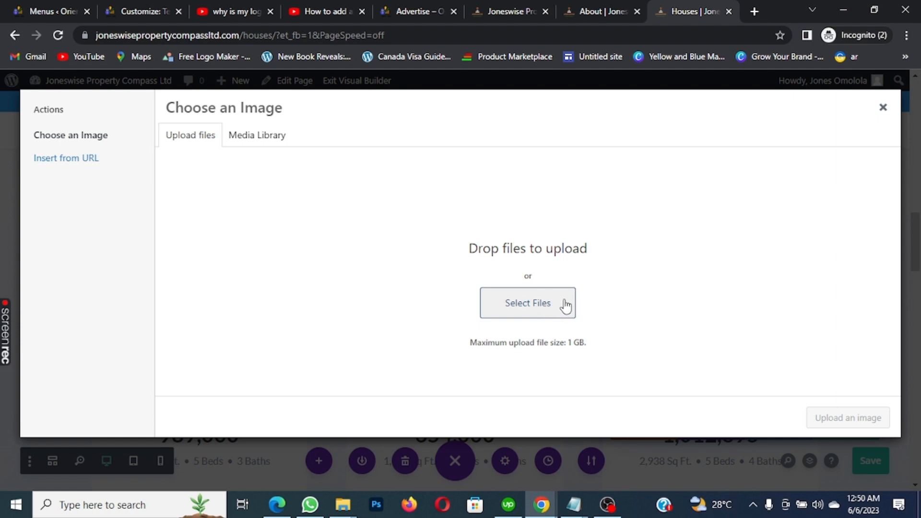
pyautogui.click(531, 309)
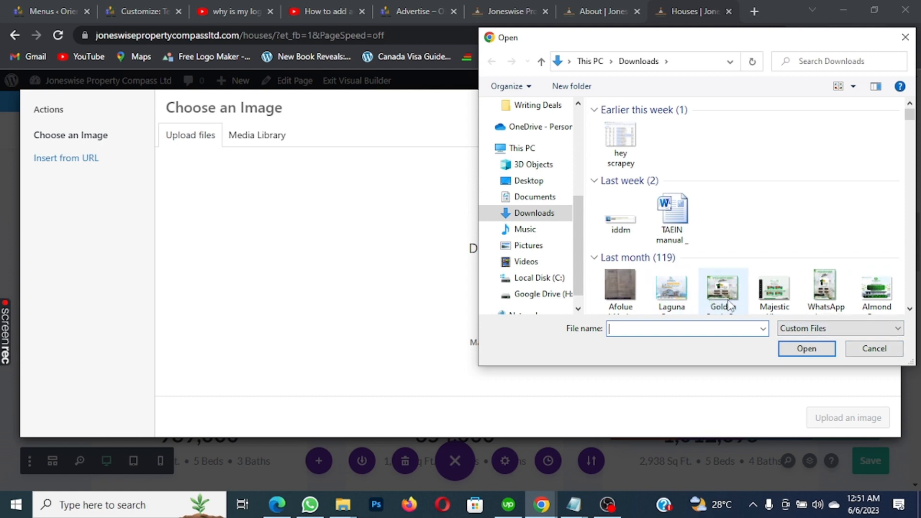
pyautogui.scroll(-2, 749, 302)
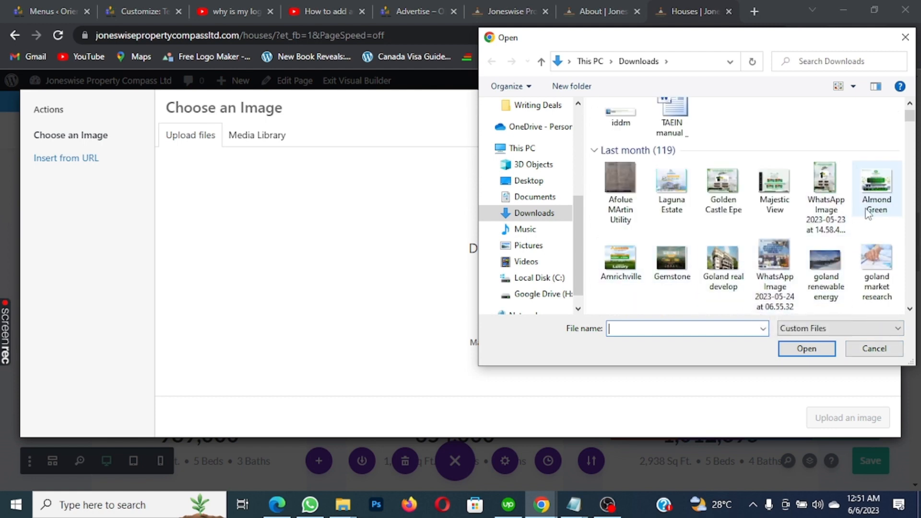
pyautogui.click(782, 183)
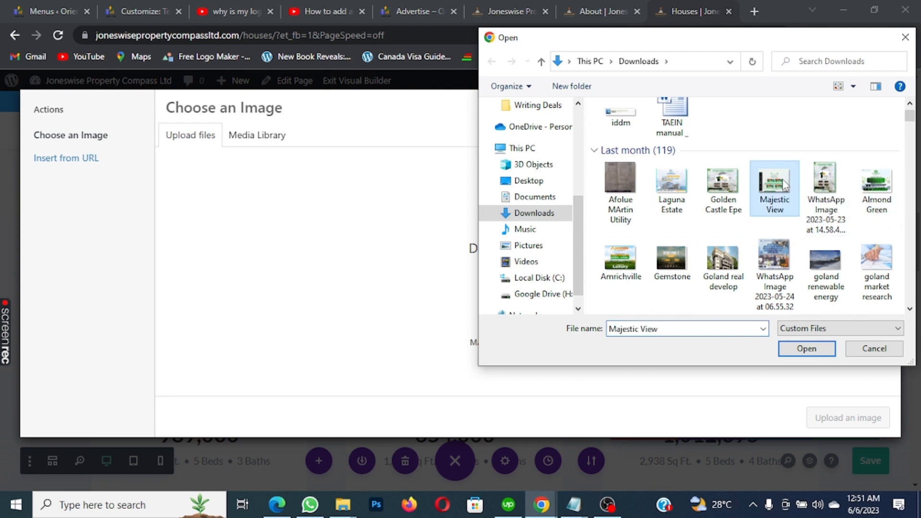
pyautogui.click(810, 350)
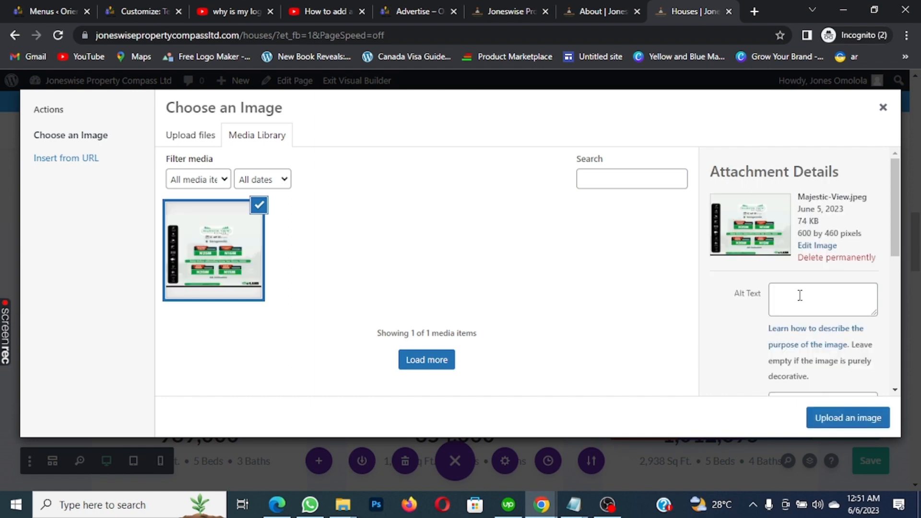
pyautogui.scroll(-5, 832, 258)
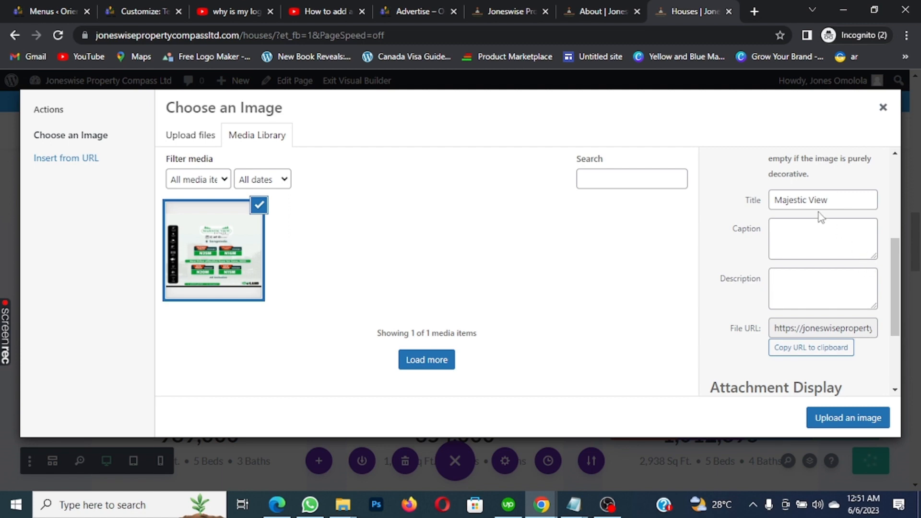
pyautogui.scroll(-3, 838, 241)
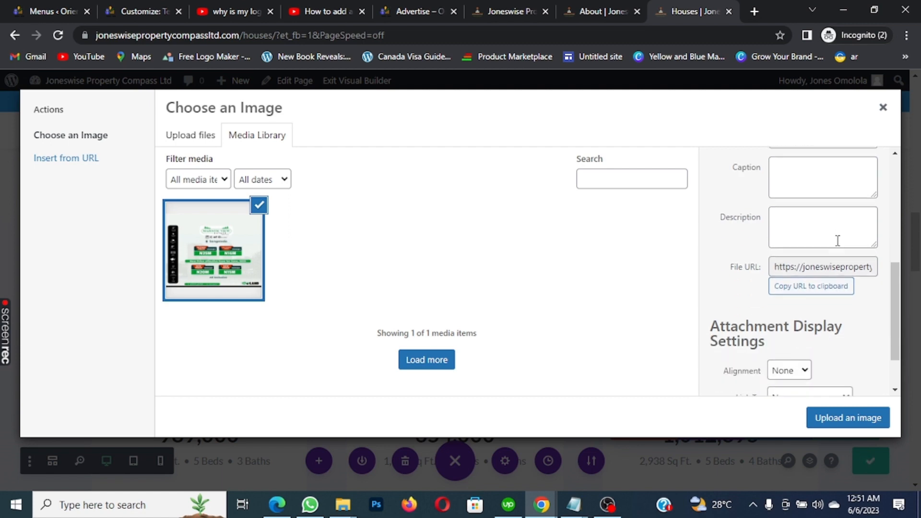
pyautogui.click(862, 423)
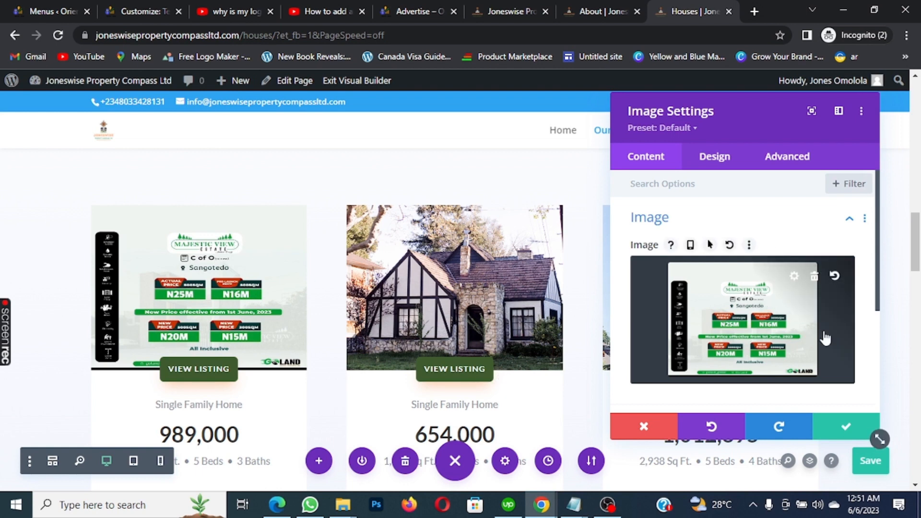
pyautogui.click(847, 430)
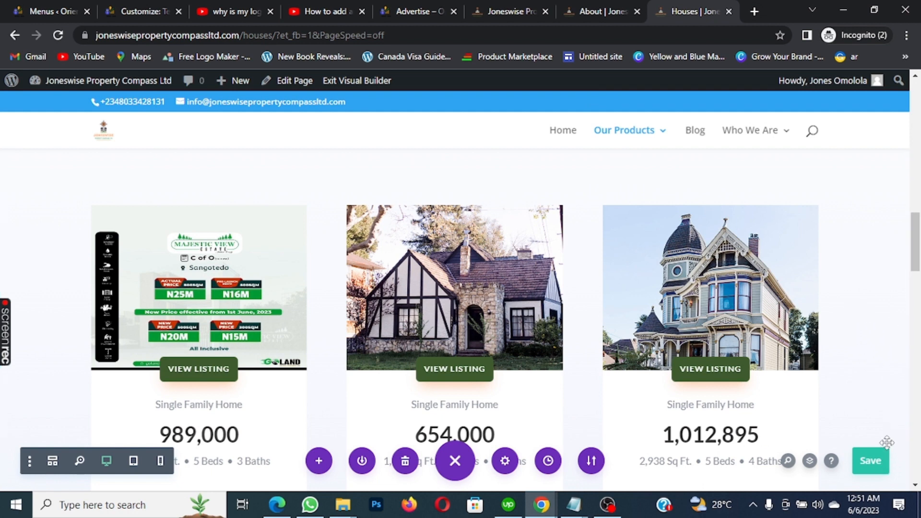
# Save the page with the Majestic View flyer
pyautogui.click(867, 463)
pyautogui.scroll(-1, 626, 287)
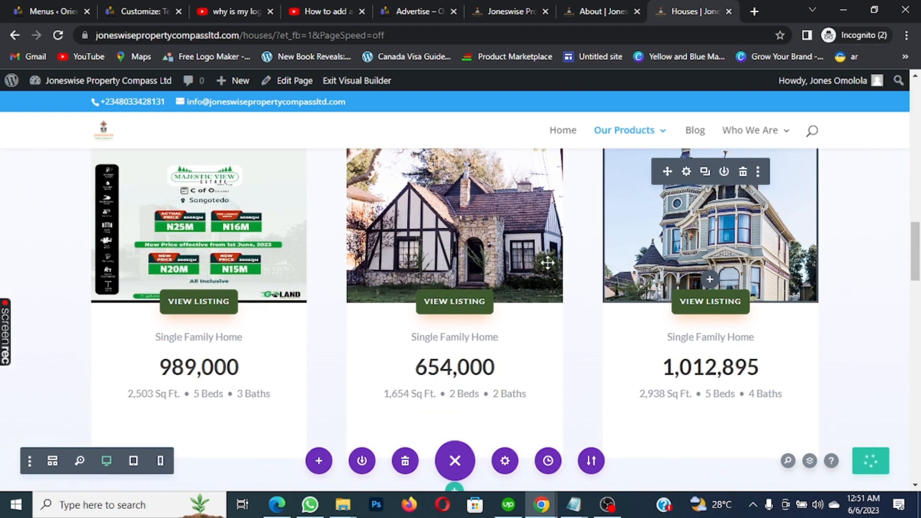
pyautogui.scroll(2, 507, 283)
pyautogui.scroll(-1, 508, 282)
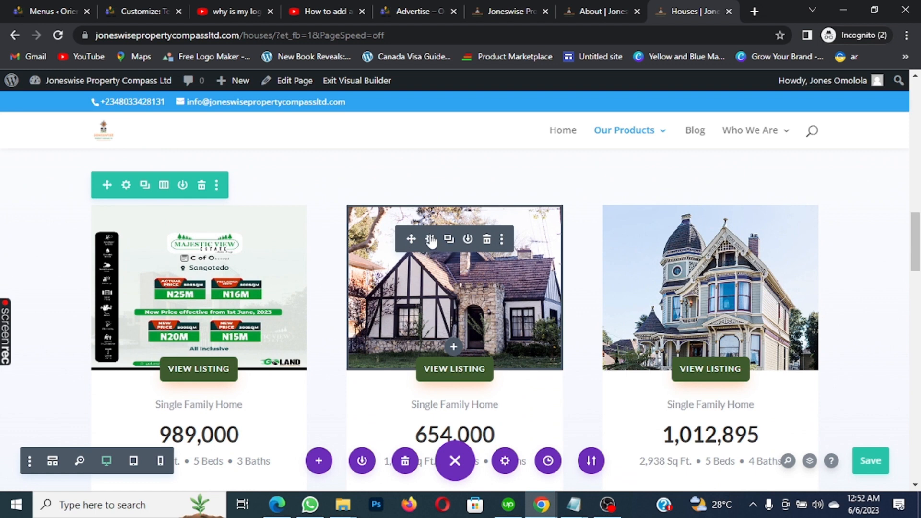
# Pick the Laguna Estate image from the media library for the second listing's Tudor house photo
pyautogui.click(431, 240)
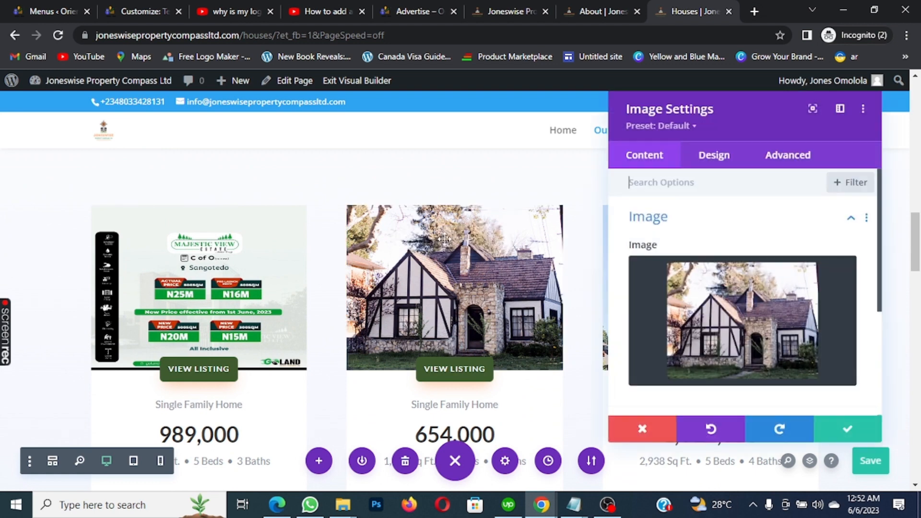
pyautogui.click(760, 312)
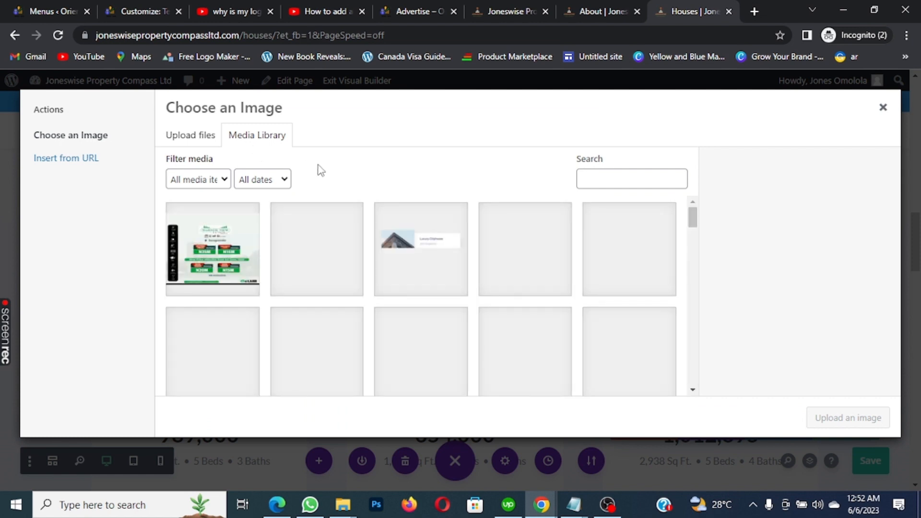
pyautogui.scroll(-2, 480, 233)
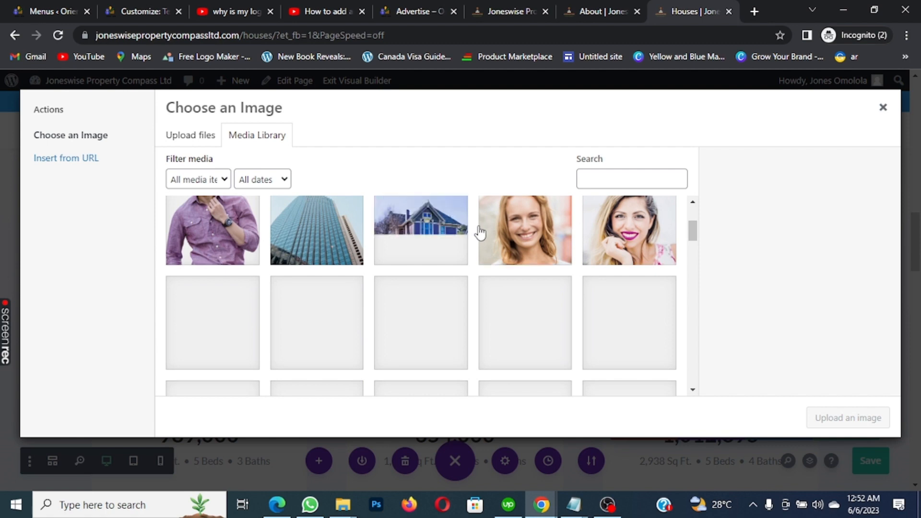
pyautogui.scroll(-5, 481, 232)
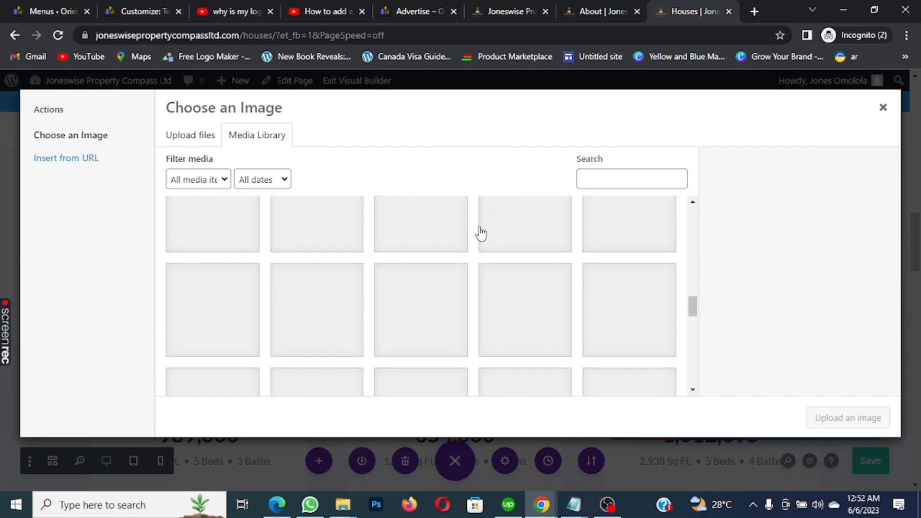
pyautogui.scroll(-3, 480, 234)
pyautogui.scroll(5, 480, 233)
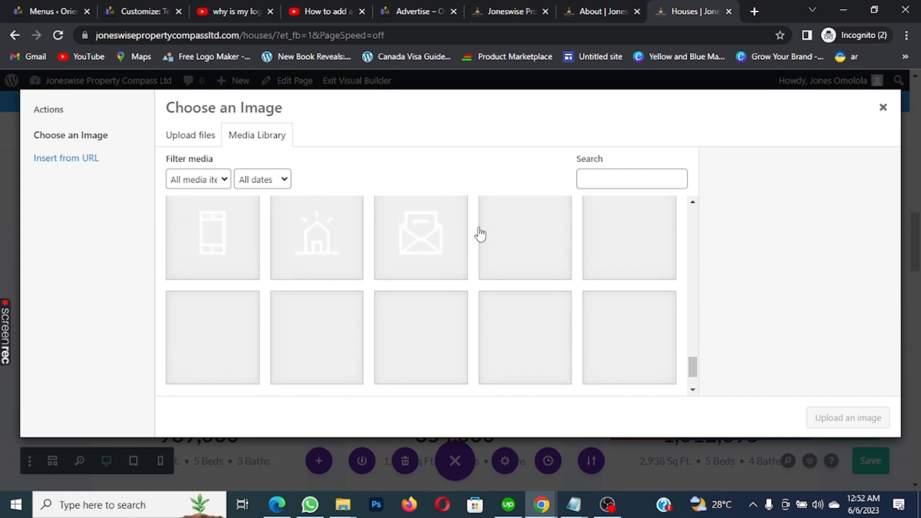
pyautogui.scroll(5, 480, 233)
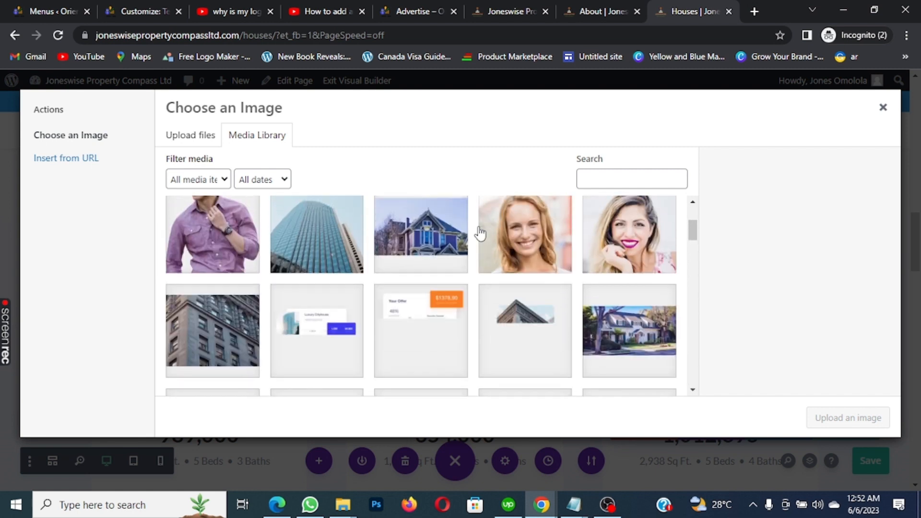
pyautogui.scroll(-3, 481, 234)
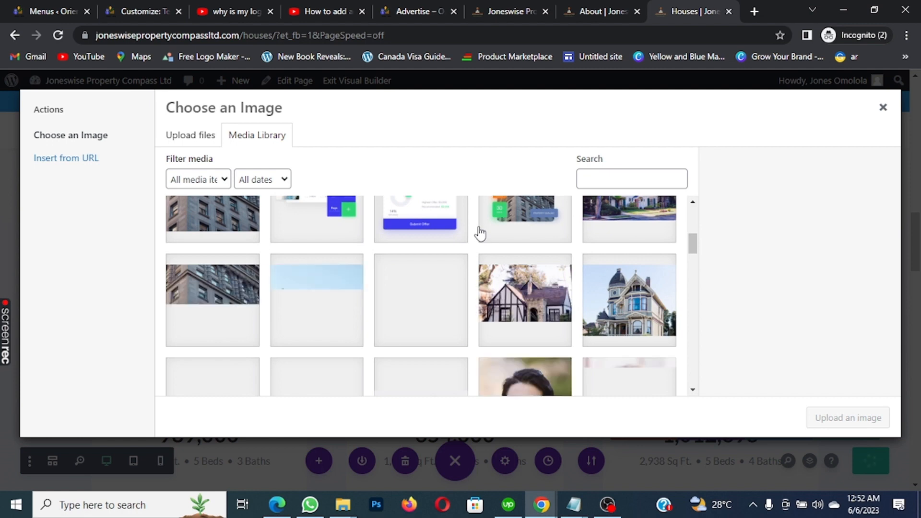
pyautogui.scroll(-3, 480, 233)
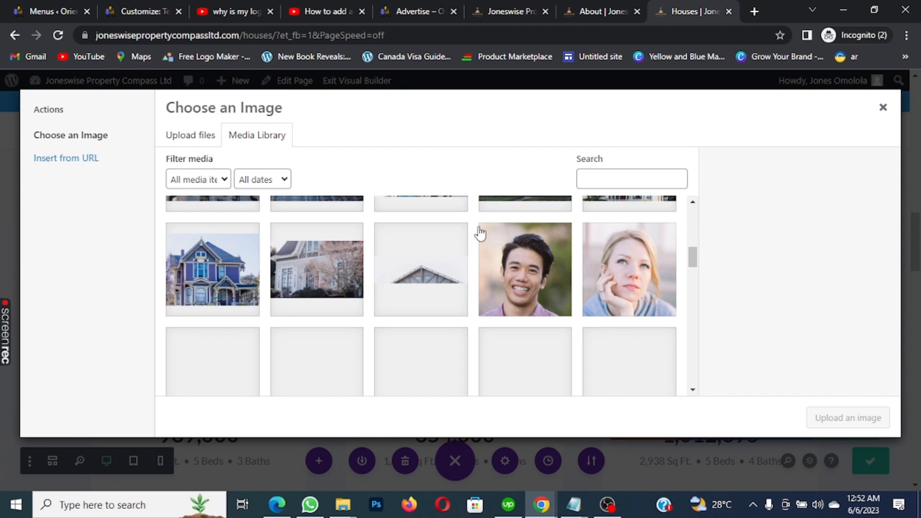
pyautogui.scroll(-2, 480, 234)
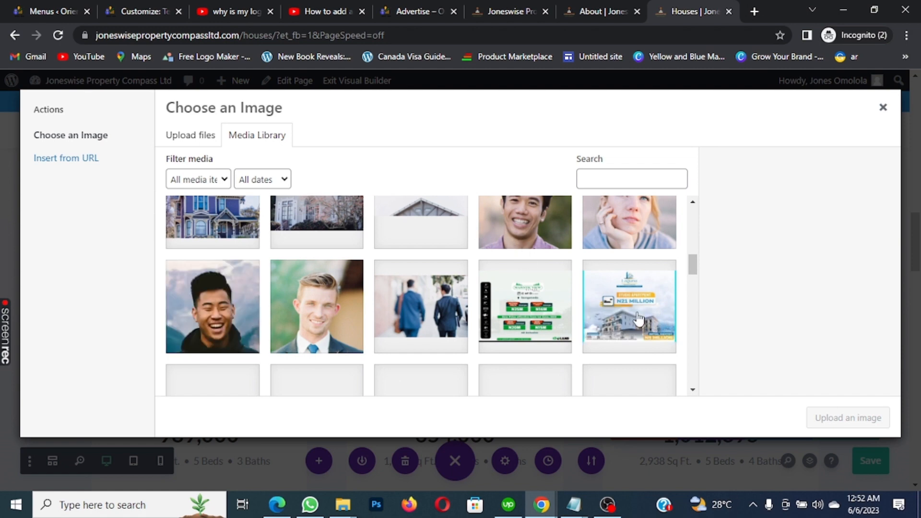
pyautogui.click(636, 311)
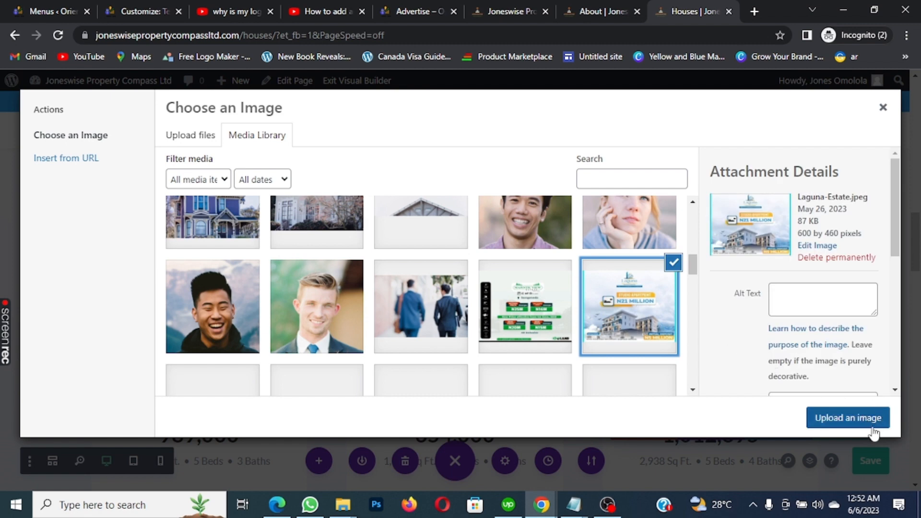
pyautogui.click(859, 424)
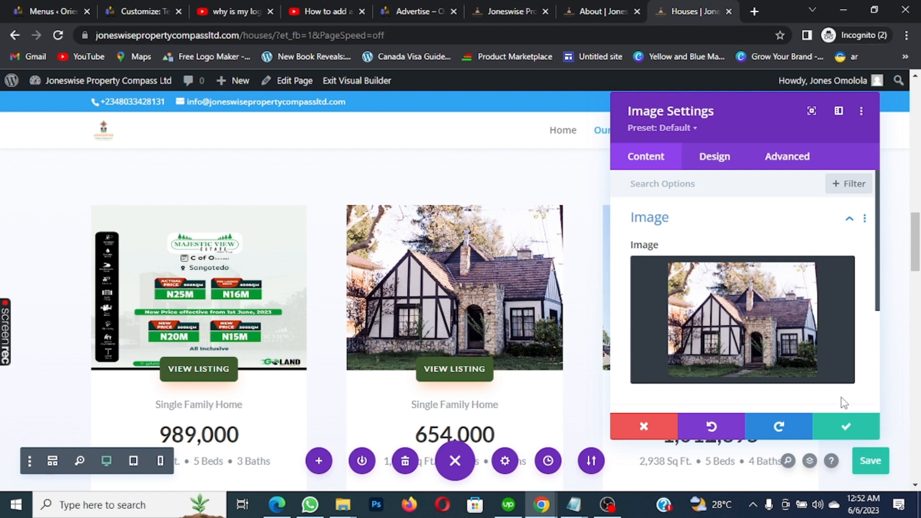
# Set the second listing's image to the Laguna-Estate.jpeg studio apartment flyer and apply it
pyautogui.click(753, 306)
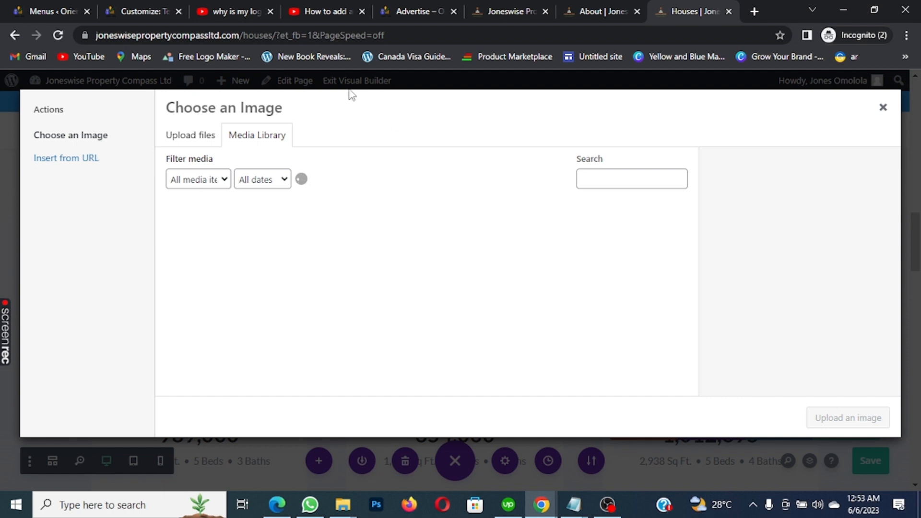
pyautogui.click(196, 135)
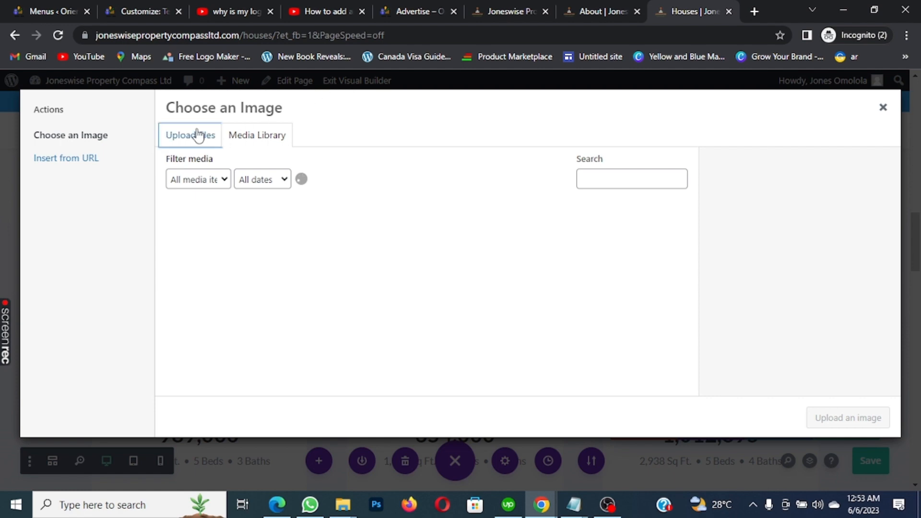
pyautogui.click(275, 138)
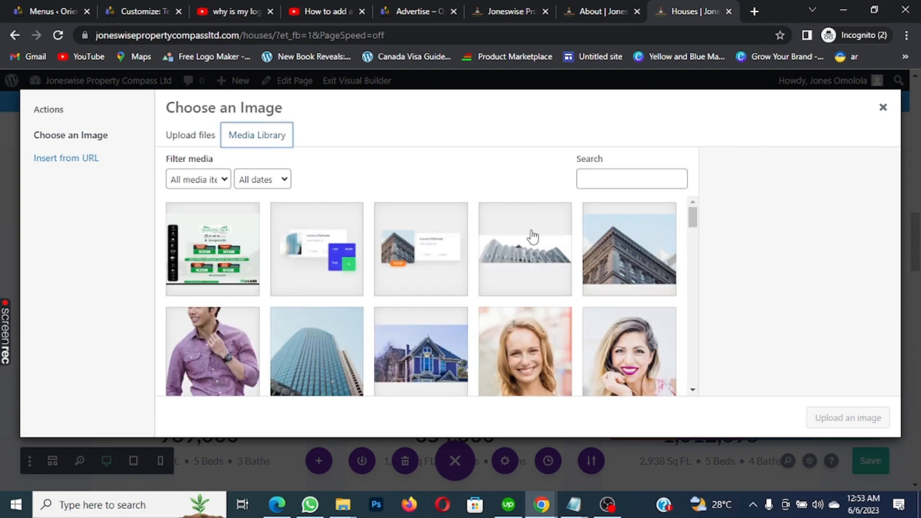
pyautogui.scroll(-3, 571, 267)
pyautogui.scroll(-10, 586, 263)
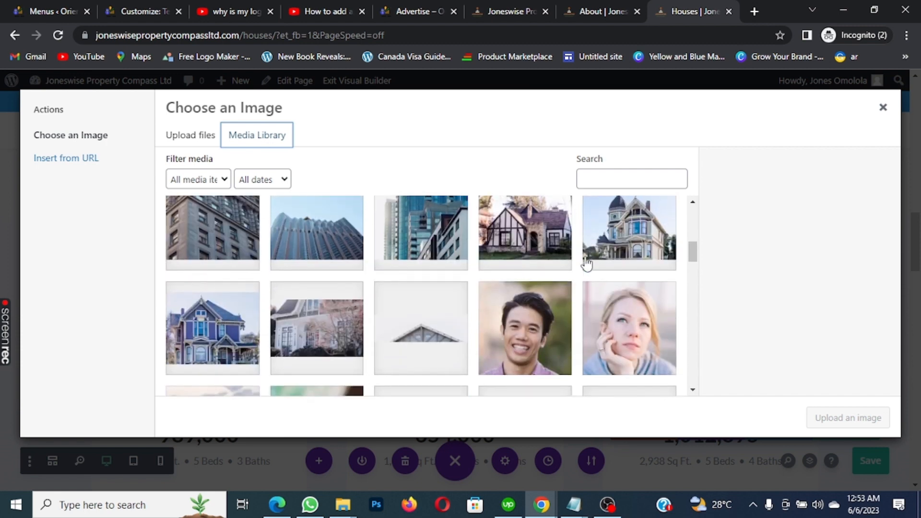
pyautogui.scroll(2, 595, 262)
pyautogui.scroll(-2, 603, 263)
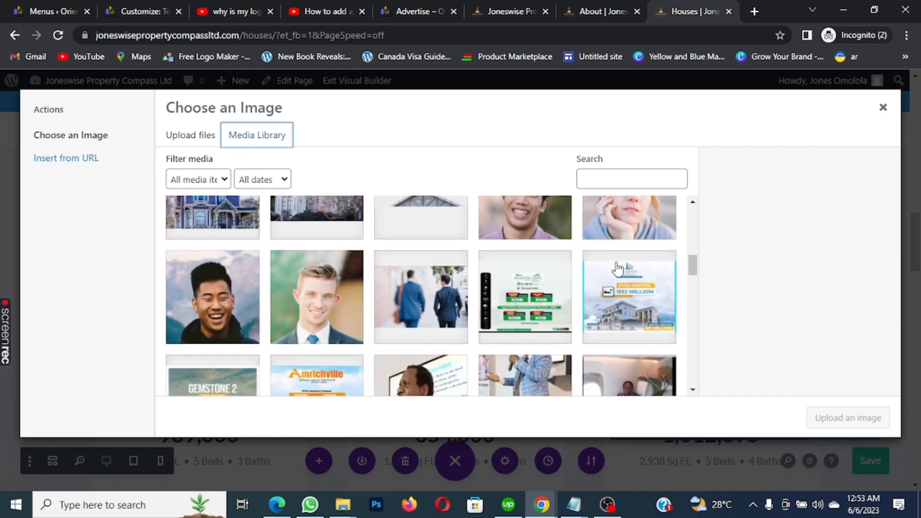
pyautogui.click(627, 247)
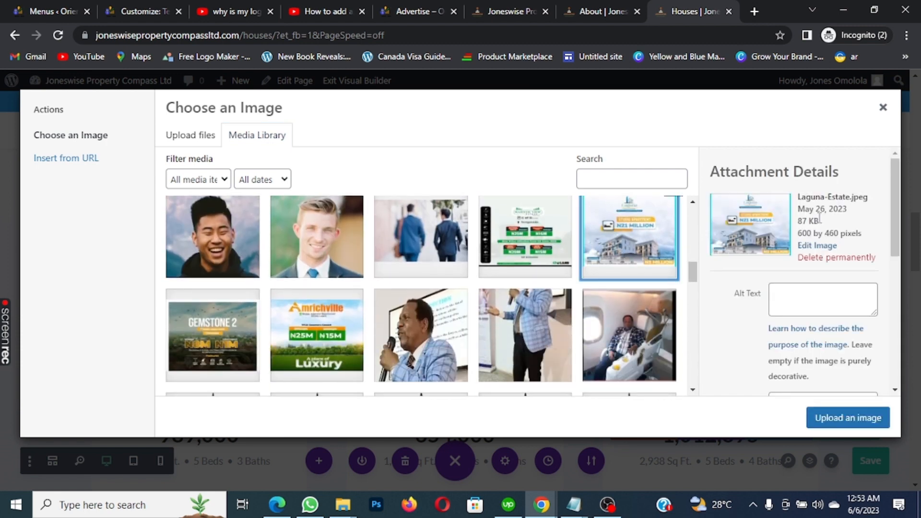
pyautogui.click(853, 421)
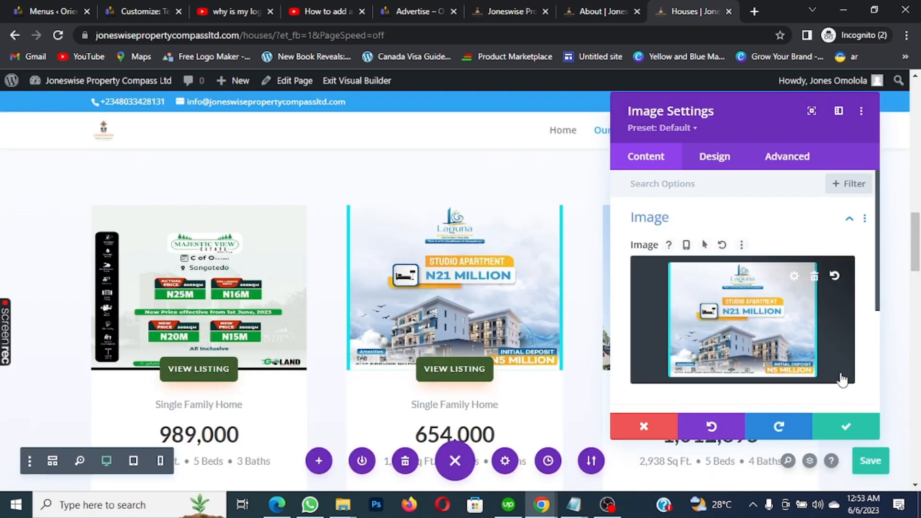
pyautogui.click(846, 429)
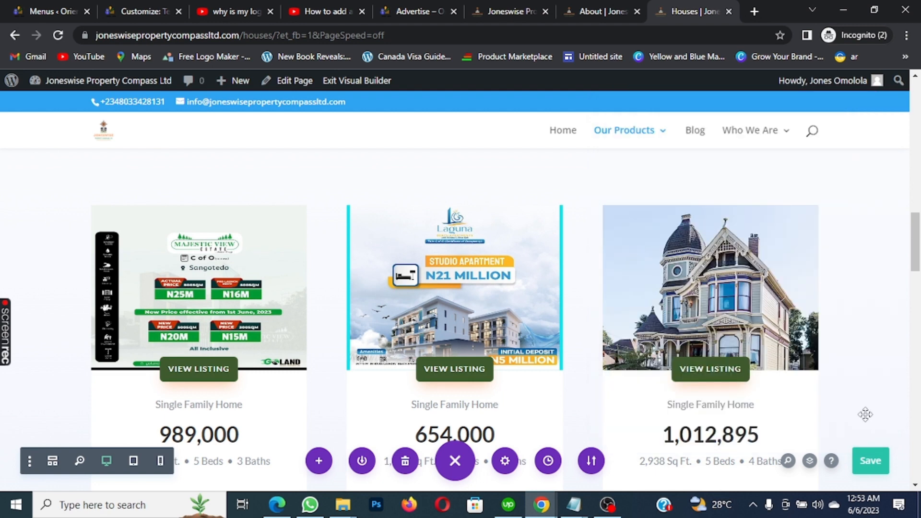
# Save the page, then open the image settings for the third listing's Victorian house photo
pyautogui.click(863, 464)
pyautogui.click(870, 462)
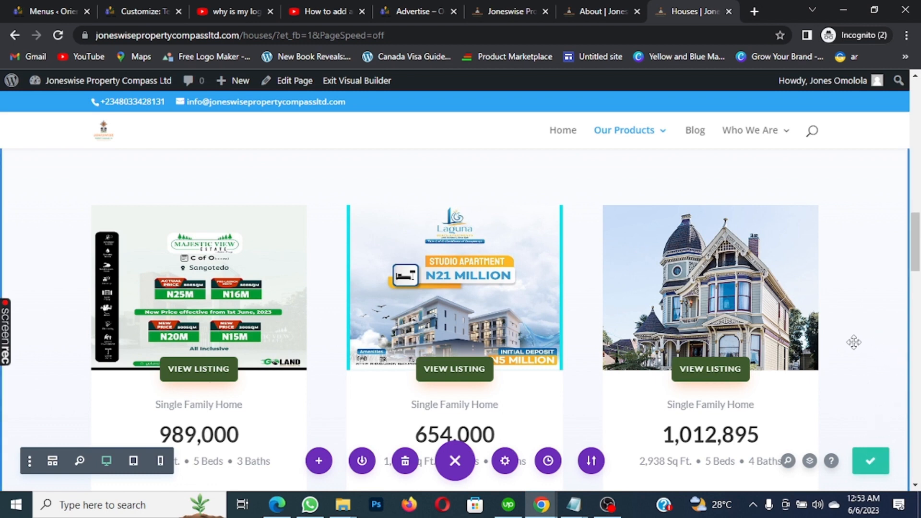
pyautogui.scroll(-1, 853, 344)
pyautogui.scroll(1, 703, 261)
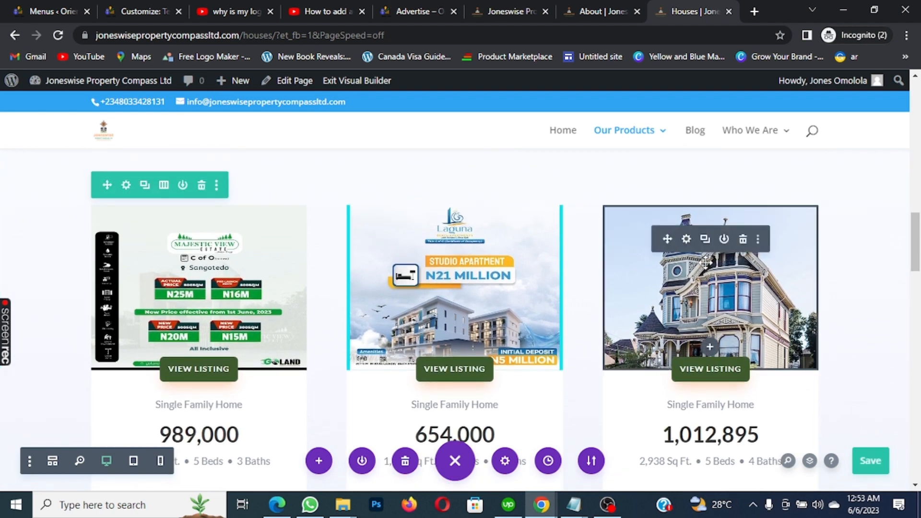
pyautogui.click(686, 240)
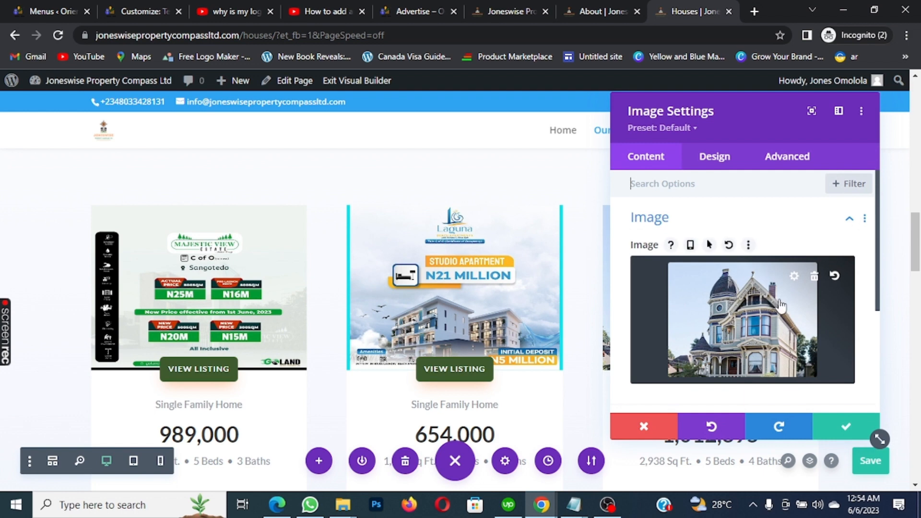
# Choose the GEMSTONE 2 flyer from the Media Library as the third listing's image and apply it
pyautogui.click(758, 307)
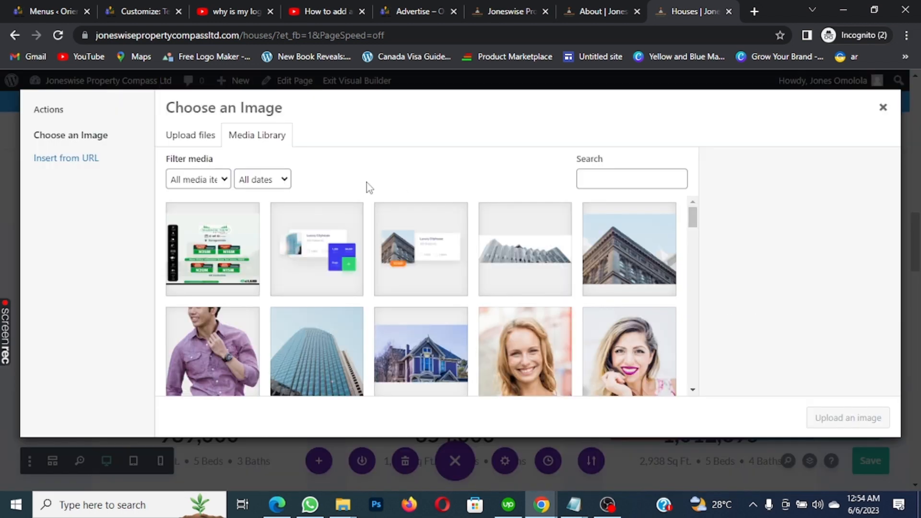
pyautogui.scroll(-5, 591, 290)
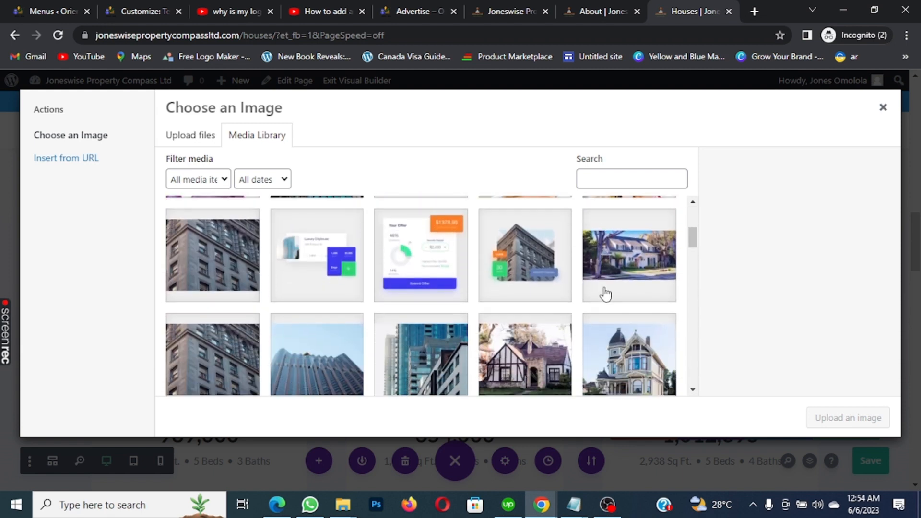
pyautogui.scroll(-5, 609, 298)
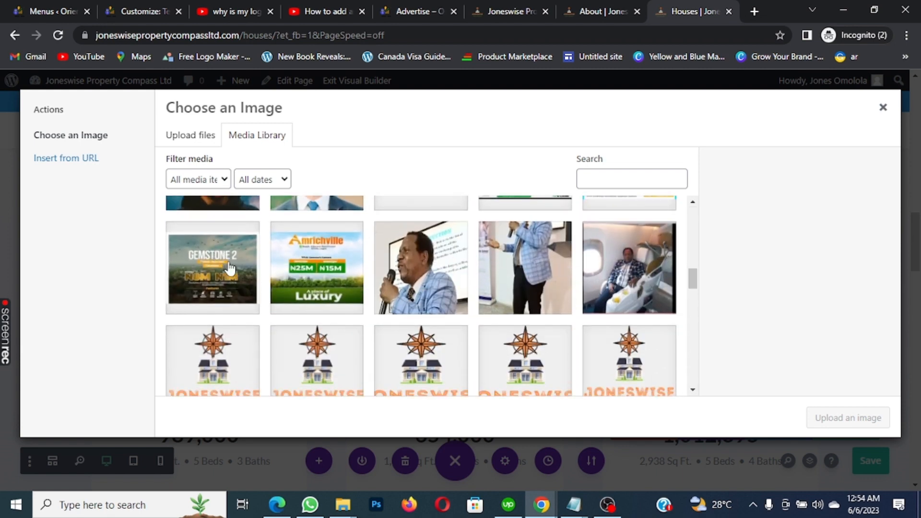
pyautogui.click(229, 265)
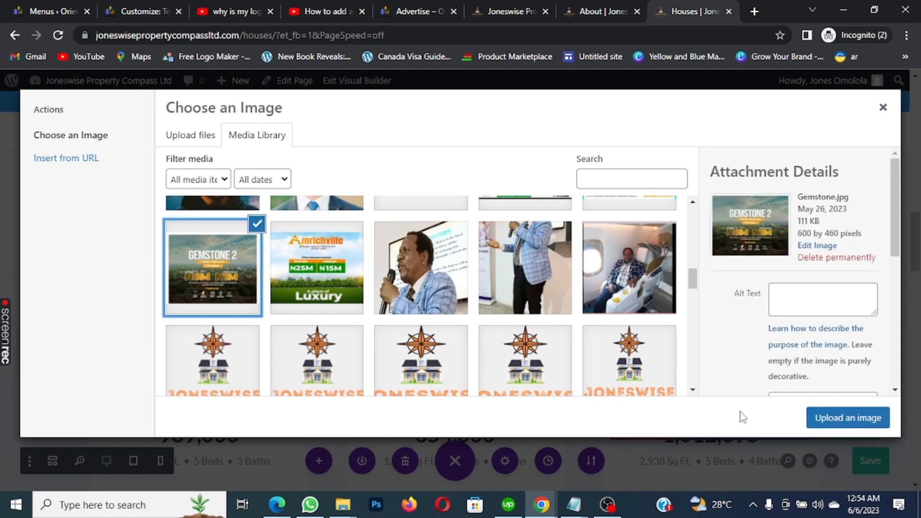
pyautogui.click(856, 422)
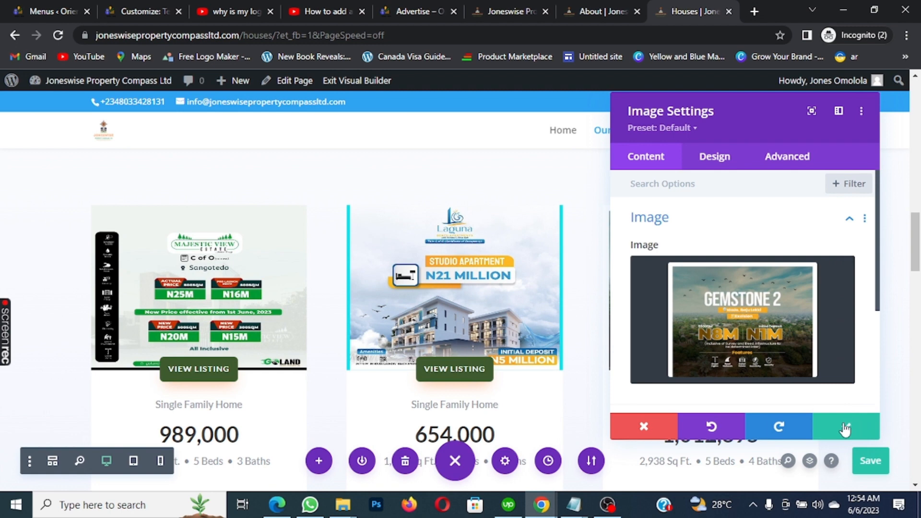
pyautogui.click(847, 433)
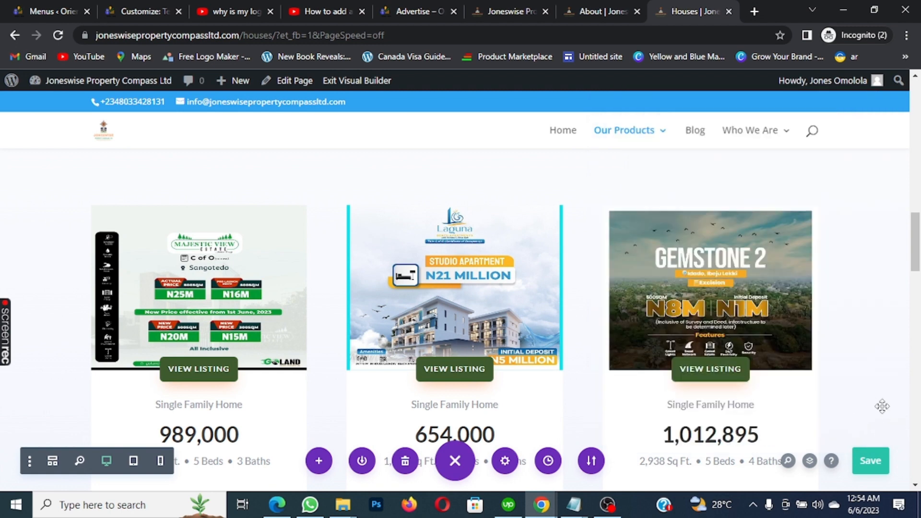
# Save the Houses page with the new Gemstone 2 flyer images
pyautogui.click(870, 462)
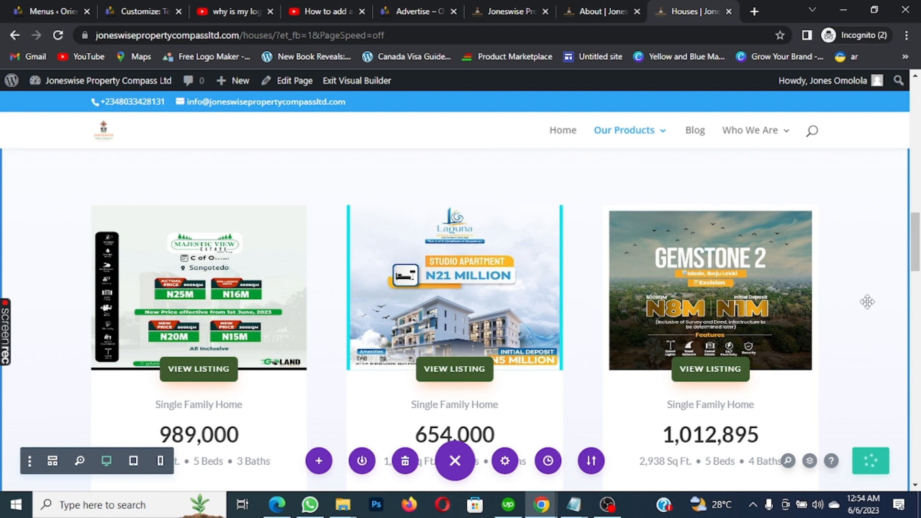
pyautogui.scroll(-1, 864, 301)
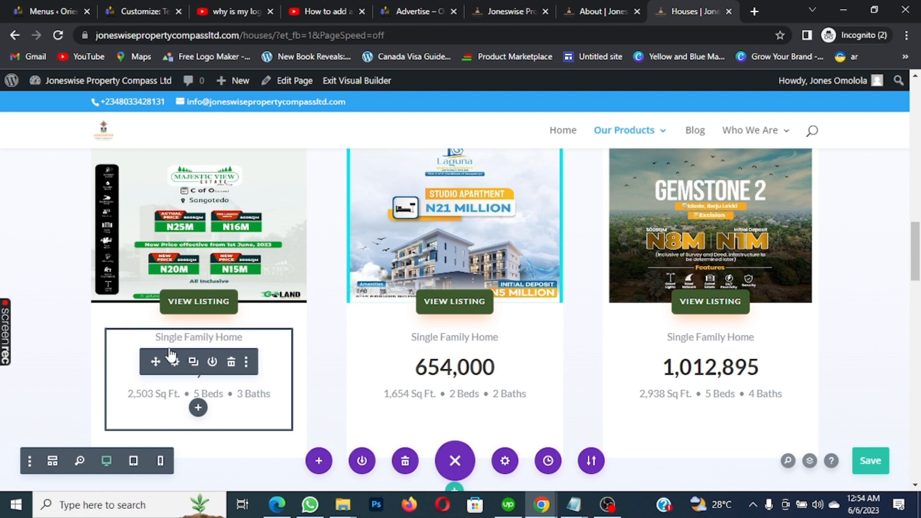
pyautogui.hotkey('ctrl', 's')
# Replace the first listing's 'Single Family Home' title with 'Majestic View Estate' in its Text Settings
pyautogui.click(176, 364)
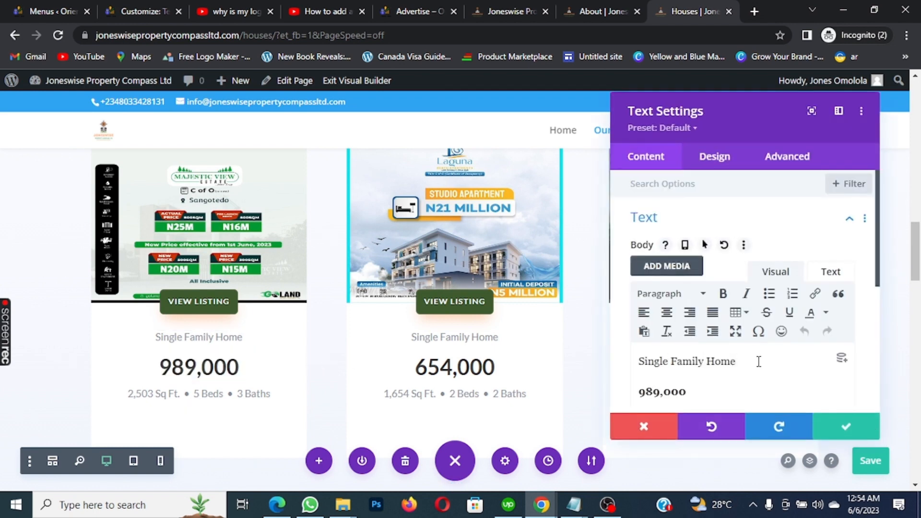
pyautogui.moveTo(740, 363); pyautogui.dragTo(648, 366)
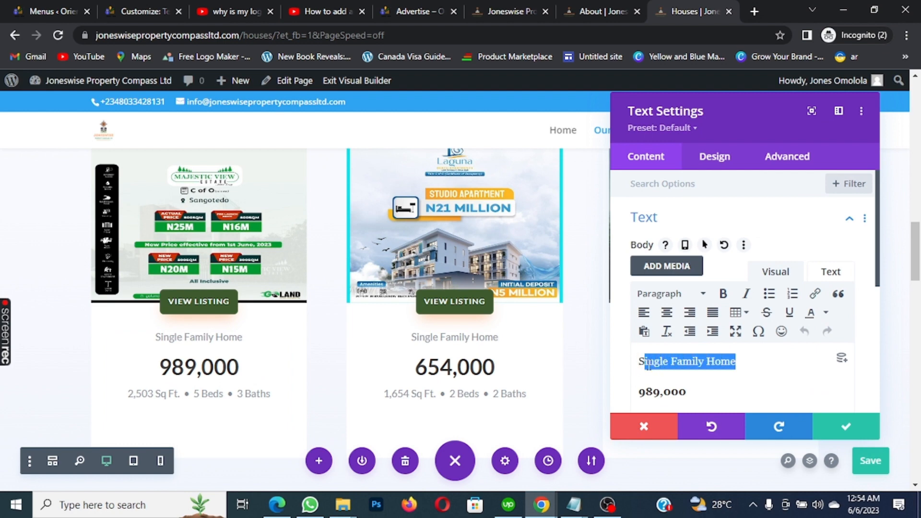
pyautogui.press('BackSpace')
pyautogui.press('BackSpace')
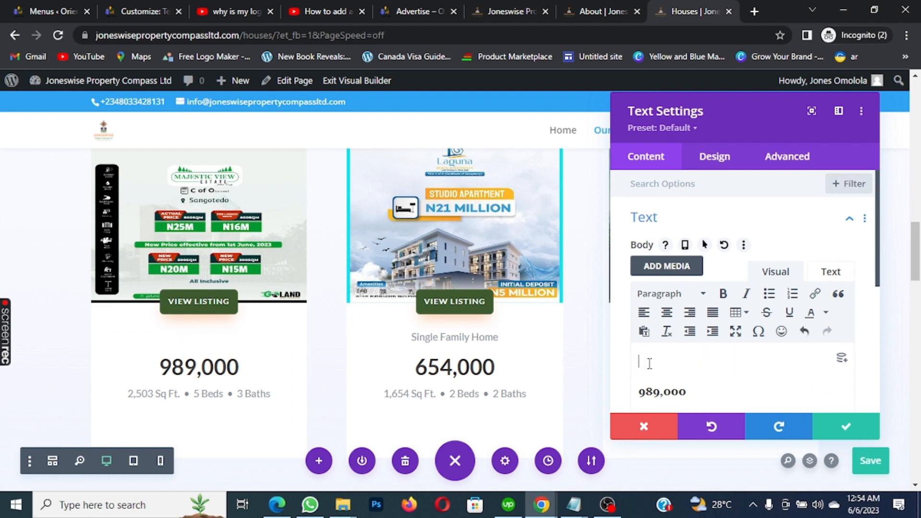
pyautogui.write('Majestic View Esya')
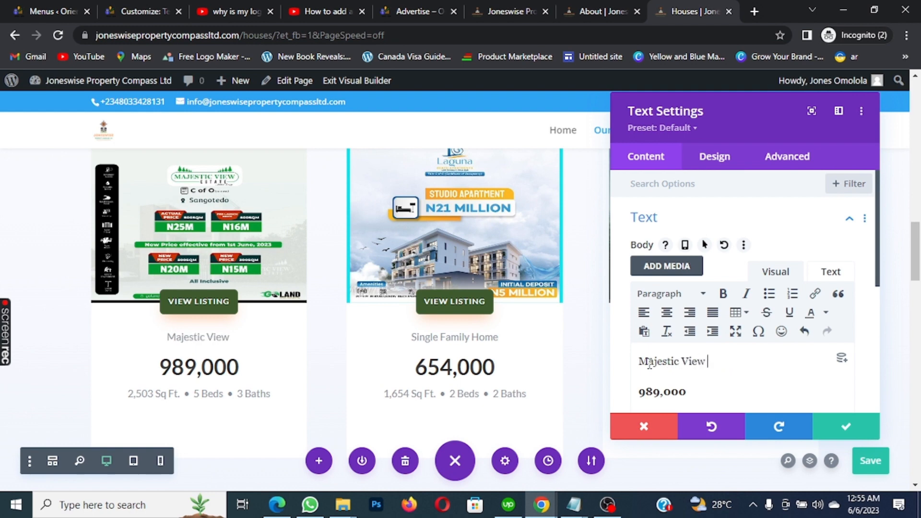
pyautogui.press('BackSpace')
pyautogui.press('BackSpace')
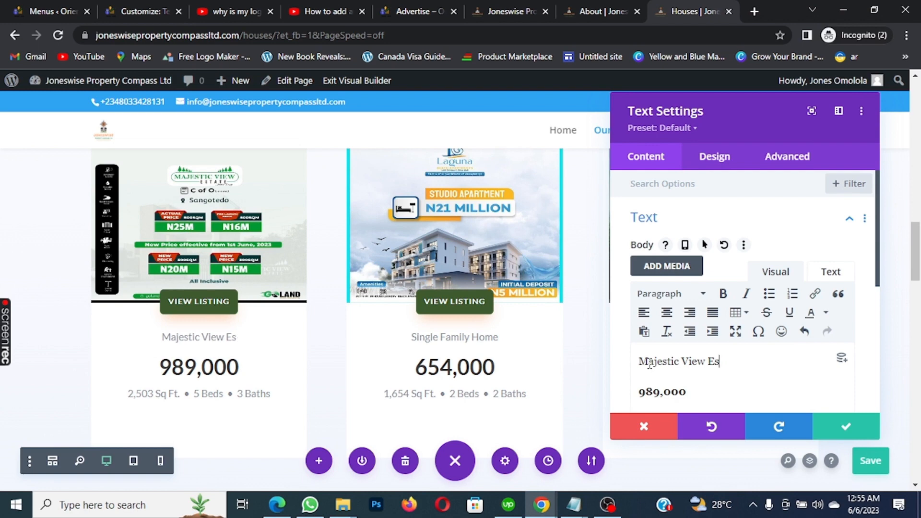
pyautogui.write('tae')
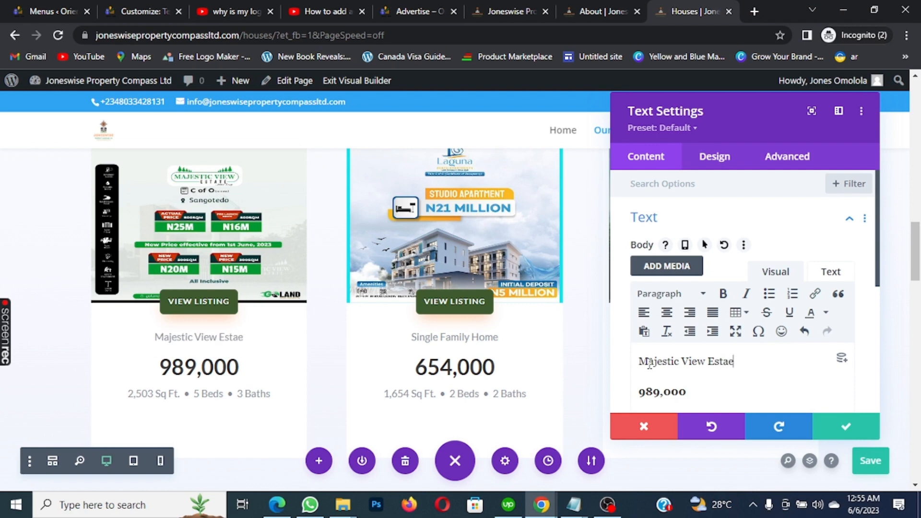
pyautogui.press('BackSpace')
pyautogui.write('te')
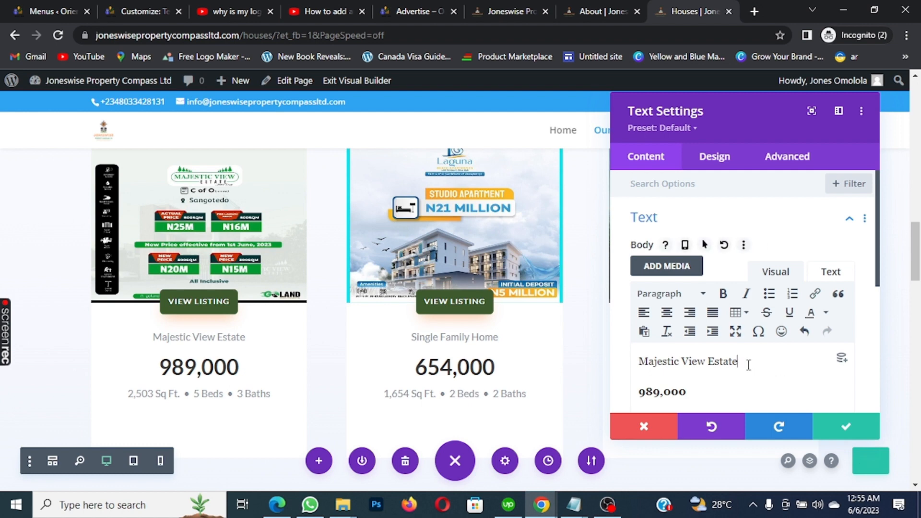
# Replace the first listing's 989,000 price line with '500SQM = N25M'
pyautogui.click(639, 391)
pyautogui.write('500')
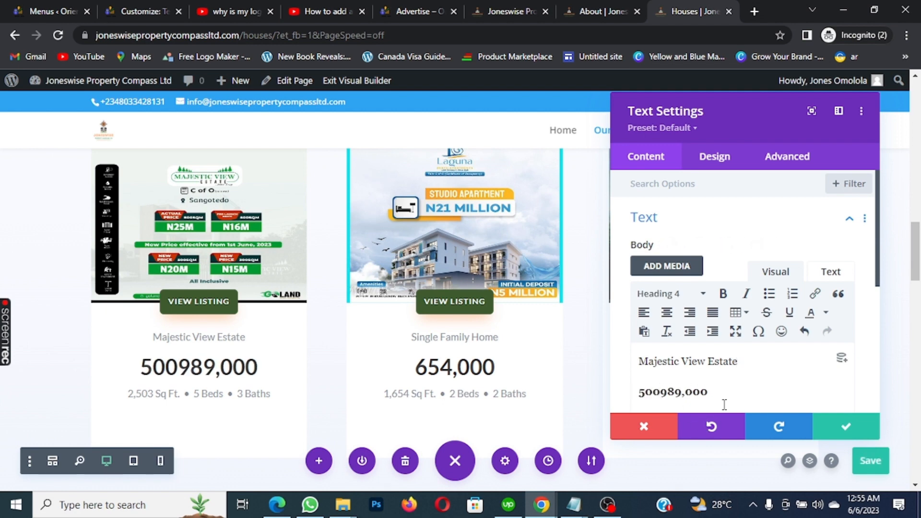
pyautogui.write('SQM ')
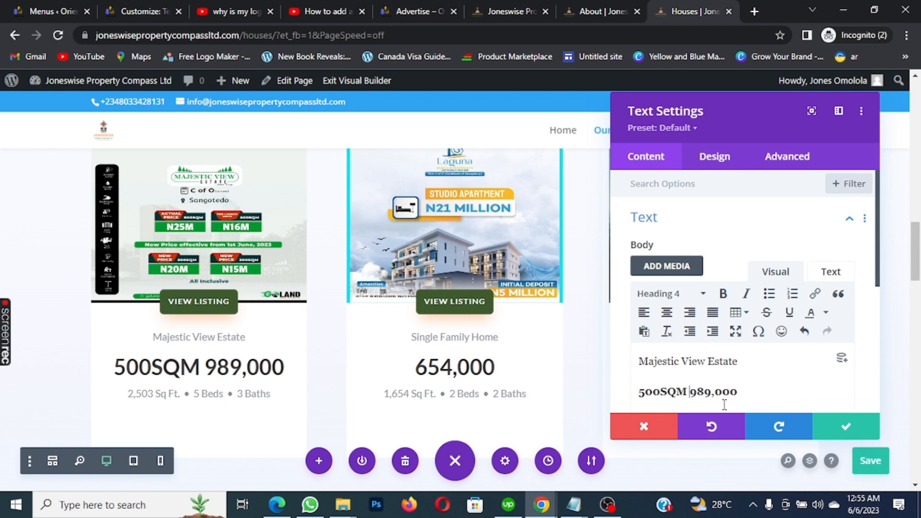
pyautogui.write('=')
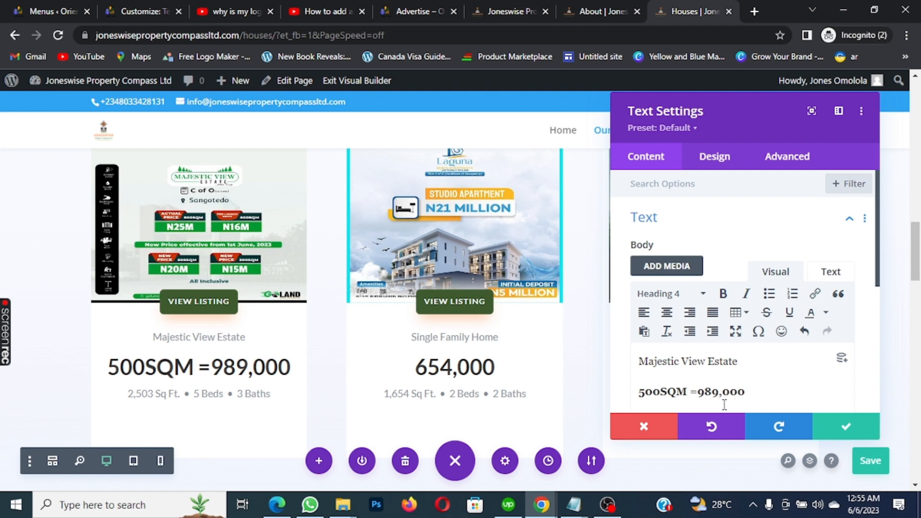
pyautogui.write(' N25')
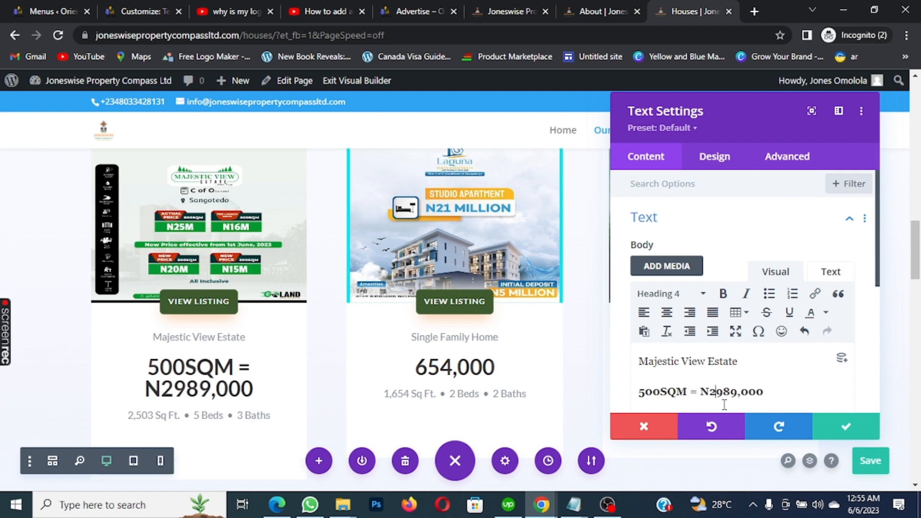
pyautogui.write('M')
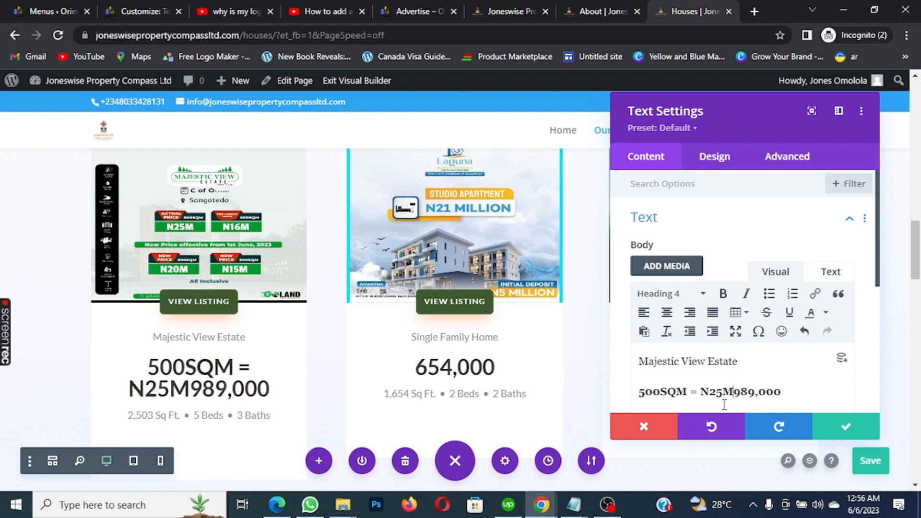
pyautogui.press('Delete')
pyautogui.press('BackSpace')
pyautogui.press('BackSpace')
pyautogui.press('BackSpace')
pyautogui.press('BackSpace')
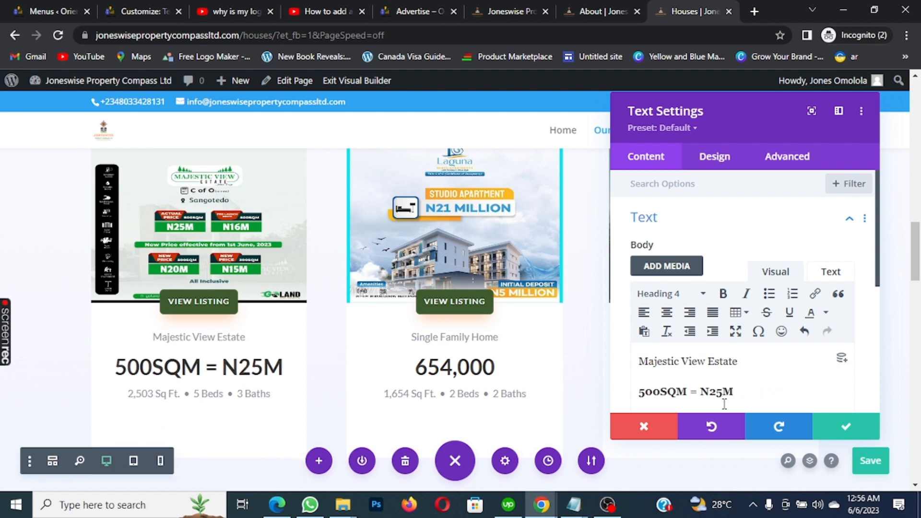
pyautogui.write('2,503 Sq Ft. • 5 Beds • 3 Baths')
pyautogui.scroll(-3, 766, 345)
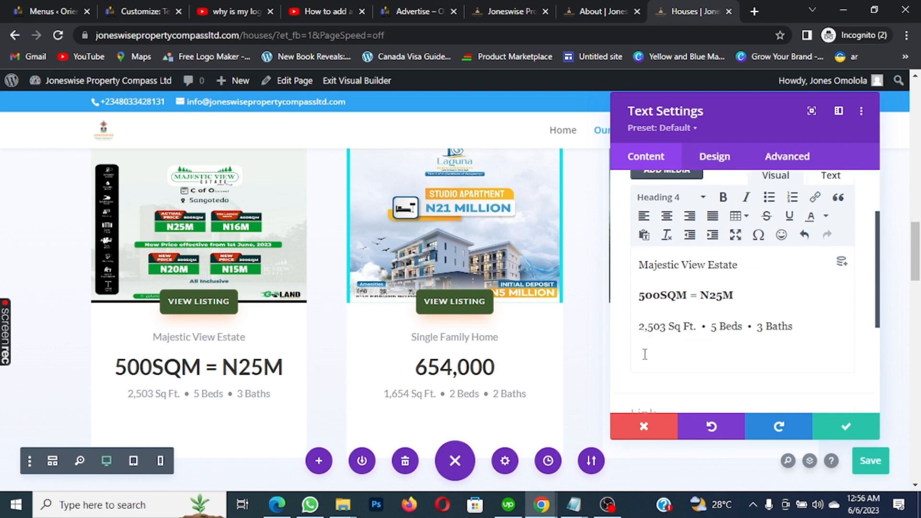
pyautogui.scroll(-1, 644, 354)
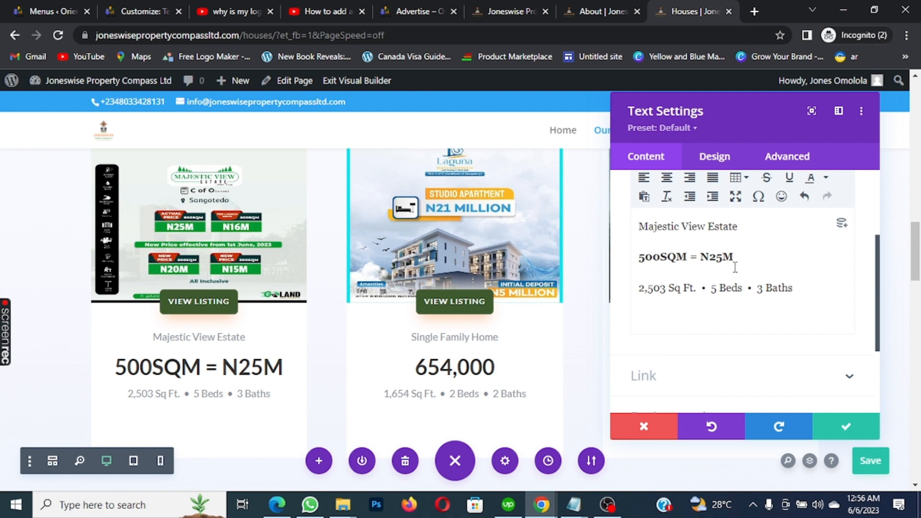
# Add 'Title: C of O in view', cut '2,503 Sq Ft.' to leave '5 Beds • 3 Baths', and apply
pyautogui.press('Return')
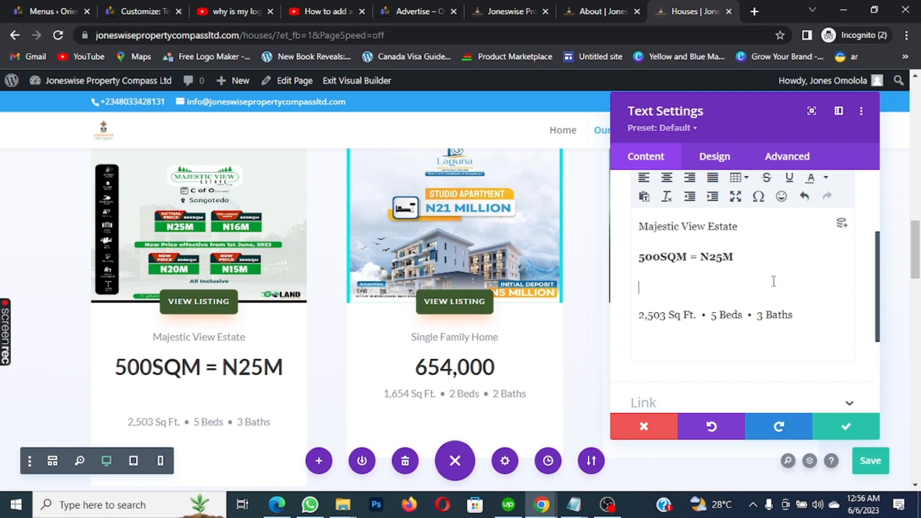
pyautogui.write('Title: C o')
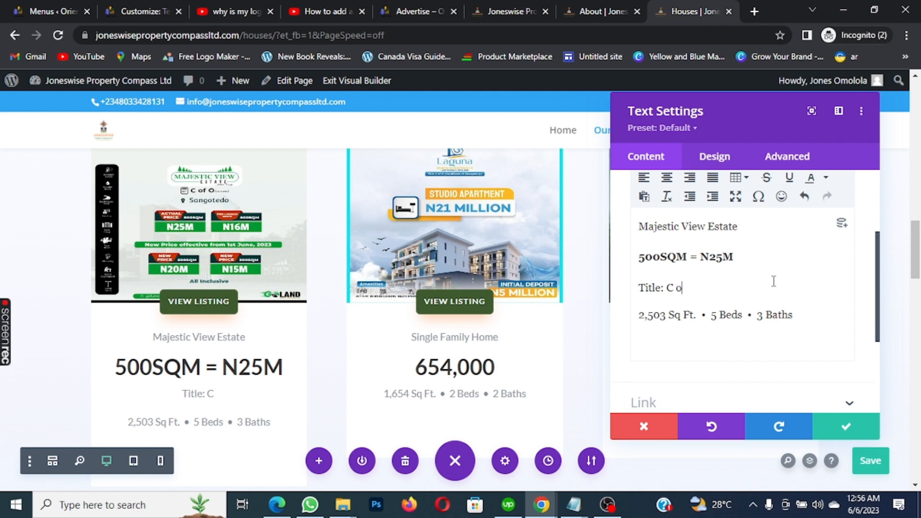
pyautogui.write('f O in')
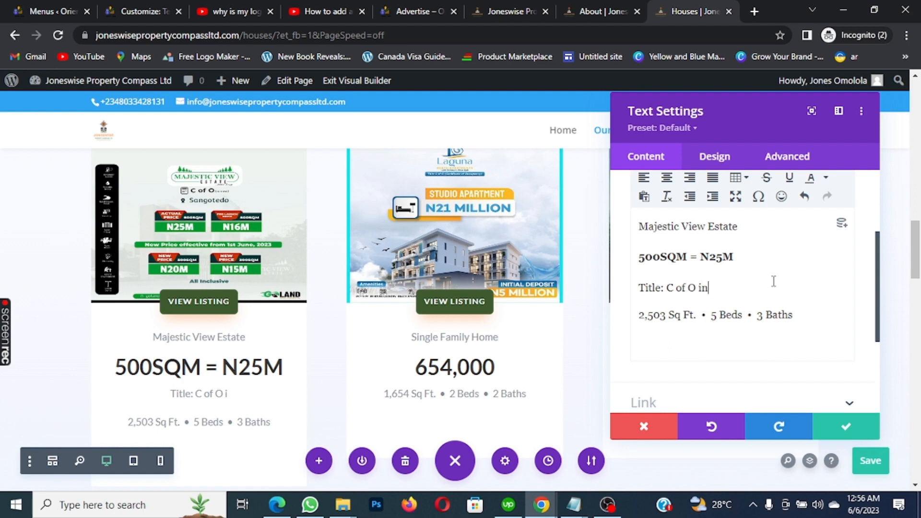
pyautogui.write(' view')
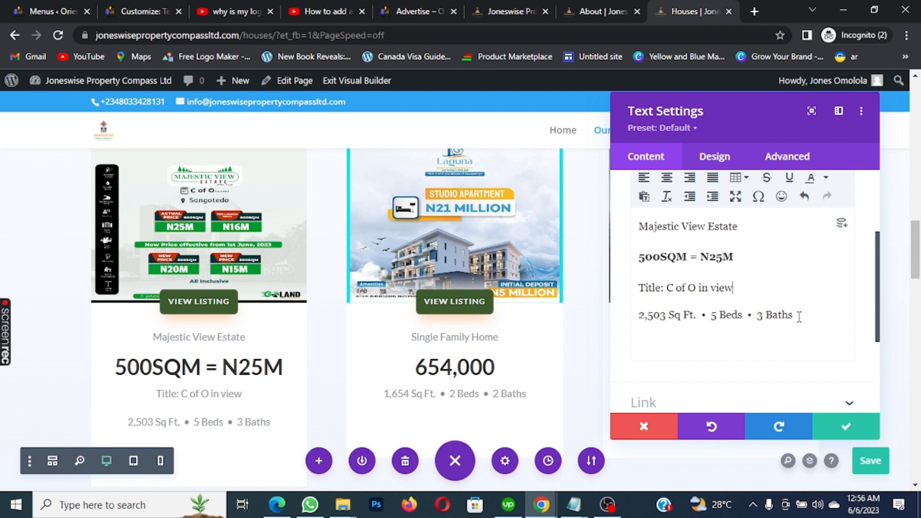
pyautogui.moveTo(799, 318); pyautogui.dragTo(633, 315)
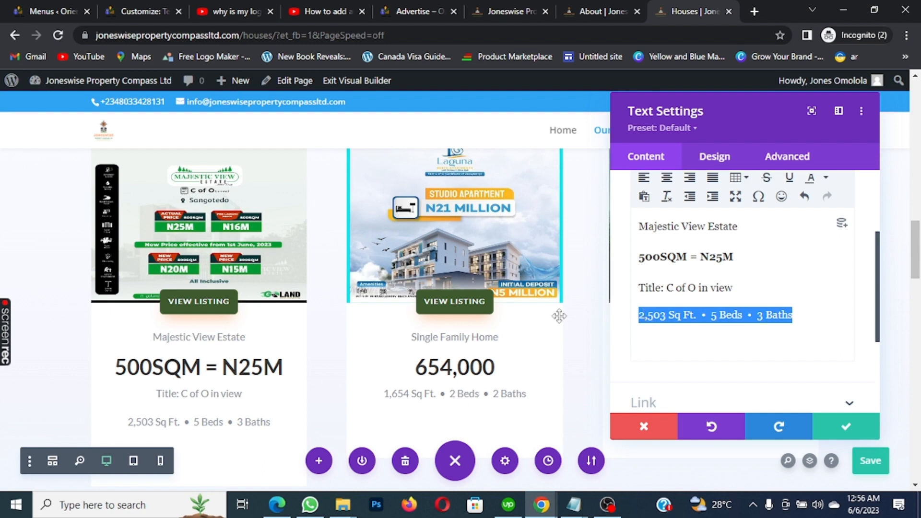
pyautogui.scroll(5, 232, 281)
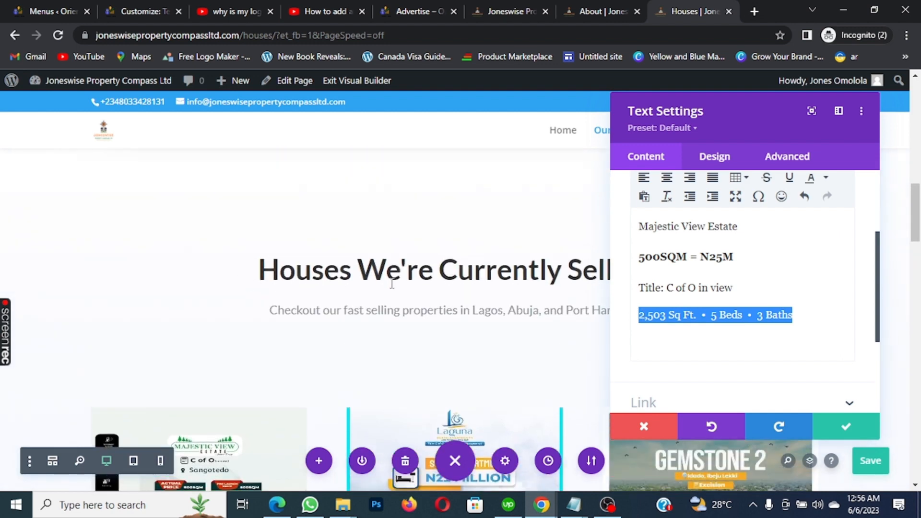
pyautogui.scroll(-4, 392, 284)
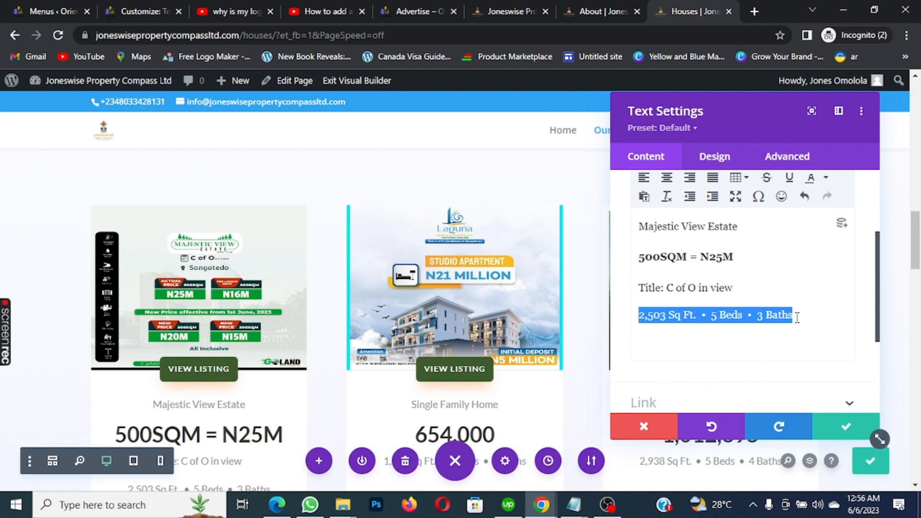
pyautogui.click(745, 290)
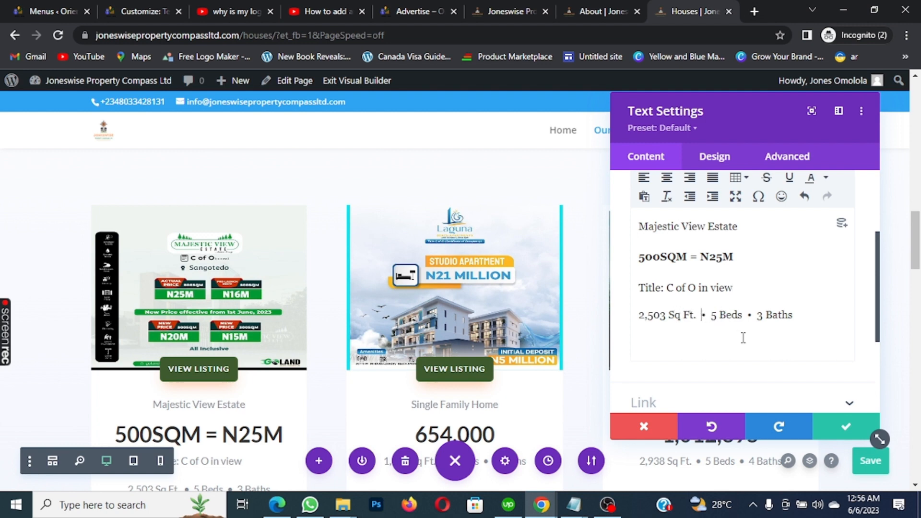
pyautogui.press('BackSpace')
pyautogui.press('BackSpace')
pyautogui.press('BackSpace')
pyautogui.press('BackSpace')
pyautogui.press('BackSpace')
pyautogui.press('BackSpace')
pyautogui.press('BackSpace')
pyautogui.press('BackSpace')
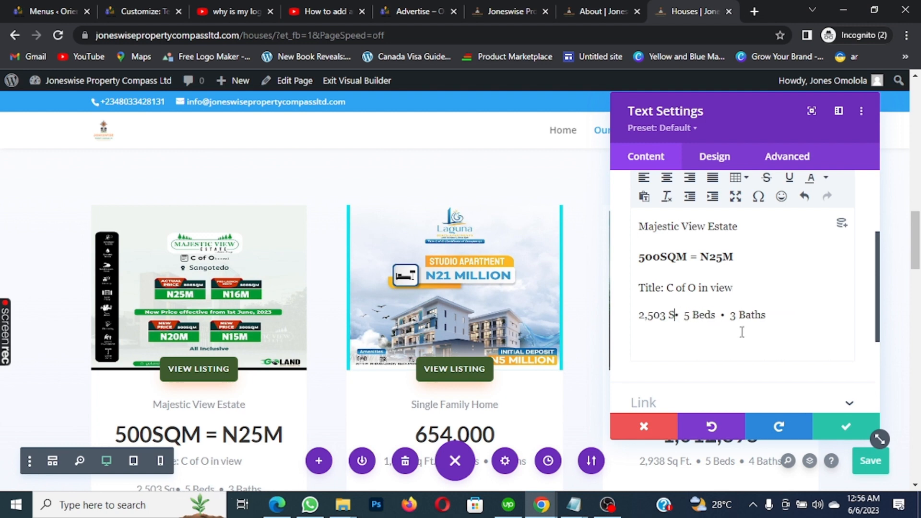
pyautogui.press('BackSpace')
pyautogui.press('BackSpace')
pyautogui.press('BackSpace')
pyautogui.press('BackSpace')
pyautogui.press('BackSpace')
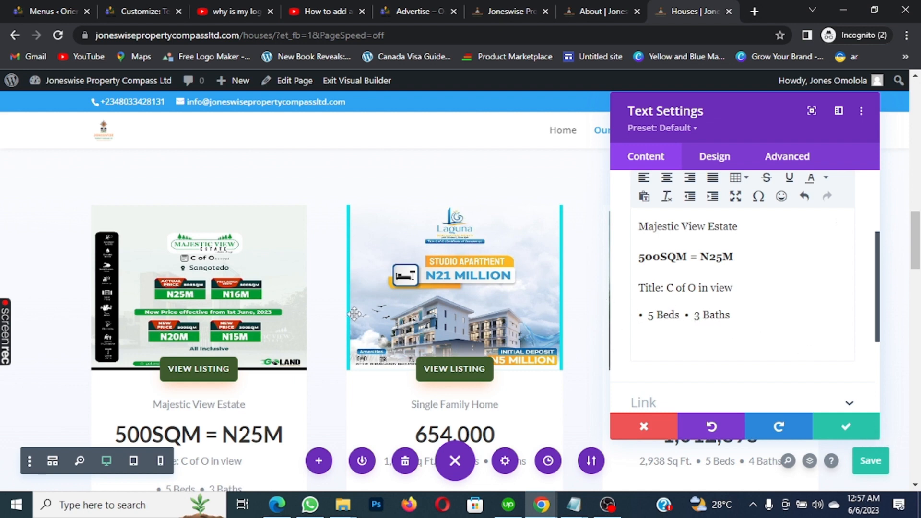
pyautogui.scroll(-5, 358, 314)
pyautogui.scroll(3, 359, 314)
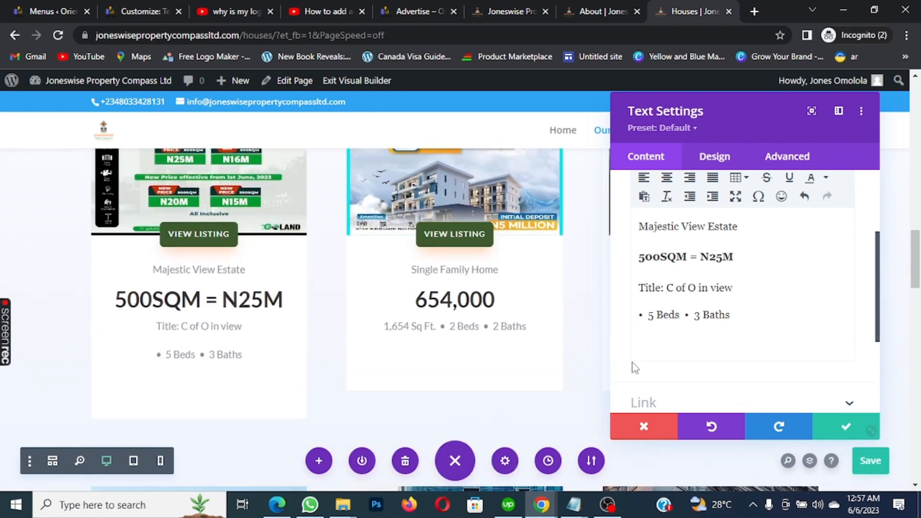
pyautogui.scroll(1, 637, 366)
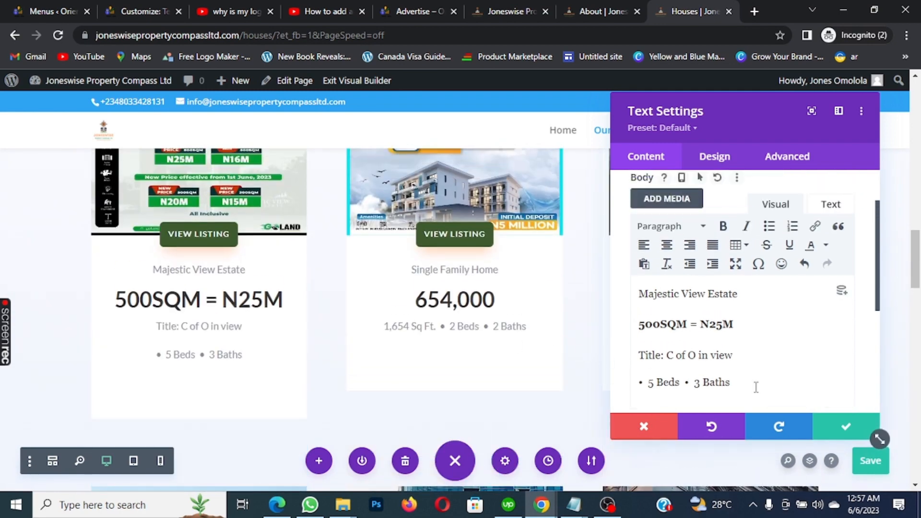
pyautogui.click(844, 429)
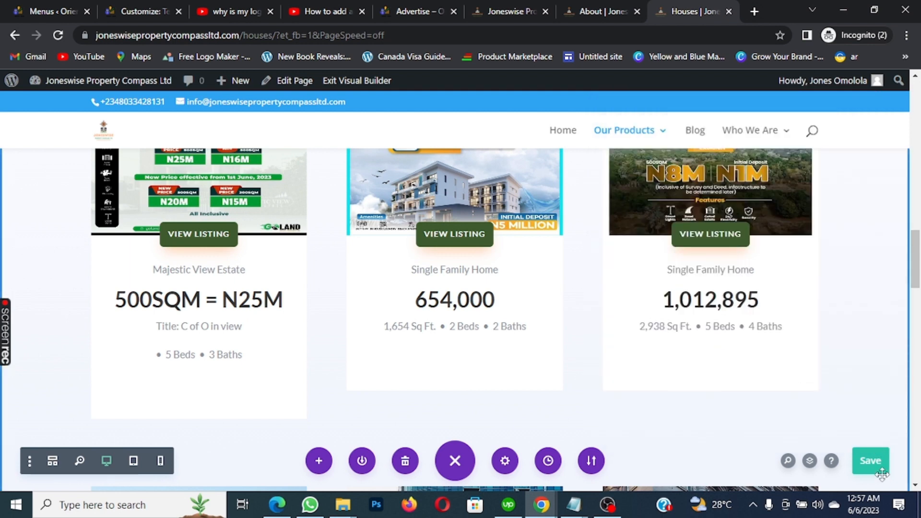
# Save the Houses page, then scroll to the Office Space, Condo and Apartment listings
pyautogui.click(869, 461)
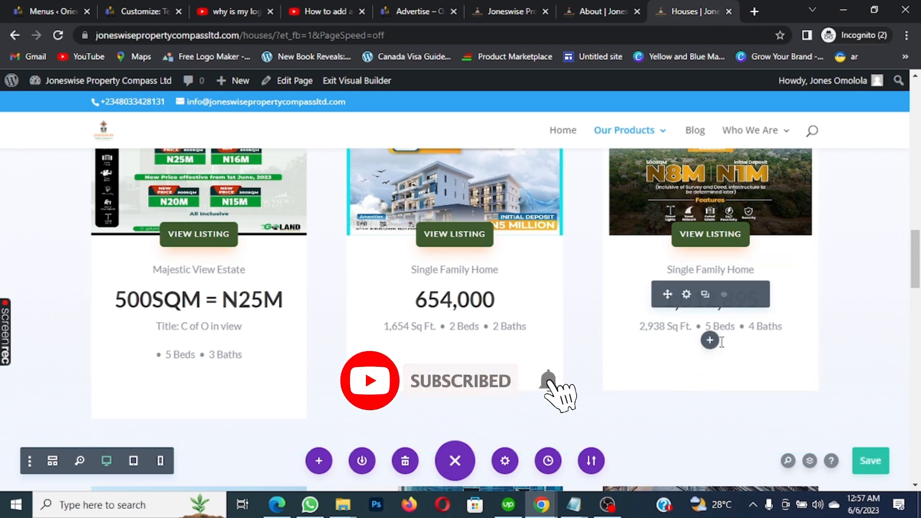
pyautogui.scroll(-7, 721, 340)
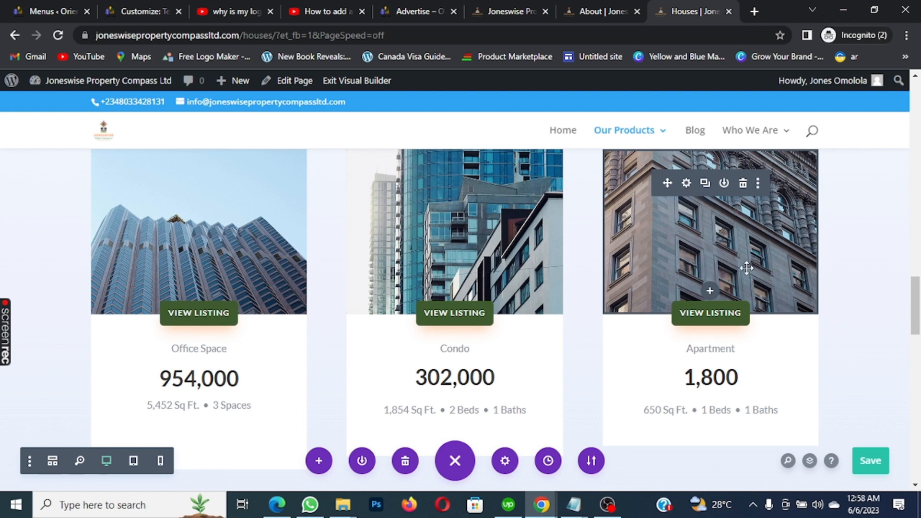
# Scroll to the READY TO BUY? section and open its Call To Action module settings
pyautogui.scroll(-1, 748, 271)
pyautogui.scroll(-4, 747, 276)
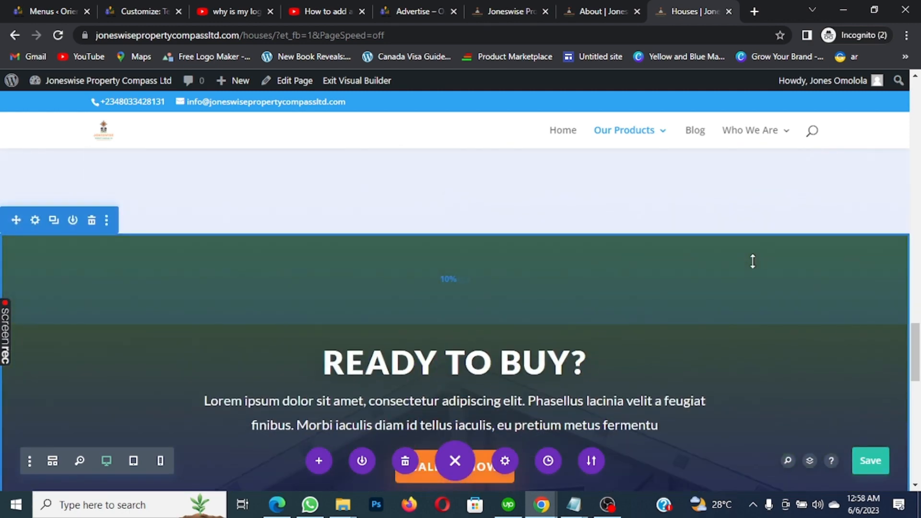
pyautogui.scroll(1, 752, 261)
pyautogui.scroll(-1, 752, 262)
pyautogui.scroll(-2, 752, 261)
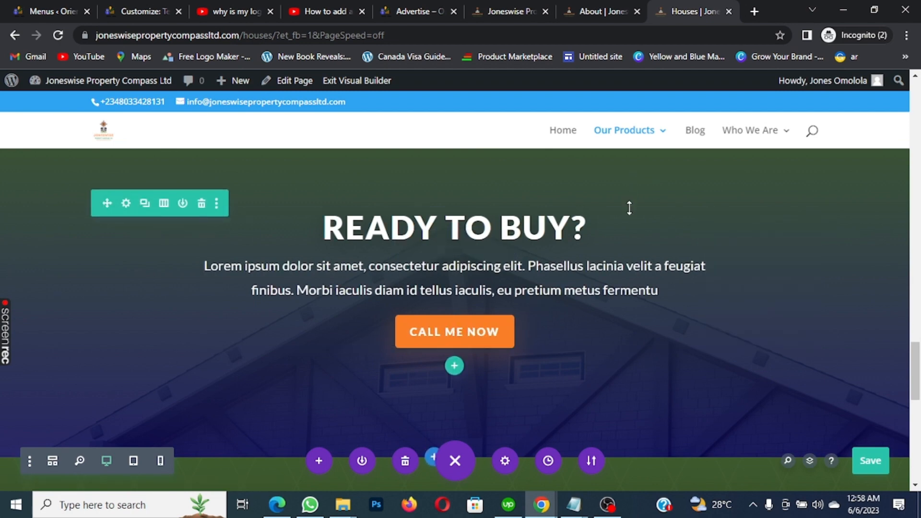
pyautogui.scroll(1, 622, 220)
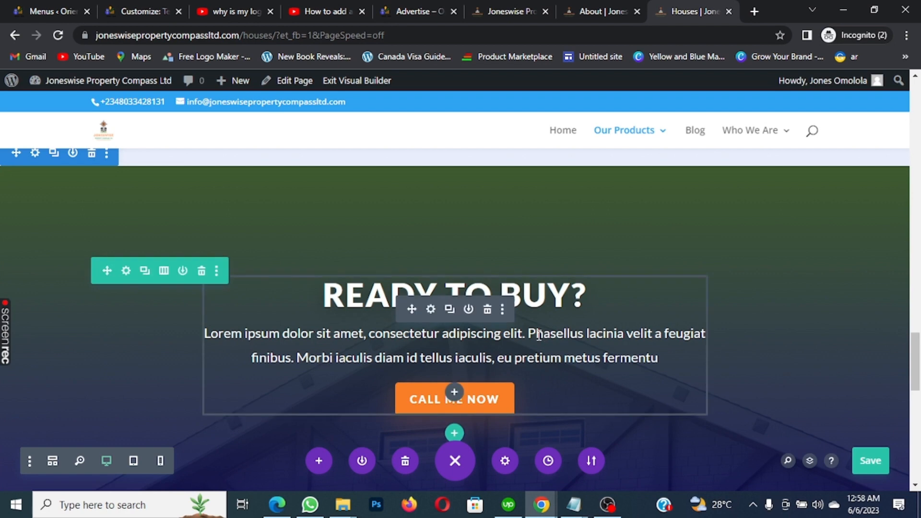
pyautogui.click(431, 307)
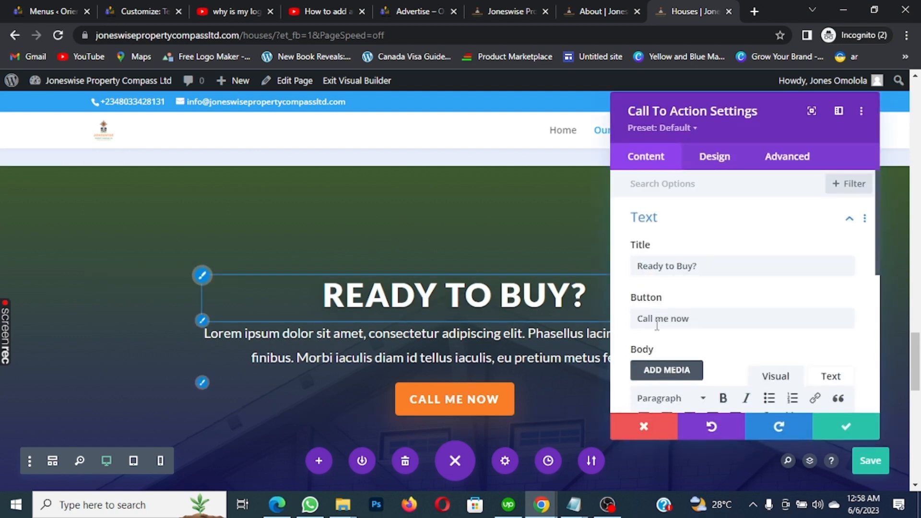
pyautogui.scroll(-3, 748, 336)
pyautogui.scroll(3, 770, 324)
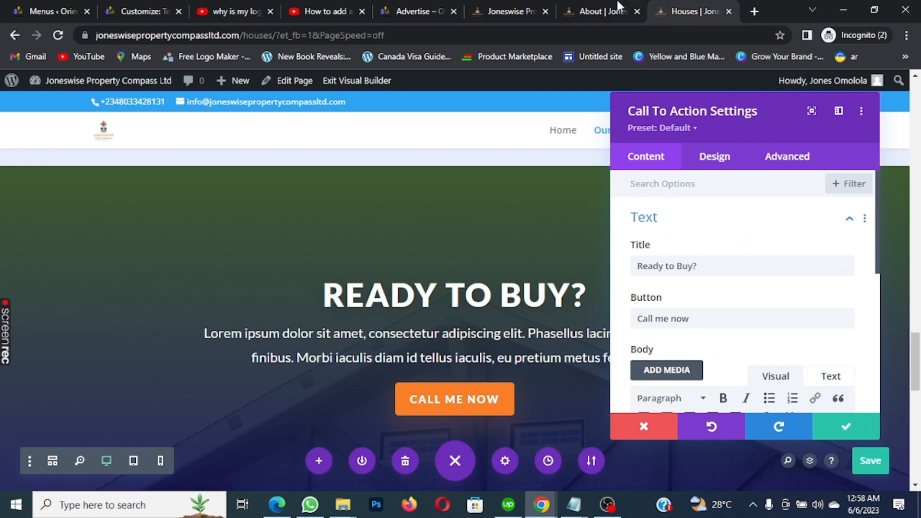
# Switch to the Joneswise home page tab, discarding the open button settings, and look it over
pyautogui.click(513, 6)
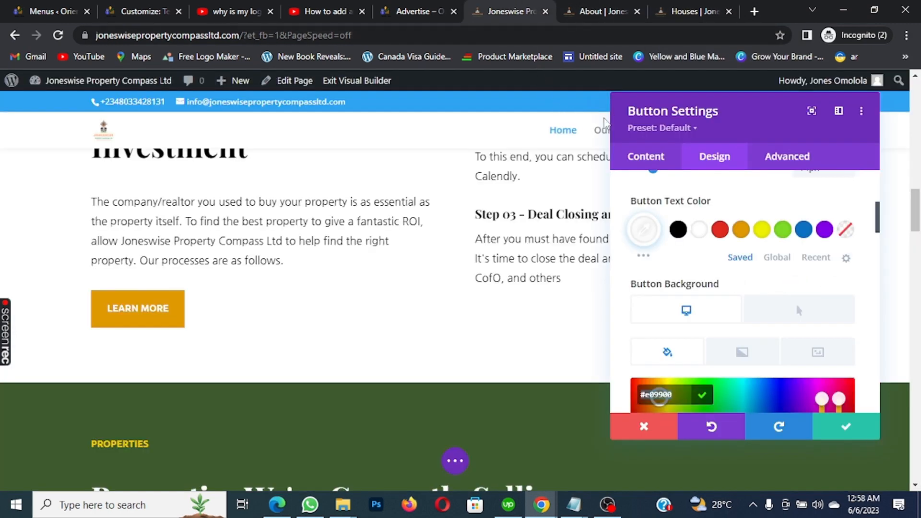
pyautogui.click(645, 430)
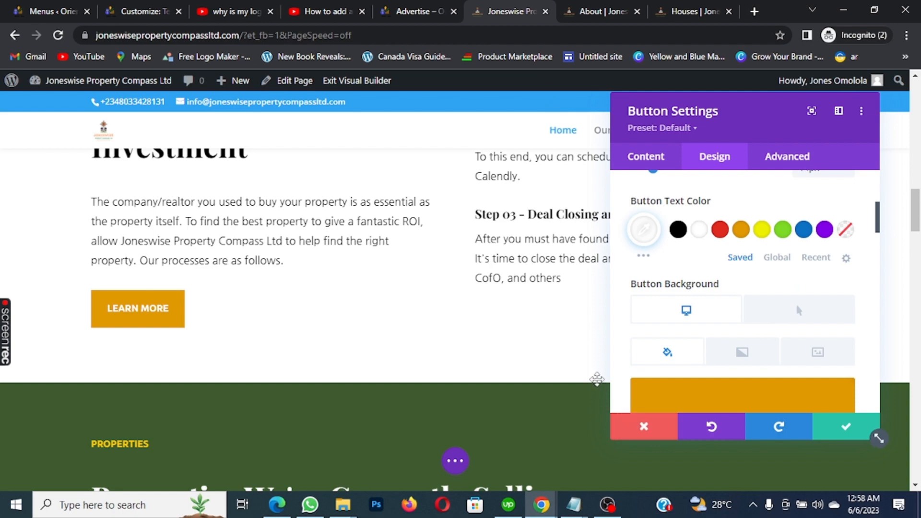
pyautogui.scroll(-15, 532, 317)
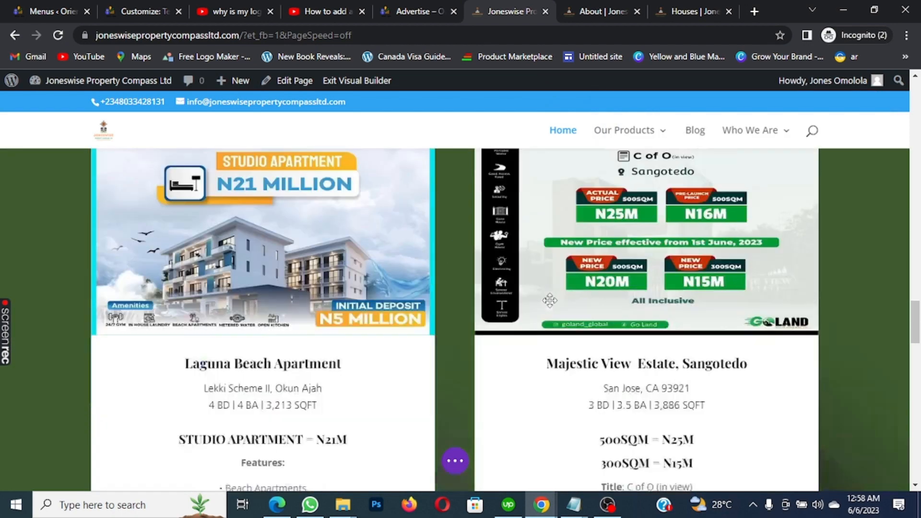
pyautogui.scroll(-10, 551, 299)
pyautogui.scroll(-10, 598, 295)
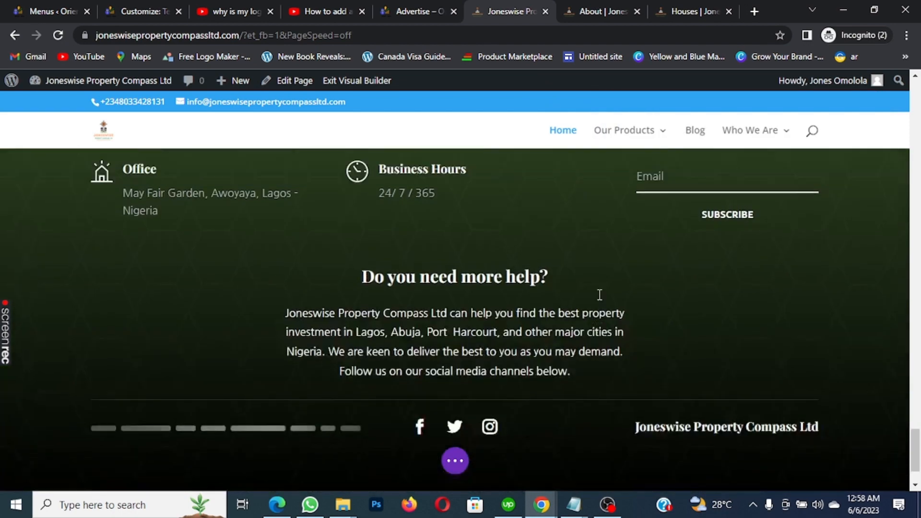
pyautogui.scroll(10, 600, 294)
pyautogui.scroll(-12, 600, 294)
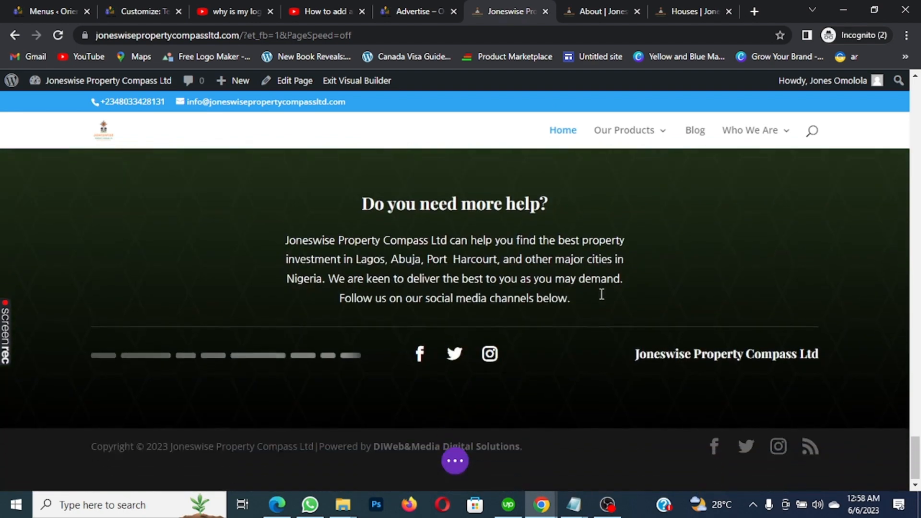
pyautogui.scroll(5, 602, 294)
pyautogui.scroll(-4, 601, 292)
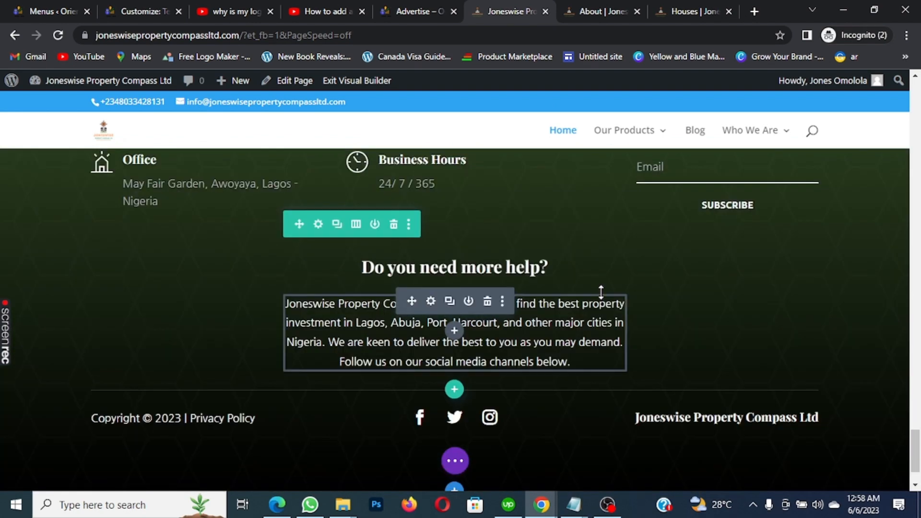
pyautogui.scroll(8, 600, 291)
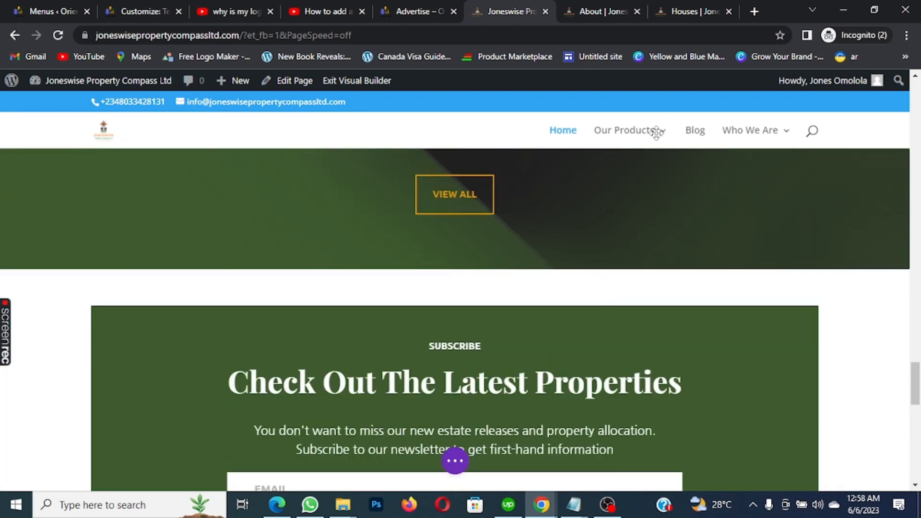
pyautogui.moveTo(656, 136)
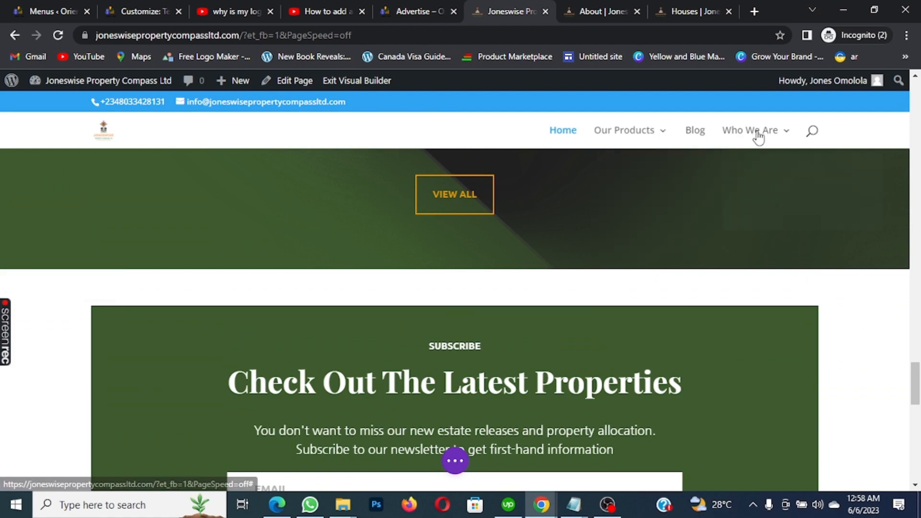
pyautogui.moveTo(756, 137)
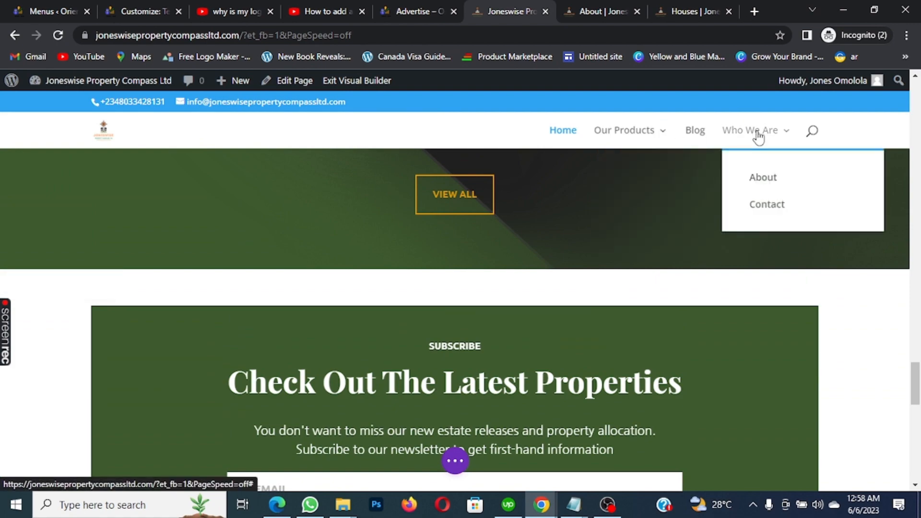
# Compare the About page and home page tabs
pyautogui.click(621, 9)
pyautogui.scroll(-15, 734, 259)
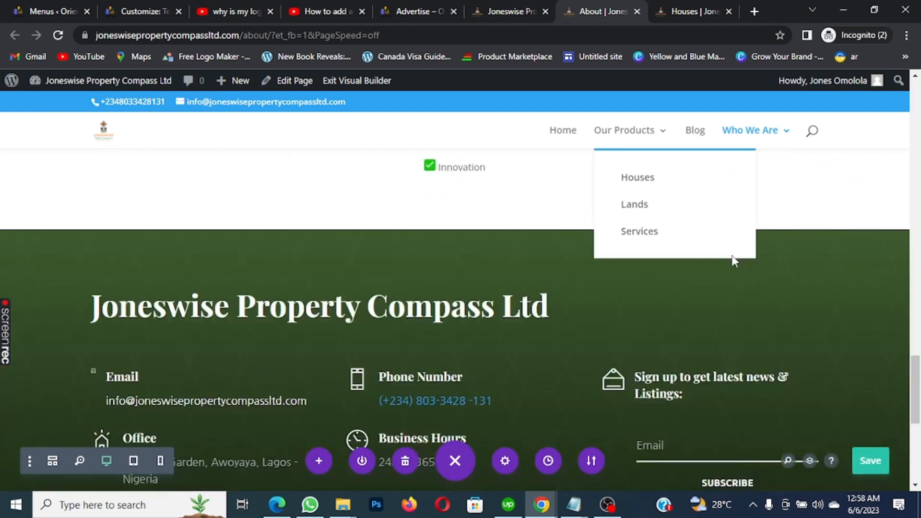
pyautogui.scroll(5, 736, 259)
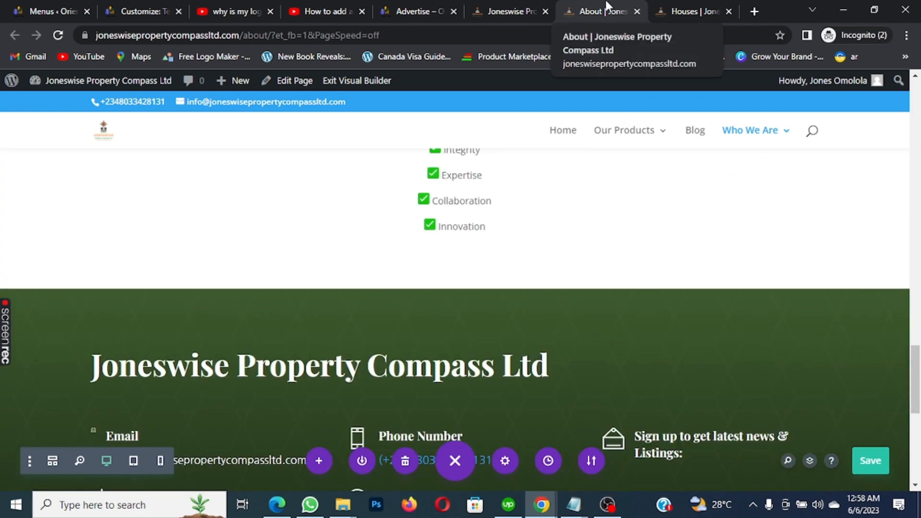
pyautogui.click(521, 6)
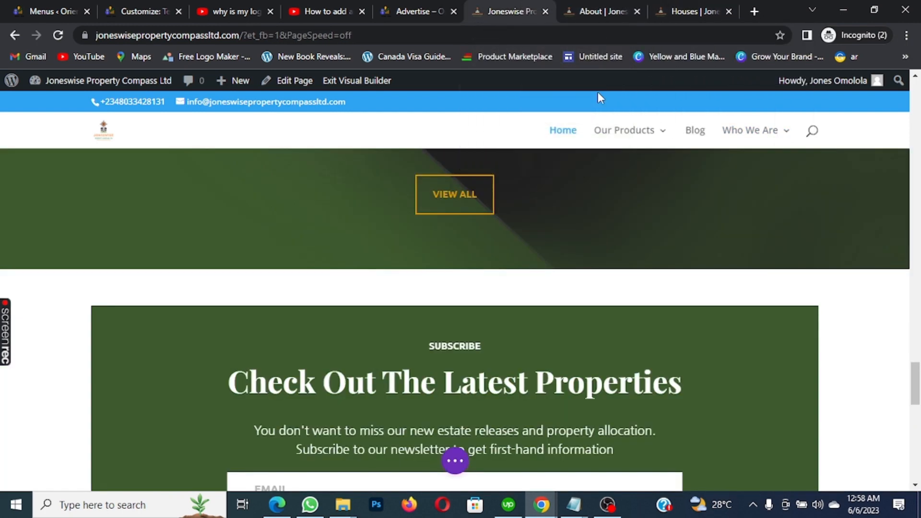
pyautogui.moveTo(649, 139)
pyautogui.click(594, 7)
# Go back to the Houses page editor and bring the Ready to Buy? section into view
pyautogui.click(694, 10)
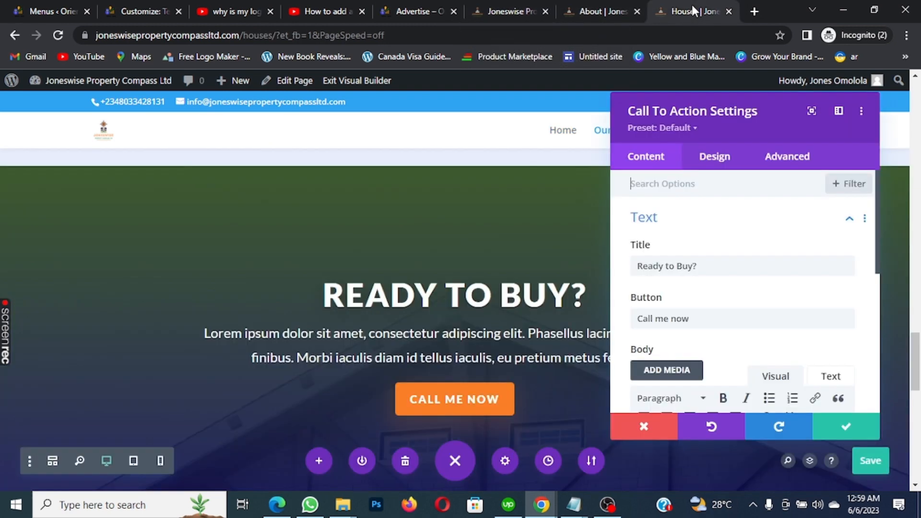
pyautogui.click(595, 7)
pyautogui.scroll(-5, 633, 152)
pyautogui.moveTo(634, 155)
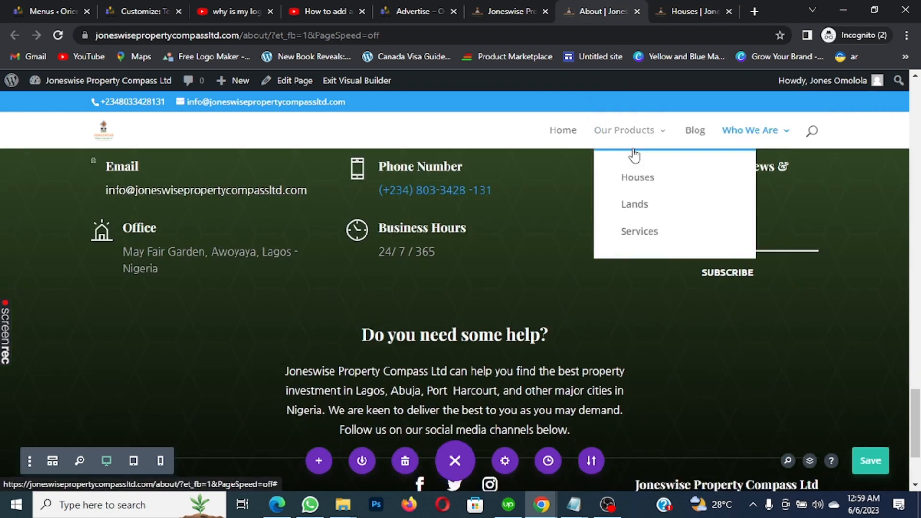
pyautogui.scroll(-3, 633, 154)
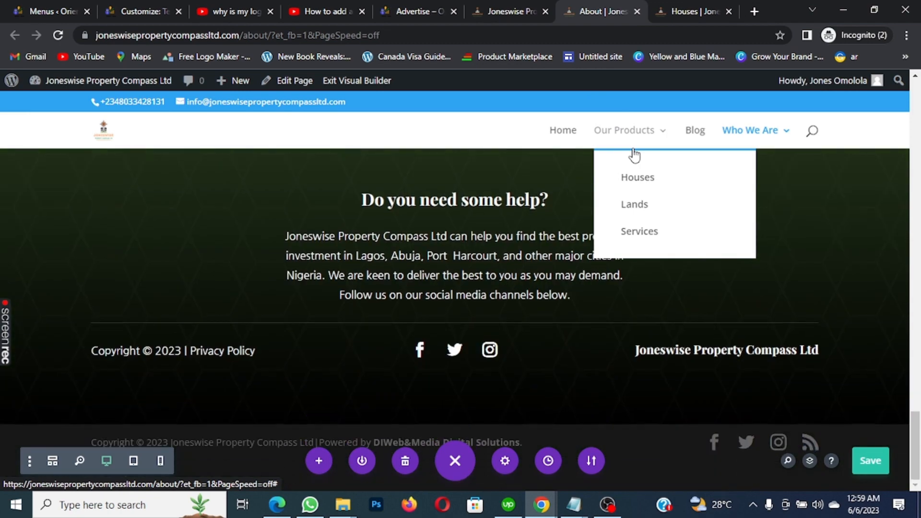
pyautogui.scroll(4, 633, 154)
pyautogui.click(687, 12)
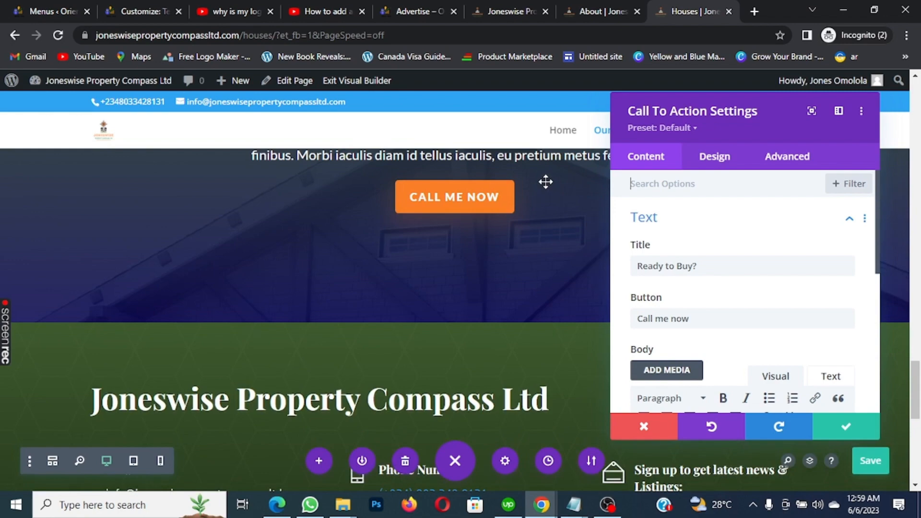
pyautogui.scroll(-8, 546, 182)
pyautogui.scroll(4, 546, 176)
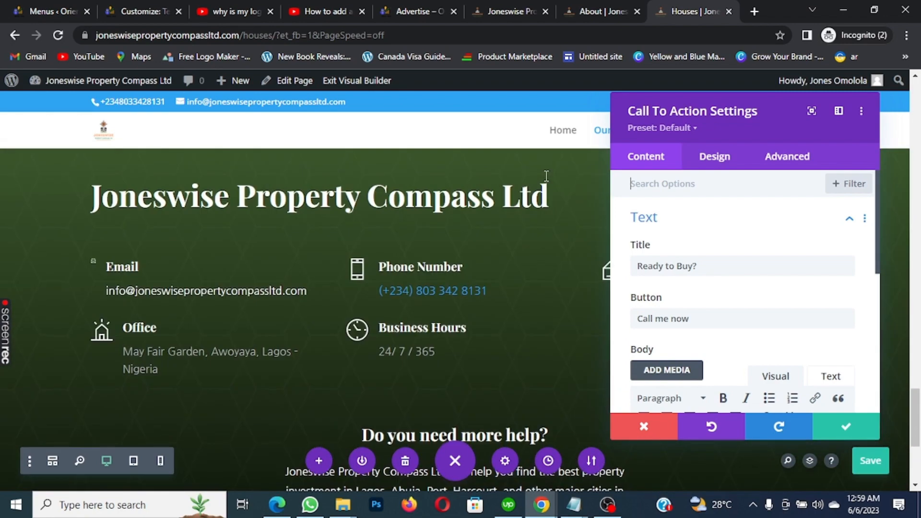
pyautogui.scroll(7, 546, 176)
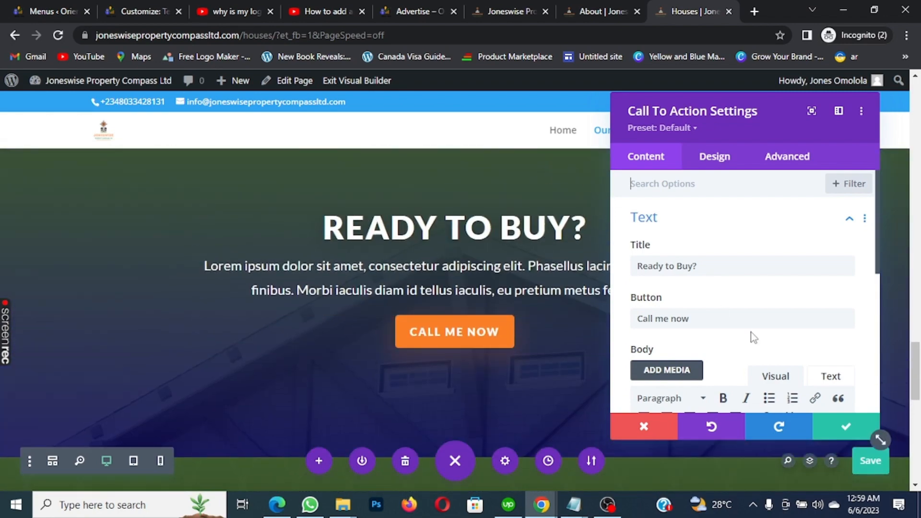
# Add 'now' to the call-to-action title so it reads 'Ready to Buy now?'
pyautogui.click(705, 265)
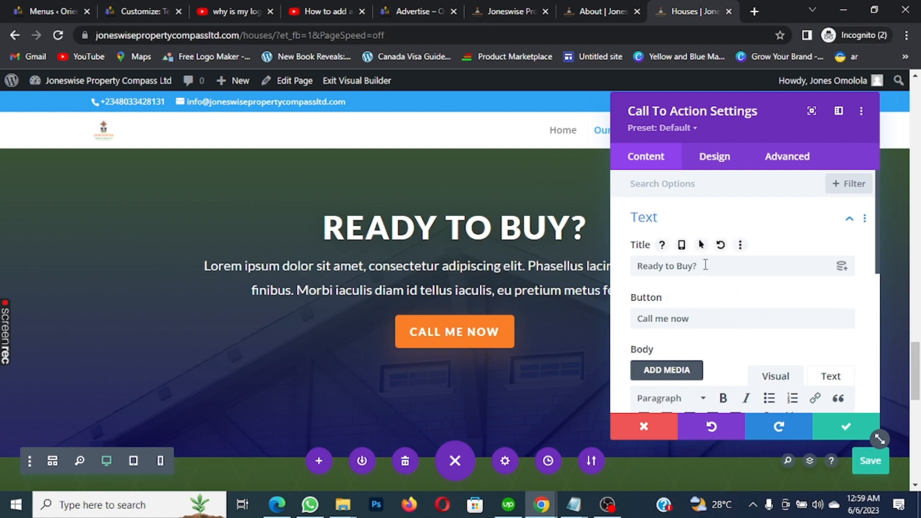
pyautogui.scroll(10, 401, 232)
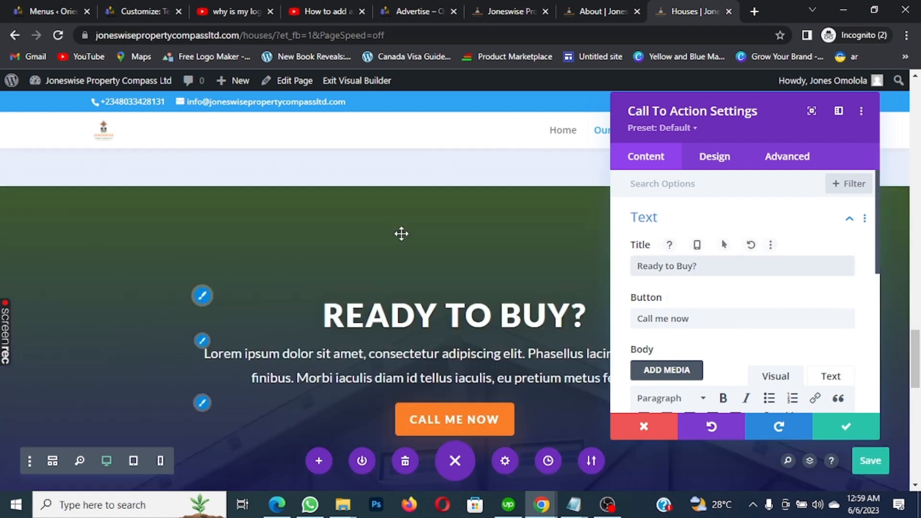
pyautogui.scroll(-4, 739, 298)
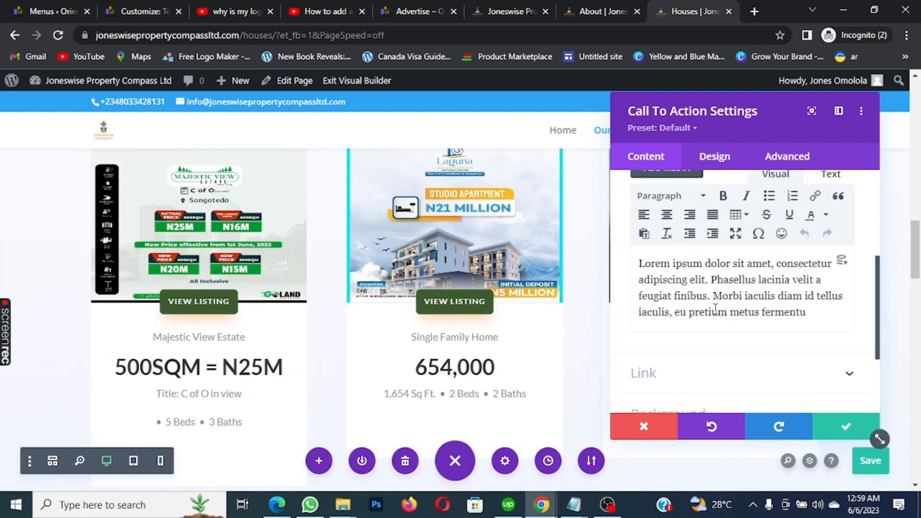
pyautogui.scroll(4, 740, 298)
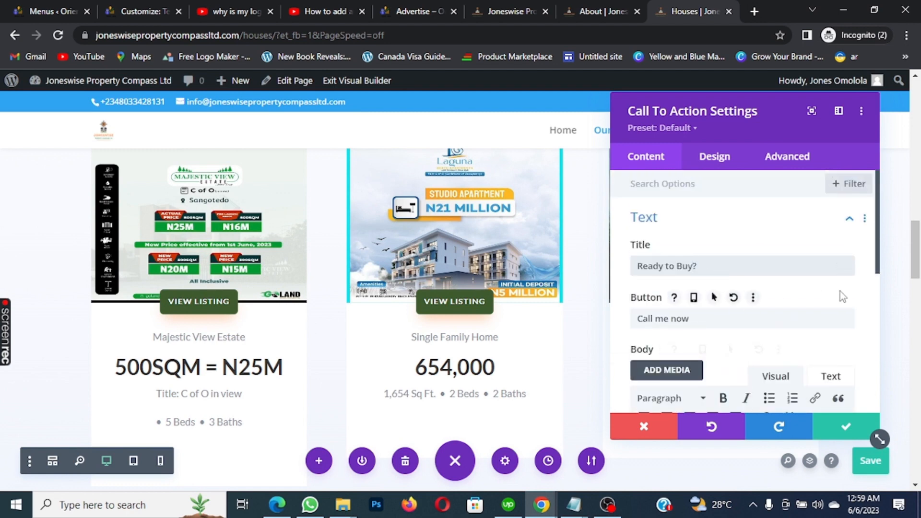
pyautogui.write('now')
pyautogui.scroll(-5, 797, 292)
pyautogui.scroll(-5, 442, 318)
pyautogui.scroll(-5, 501, 295)
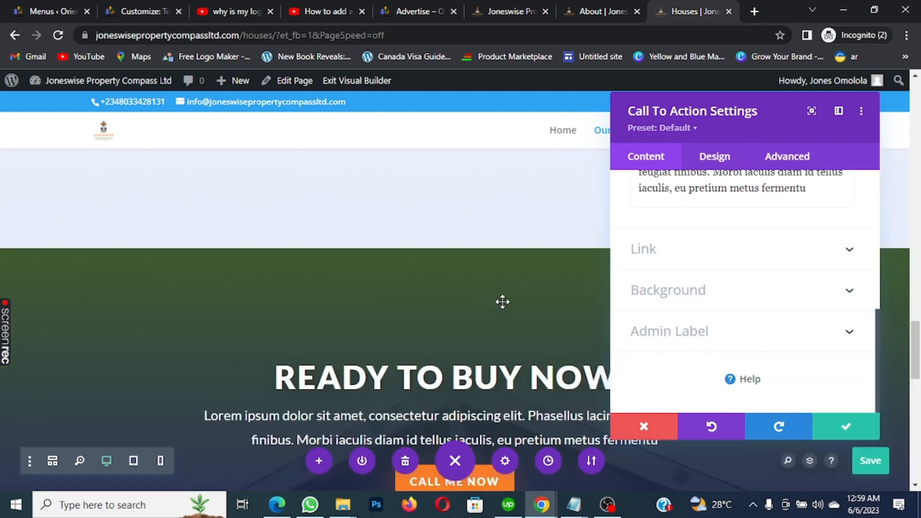
pyautogui.scroll(2, 730, 263)
pyautogui.scroll(5, 766, 284)
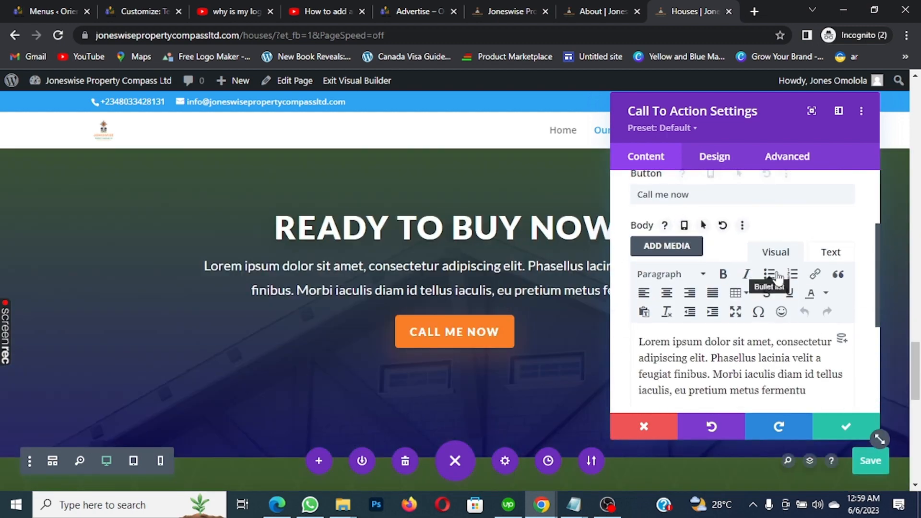
pyautogui.scroll(-3, 784, 272)
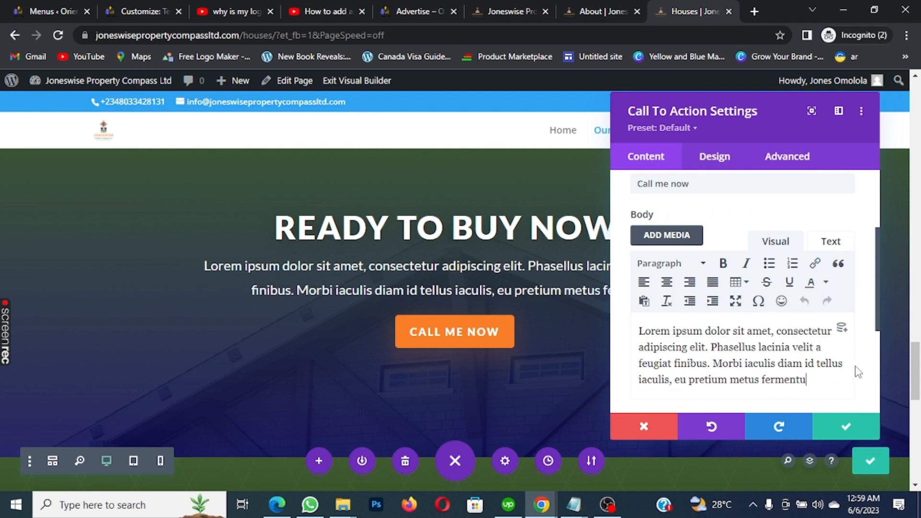
# Replace the placeholder body with 'Get in touch with me today to get amazing discount on'
pyautogui.hotkey('ctrl', 'a')
pyautogui.write('Get')
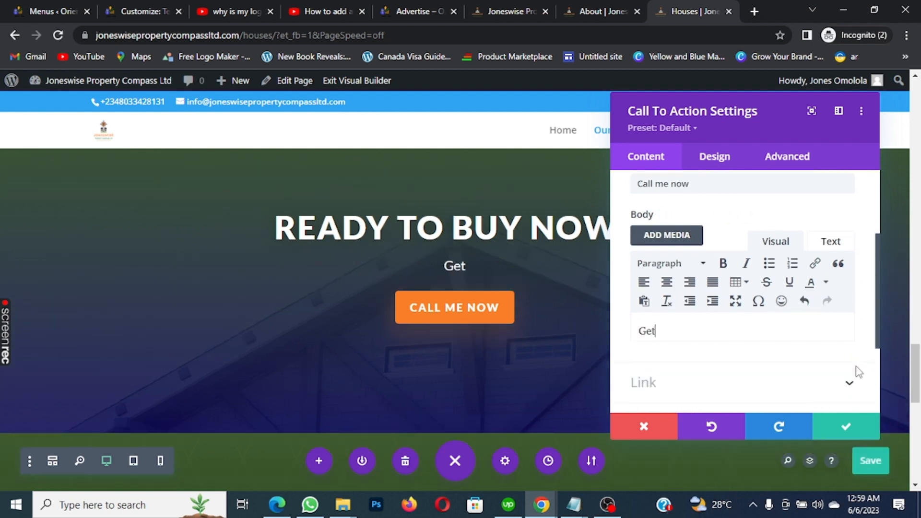
pyautogui.write(' im')
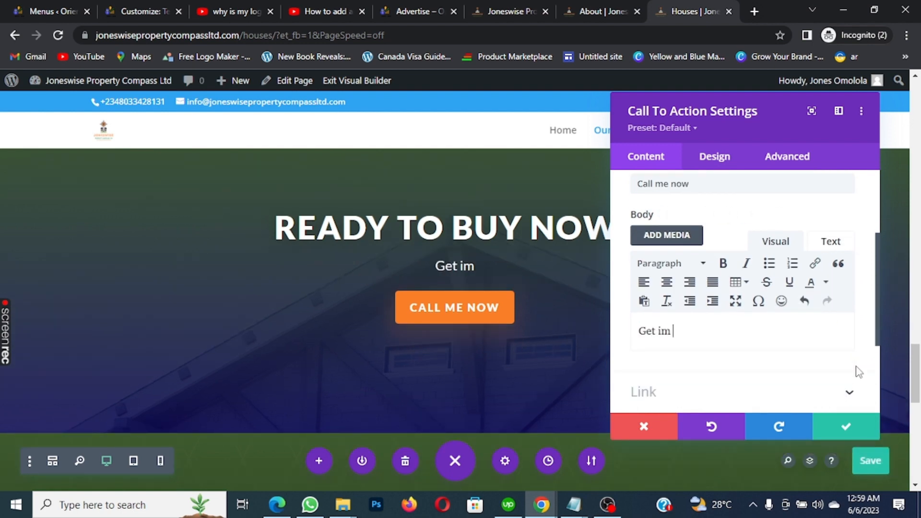
pyautogui.press('BackSpace')
pyautogui.write('n touch with me')
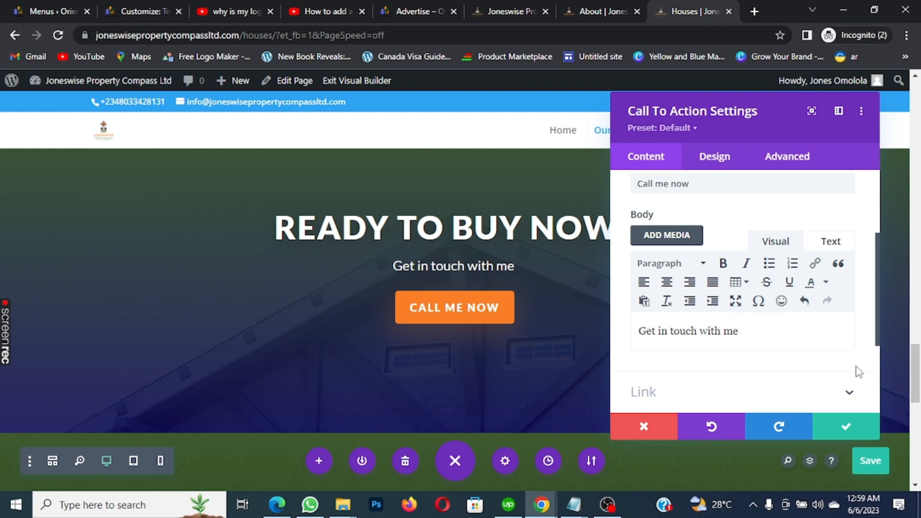
pyautogui.write(' to')
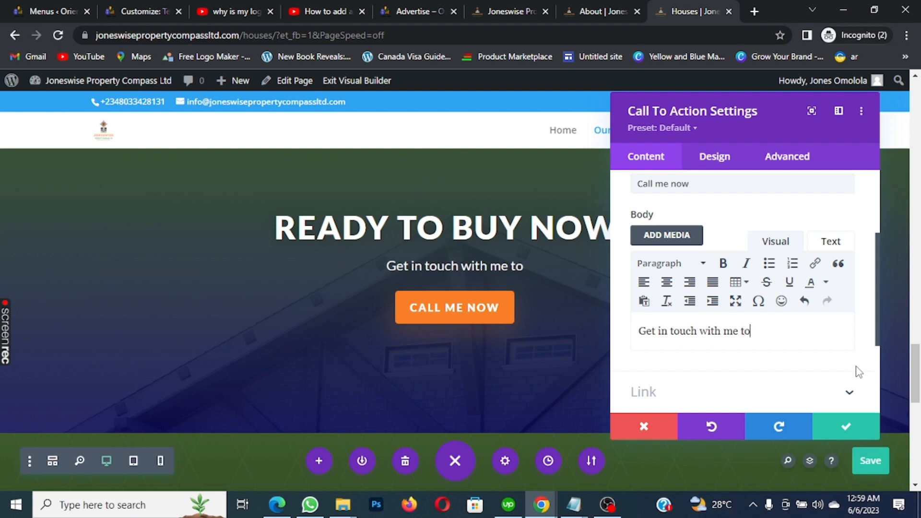
pyautogui.write('day to ')
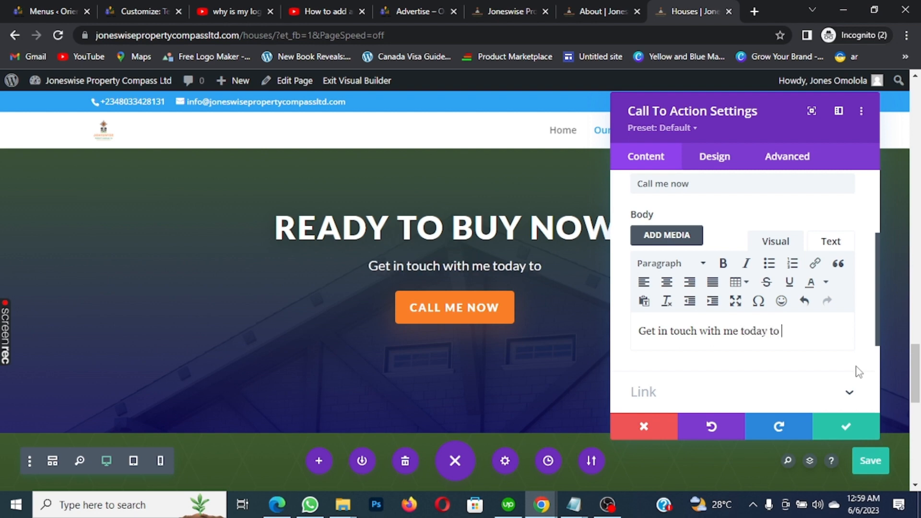
pyautogui.write('het')
pyautogui.press('BackSpace')
pyautogui.press('BackSpace')
pyautogui.press('BackSpace')
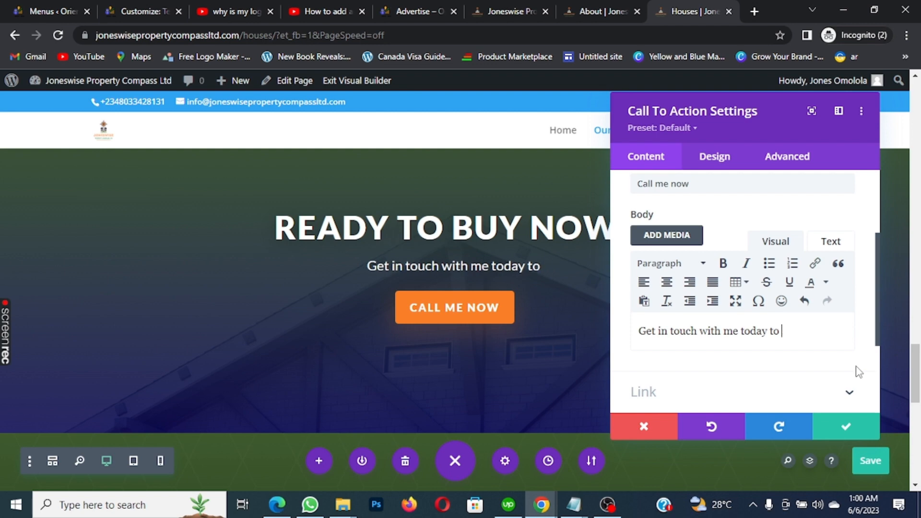
pyautogui.write('get ')
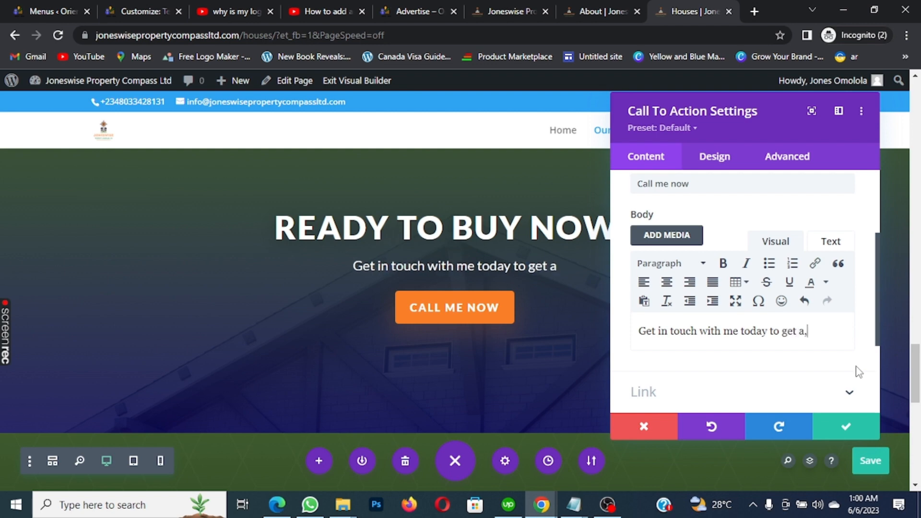
pyautogui.write('am')
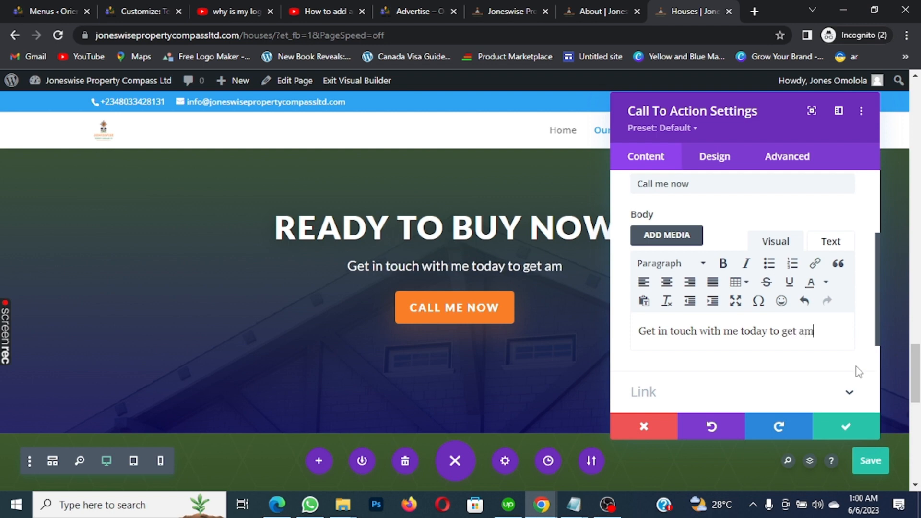
pyautogui.write('azing disc')
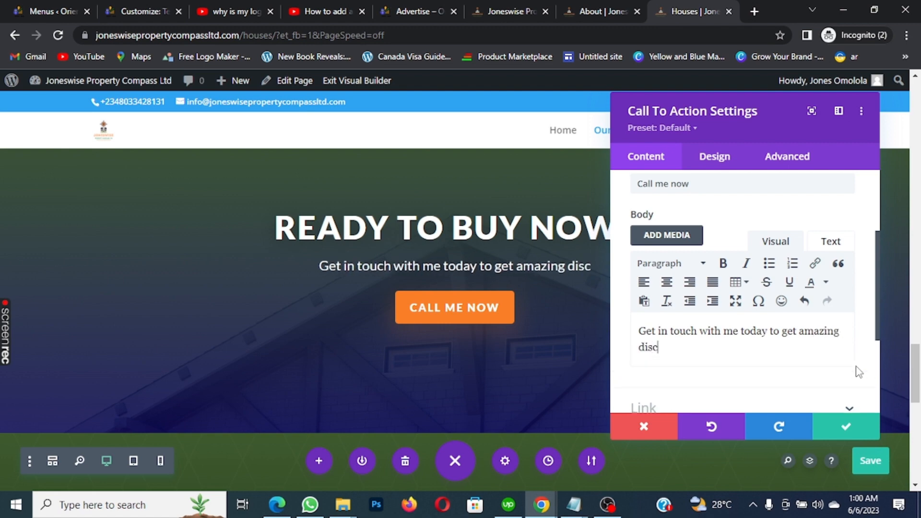
pyautogui.write('out')
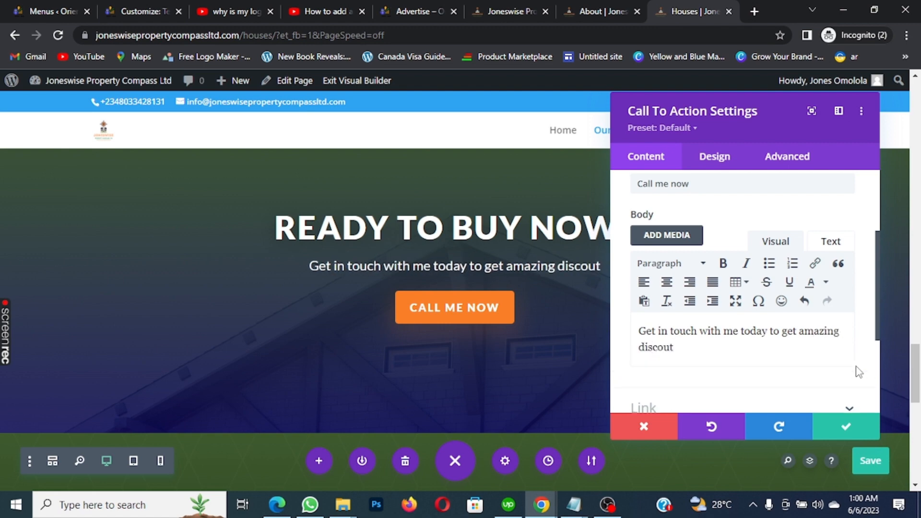
pyautogui.press('BackSpace')
pyautogui.write('nt')
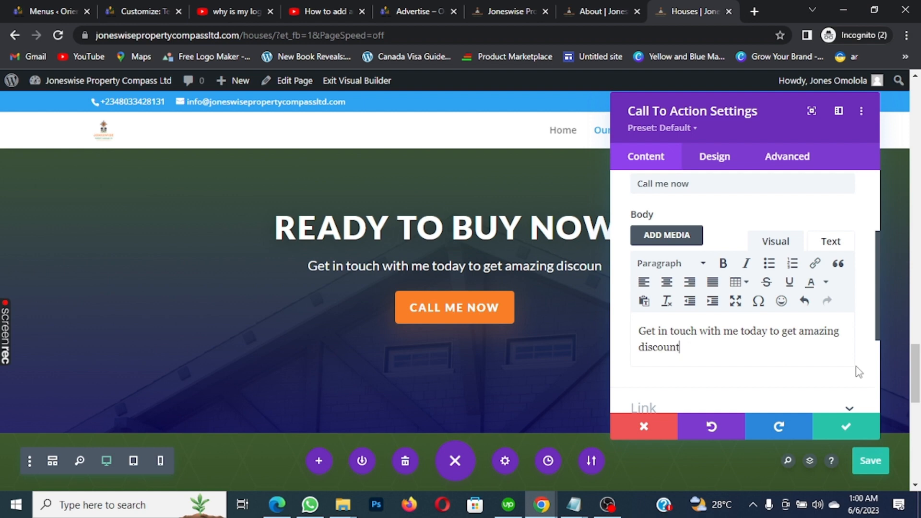
pyautogui.write(' on ')
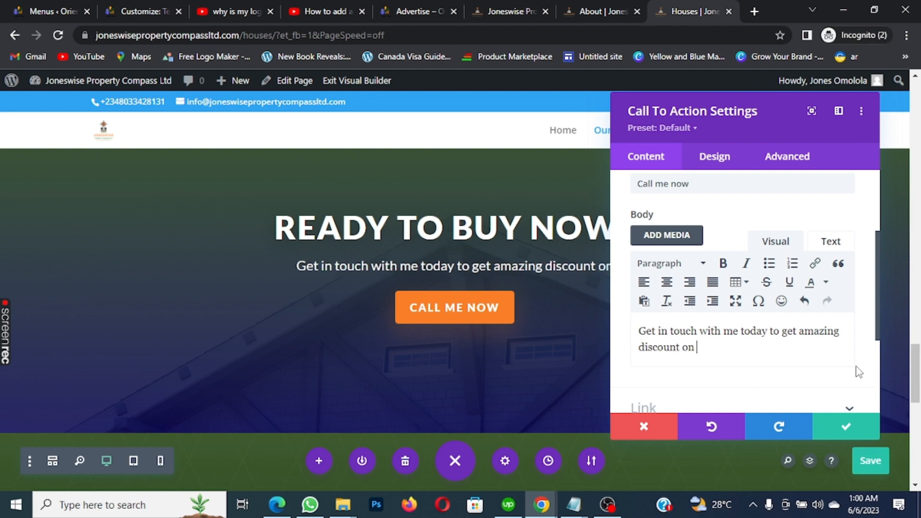
pyautogui.write('yo')
pyautogui.press('BackSpace')
pyautogui.press('BackSpace')
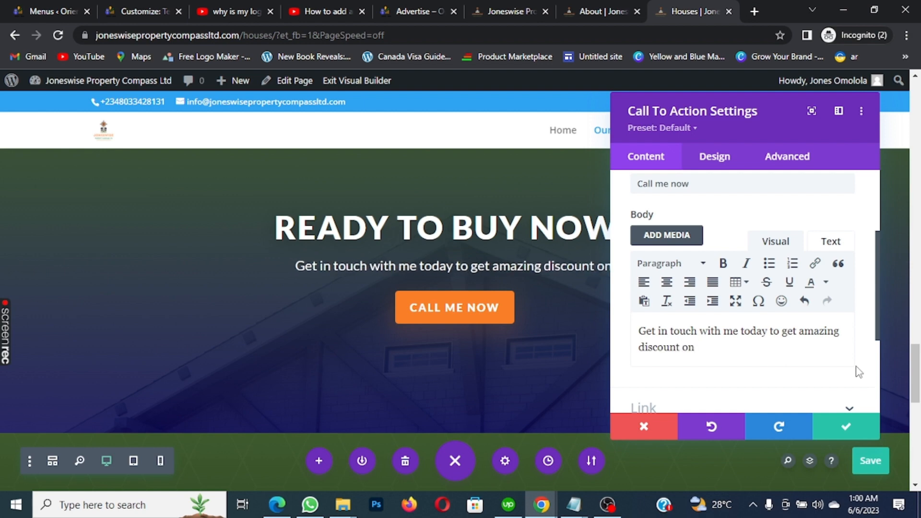
pyautogui.write('the')
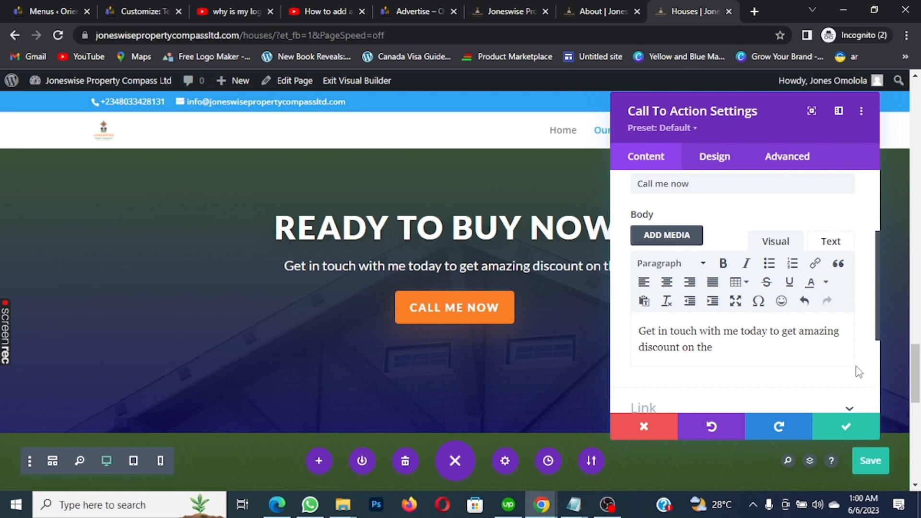
pyautogui.write('best')
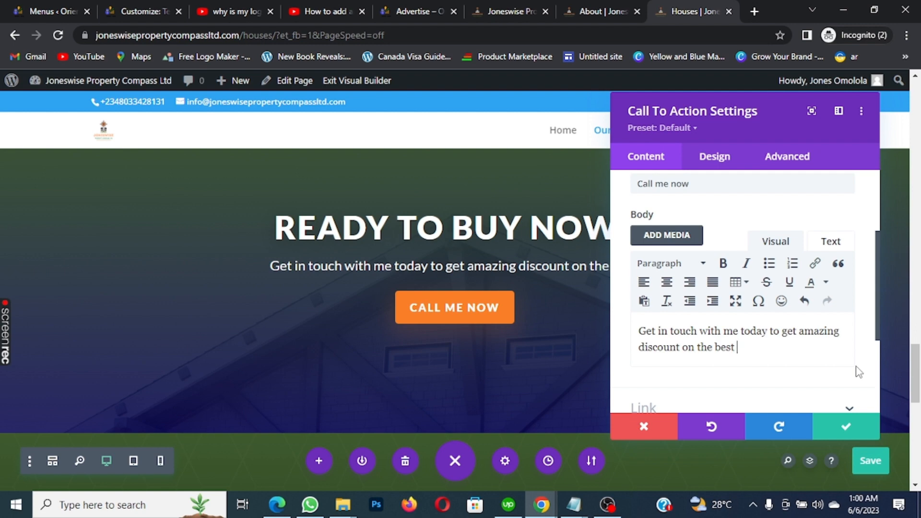
pyautogui.press('BackSpace')
pyautogui.press('BackSpace')
pyautogui.press('BackSpace')
pyautogui.press('BackSpace')
pyautogui.press('BackSpace')
pyautogui.press('BackSpace')
pyautogui.press('BackSpace')
pyautogui.press('BackSpace')
pyautogui.press('BackSpace')
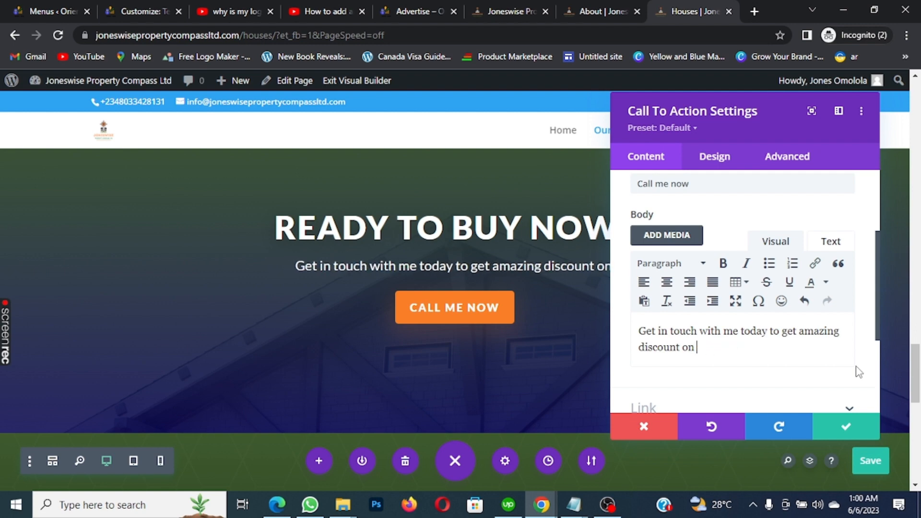
# Finish the body with 'our fast appreciating property in Lagos, Abuja, and Port Harcourt'
pyautogui.write('our fas')
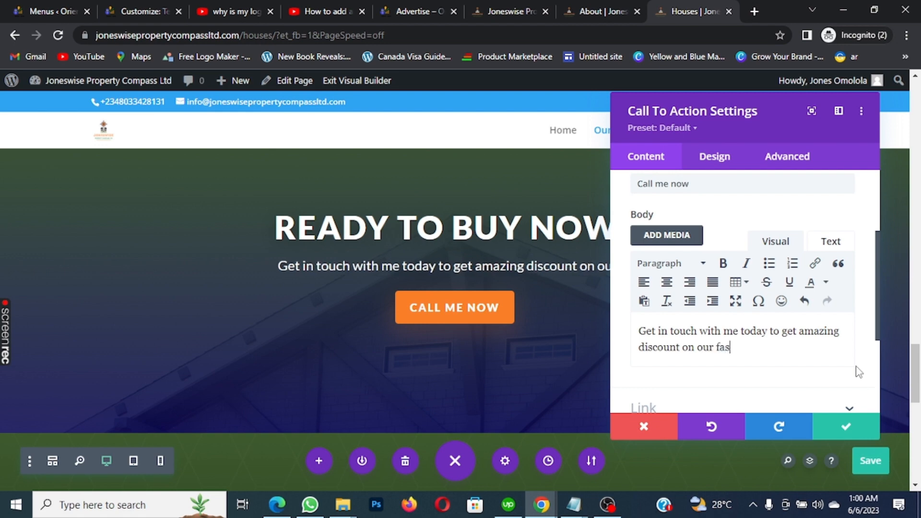
pyautogui.write('t a')
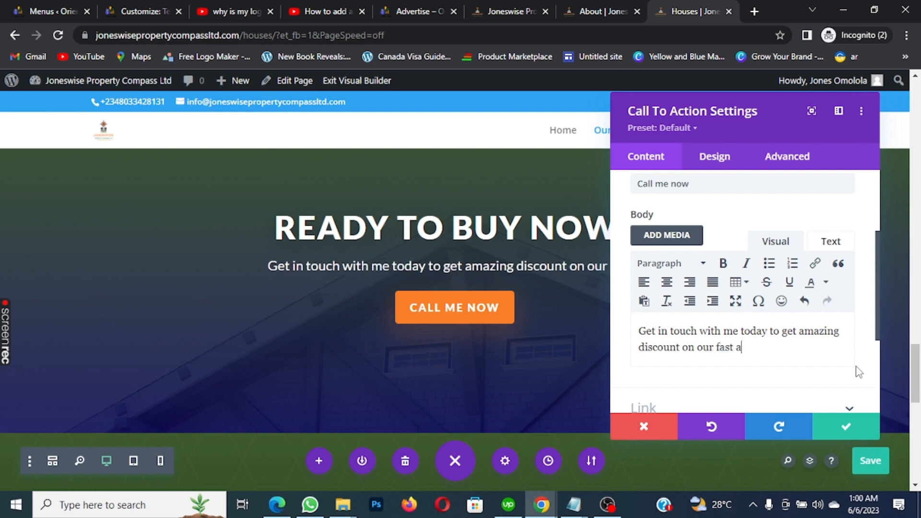
pyautogui.write('[[')
pyautogui.press('BackSpace')
pyautogui.write('pprecoa')
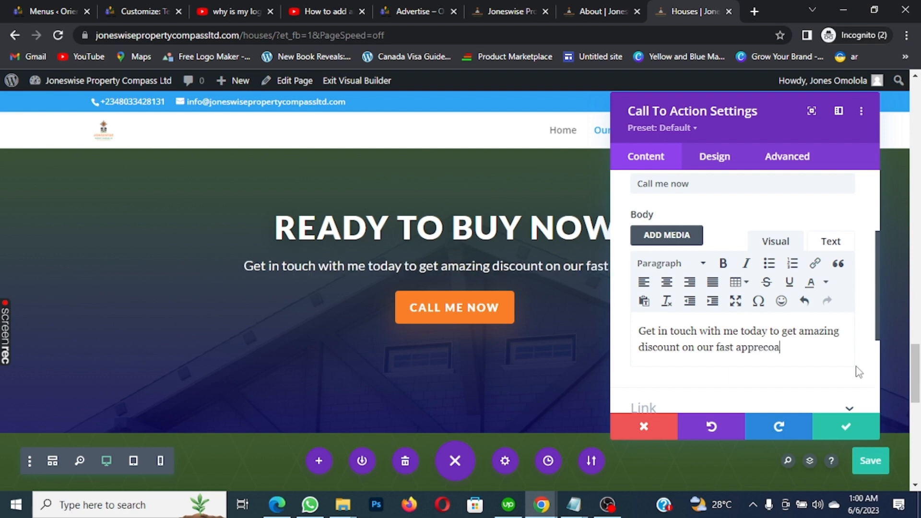
pyautogui.press('BackSpace')
pyautogui.press('BackSpace')
pyautogui.write('iatom')
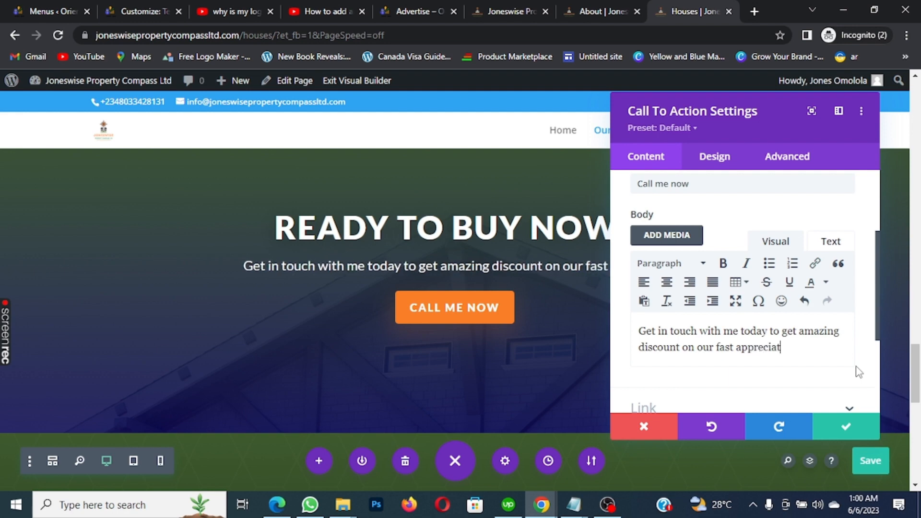
pyautogui.press('BackSpace')
pyautogui.press('BackSpace')
pyautogui.write('in')
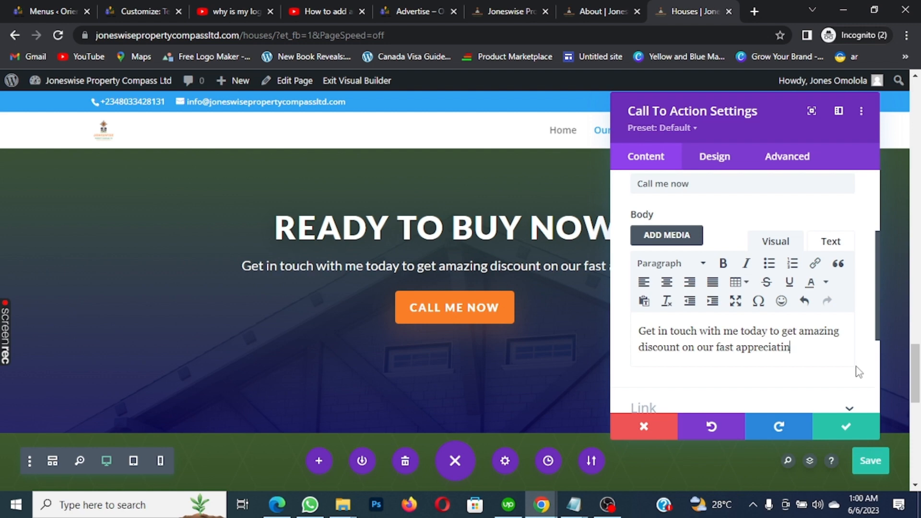
pyautogui.press('BackSpace')
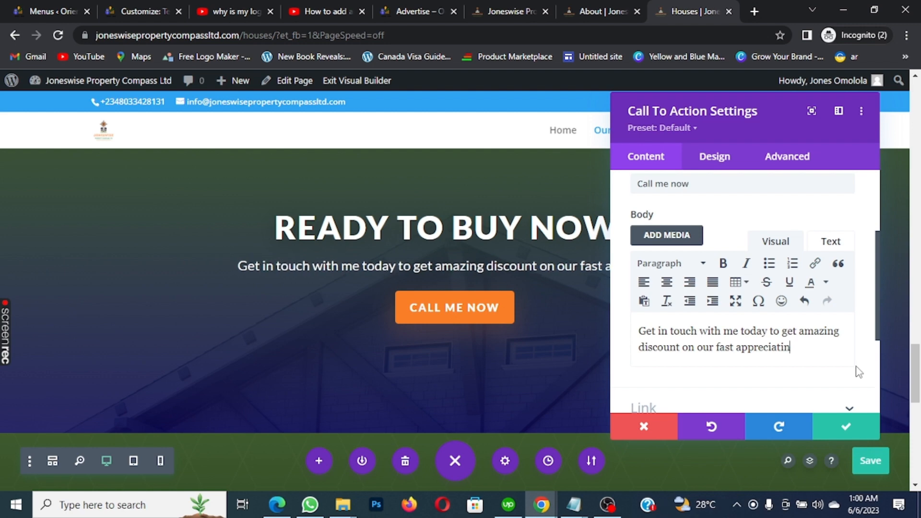
pyautogui.write('g pro')
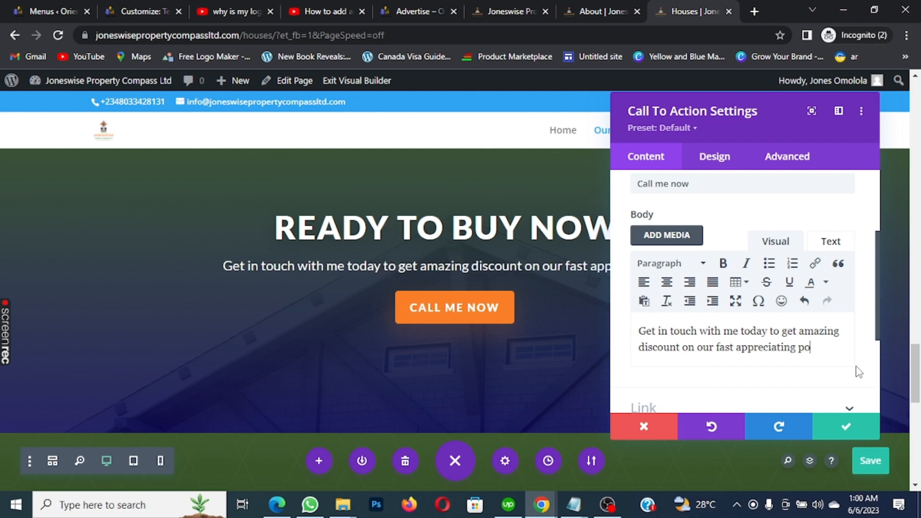
pyautogui.write('perty')
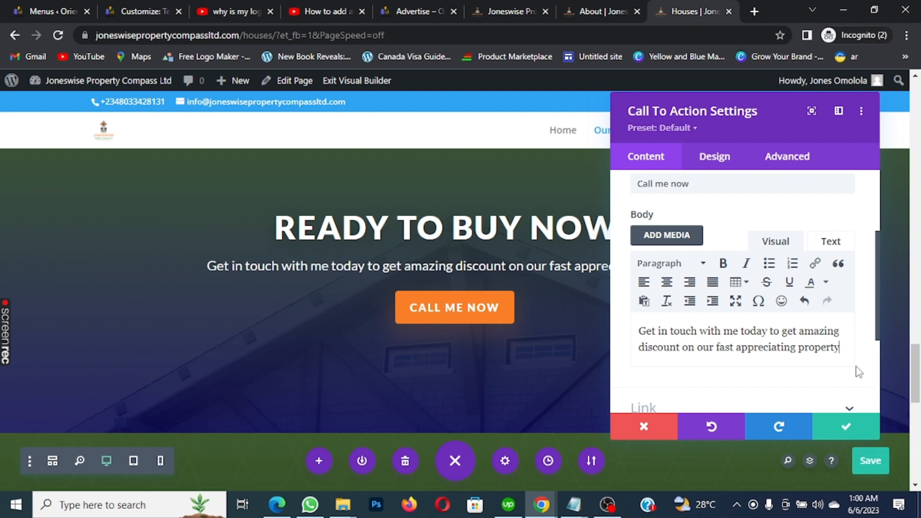
pyautogui.write(' i')
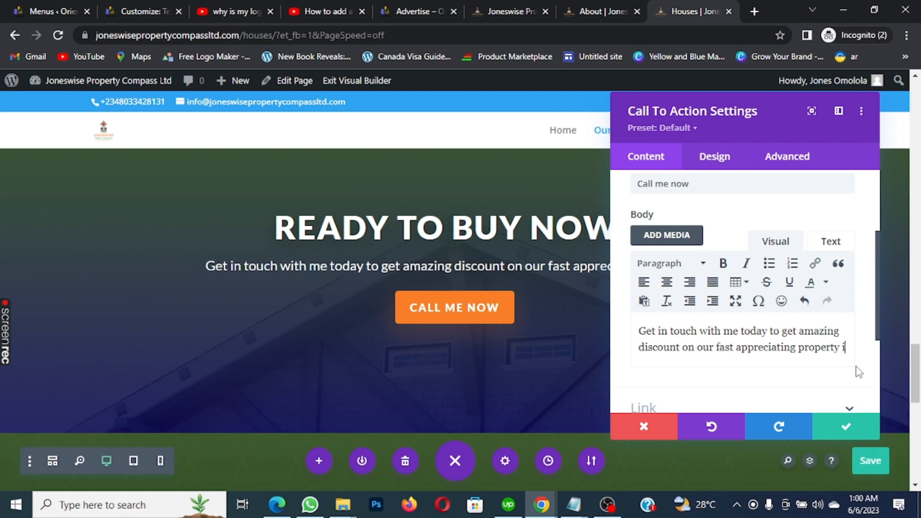
pyautogui.write('n Lago')
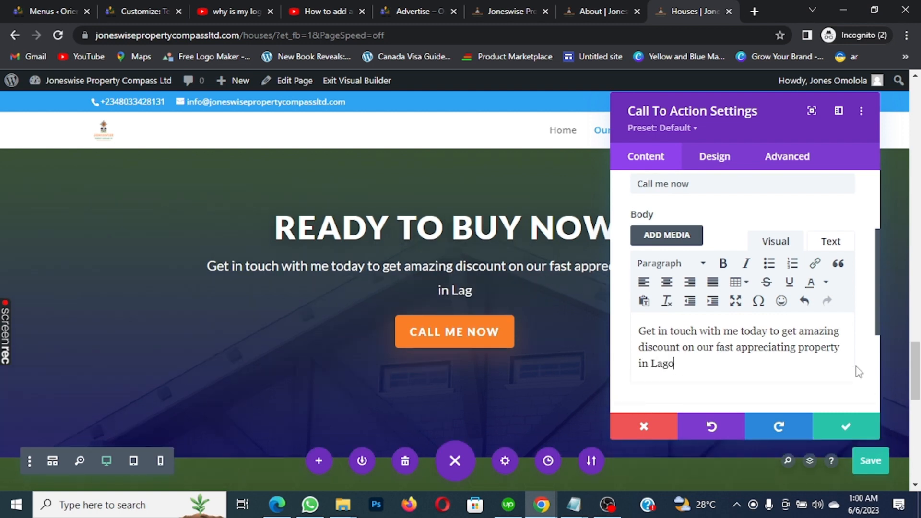
pyautogui.write('s, A')
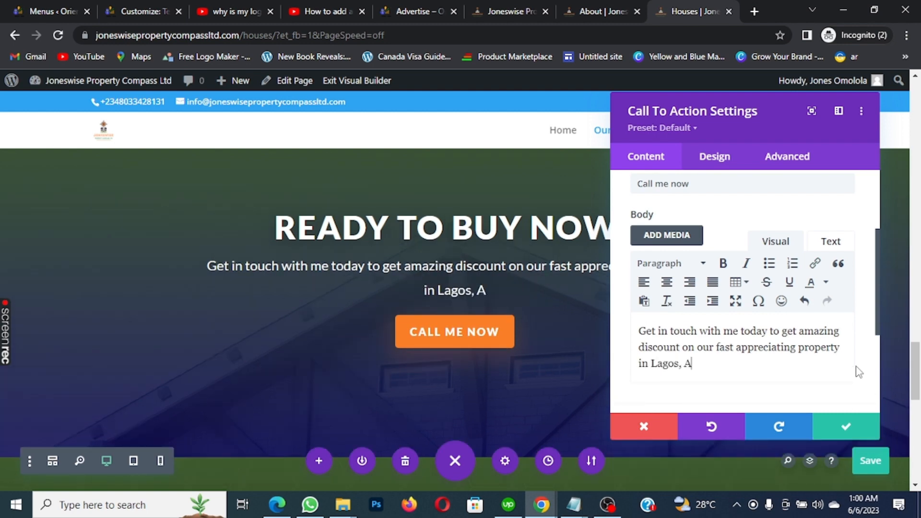
pyautogui.write('huja')
pyautogui.press('BackSpace')
pyautogui.press('BackSpace')
pyautogui.press('BackSpace')
pyautogui.press('BackSpace')
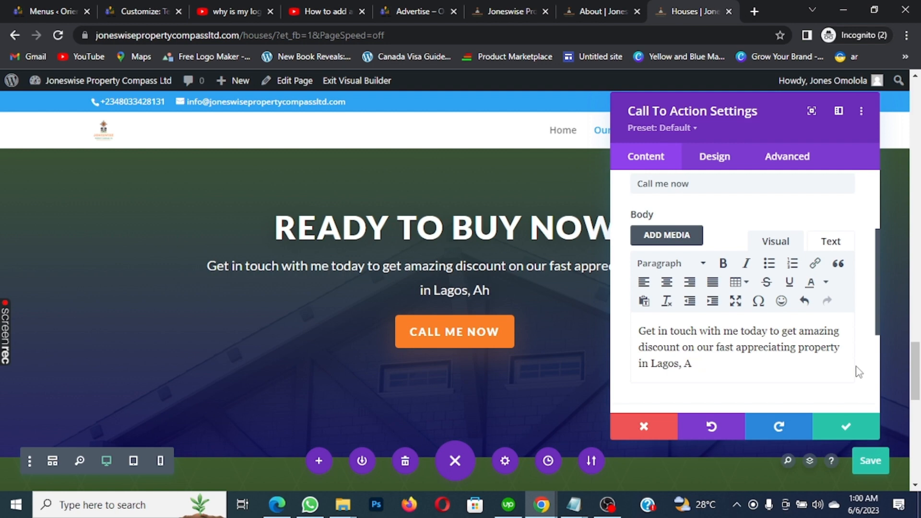
pyautogui.write('buja')
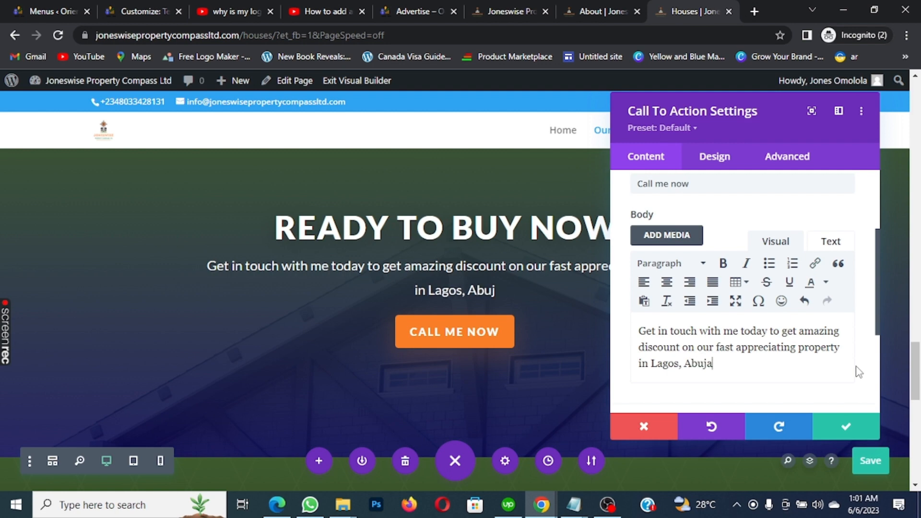
pyautogui.write(', ad')
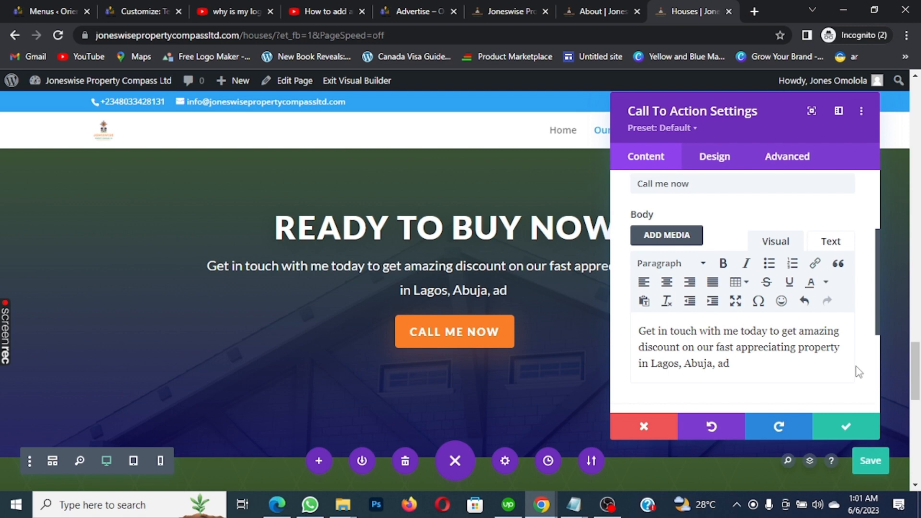
pyautogui.press('BackSpace')
pyautogui.write('nd')
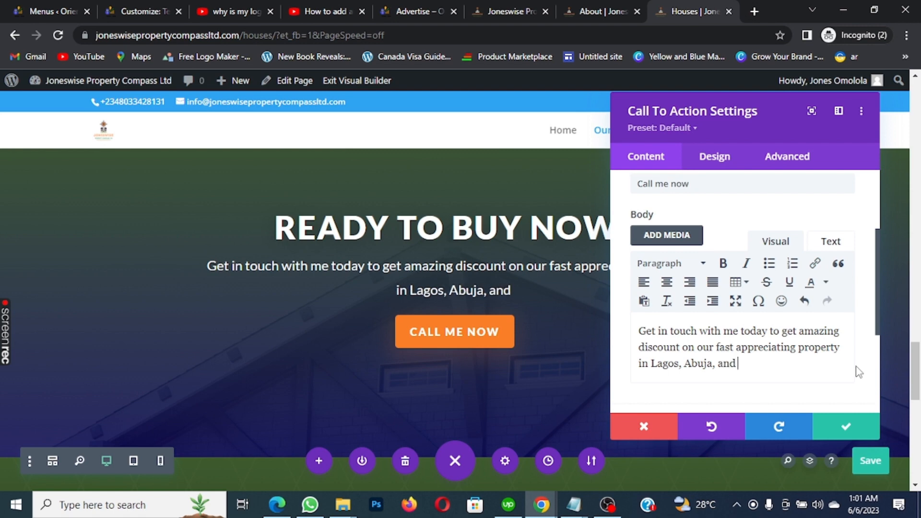
pyautogui.write(' Port ')
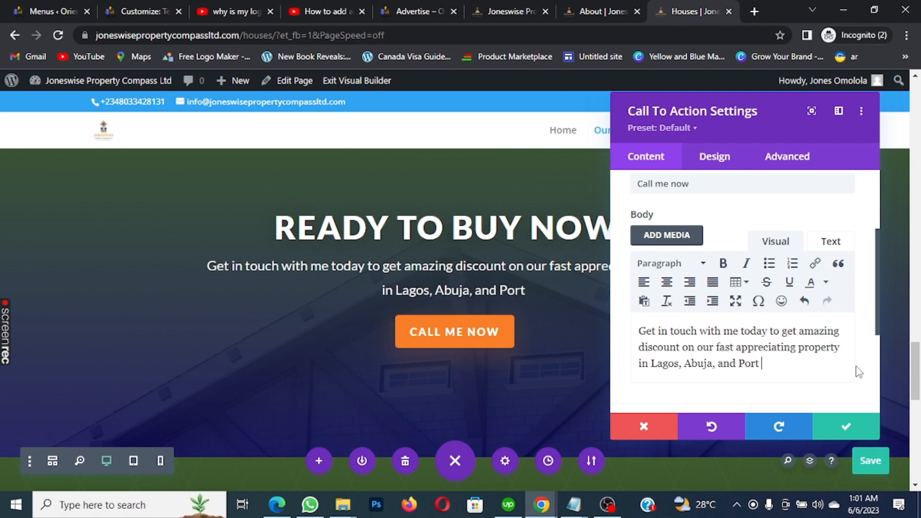
pyautogui.write('Harcourt')
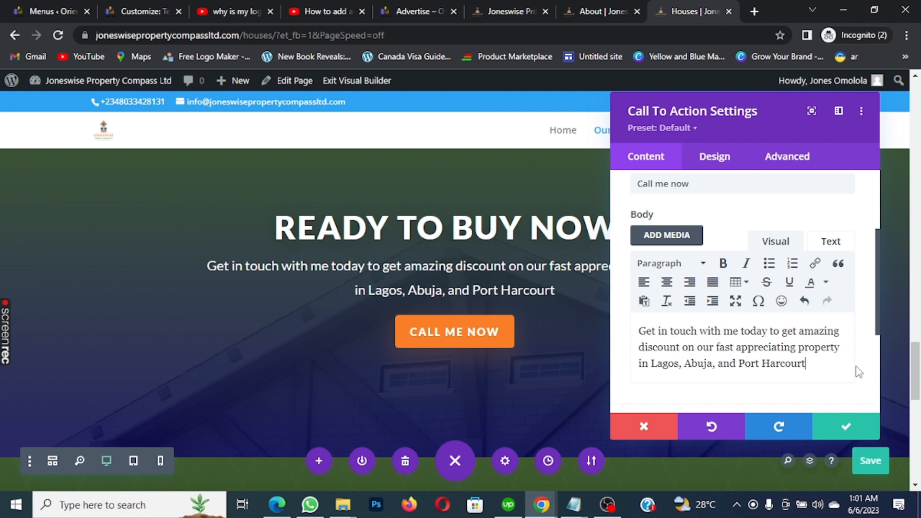
pyautogui.scroll(-3, 773, 316)
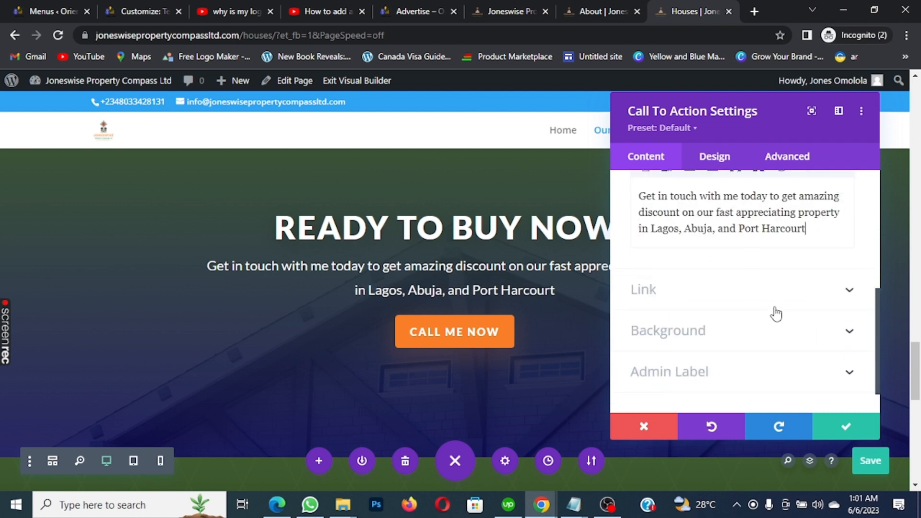
pyautogui.scroll(3, 768, 287)
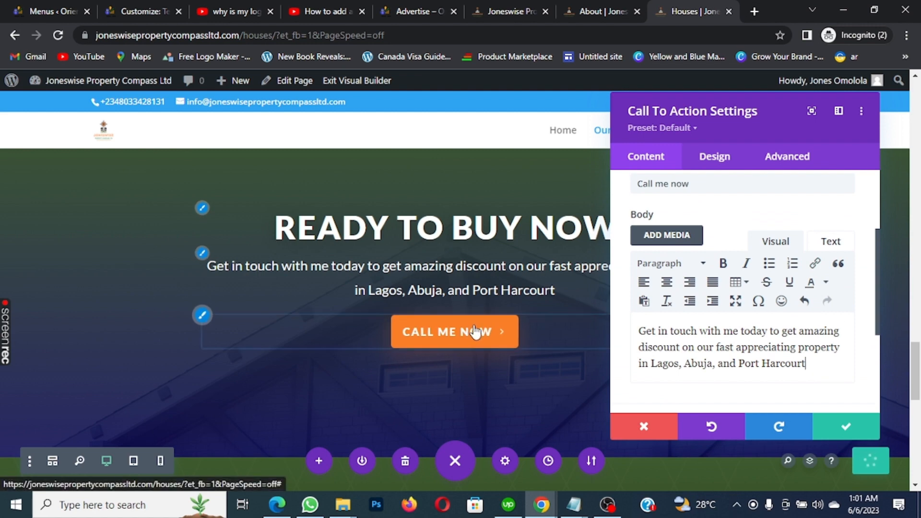
# In the Design tab's Button options, look at the button text colour's hover state
pyautogui.click(719, 166)
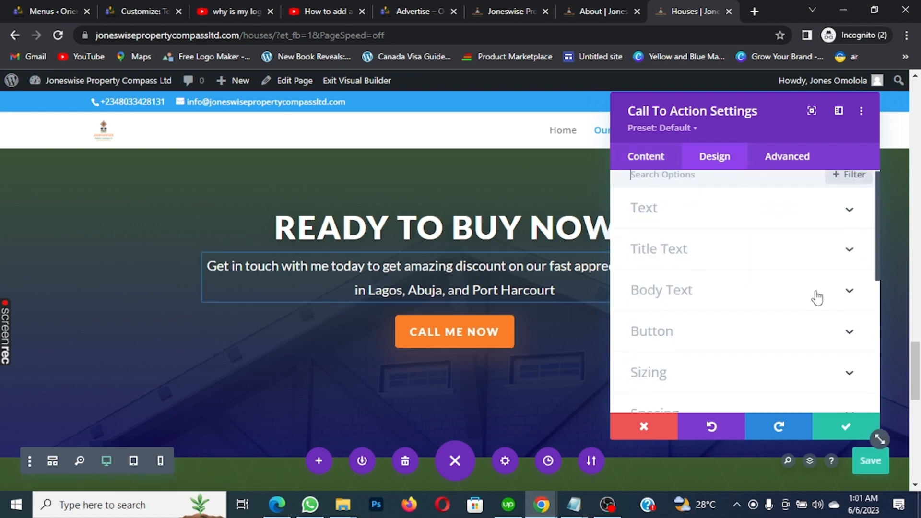
pyautogui.scroll(-3, 825, 283)
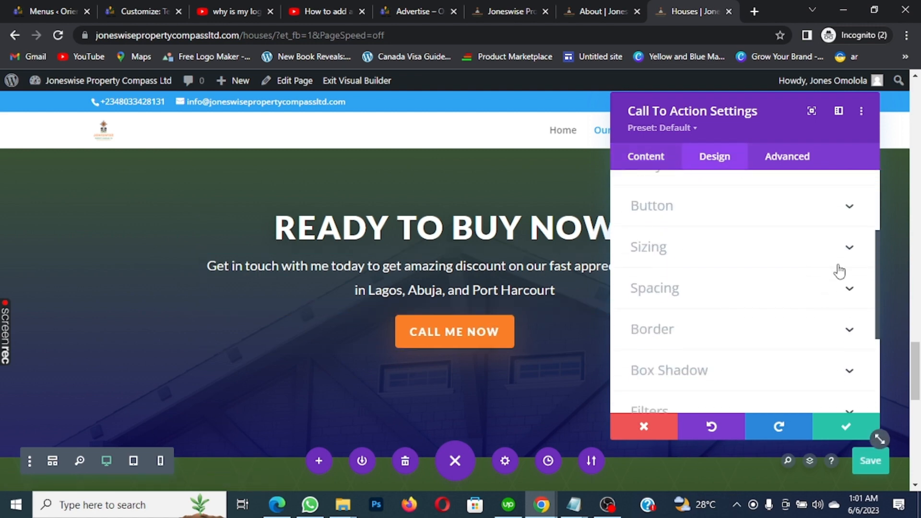
pyautogui.click(850, 208)
pyautogui.scroll(-3, 743, 276)
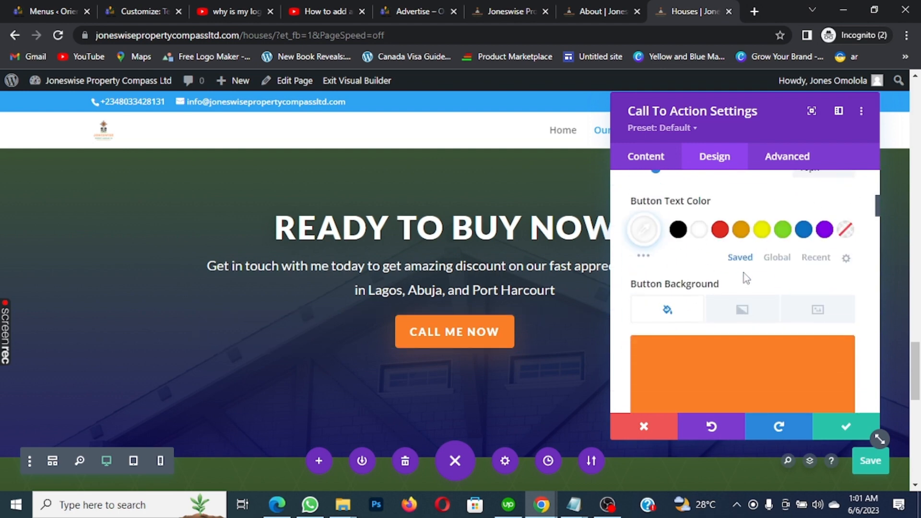
pyautogui.scroll(-4, 744, 276)
pyautogui.scroll(4, 746, 277)
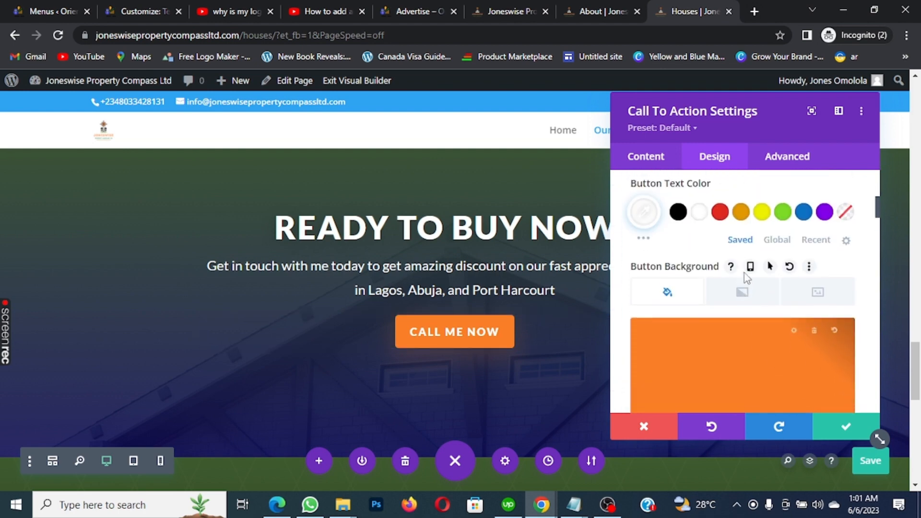
pyautogui.scroll(2, 771, 265)
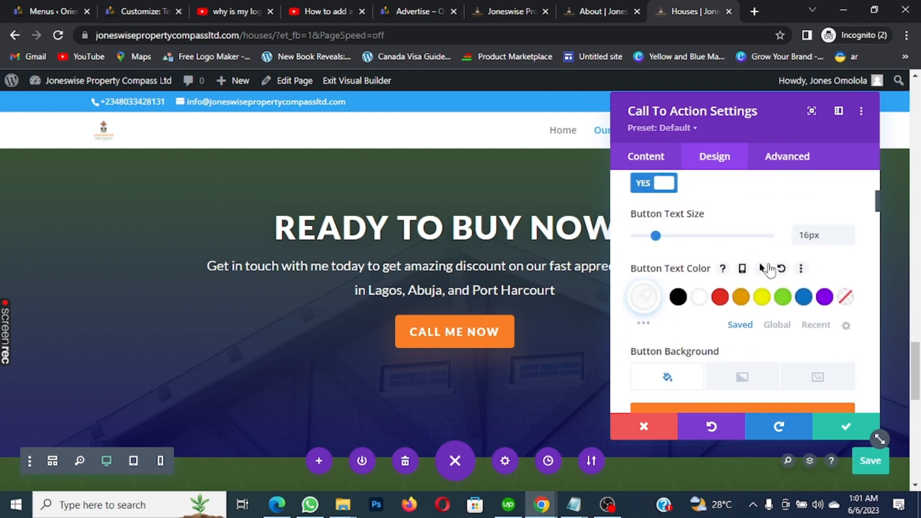
pyautogui.click(765, 268)
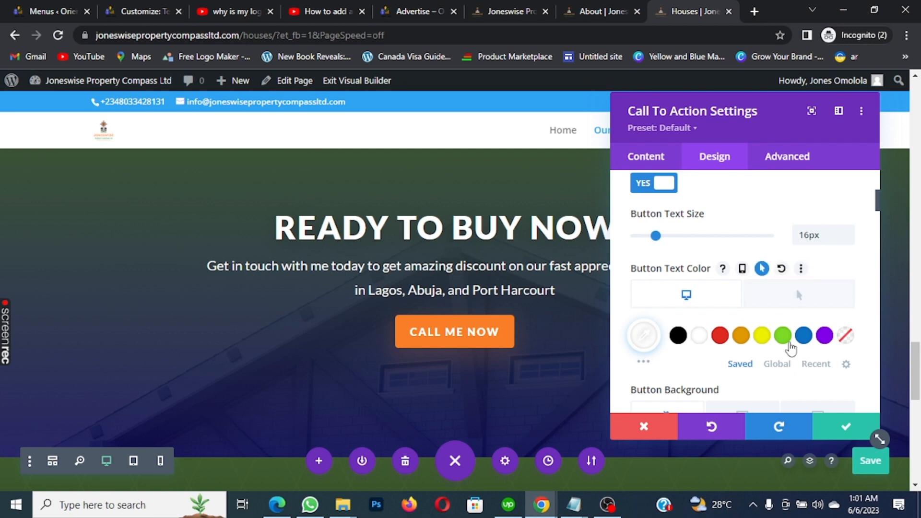
pyautogui.scroll(-3, 701, 338)
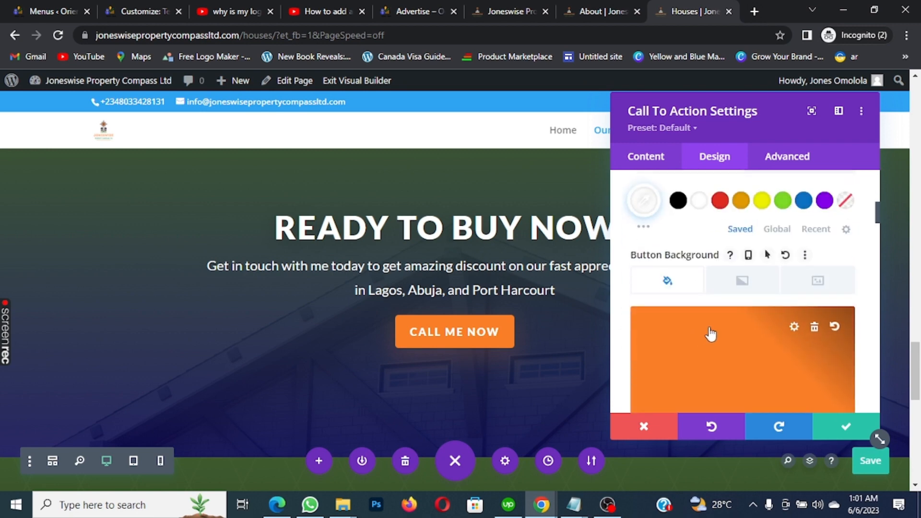
pyautogui.scroll(3, 796, 286)
pyautogui.scroll(-1, 796, 286)
pyautogui.scroll(-2, 767, 303)
pyautogui.scroll(3, 779, 269)
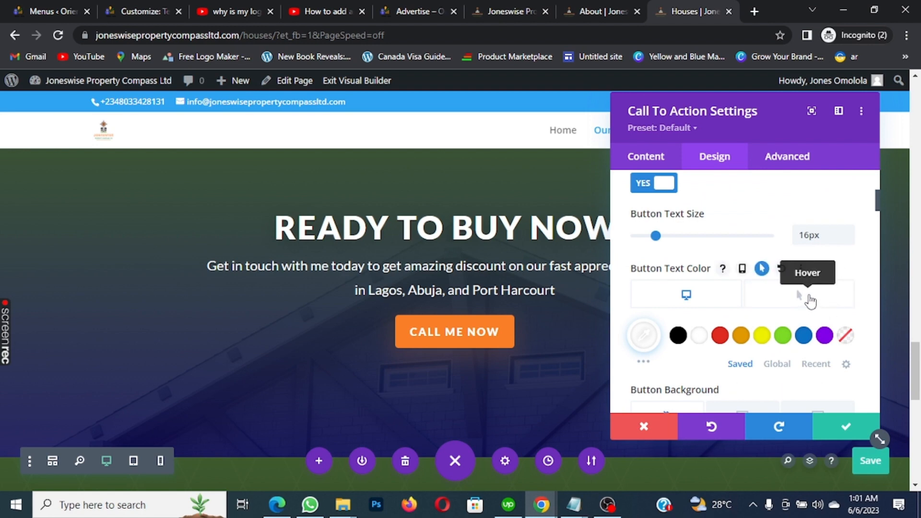
pyautogui.click(809, 300)
pyautogui.scroll(-3, 801, 298)
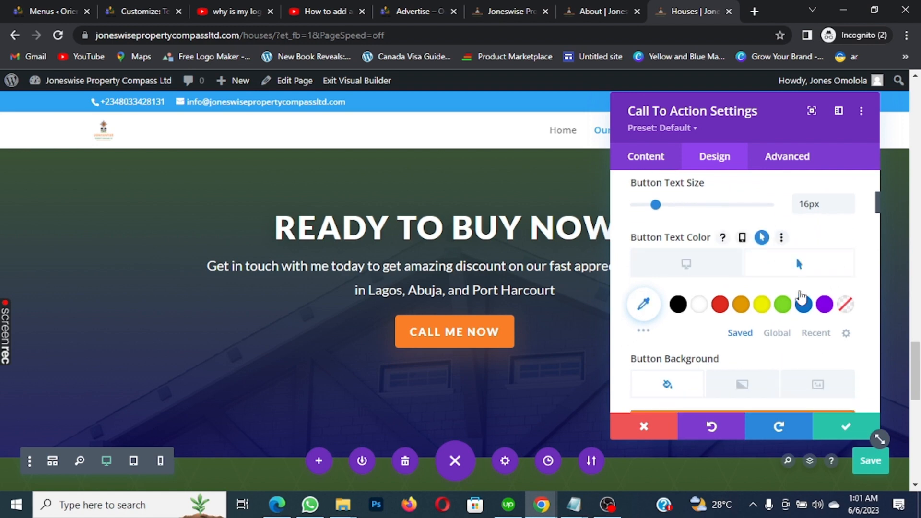
pyautogui.moveTo(783, 272)
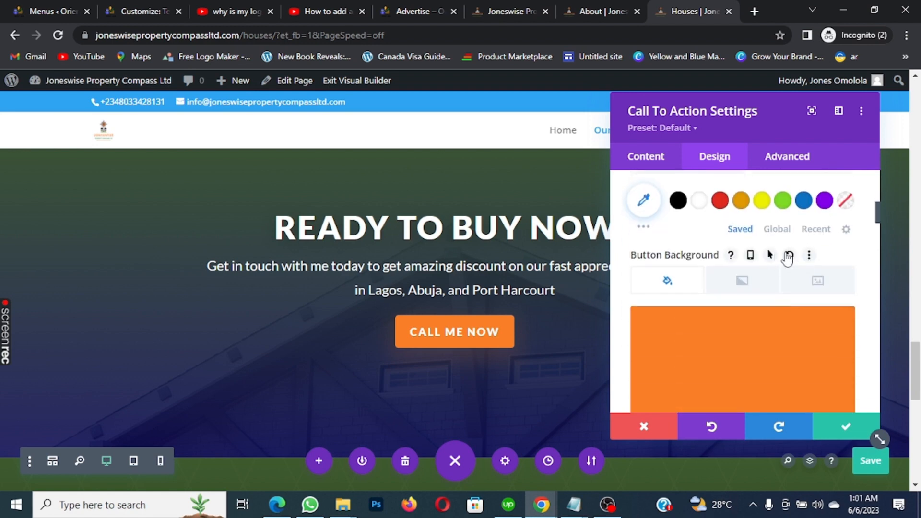
# Set green #7cda24 hover colours for the button background and border
pyautogui.click(770, 256)
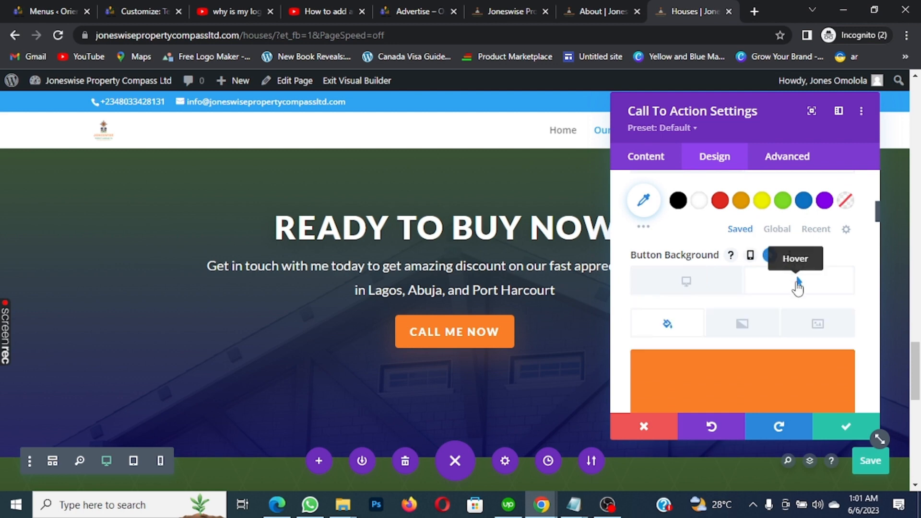
pyautogui.scroll(-4, 798, 287)
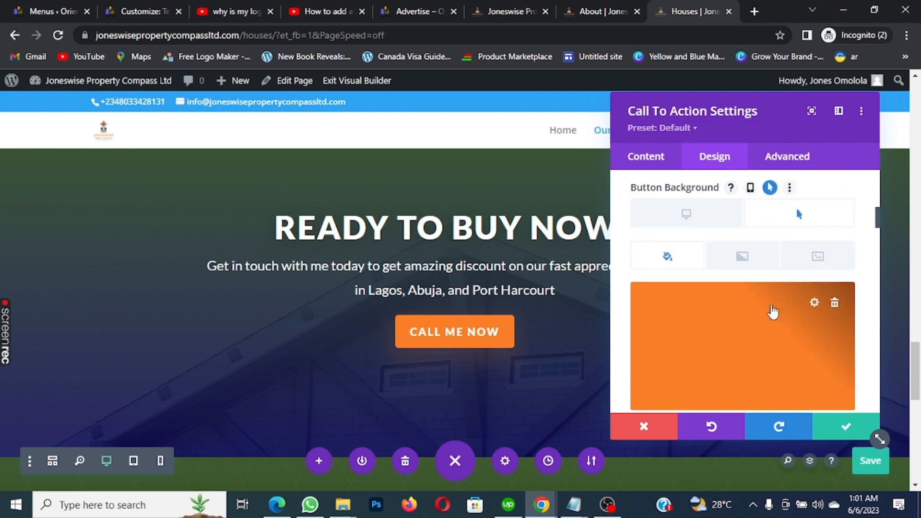
pyautogui.click(784, 297)
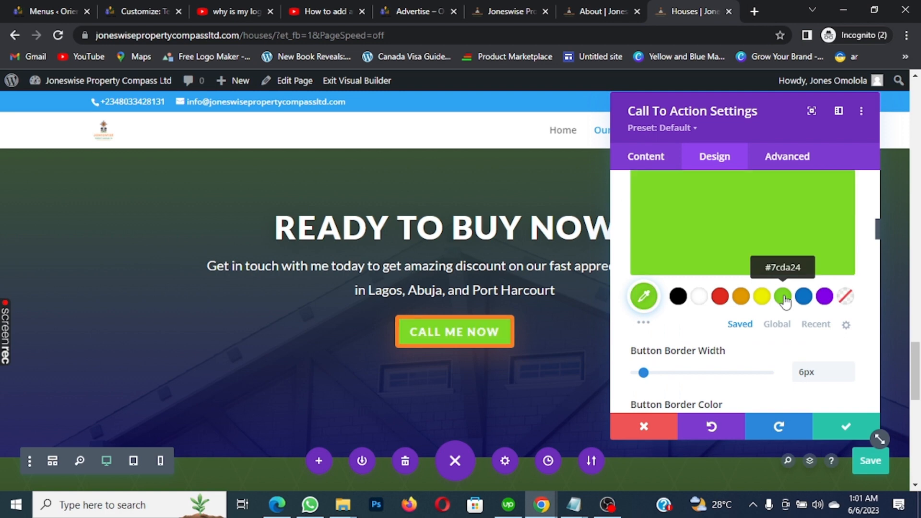
pyautogui.scroll(6, 787, 300)
pyautogui.scroll(-1, 791, 297)
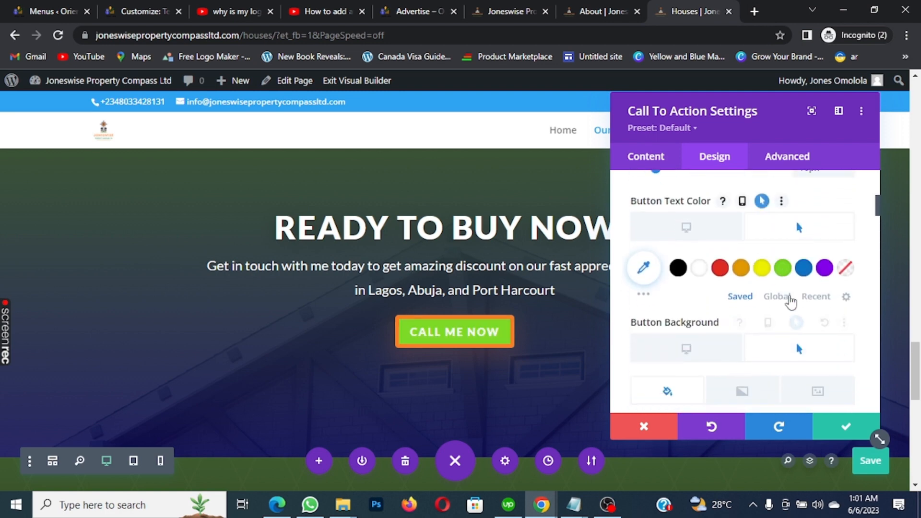
pyautogui.scroll(-6, 817, 312)
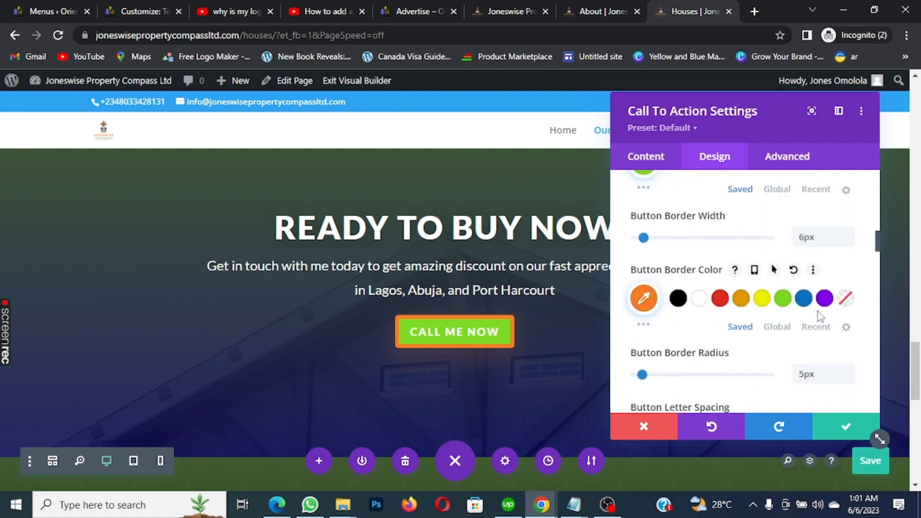
pyautogui.click(774, 270)
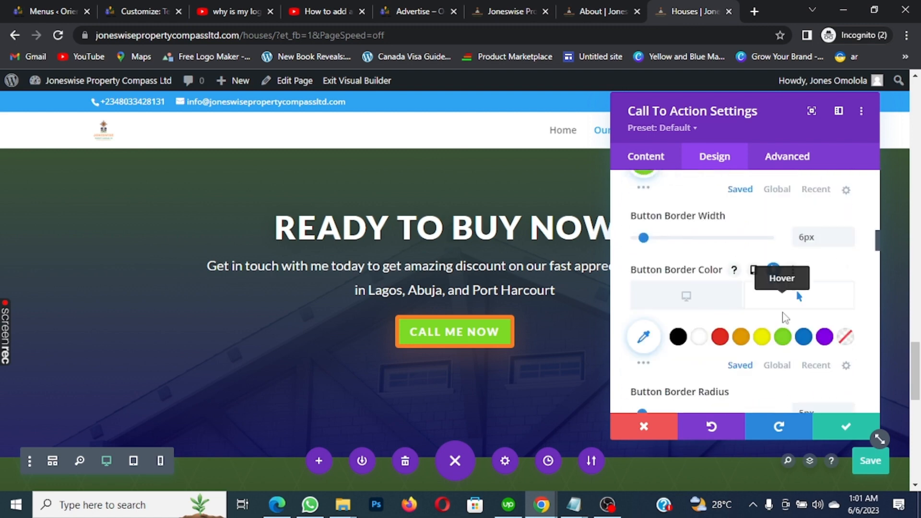
pyautogui.click(783, 338)
pyautogui.scroll(-8, 799, 331)
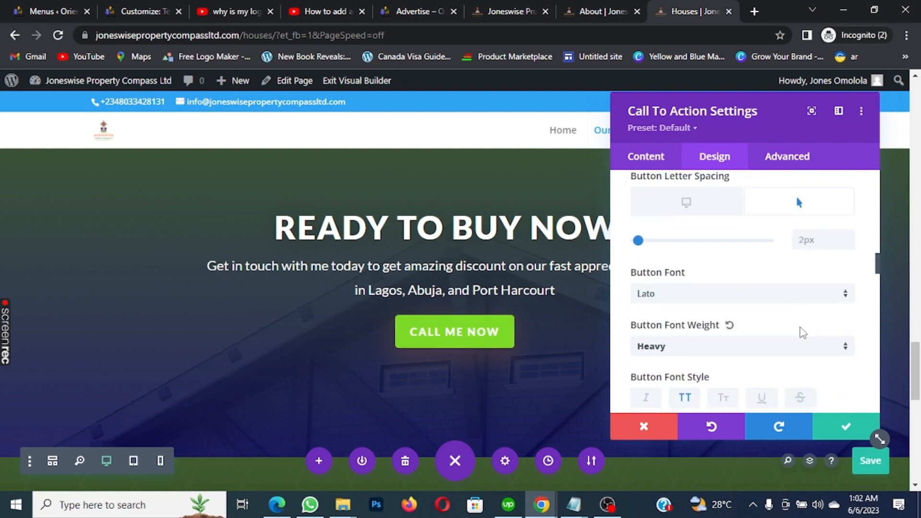
pyautogui.scroll(-2, 821, 341)
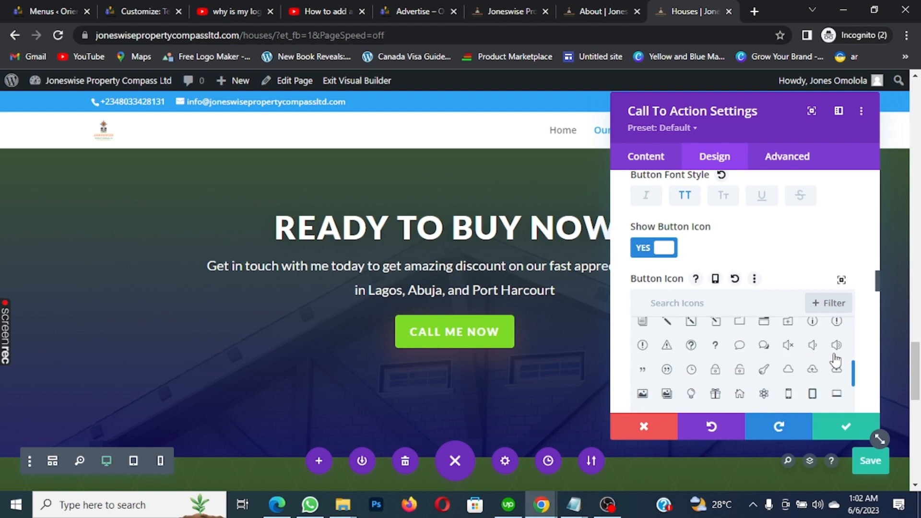
# Replace the CALL ME NOW button's # link with a tel: link to the company phone number
pyautogui.click(641, 158)
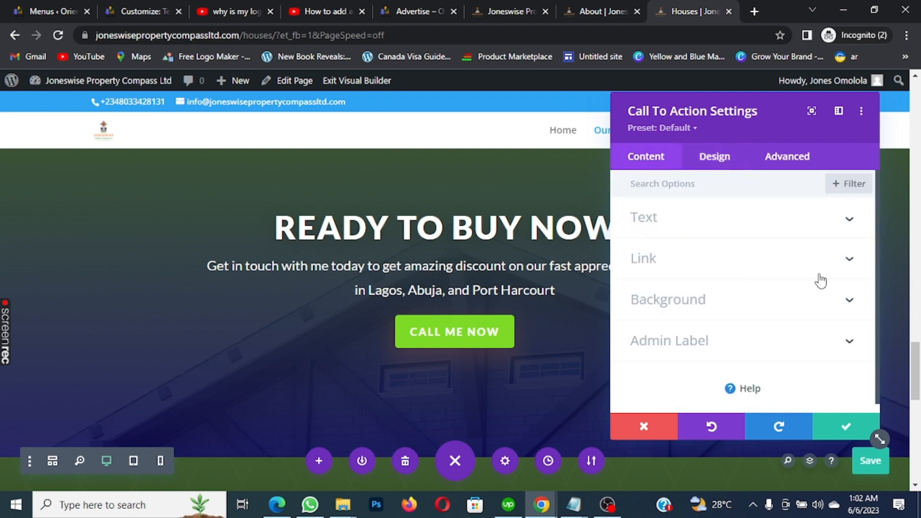
pyautogui.click(840, 264)
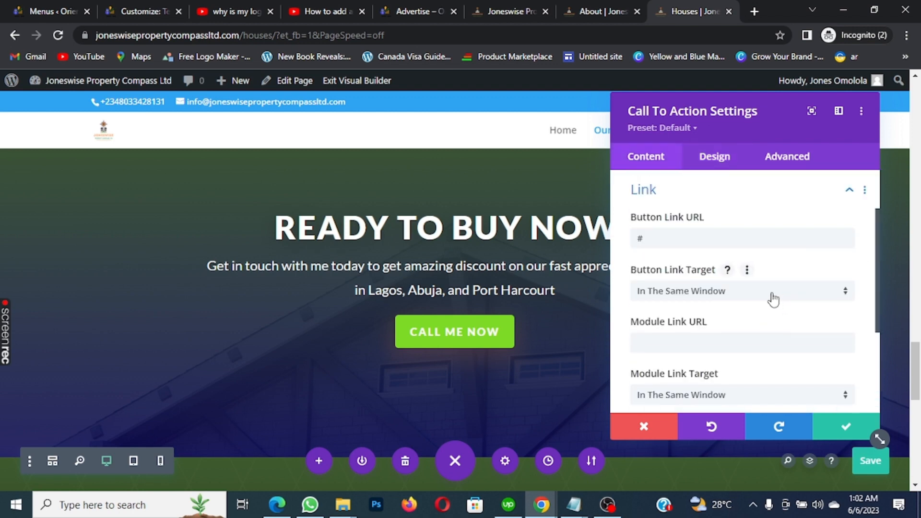
pyautogui.scroll(-3, 773, 298)
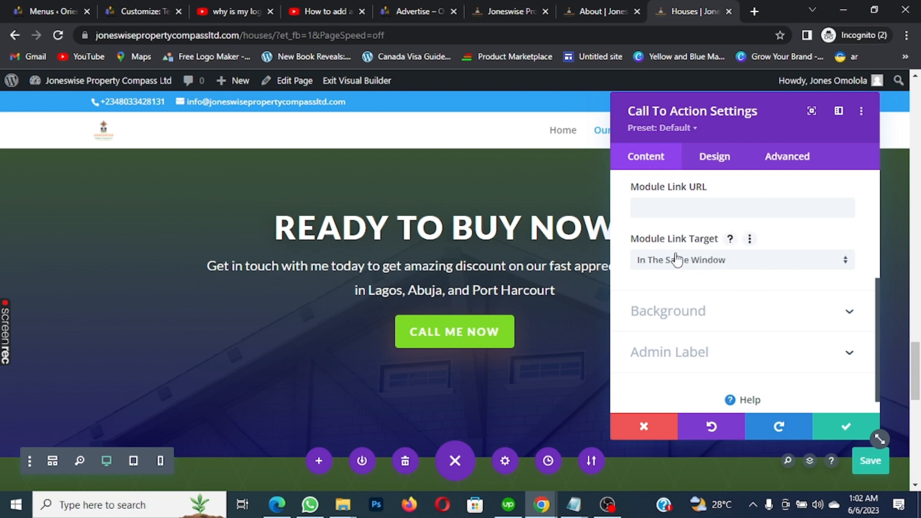
pyautogui.scroll(2, 681, 264)
pyautogui.scroll(2, 753, 268)
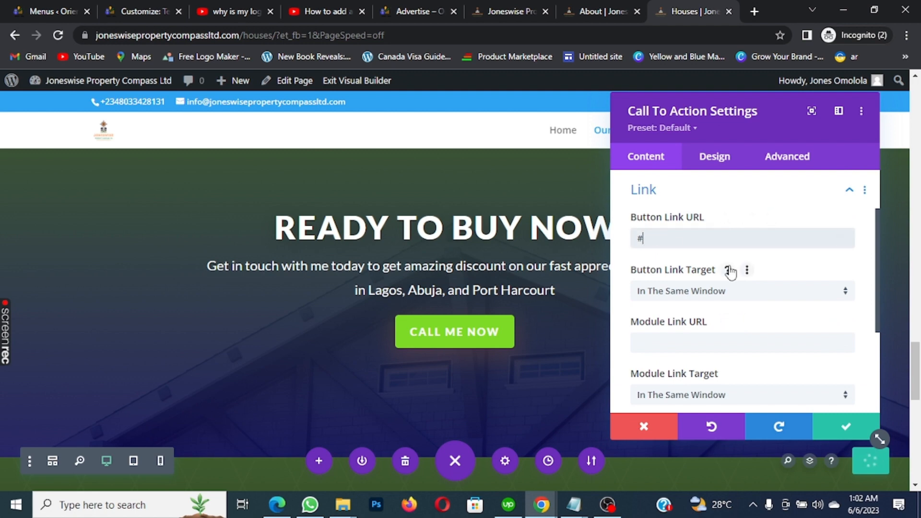
pyautogui.press('BackSpace')
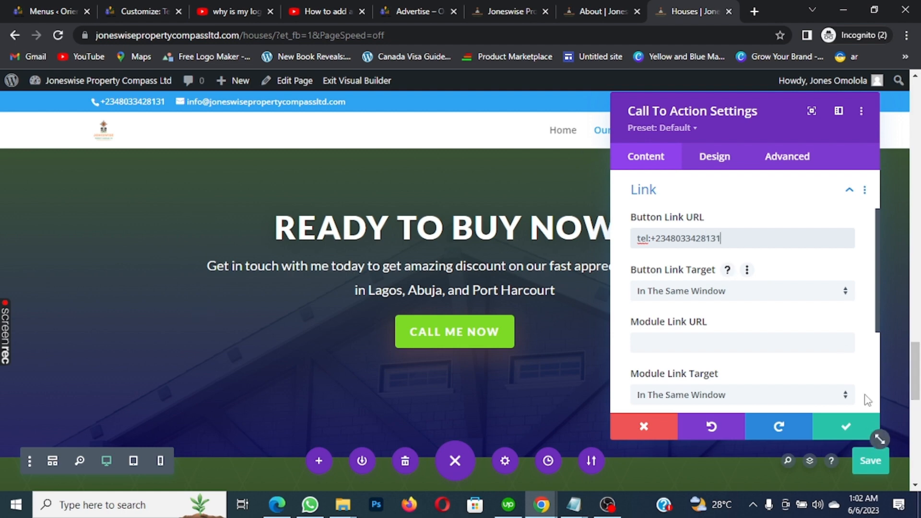
# Keep the Call To Action changes, save the Houses page, review it, and save again with Ctrl+S
pyautogui.click(845, 427)
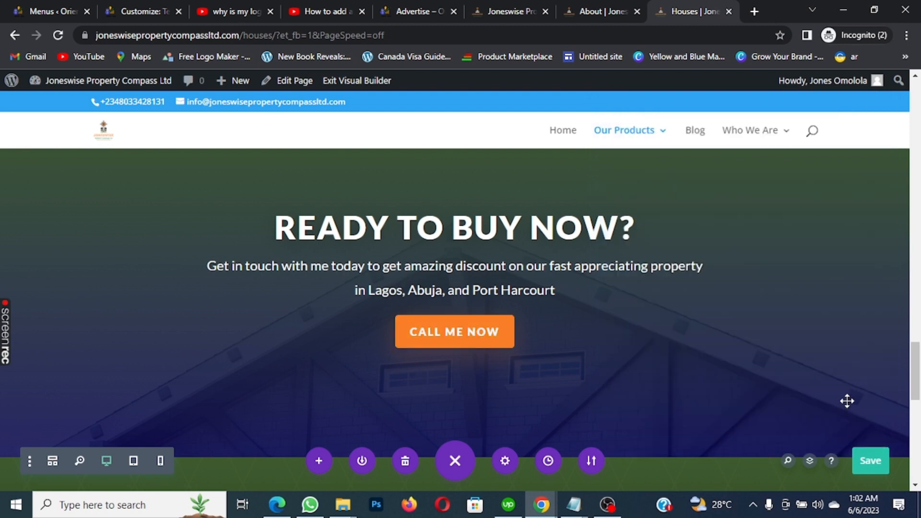
pyautogui.click(870, 458)
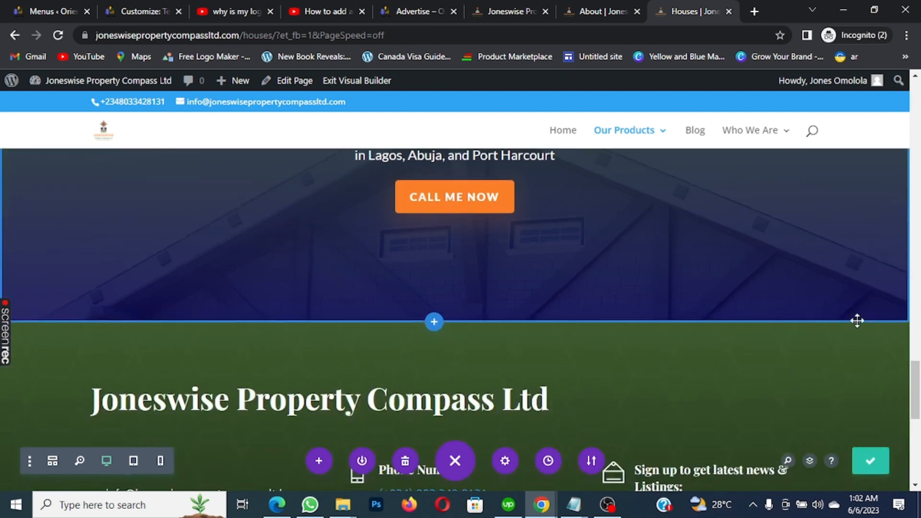
pyautogui.scroll(-6, 851, 309)
pyautogui.scroll(-3, 846, 306)
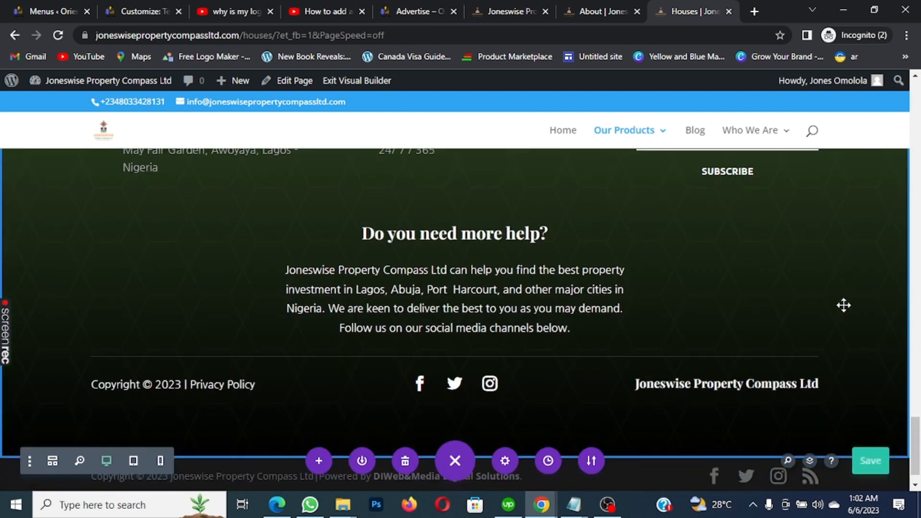
pyautogui.scroll(3, 818, 284)
pyautogui.scroll(3, 817, 280)
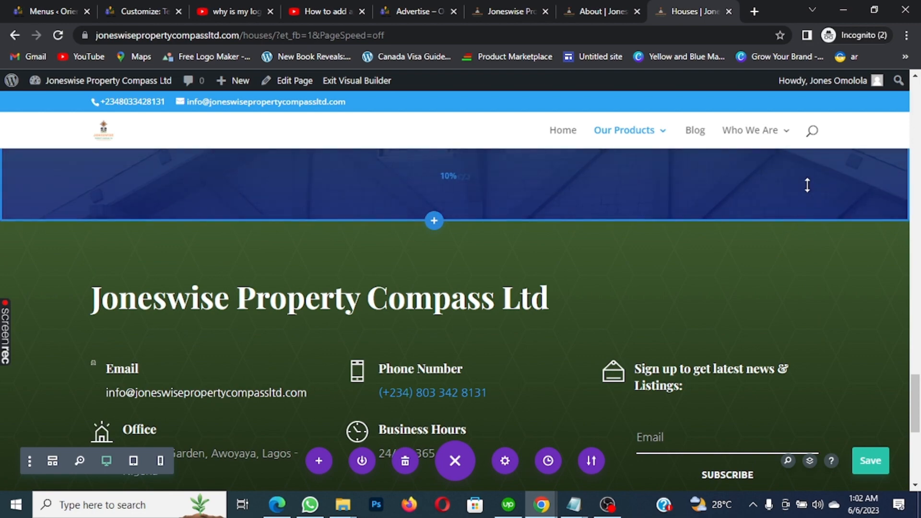
pyautogui.scroll(-7, 804, 187)
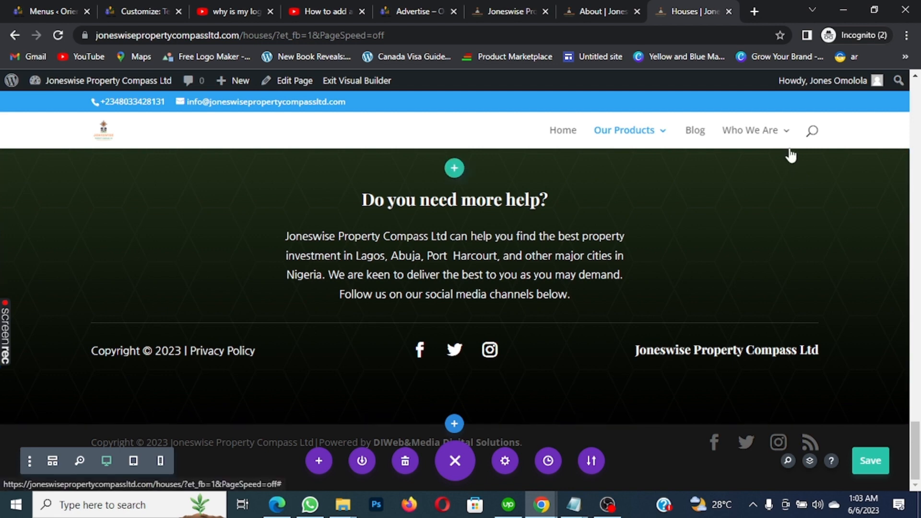
pyautogui.moveTo(789, 149)
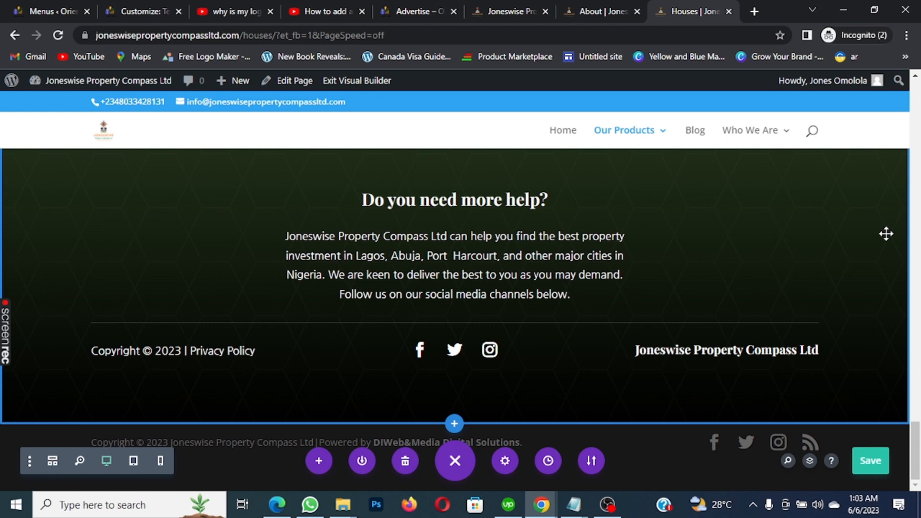
pyautogui.hotkey('ctrl', 's')
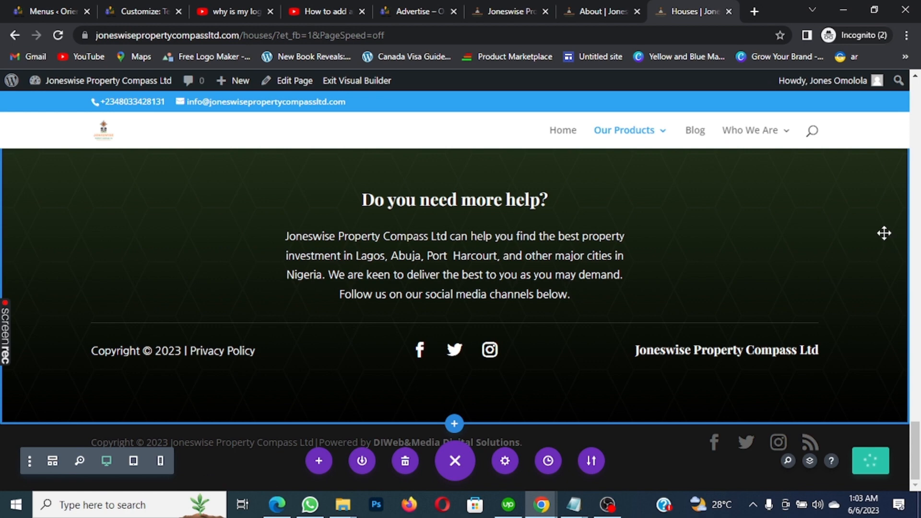